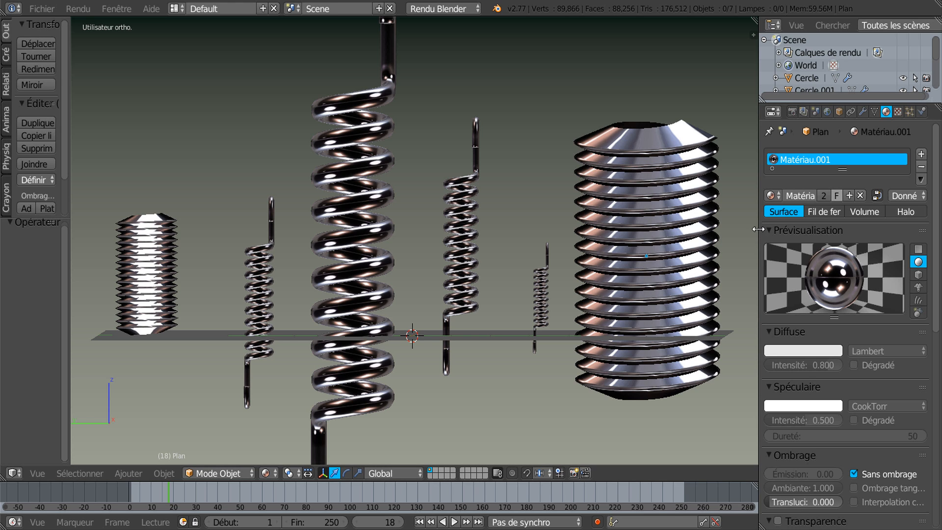
Examine the modifiers of the selected Plan object and the modifier types that can be added.
{"action": "left_click_drag", "start_coordinate": [756, 230], "coordinate": [712, 230]}
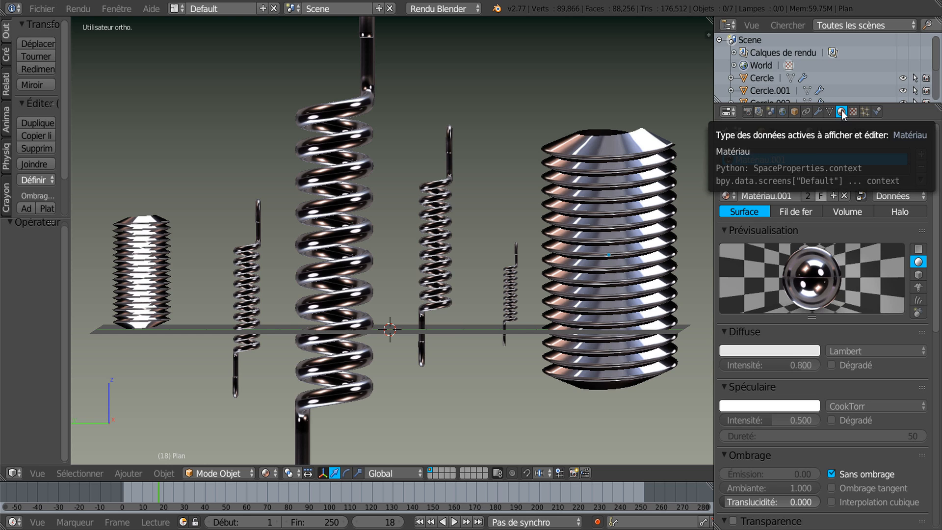
{"action": "left_click", "coordinate": [817, 112]}
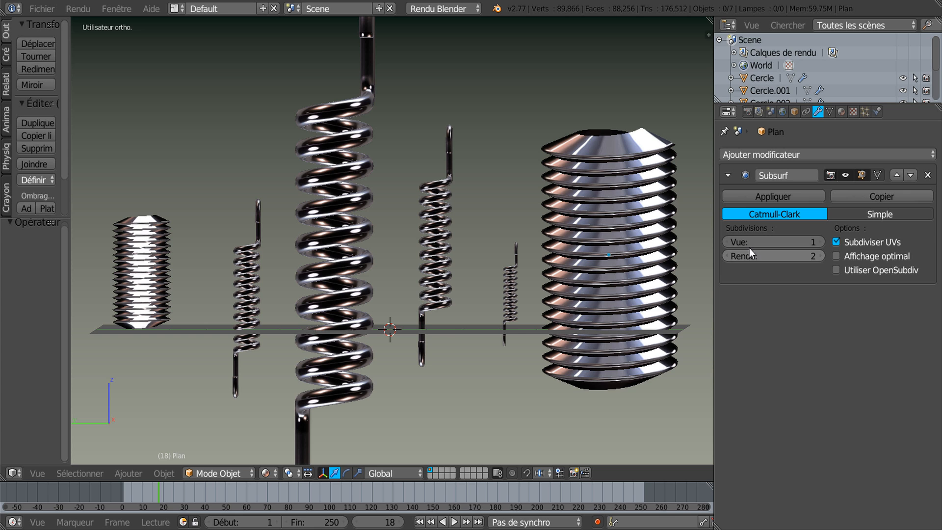
{"action": "left_click", "coordinate": [774, 153]}
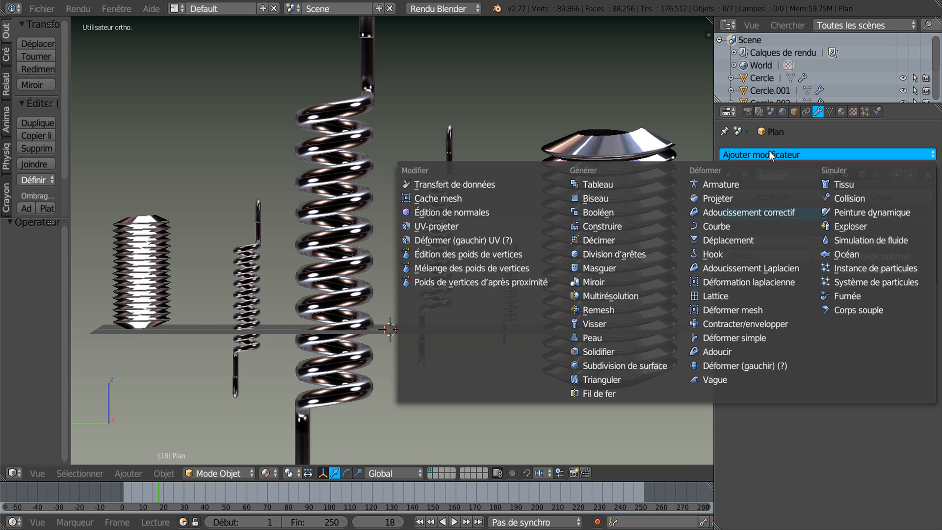
{"action": "left_click", "coordinate": [775, 152]}
{"action": "left_click", "coordinate": [773, 154]}
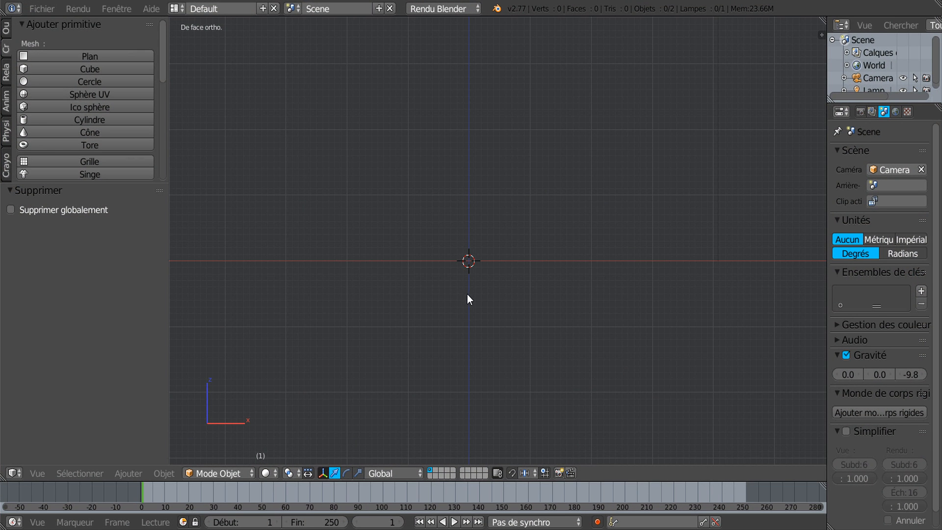
Add a circle mesh with 32 vertices and a radius of 1.000 at the origin.
{"action": "left_click_drag", "start_coordinate": [169, 294], "coordinate": [151, 295]}
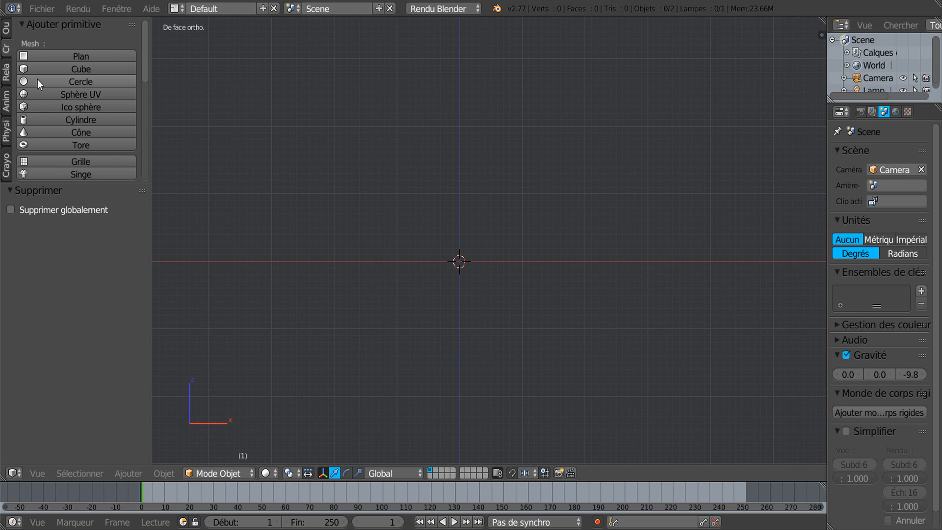
{"action": "left_click", "coordinate": [4, 30]}
{"action": "left_click", "coordinate": [6, 48]}
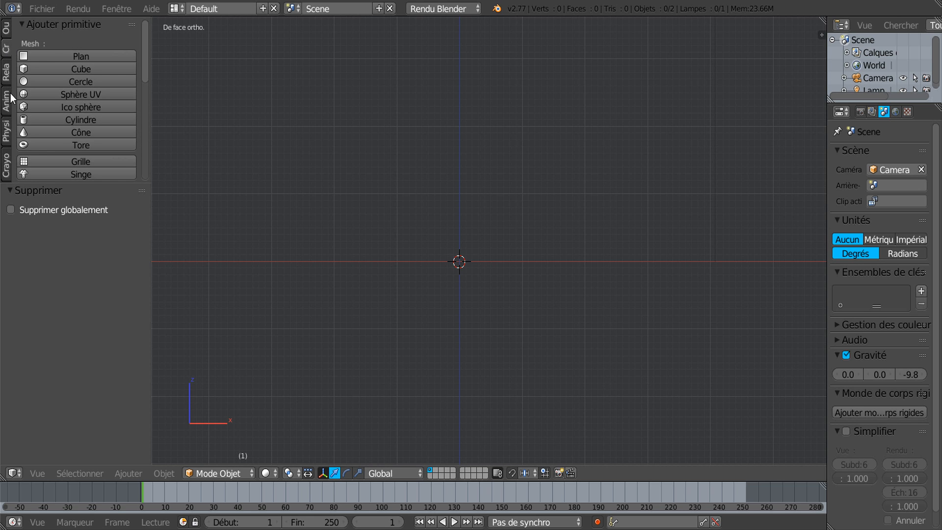
{"action": "left_click", "coordinate": [79, 80]}
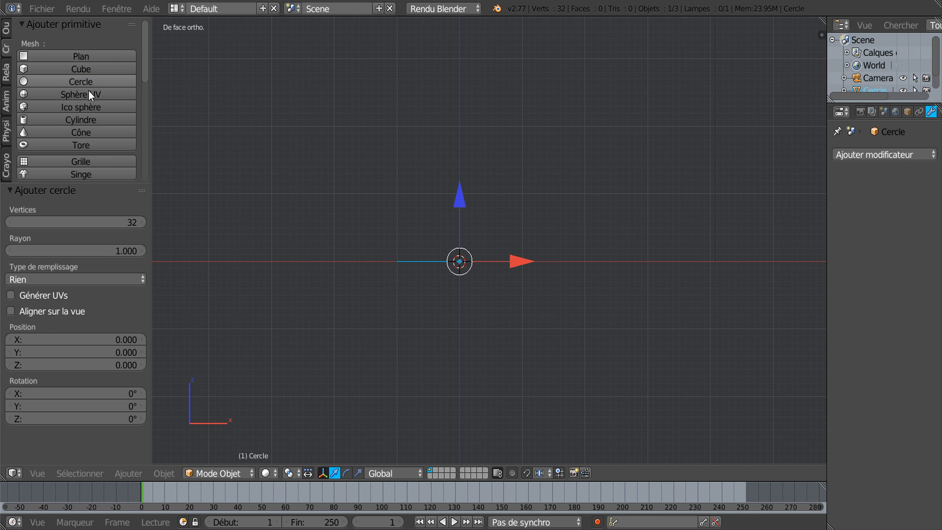
{"action": "key", "text": "KP_7"}
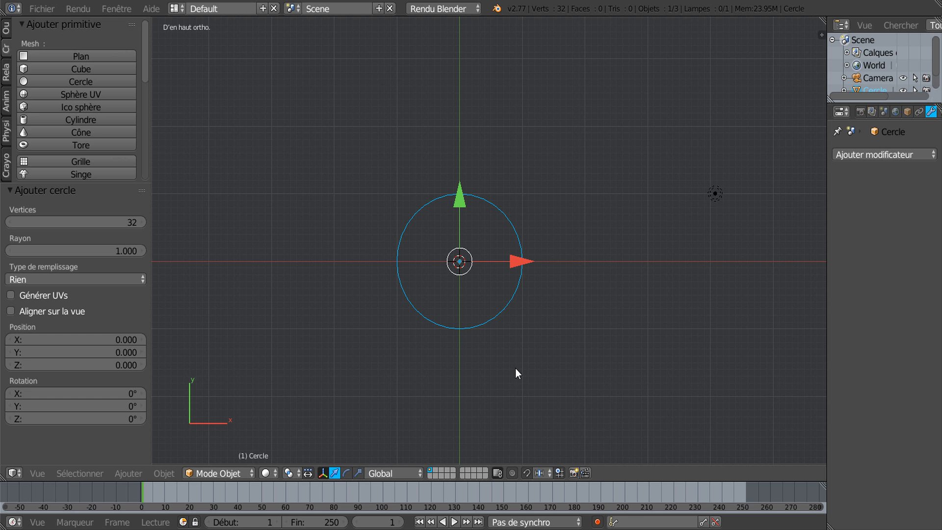
{"action": "scroll", "coordinate": [516, 368], "scroll_direction": "up", "scroll_amount": 2}
{"action": "middle_click_drag", "start_coordinate": [572, 387], "coordinate": [574, 351], "text": "shift"}
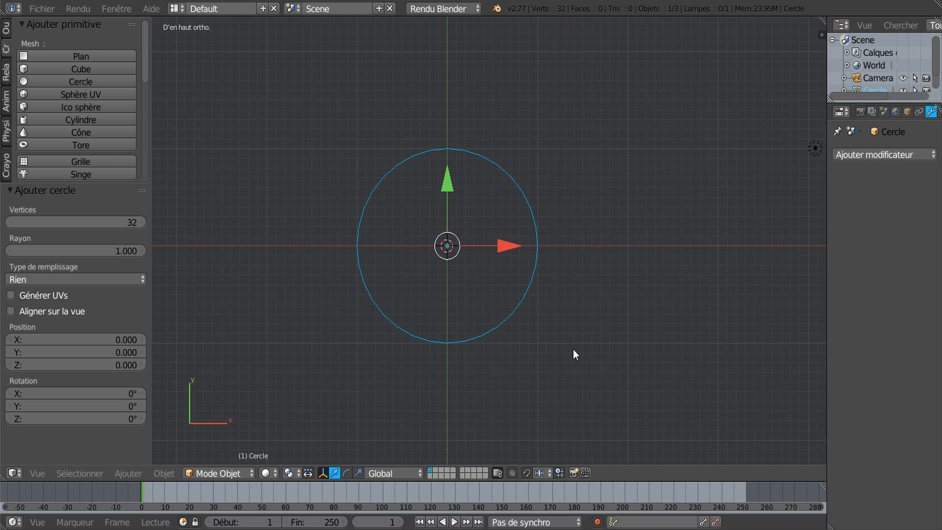
{"action": "left_click", "coordinate": [164, 473]}
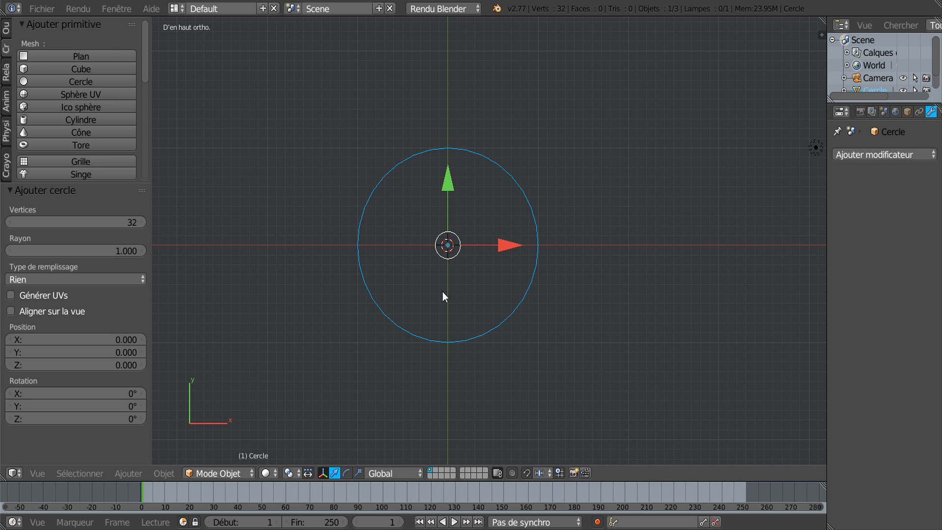
In Edit Mode, rotate all of the circle's vertices 90° around the X axis so it stands upright.
{"action": "key", "text": "Tab"}
{"action": "scroll", "coordinate": [422, 354], "scroll_direction": "up", "scroll_amount": 2}
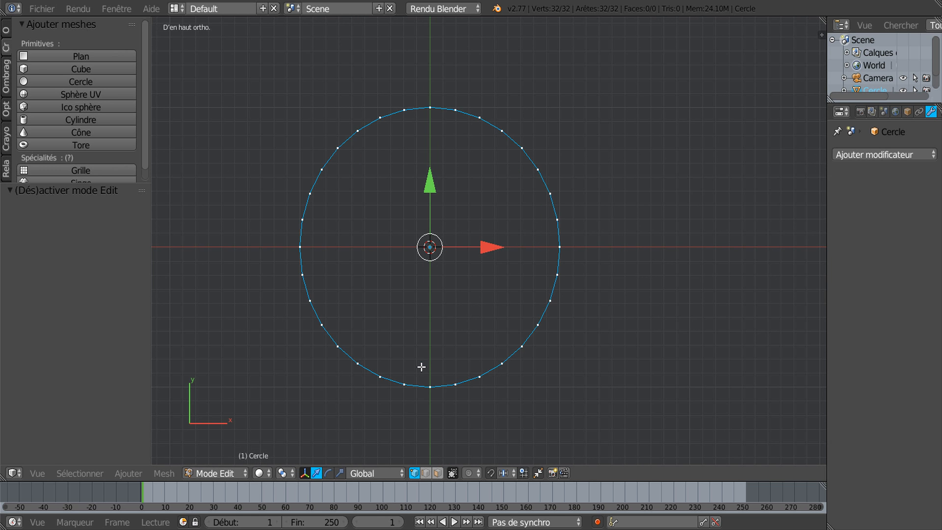
{"action": "middle_click_drag", "start_coordinate": [436, 367], "coordinate": [501, 364], "text": "shift"}
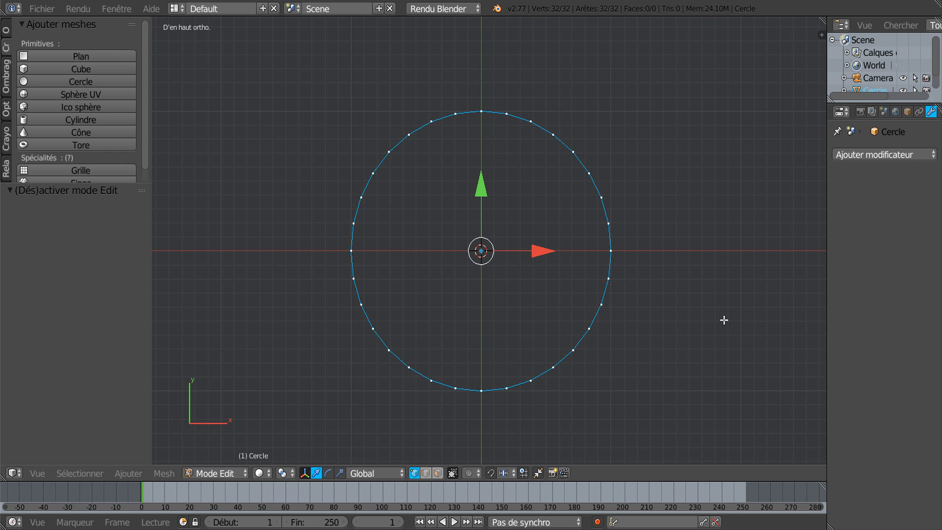
{"action": "type", "text": "r9"}
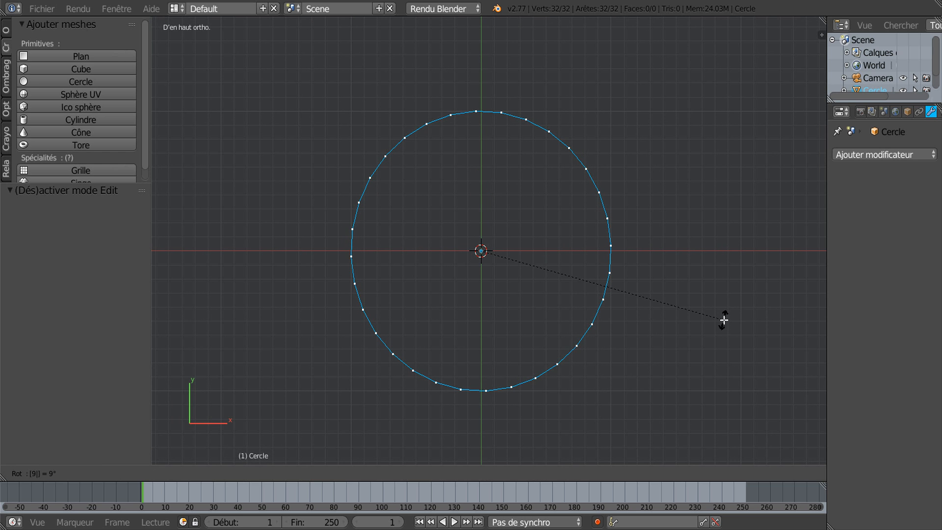
{"action": "type", "text": "0"}
{"action": "key", "text": "Return"}
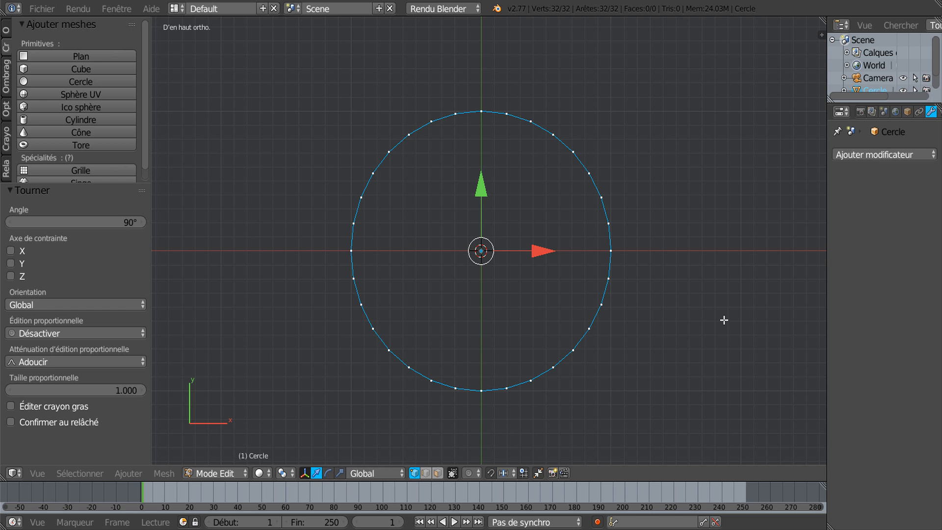
{"action": "key", "text": "r"}
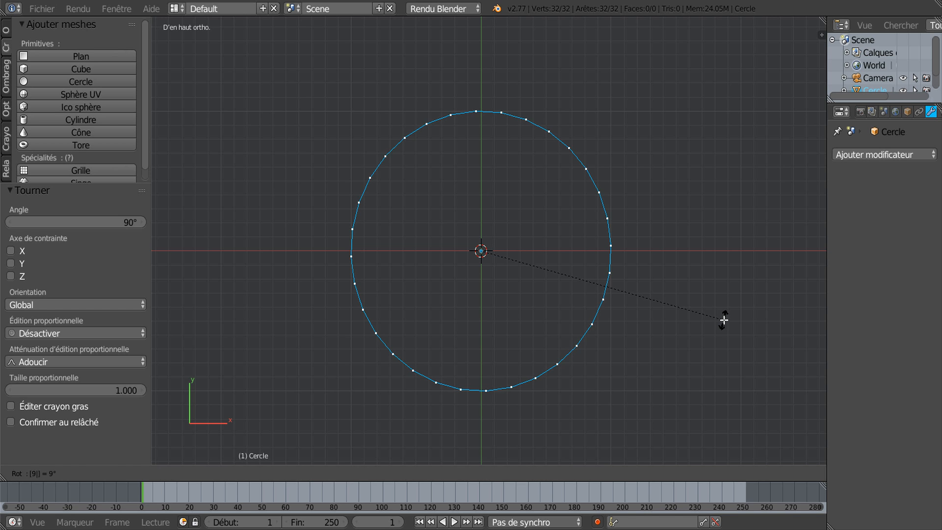
{"action": "key", "text": "Escape"}
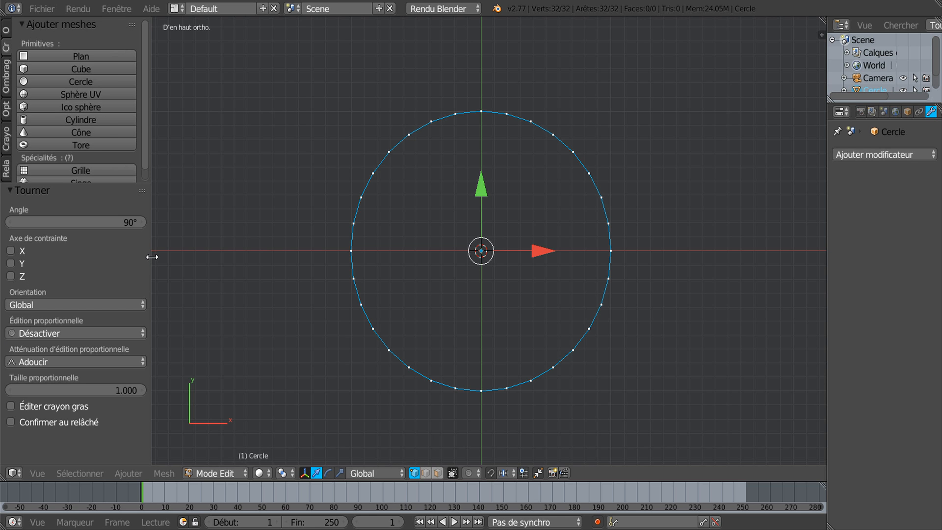
{"action": "left_click_drag", "start_coordinate": [152, 256], "coordinate": [190, 246]}
{"action": "left_click", "coordinate": [10, 251]}
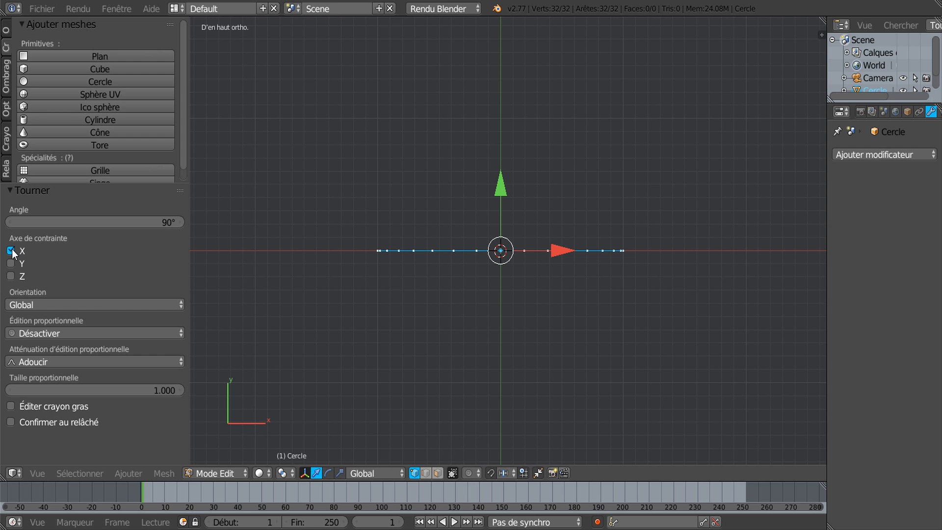
{"action": "key", "text": "KP_1"}
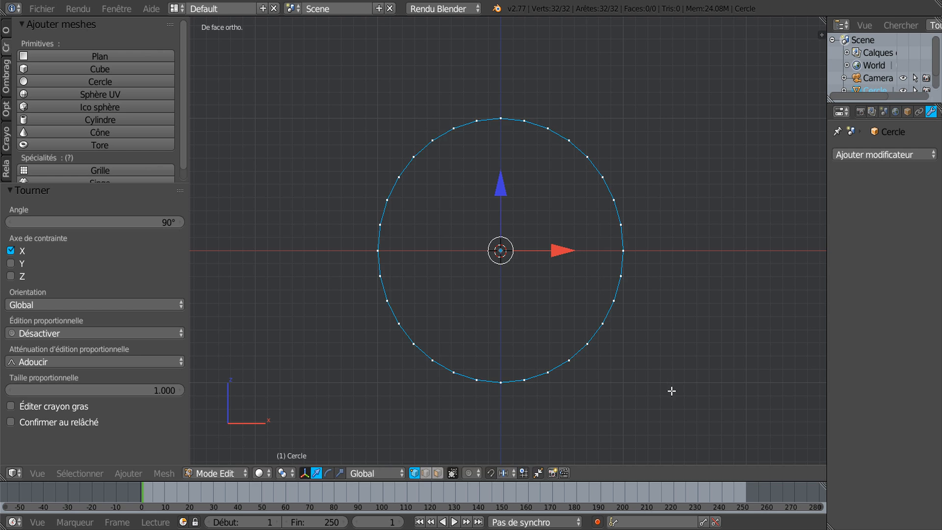
Scale the circle's vertices down to about 0.184 and move them about 0.653 along the X axis.
{"action": "key", "text": "s"}
{"action": "left_click", "coordinate": [533, 281]}
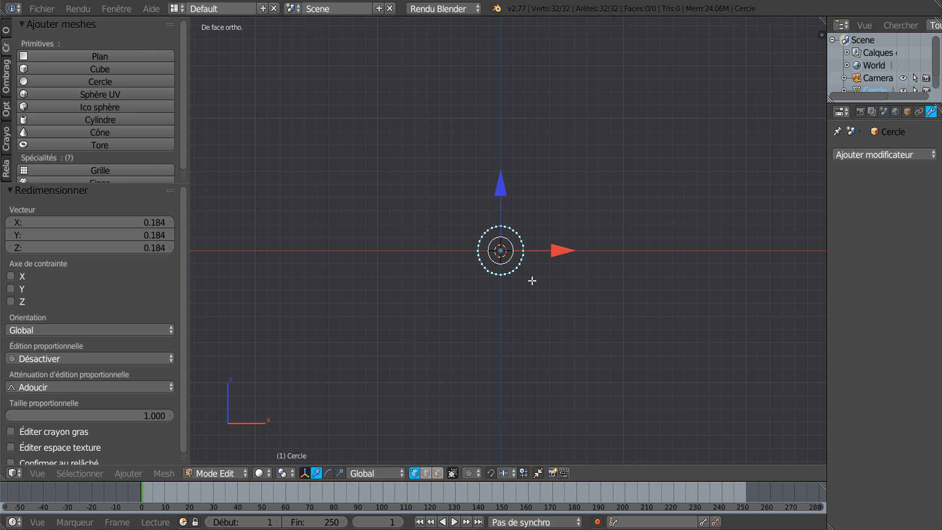
{"action": "key", "text": "g"}
{"action": "key", "text": "x"}
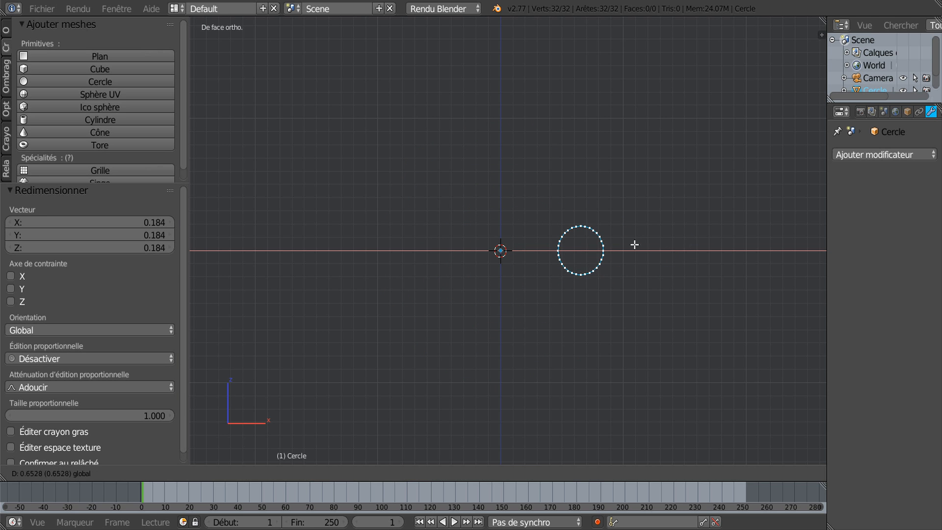
{"action": "left_click", "coordinate": [635, 244]}
Move the small circle about 0.139 back toward the origin along the X axis.
{"action": "scroll", "coordinate": [629, 332], "scroll_direction": "up", "scroll_amount": 3}
{"action": "middle_click_drag", "start_coordinate": [563, 332], "coordinate": [481, 311], "text": "shift"}
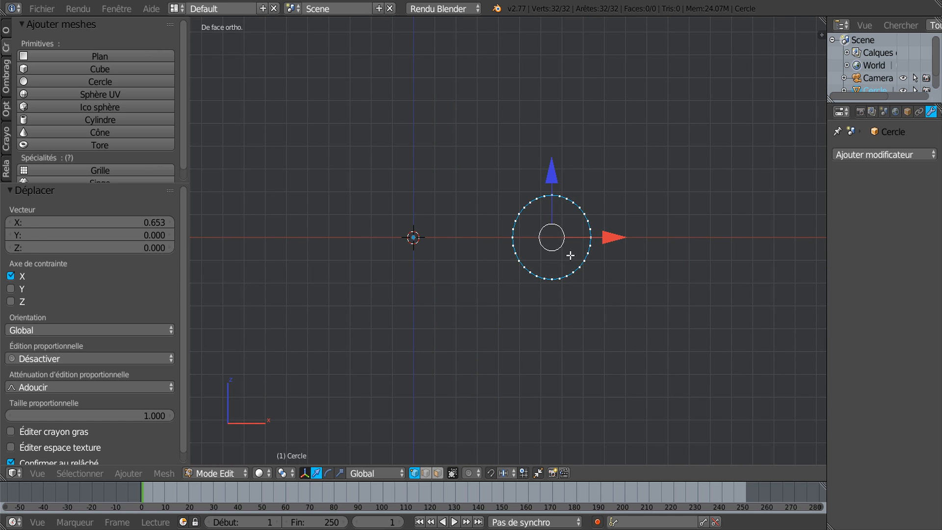
{"action": "left_click_drag", "start_coordinate": [608, 238], "coordinate": [577, 246]}
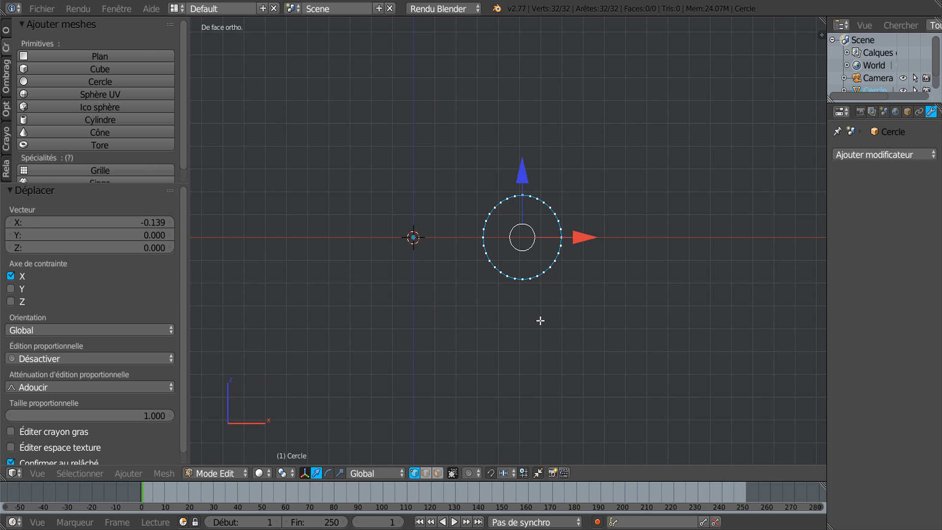
{"action": "middle_click_drag", "start_coordinate": [540, 320], "coordinate": [574, 331], "text": "shift"}
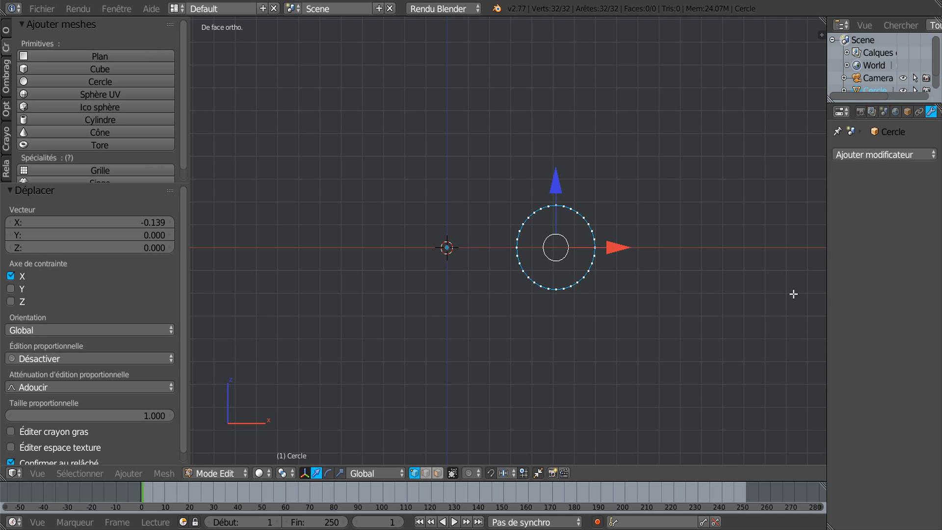
Add a Screw (Visser) modifier to the circle and widen the area showing its settings.
{"action": "left_click_drag", "start_coordinate": [828, 249], "coordinate": [763, 249]}
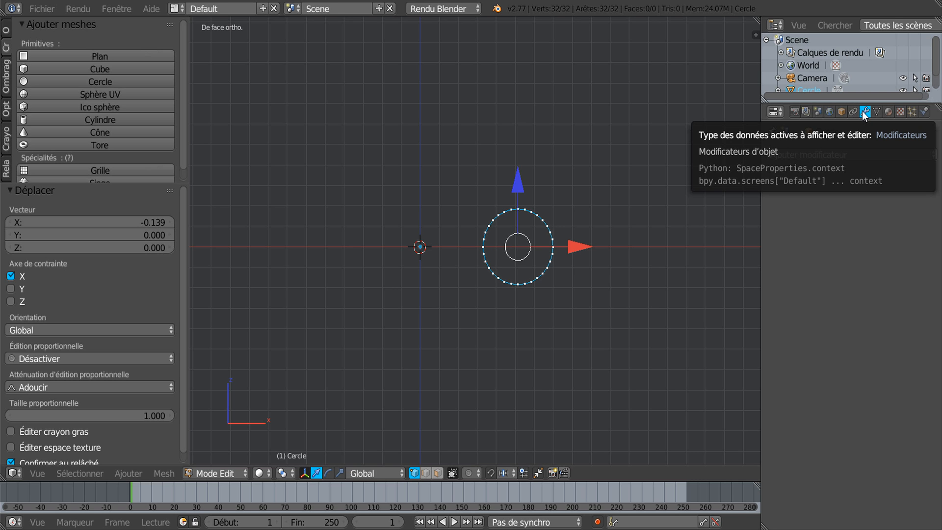
{"action": "left_click", "coordinate": [853, 156]}
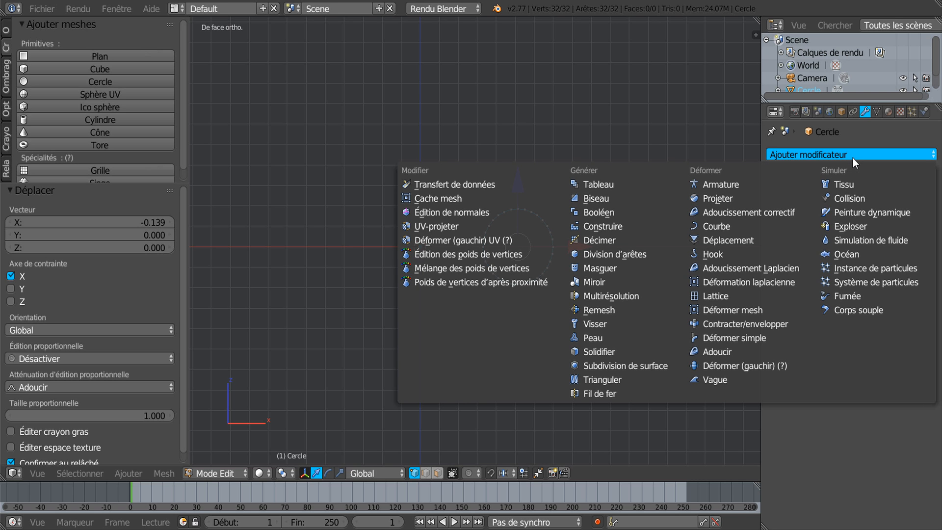
{"action": "left_click", "coordinate": [596, 325]}
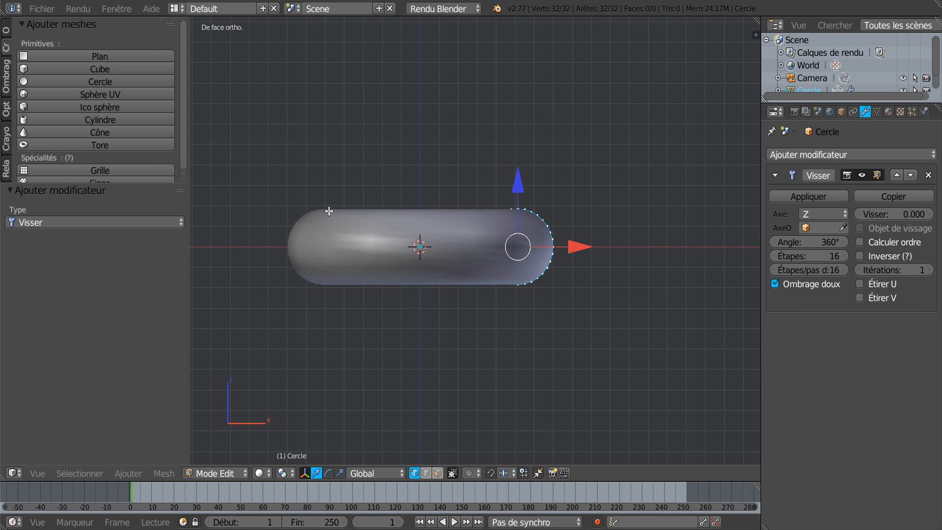
{"action": "middle_click_drag", "start_coordinate": [405, 305], "coordinate": [441, 334], "text": "shift"}
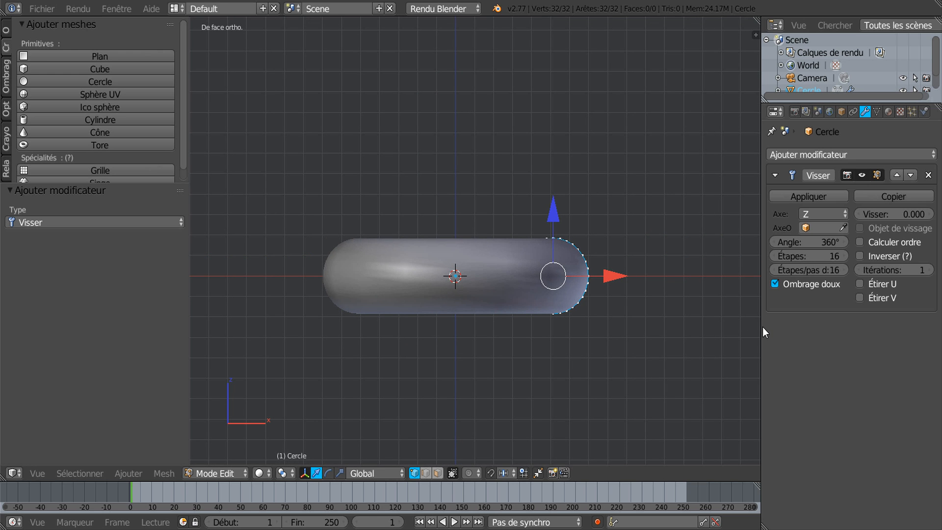
{"action": "left_click_drag", "start_coordinate": [761, 326], "coordinate": [685, 322]}
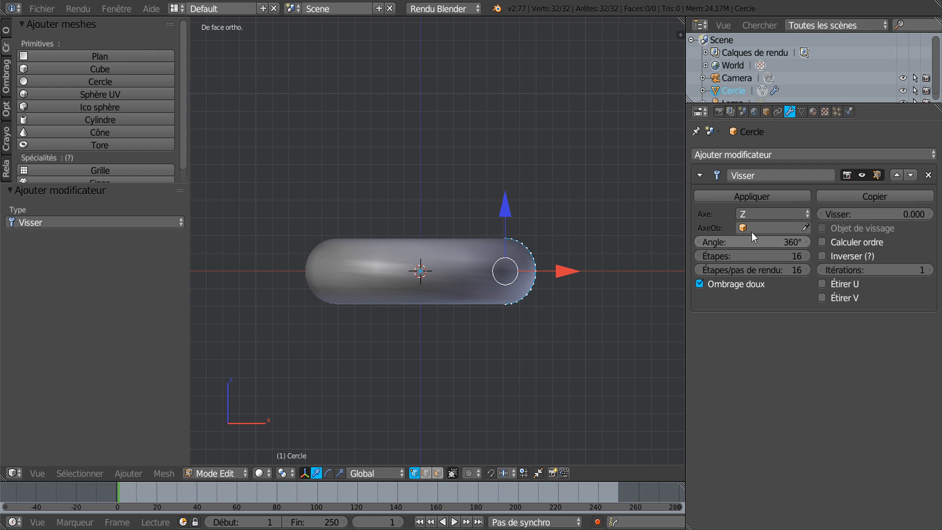
Set the Screw modifier's Visser offset to 2.270 and its angle to 1467° to form a coil of several turns.
{"action": "mouse_move", "coordinate": [868, 214]}
{"action": "left_mouse_down"}
{"action": "mouse_move", "coordinate": [903, 214]}
{"action": "mouse_move", "coordinate": [871, 214]}
{"action": "mouse_move", "coordinate": [883, 214]}
{"action": "left_mouse_up"}
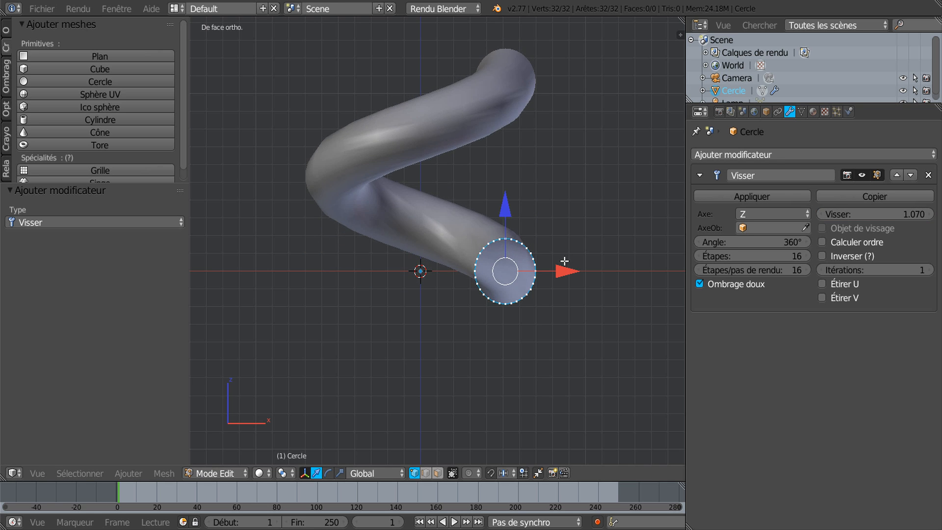
{"action": "scroll", "coordinate": [561, 265], "scroll_direction": "down", "scroll_amount": 2}
{"action": "middle_click_drag", "start_coordinate": [559, 265], "coordinate": [544, 308], "text": "shift"}
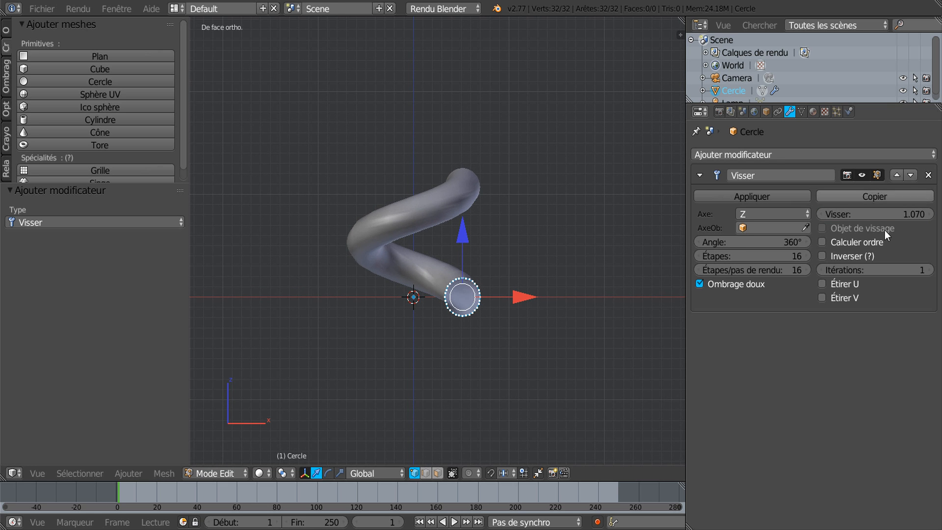
{"action": "left_click_drag", "start_coordinate": [881, 215], "coordinate": [911, 211]}
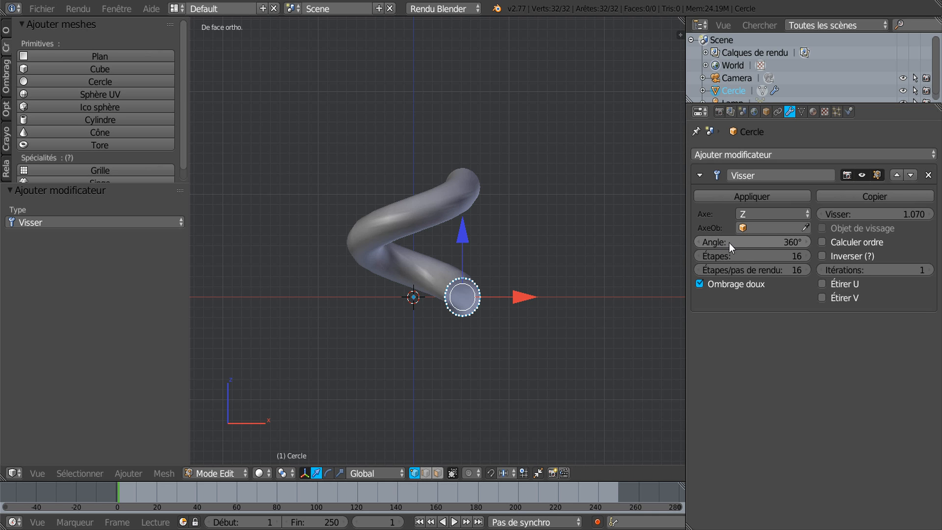
{"action": "left_click_drag", "start_coordinate": [738, 241], "coordinate": [834, 241]}
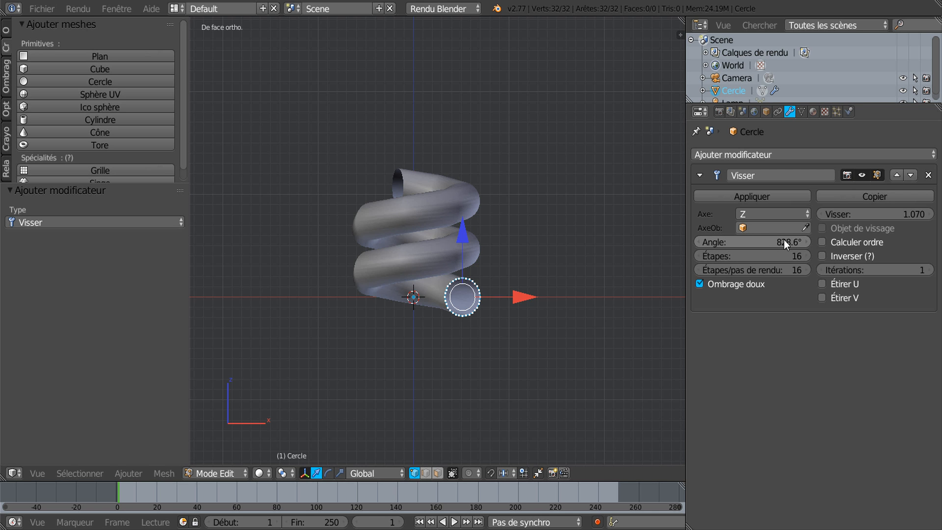
{"action": "mouse_move", "coordinate": [785, 241]}
{"action": "left_mouse_down"}
{"action": "mouse_move", "coordinate": [879, 240]}
{"action": "mouse_move", "coordinate": [732, 241]}
{"action": "mouse_move", "coordinate": [896, 240]}
{"action": "mouse_move", "coordinate": [788, 235]}
{"action": "left_mouse_up"}
{"action": "mouse_move", "coordinate": [898, 214]}
{"action": "left_mouse_down"}
{"action": "mouse_move", "coordinate": [933, 214]}
{"action": "mouse_move", "coordinate": [914, 214]}
{"action": "left_mouse_up"}
{"action": "scroll", "coordinate": [583, 300], "scroll_direction": "down", "scroll_amount": 1}
{"action": "middle_click_drag", "start_coordinate": [582, 298], "coordinate": [562, 346], "text": "shift"}
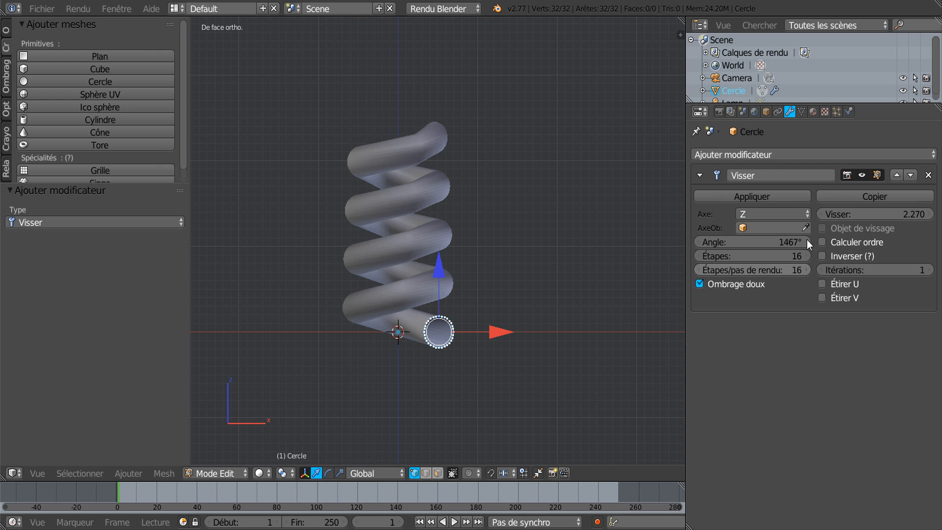
Increase the Screw modifier's viewport steps (Étapes) to 104 to smooth the coil.
{"action": "middle_click_drag", "start_coordinate": [677, 196], "coordinate": [484, 297]}
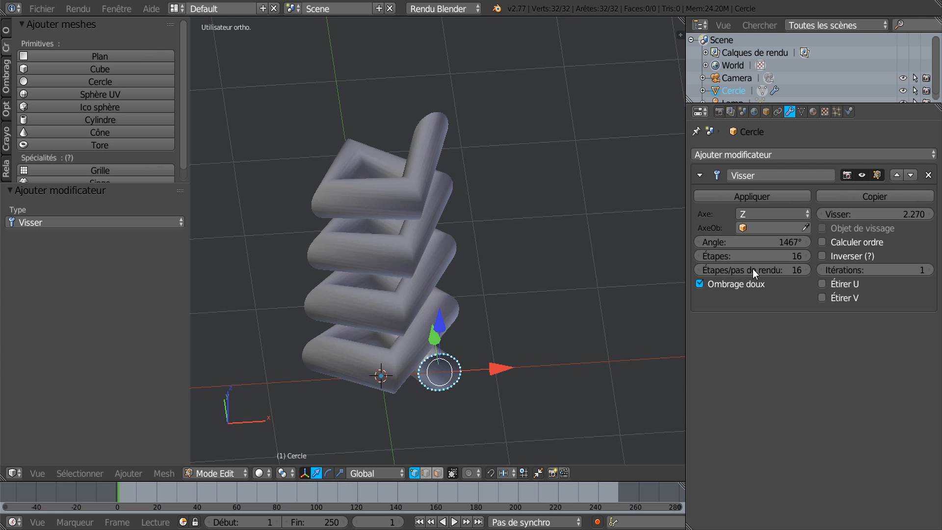
{"action": "left_click_drag", "start_coordinate": [784, 255], "coordinate": [923, 255]}
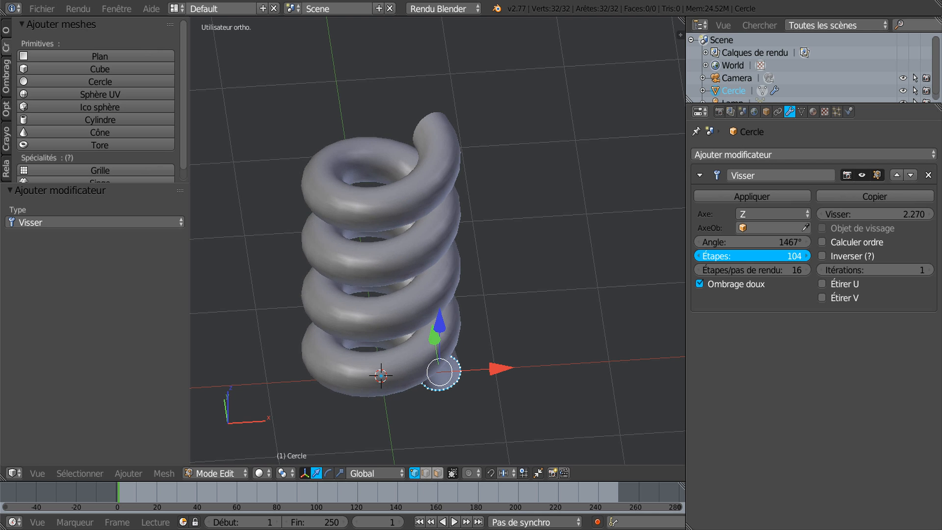
Reduce the Screw modifier's viewport steps (Étapes) to 30.
{"action": "mouse_move", "coordinate": [776, 256]}
{"action": "left_mouse_down"}
{"action": "mouse_move", "coordinate": [754, 256]}
{"action": "mouse_move", "coordinate": [788, 264]}
{"action": "left_mouse_up"}
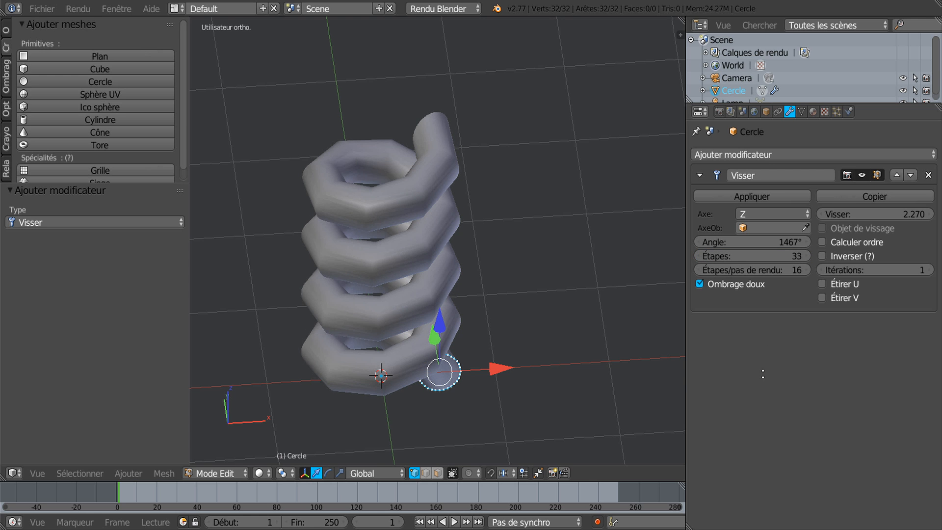
{"action": "left_click", "coordinate": [700, 255]}
{"action": "left_click", "coordinate": [700, 256]}
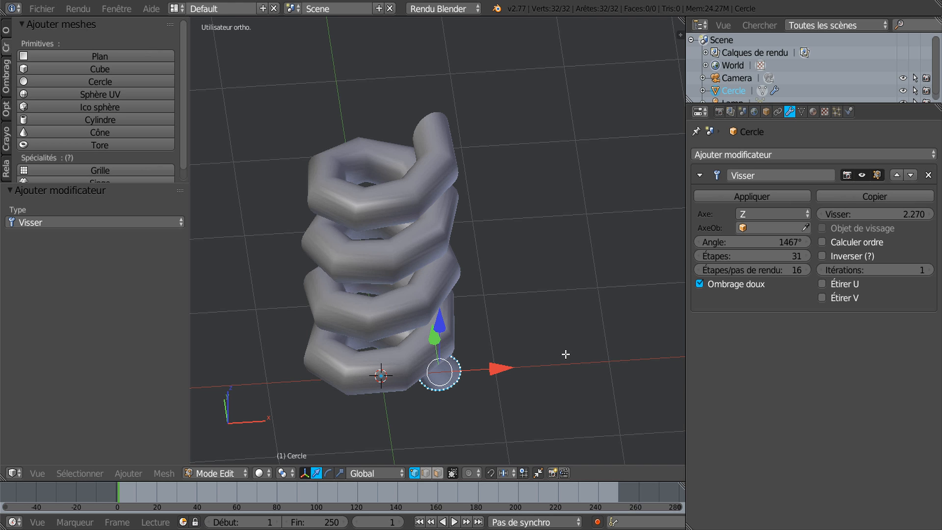
{"action": "left_click", "coordinate": [697, 253]}
Set the Screw modifier's iterations (Itérations) to 2 to lengthen the spring, after trying 3.
{"action": "middle_click_drag", "start_coordinate": [598, 410], "coordinate": [631, 370]}
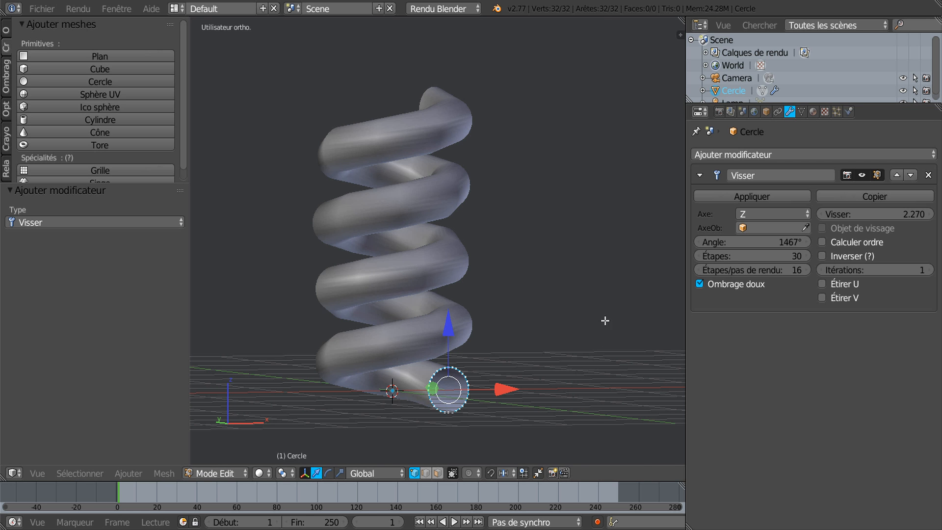
{"action": "middle_click_drag", "start_coordinate": [604, 331], "coordinate": [557, 340]}
{"action": "scroll", "coordinate": [681, 338], "scroll_direction": "down", "scroll_amount": 2}
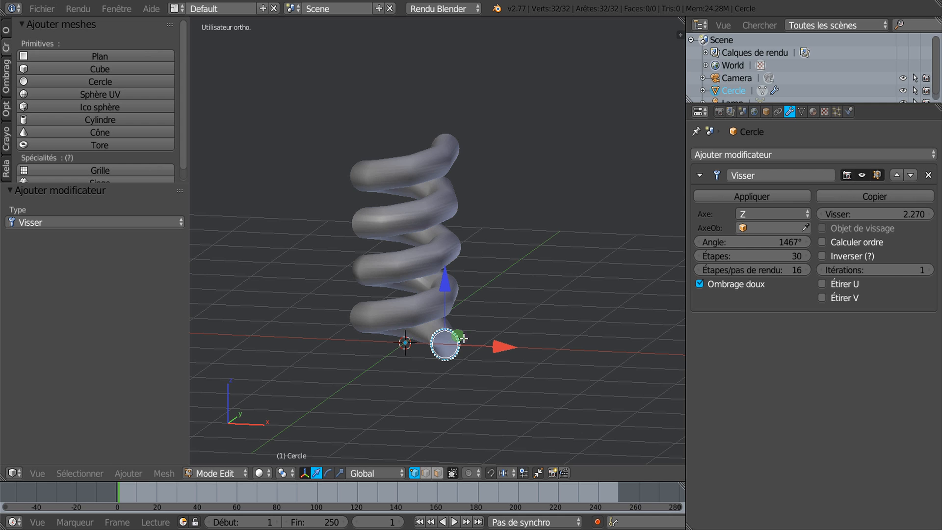
{"action": "left_click", "coordinate": [931, 270]}
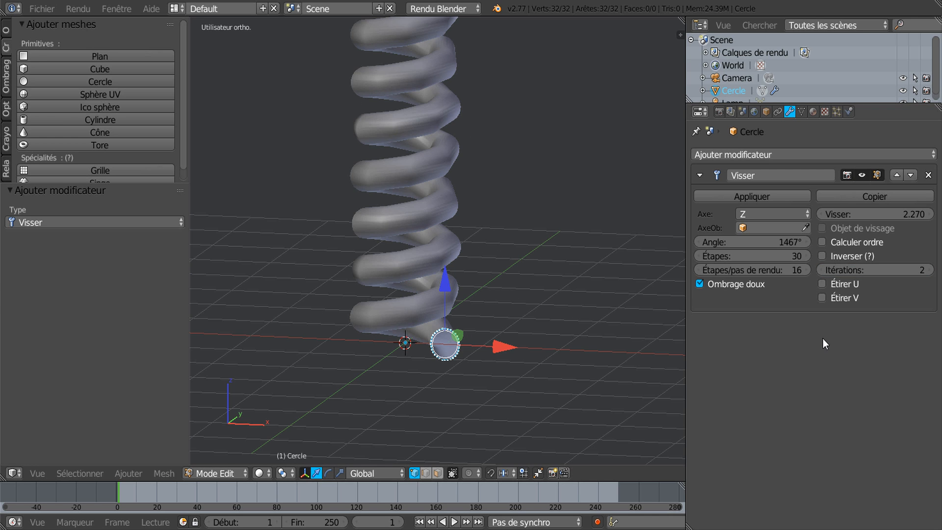
{"action": "scroll", "coordinate": [609, 365], "scroll_direction": "down", "scroll_amount": 2}
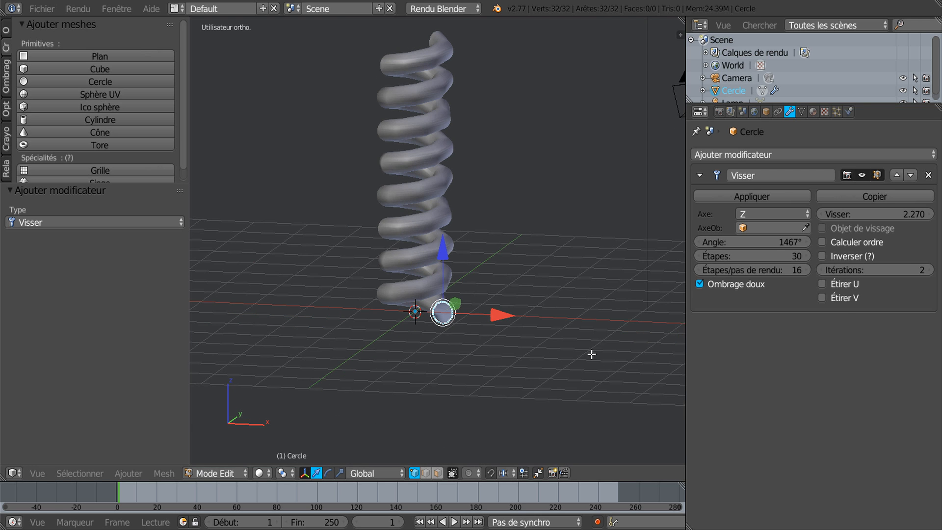
{"action": "middle_click_drag", "start_coordinate": [592, 354], "coordinate": [588, 392], "text": "shift"}
{"action": "left_click", "coordinate": [930, 271]}
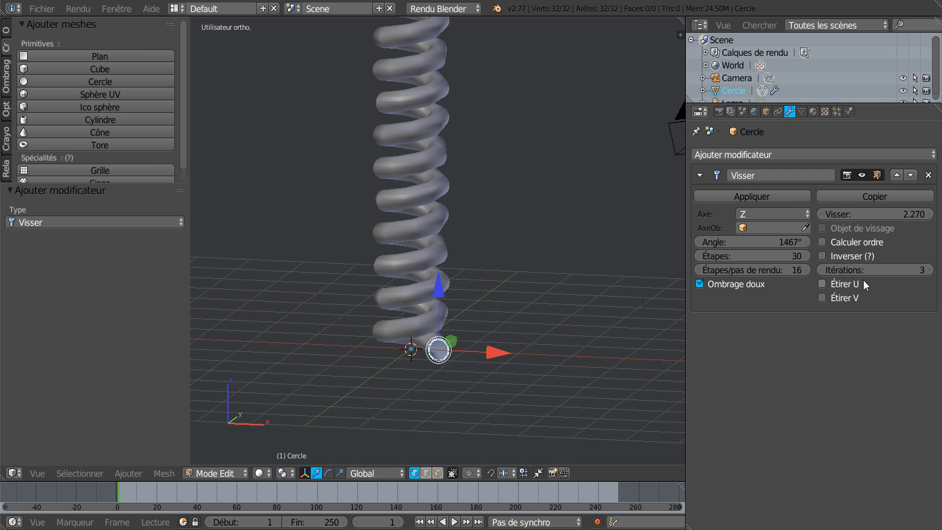
{"action": "left_click", "coordinate": [821, 272]}
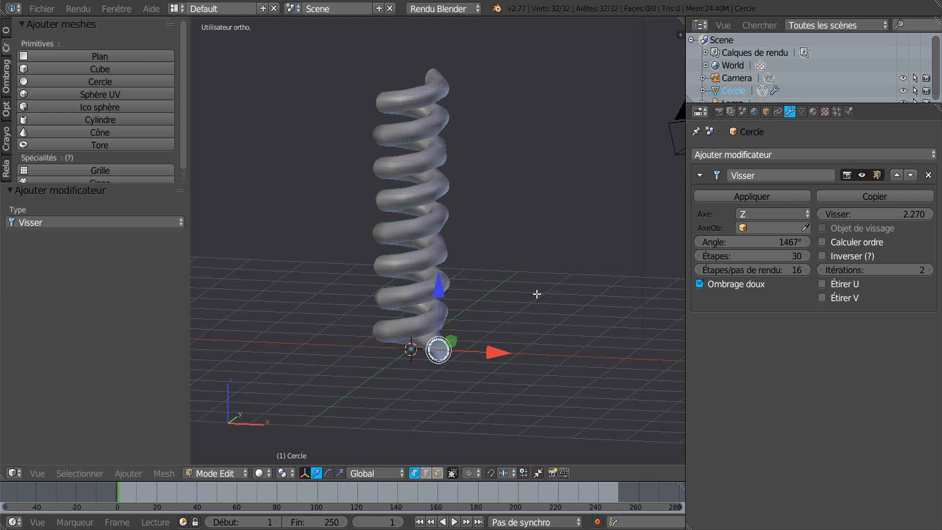
View the spring from the right side and reduce the Screw modifier's angle to 1348.6°.
{"action": "key", "text": "ctrl+KP_3"}
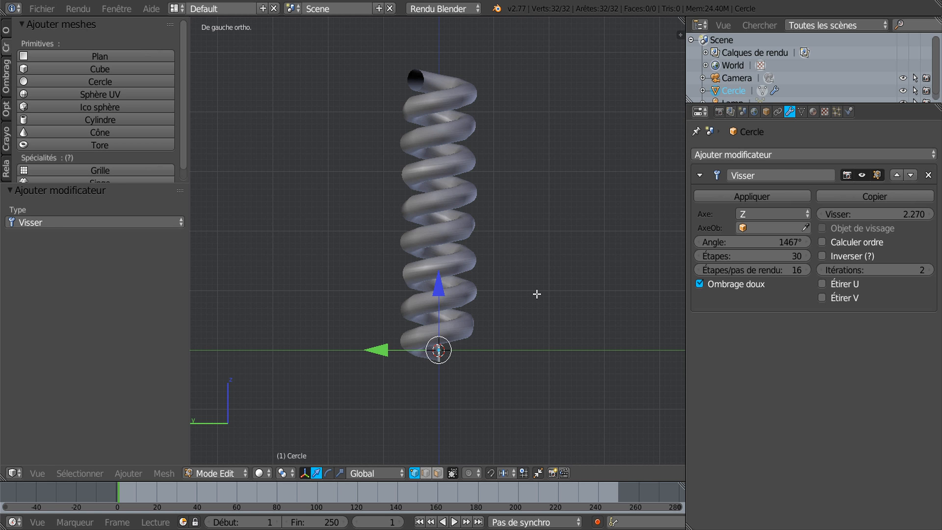
{"action": "key", "text": "KP_3"}
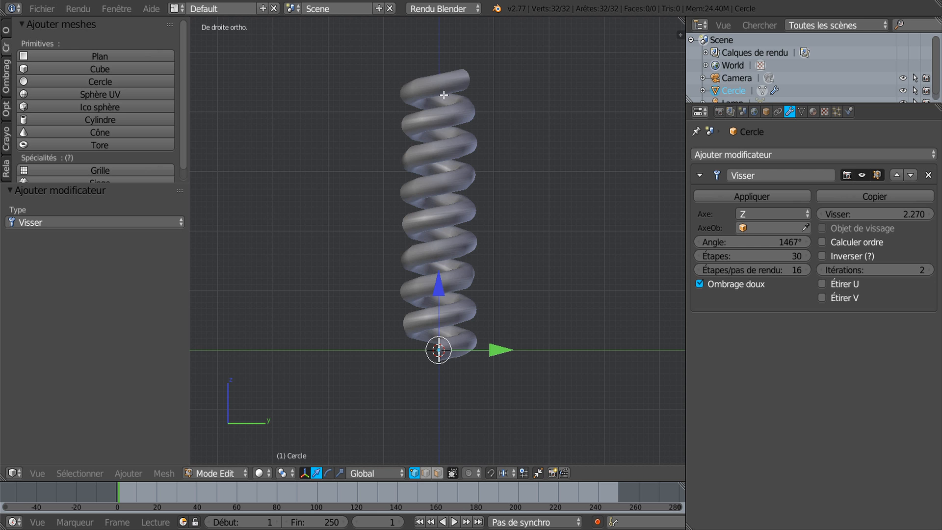
{"action": "middle_click_drag", "start_coordinate": [486, 139], "coordinate": [539, 244]}
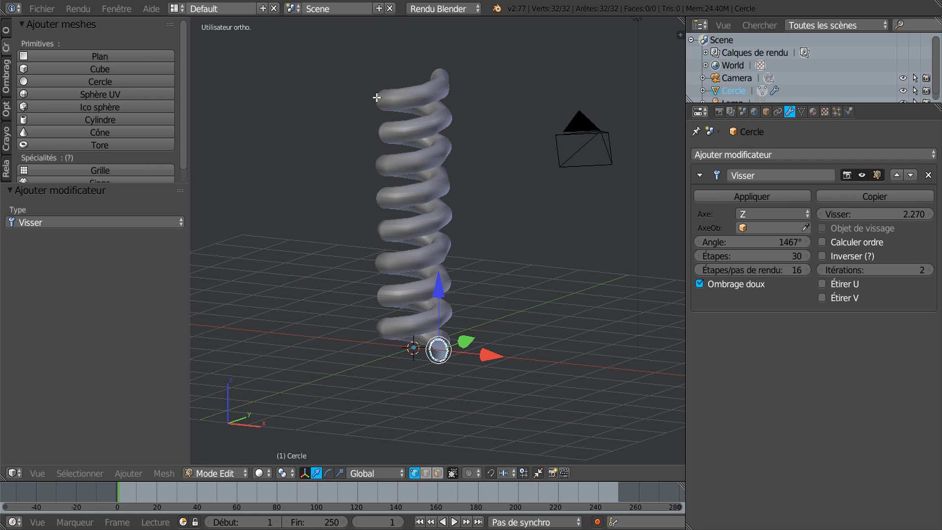
{"action": "middle_click_drag", "start_coordinate": [527, 223], "coordinate": [484, 295]}
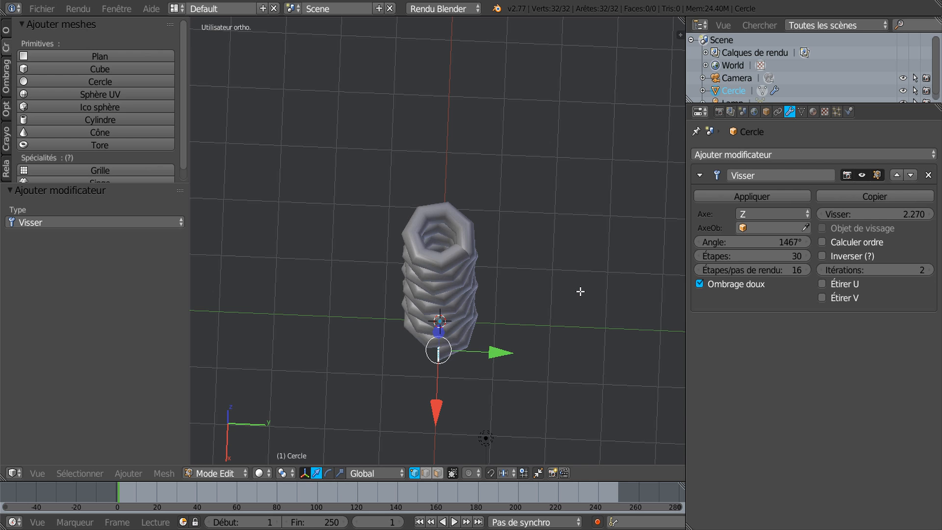
{"action": "key", "text": "KP_3"}
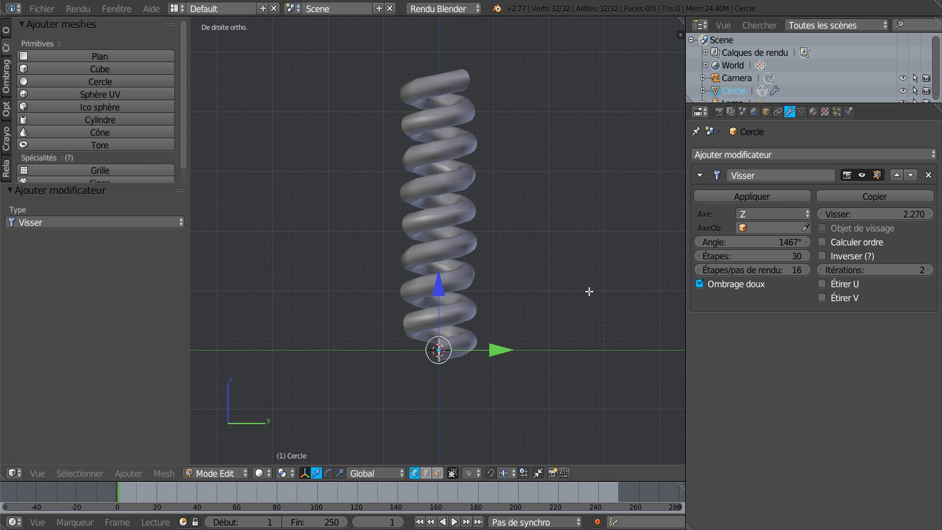
{"action": "left_click_drag", "start_coordinate": [775, 242], "coordinate": [708, 242]}
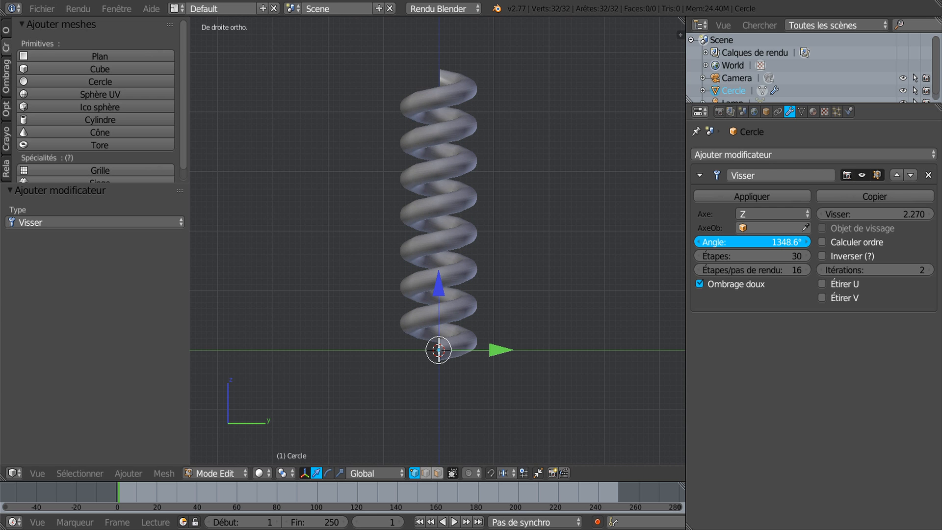
{"action": "left_click_drag", "start_coordinate": [777, 241], "coordinate": [777, 240]}
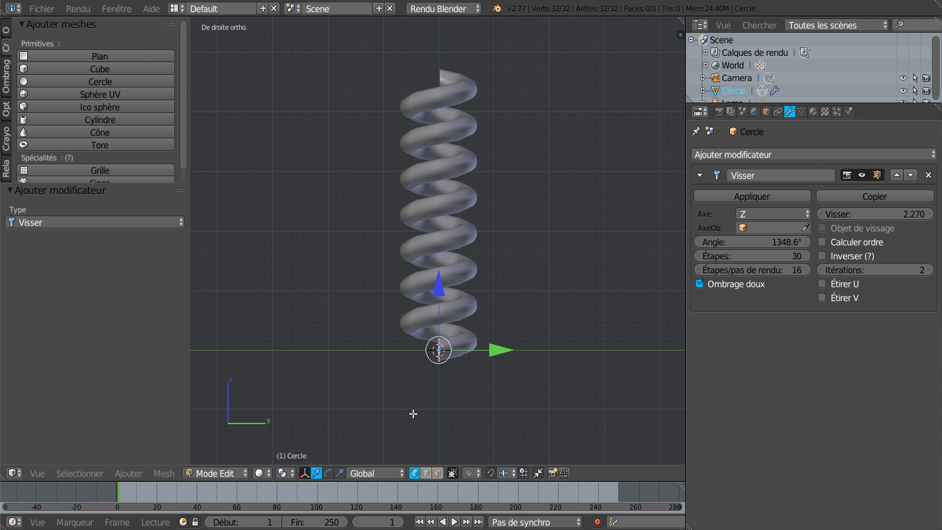
Set the pivot point to the 3D cursor (Curseur 3D) and place the cursor just below the coil's starting circle in the right view.
{"action": "middle_click_drag", "start_coordinate": [395, 281], "coordinate": [480, 337]}
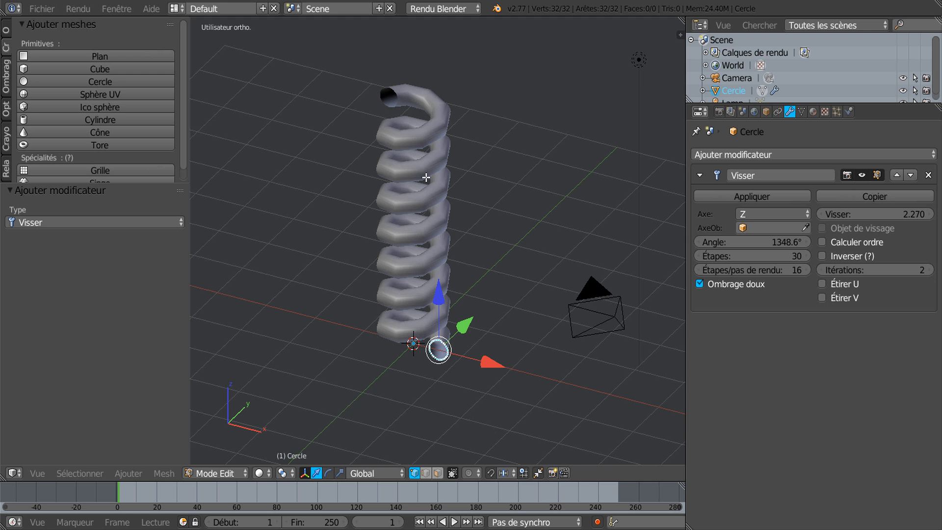
{"action": "middle_click_drag", "start_coordinate": [574, 275], "coordinate": [511, 246]}
{"action": "key", "text": "KP_1"}
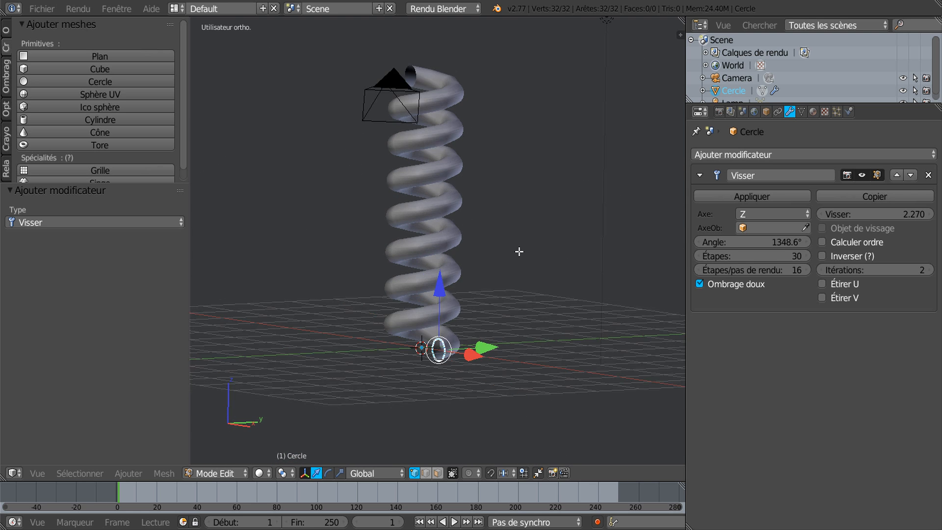
{"action": "key", "text": "KP_3"}
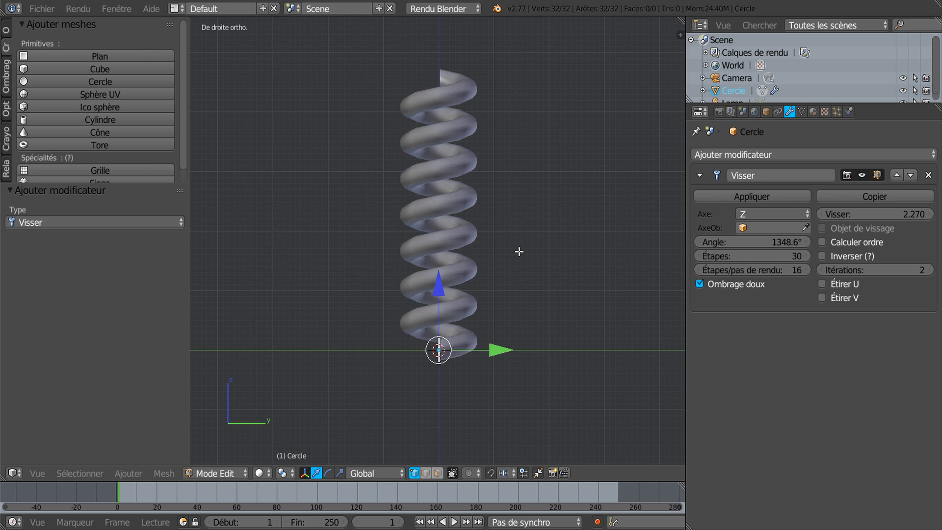
{"action": "middle_click_drag", "start_coordinate": [554, 247], "coordinate": [534, 200], "text": "shift"}
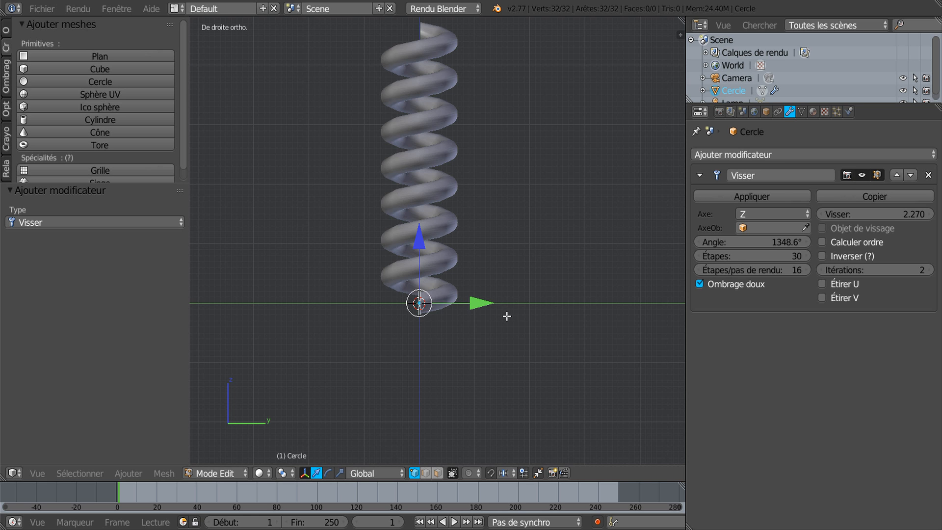
{"action": "scroll", "coordinate": [507, 317], "scroll_direction": "down", "scroll_amount": 1}
{"action": "middle_click_drag", "start_coordinate": [488, 345], "coordinate": [500, 307], "text": "shift"}
{"action": "scroll", "coordinate": [454, 345], "scroll_direction": "up", "scroll_amount": 5}
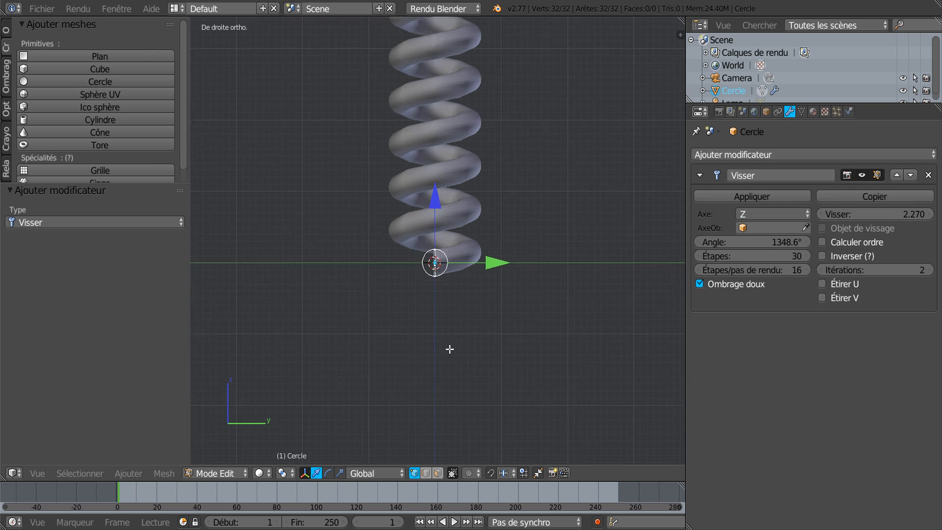
{"action": "middle_click_drag", "start_coordinate": [454, 370], "coordinate": [467, 329], "text": "shift"}
{"action": "scroll", "coordinate": [425, 333], "scroll_direction": "up", "scroll_amount": 1}
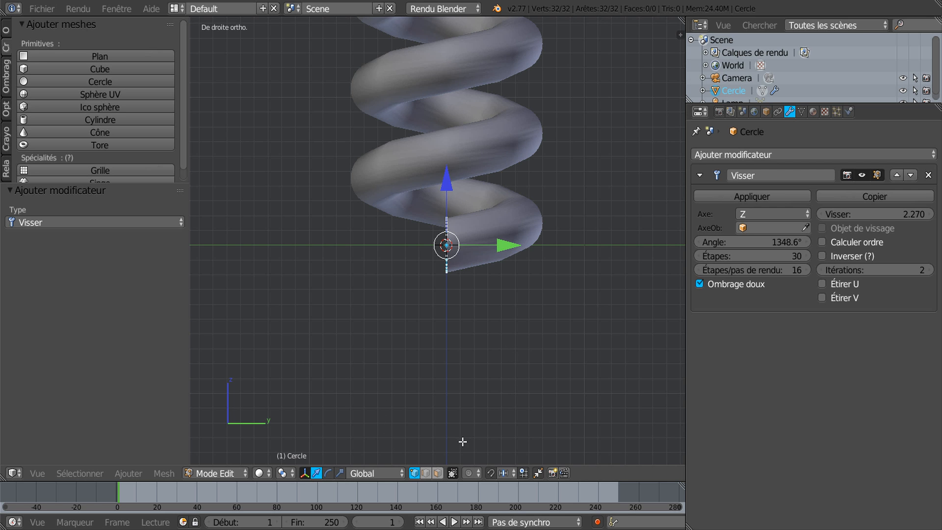
{"action": "scroll", "coordinate": [443, 288], "scroll_direction": "up", "scroll_amount": 1}
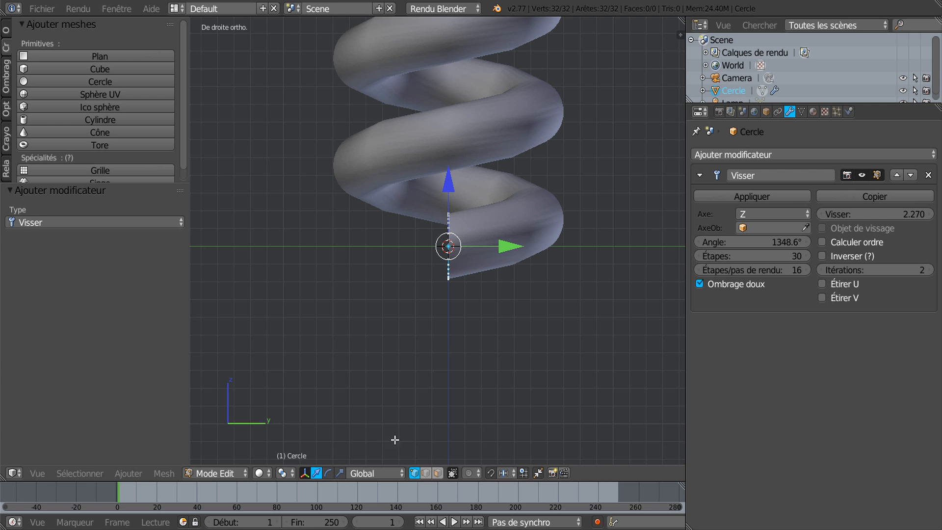
{"action": "left_click", "coordinate": [282, 474]}
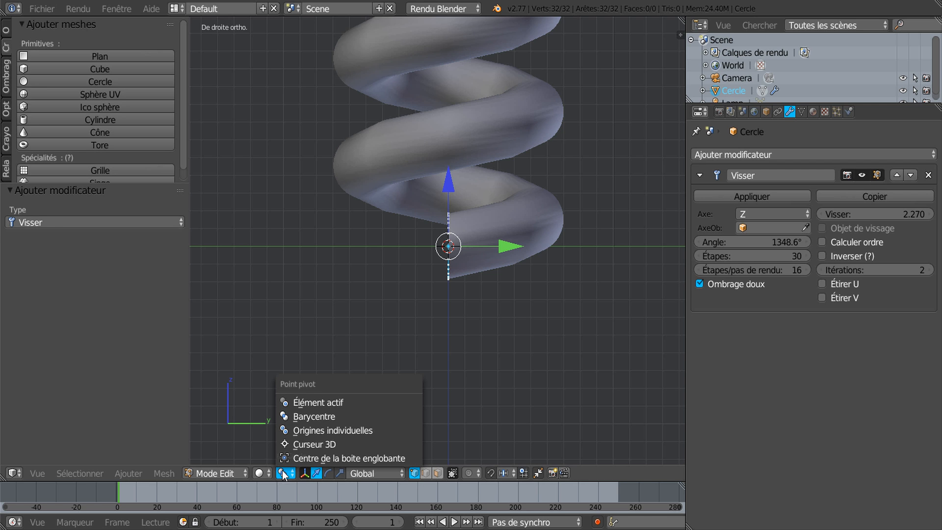
{"action": "left_click", "coordinate": [297, 444]}
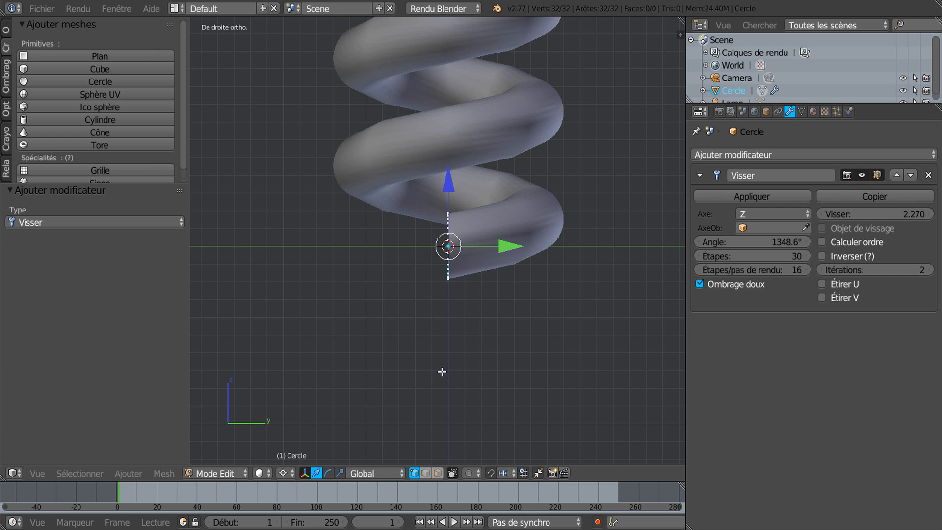
{"action": "left_click", "coordinate": [448, 322]}
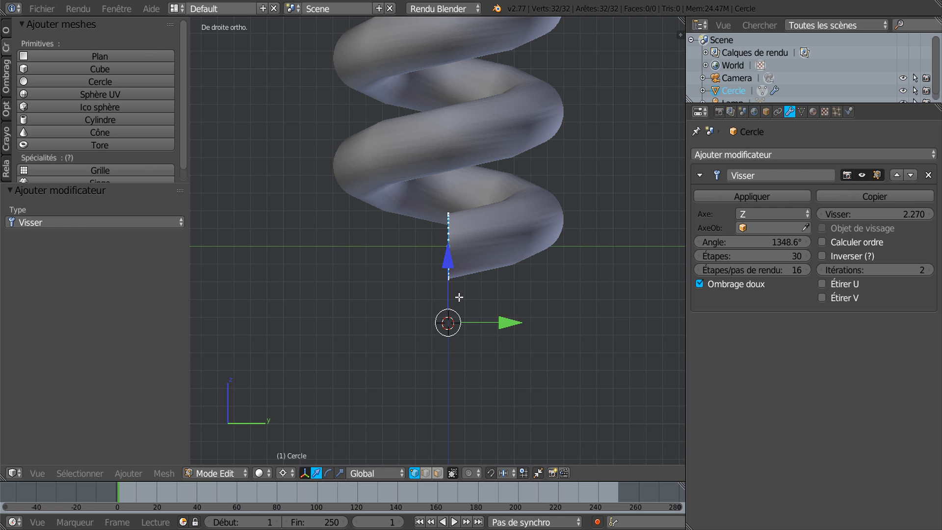
Show the mesh editing tools and enlarge their area to reach the Spin (Faire tourner) tool.
{"action": "middle_click_drag", "start_coordinate": [449, 351], "coordinate": [451, 320], "text": "shift"}
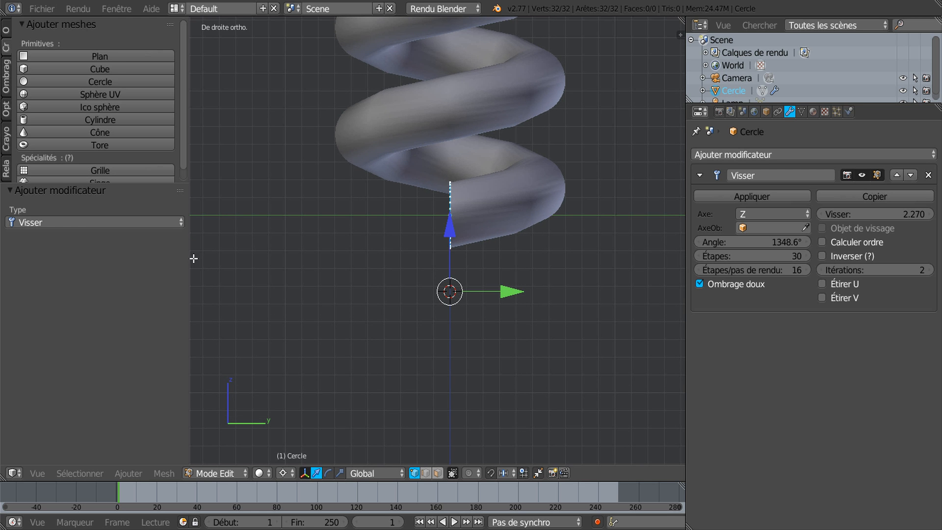
{"action": "left_click", "coordinate": [6, 31]}
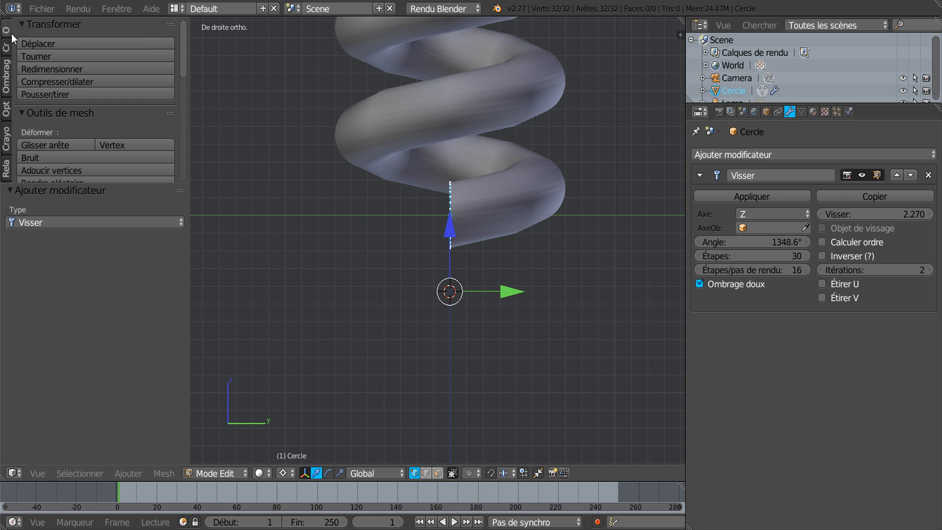
{"action": "scroll", "coordinate": [183, 73], "scroll_direction": "down", "scroll_amount": 5}
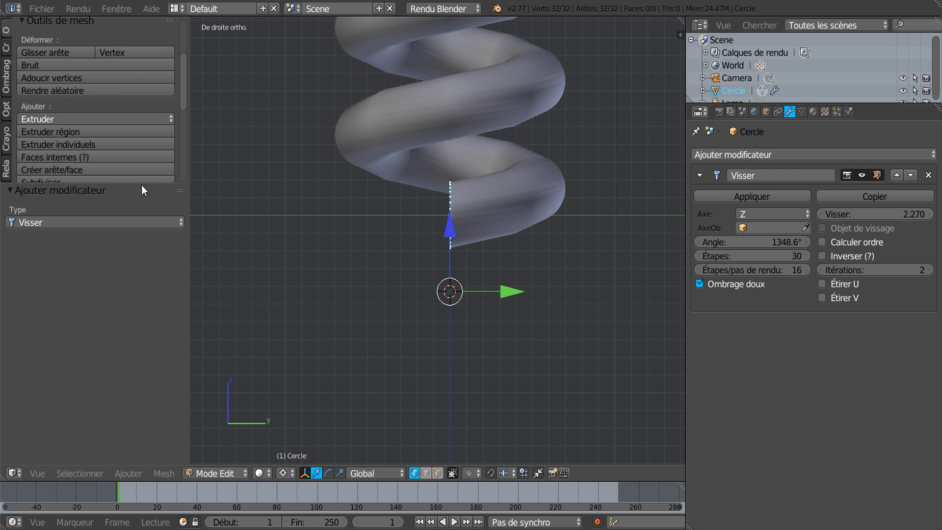
{"action": "left_click_drag", "start_coordinate": [141, 185], "coordinate": [139, 352]}
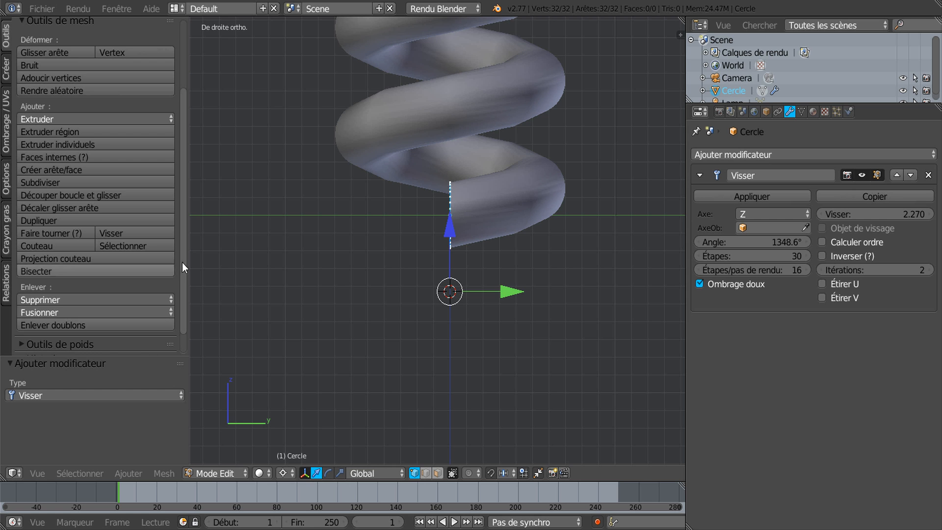
{"action": "left_click_drag", "start_coordinate": [189, 257], "coordinate": [217, 252]}
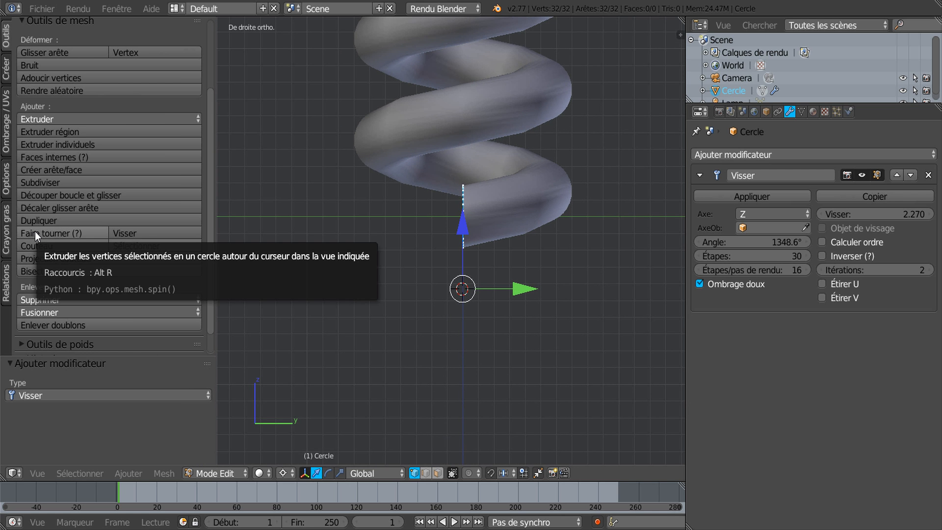
{"action": "left_click_drag", "start_coordinate": [211, 181], "coordinate": [214, 105]}
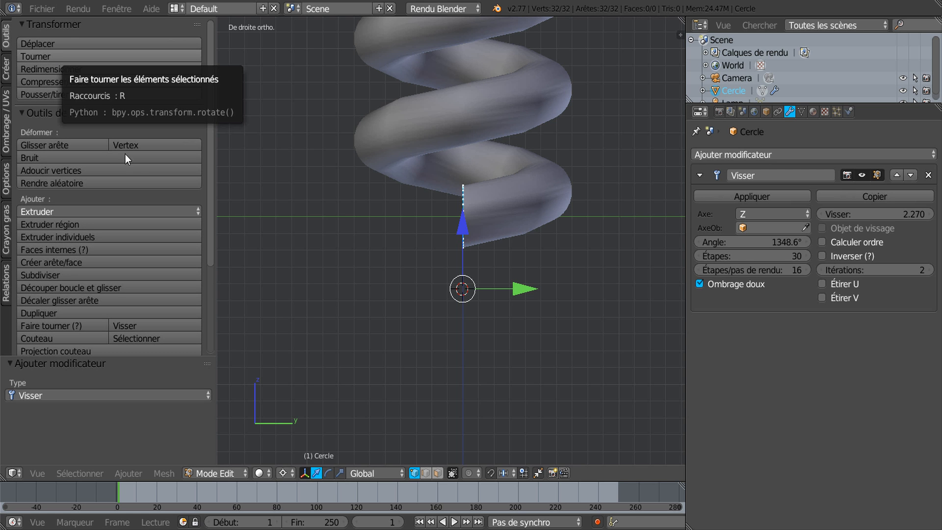
{"action": "left_click_drag", "start_coordinate": [211, 114], "coordinate": [207, 221]}
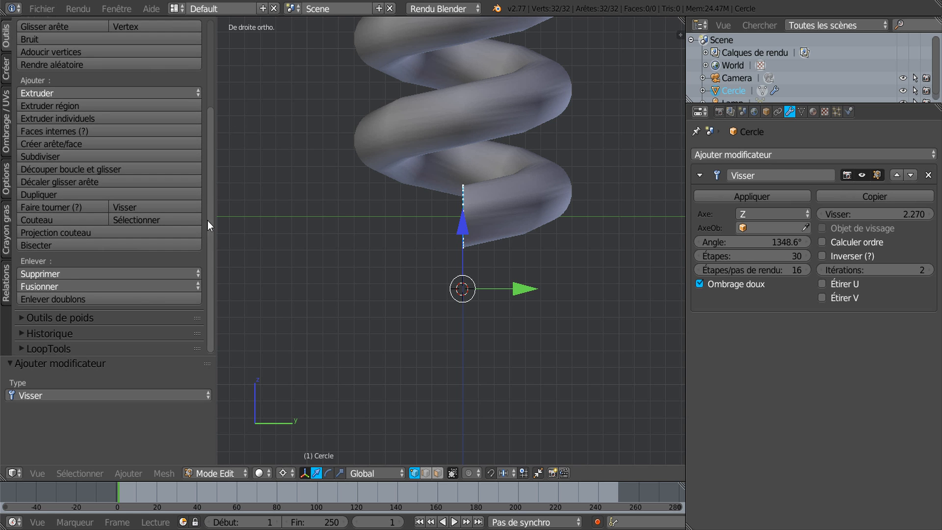
Try spinning (Faire tourner) the circle 90° in 9 steps around the 3D cursor, and undo the spin.
{"action": "left_click", "coordinate": [37, 206]}
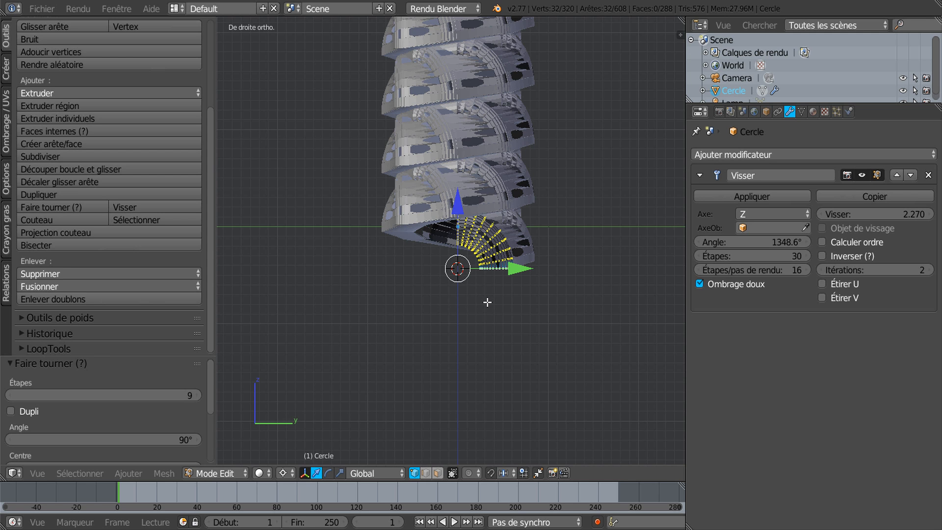
{"action": "key", "text": "ctrl+z"}
{"action": "mouse_move", "coordinate": [505, 284]}
{"action": "middle_mouse_down"}
{"action": "mouse_move", "coordinate": [554, 275]}
{"action": "mouse_move", "coordinate": [505, 282]}
{"action": "middle_mouse_up"}
{"action": "scroll", "coordinate": [507, 297], "scroll_direction": "up", "scroll_amount": 6}
{"action": "key", "text": "Tab"}
{"action": "key", "text": "Tab"}
{"action": "scroll", "coordinate": [506, 282], "scroll_direction": "down", "scroll_amount": 3}
{"action": "scroll", "coordinate": [506, 282], "scroll_direction": "down", "scroll_amount": 4}
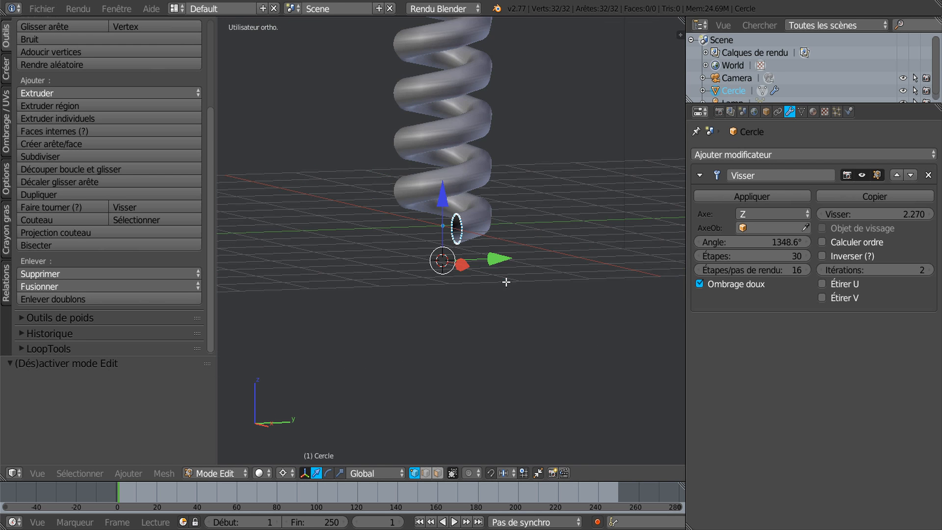
{"action": "scroll", "coordinate": [525, 269], "scroll_direction": "down", "scroll_amount": 3}
{"action": "middle_click_drag", "start_coordinate": [566, 286], "coordinate": [538, 318]}
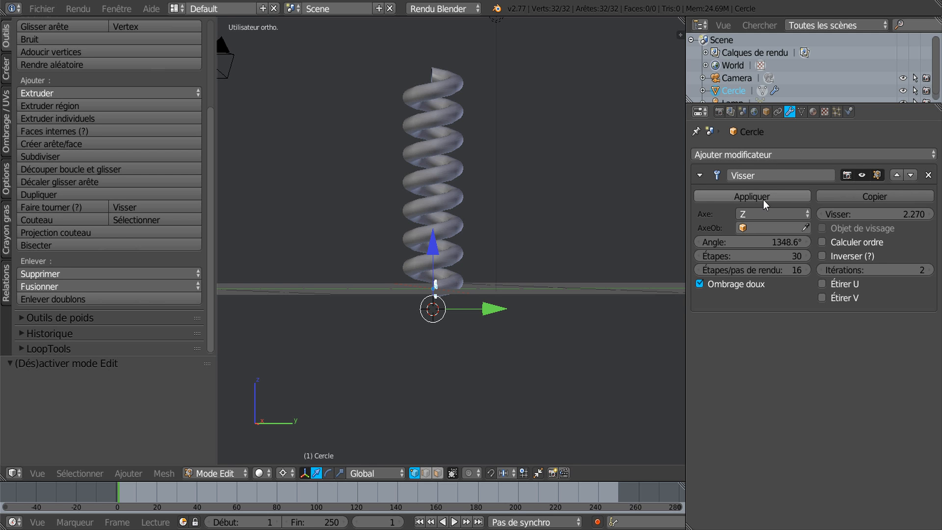
Return to Object mode, apply the coil's Screw (Visser) modifier, and widen the 3D view.
{"action": "left_click", "coordinate": [215, 473]}
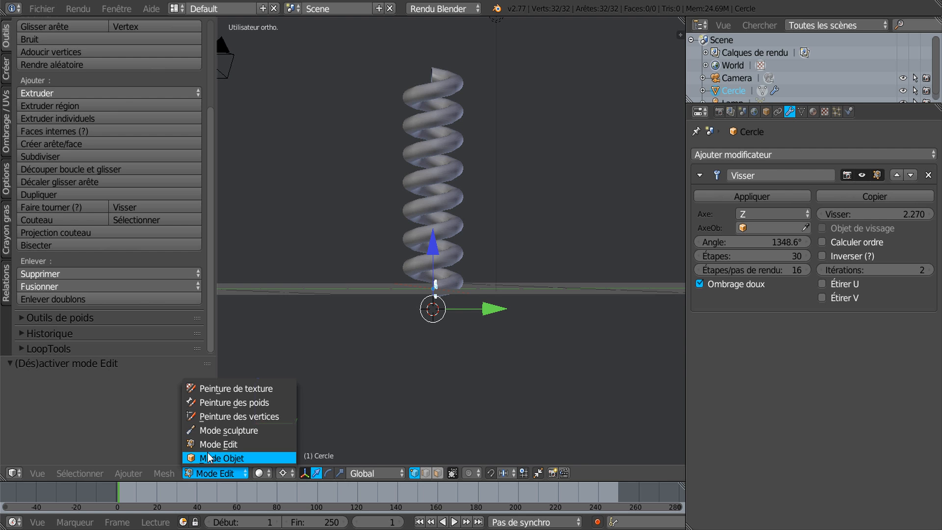
{"action": "left_click", "coordinate": [208, 458]}
{"action": "key", "text": "Tab"}
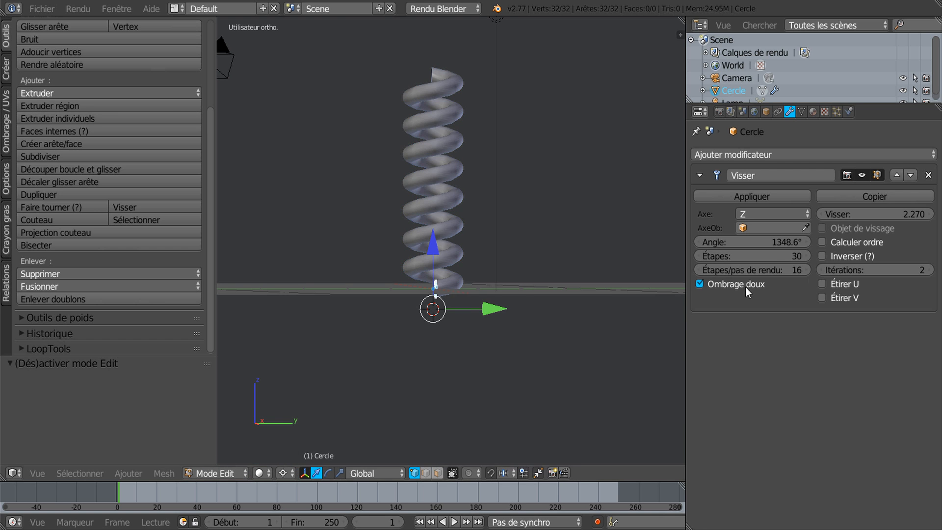
{"action": "key", "text": "Tab"}
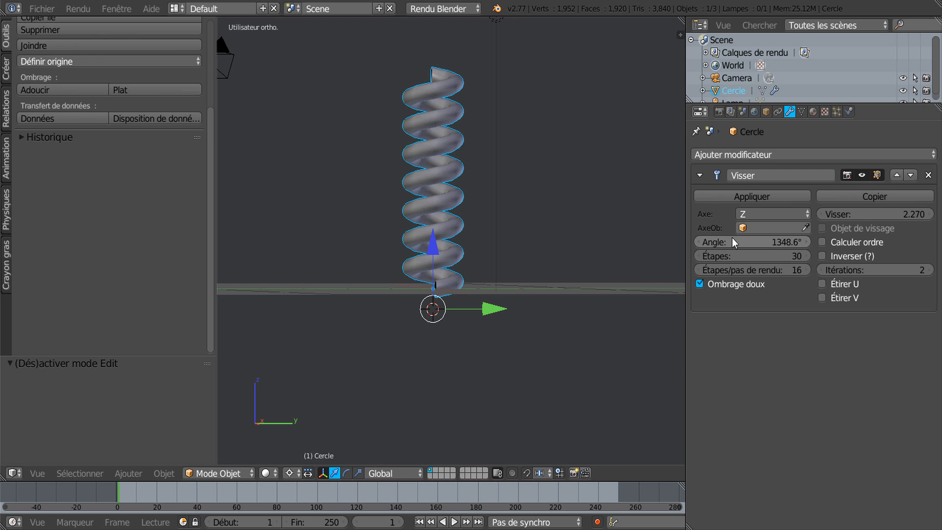
{"action": "left_click", "coordinate": [751, 197]}
{"action": "left_click_drag", "start_coordinate": [686, 220], "coordinate": [768, 207]}
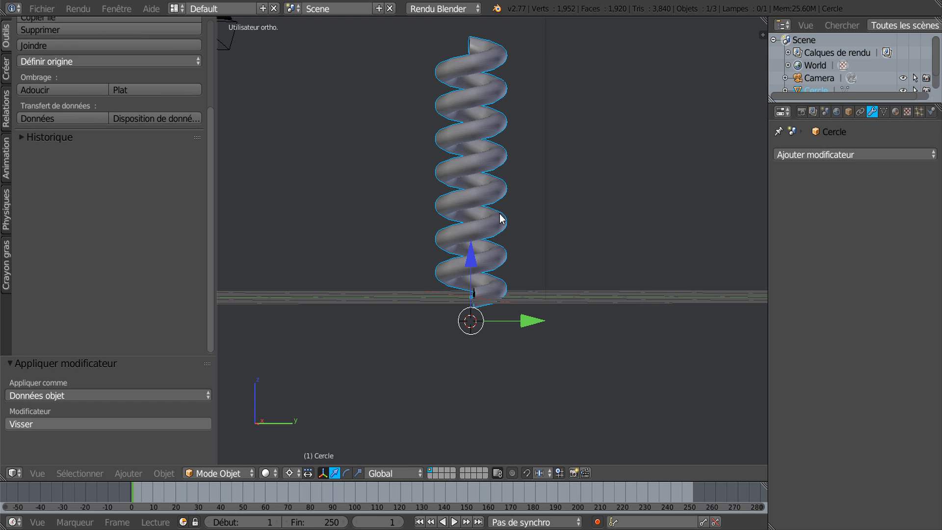
Enter Edit mode and select only the edge loop around the open lower end of the coil.
{"action": "key", "text": "Tab"}
{"action": "scroll", "coordinate": [499, 216], "scroll_direction": "up", "scroll_amount": 1}
{"action": "middle_click_drag", "start_coordinate": [526, 250], "coordinate": [559, 259]}
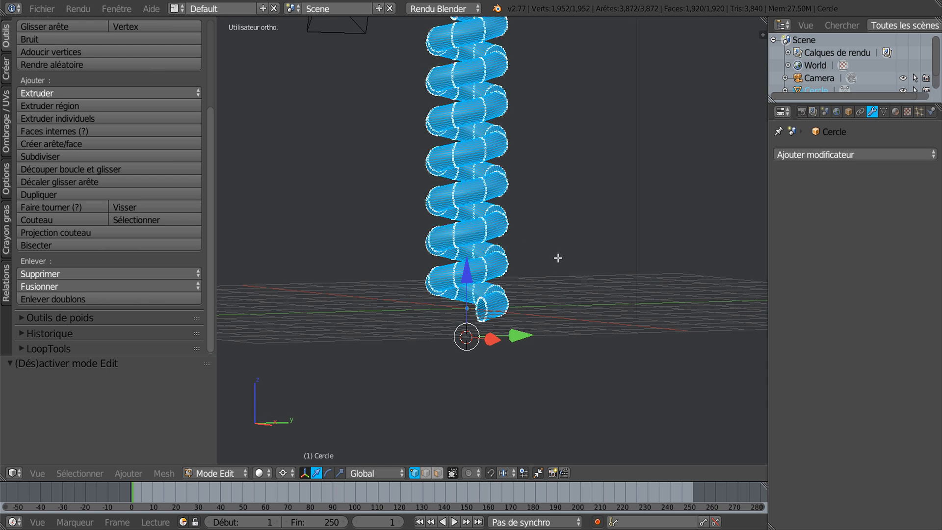
{"action": "scroll", "coordinate": [535, 299], "scroll_direction": "up", "scroll_amount": 3}
{"action": "middle_click_drag", "start_coordinate": [535, 298], "coordinate": [481, 299]}
{"action": "middle_click_drag", "start_coordinate": [469, 338], "coordinate": [490, 248], "text": "shift"}
{"action": "middle_click_drag", "start_coordinate": [490, 299], "coordinate": [524, 309]}
{"action": "scroll", "coordinate": [524, 309], "scroll_direction": "up", "scroll_amount": 2}
{"action": "scroll", "coordinate": [524, 309], "scroll_direction": "up", "scroll_amount": 1}
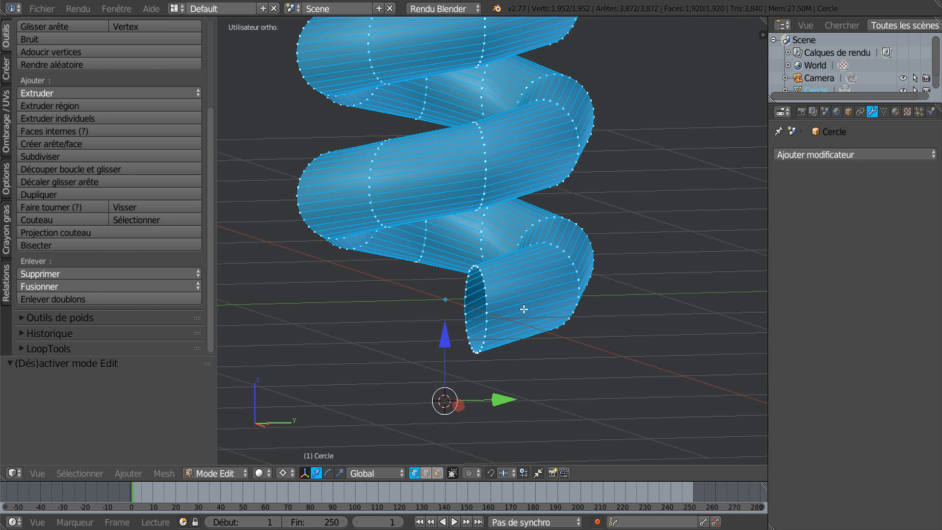
{"action": "key", "text": "a"}
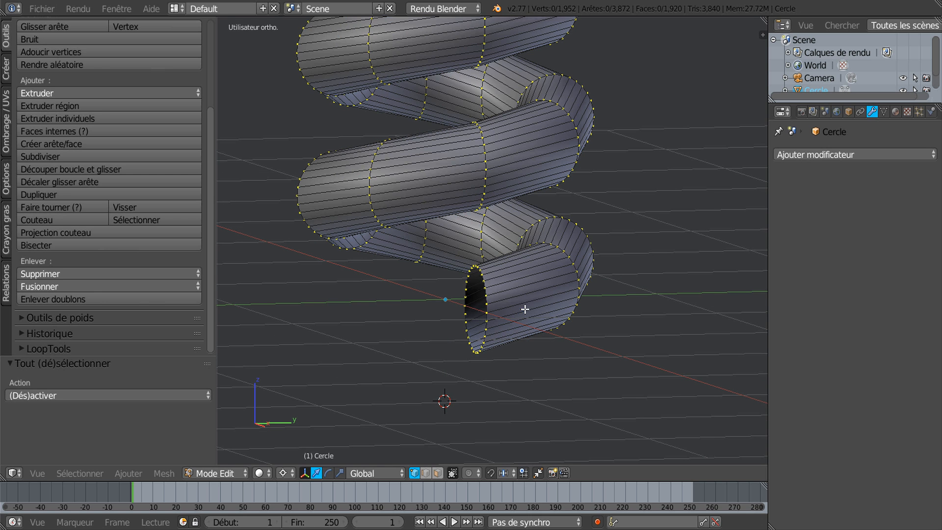
{"action": "right_click", "coordinate": [485, 301], "text": "alt"}
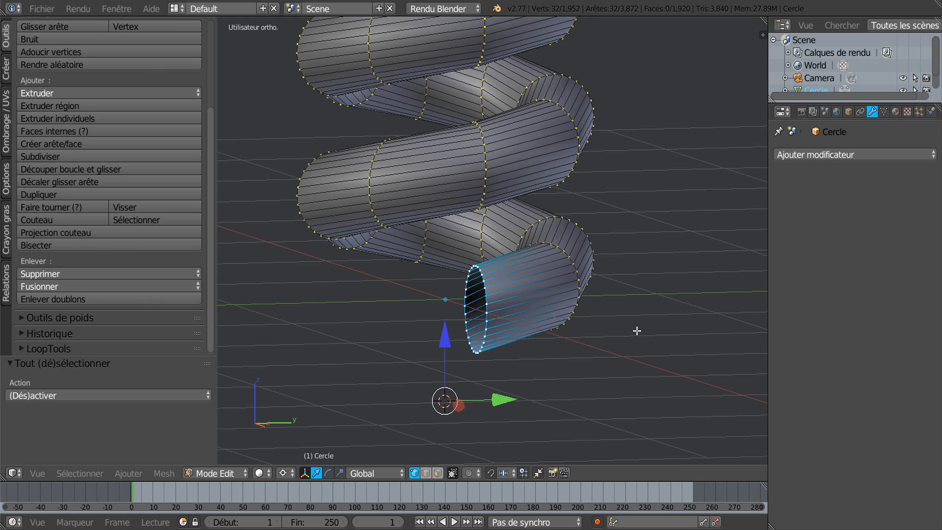
In the right view, try spinning (Faire tourner) the end loop 90° in 9 steps around the 3D cursor.
{"action": "key", "text": "KP_3"}
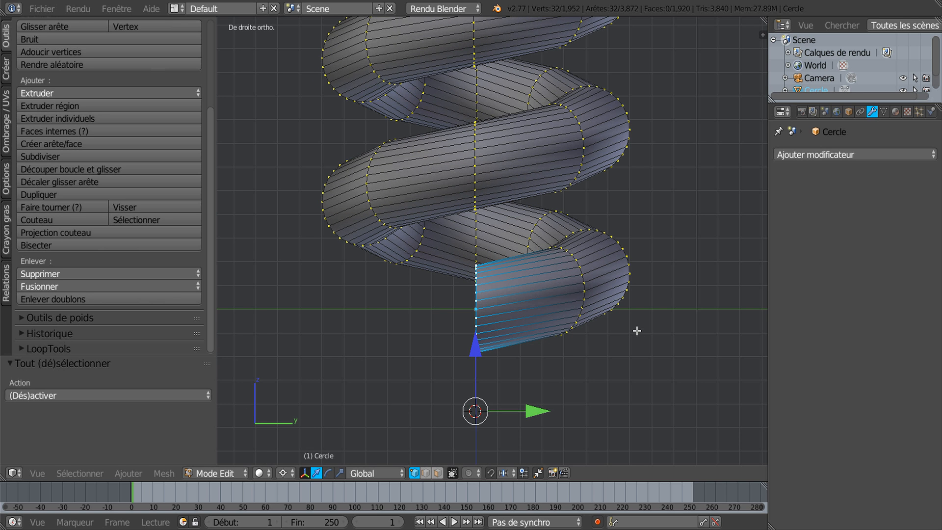
{"action": "scroll", "coordinate": [637, 331], "scroll_direction": "down", "scroll_amount": 3}
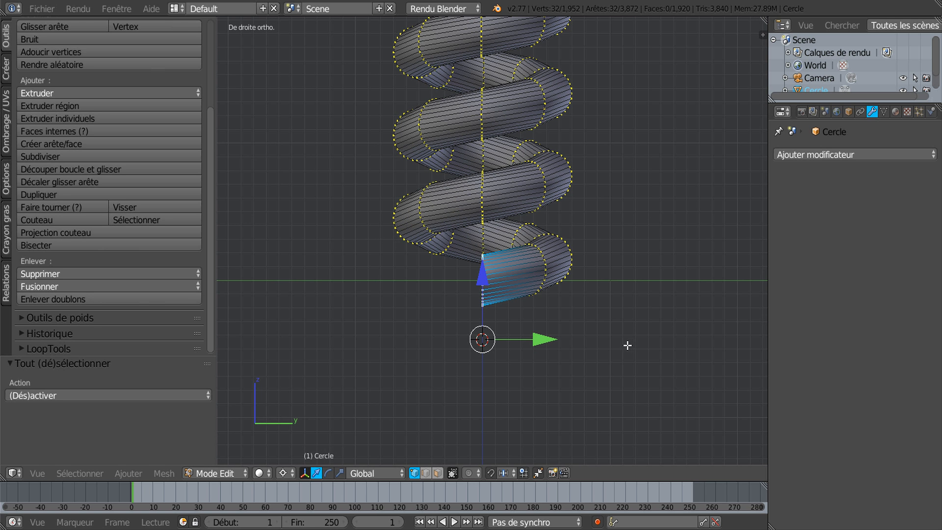
{"action": "scroll", "coordinate": [596, 285], "scroll_direction": "up", "scroll_amount": 1}
{"action": "scroll", "coordinate": [520, 360], "scroll_direction": "up", "scroll_amount": 1}
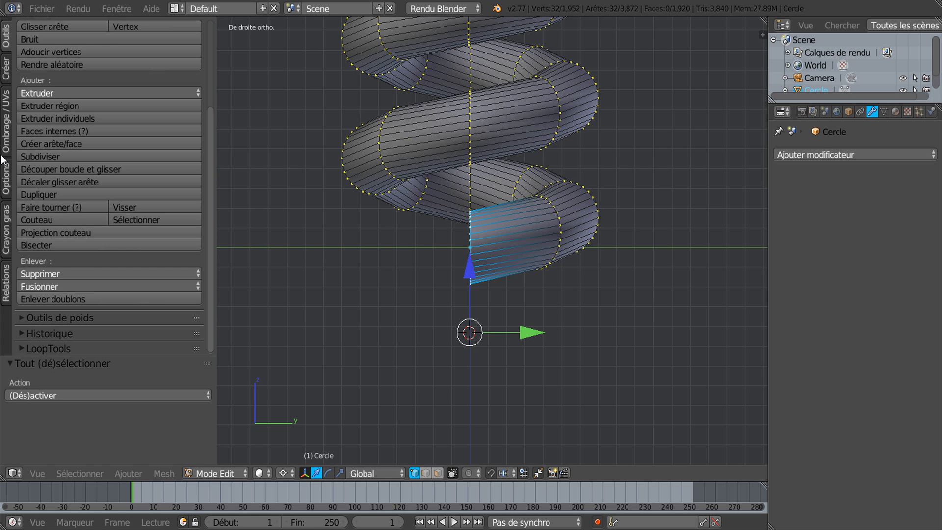
{"action": "left_click", "coordinate": [44, 206]}
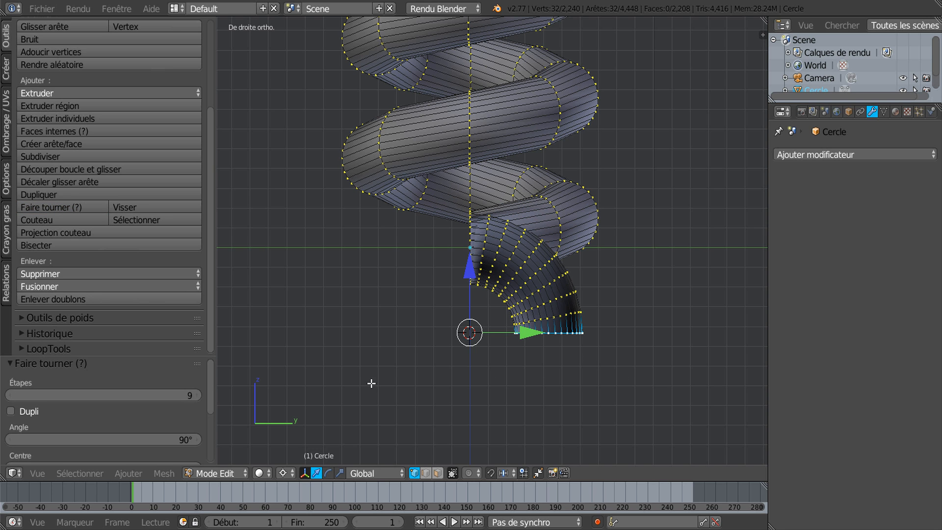
{"action": "scroll", "coordinate": [373, 379], "scroll_direction": "down", "scroll_amount": 5}
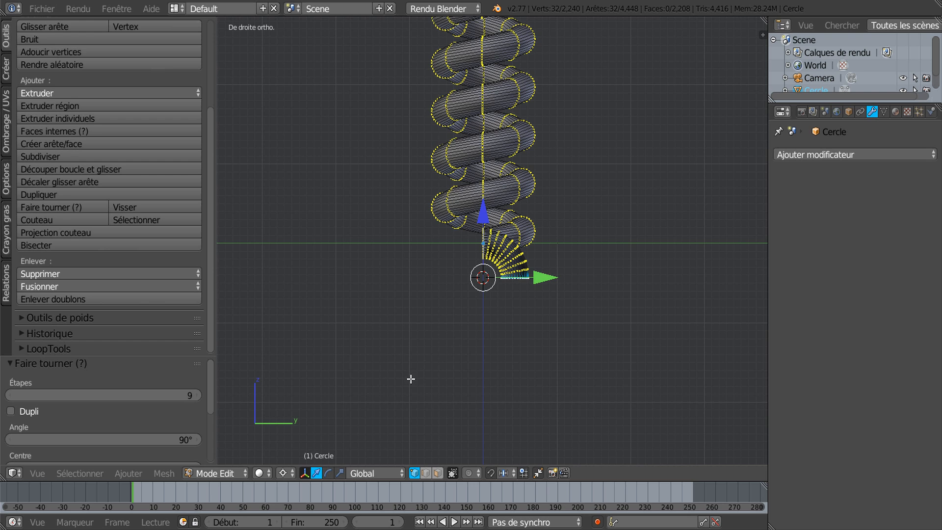
{"action": "scroll", "coordinate": [411, 379], "scroll_direction": "up", "scroll_amount": 5}
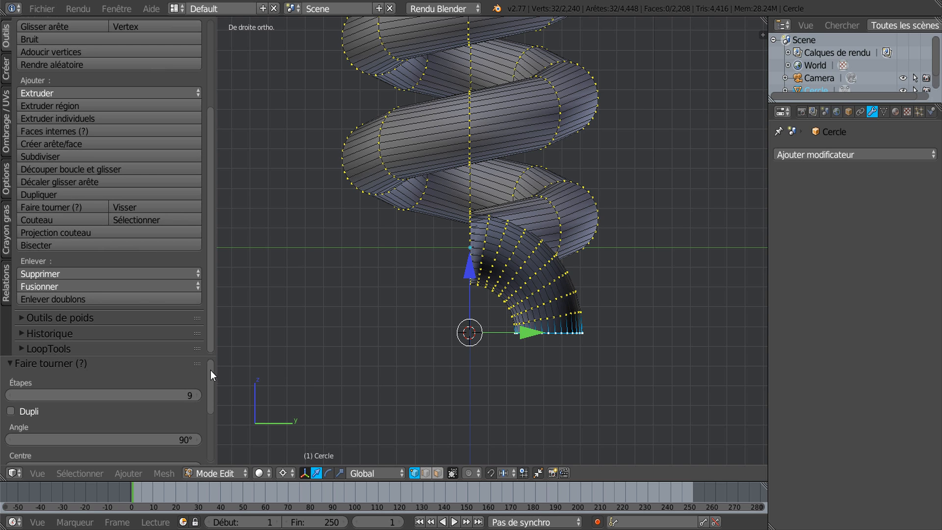
Enlarge the spin's options area and set the spin angle to -89.94°.
{"action": "left_click_drag", "start_coordinate": [176, 356], "coordinate": [183, 140]}
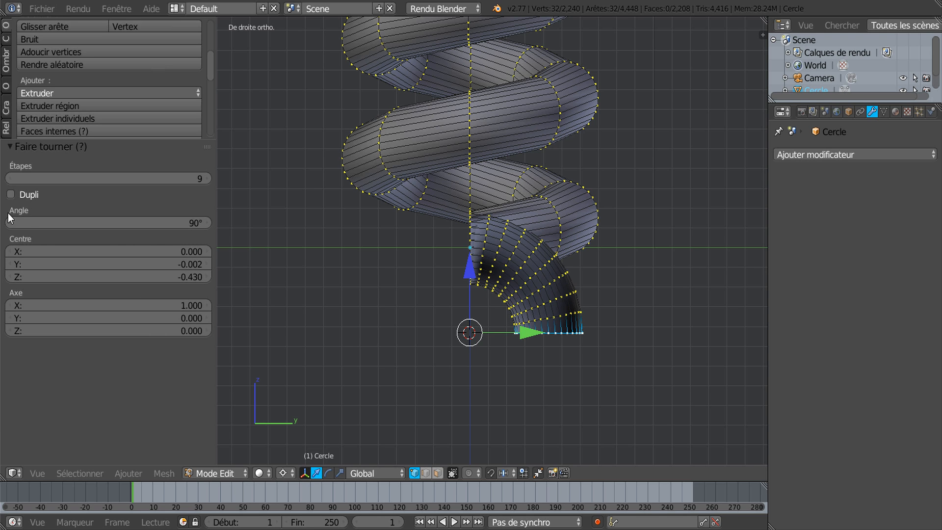
{"action": "left_click", "coordinate": [195, 222]}
{"action": "left_click_drag", "start_coordinate": [195, 223], "coordinate": [128, 222]}
{"action": "left_click_drag", "start_coordinate": [192, 224], "coordinate": [119, 223]}
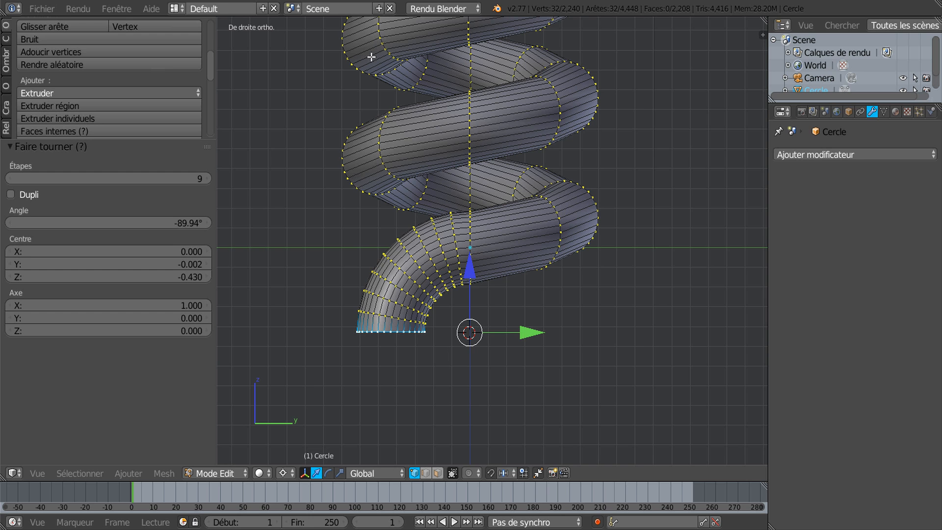
Examine the bent end in Object mode, return to Edit mode, and undo the spin.
{"action": "scroll", "coordinate": [362, 217], "scroll_direction": "down", "scroll_amount": 2}
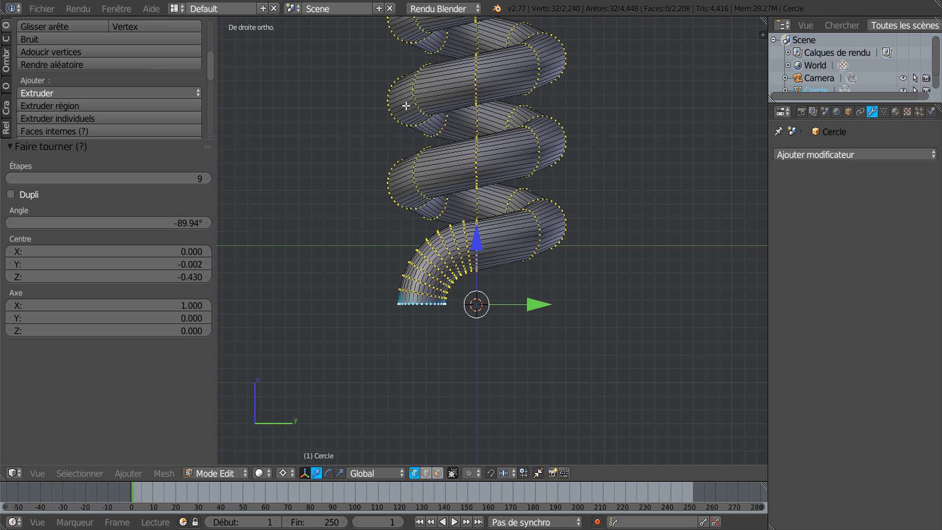
{"action": "scroll", "coordinate": [435, 261], "scroll_direction": "down", "scroll_amount": 3}
{"action": "scroll", "coordinate": [434, 261], "scroll_direction": "down", "scroll_amount": 2}
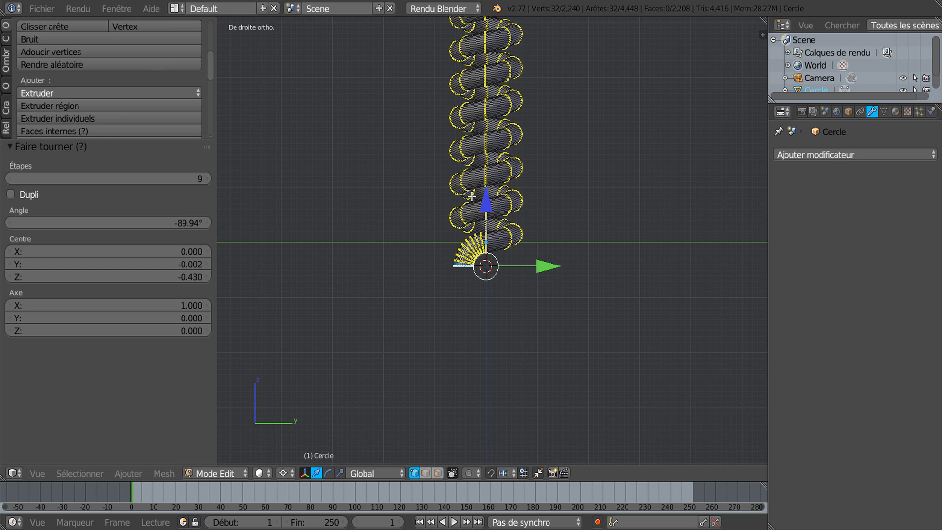
{"action": "key", "text": "Tab"}
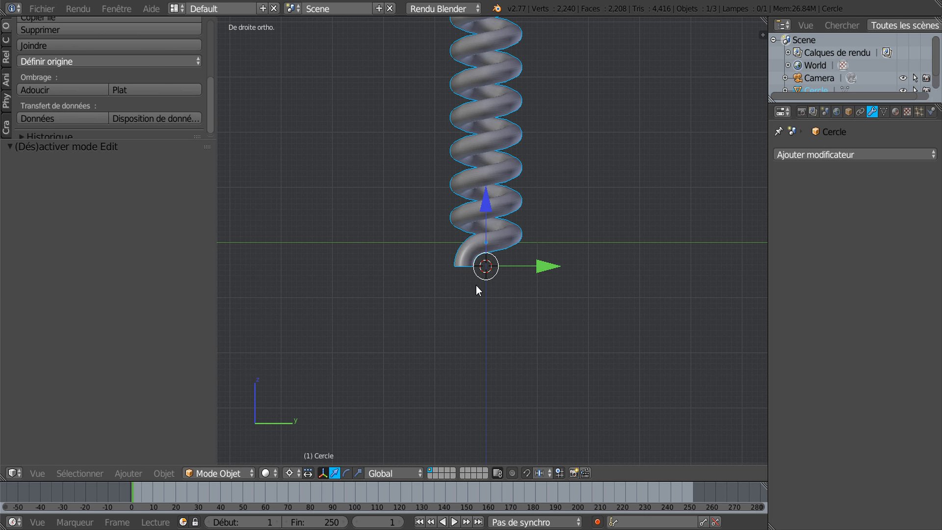
{"action": "key", "text": "Tab"}
{"action": "scroll", "coordinate": [482, 299], "scroll_direction": "up", "scroll_amount": 6}
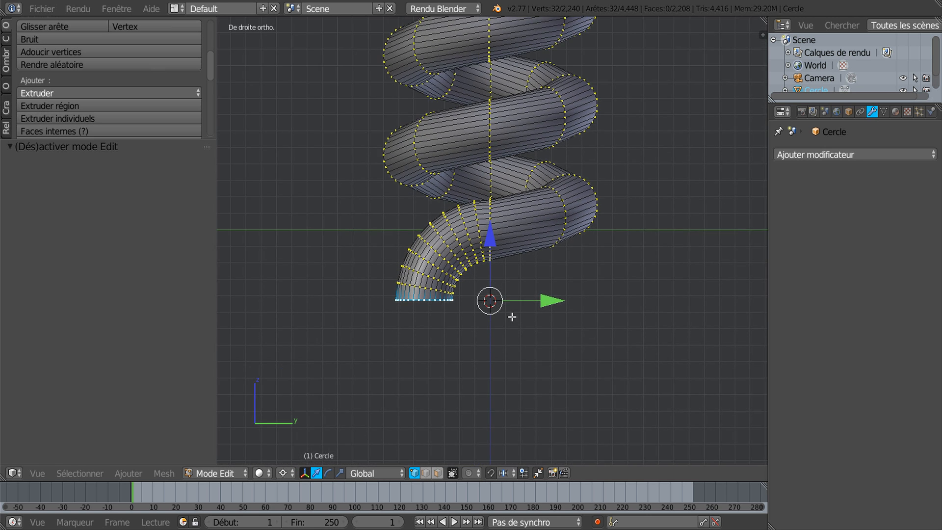
{"action": "middle_click_drag", "start_coordinate": [512, 317], "coordinate": [517, 312], "text": "shift"}
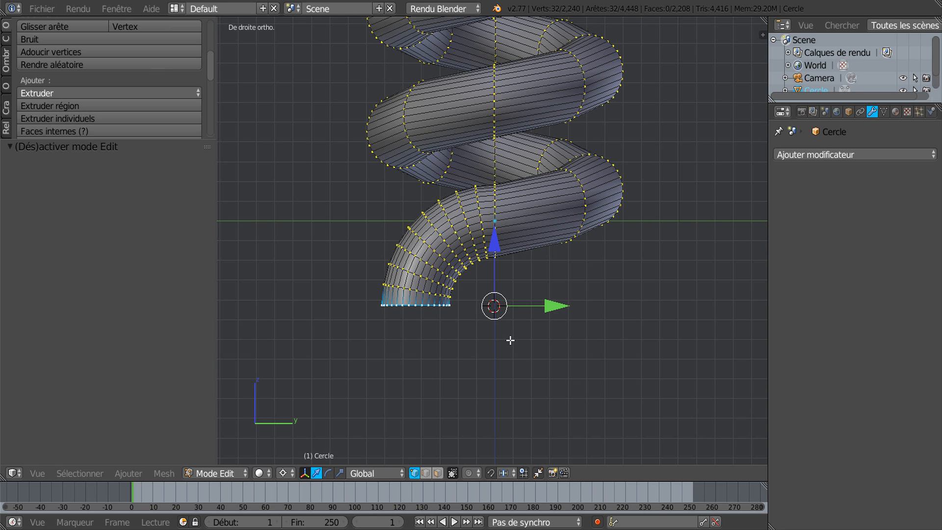
{"action": "key", "text": "ctrl+z"}
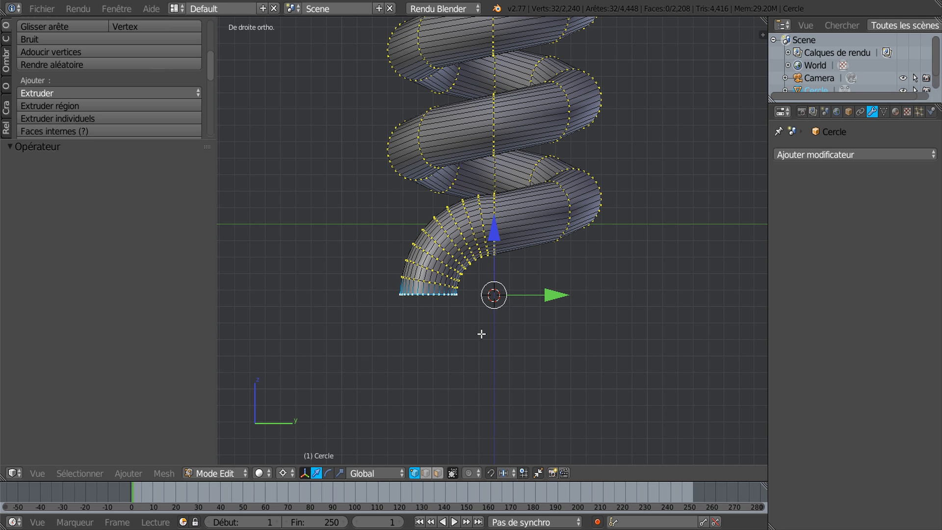
{"action": "key", "text": "ctrl+z"}
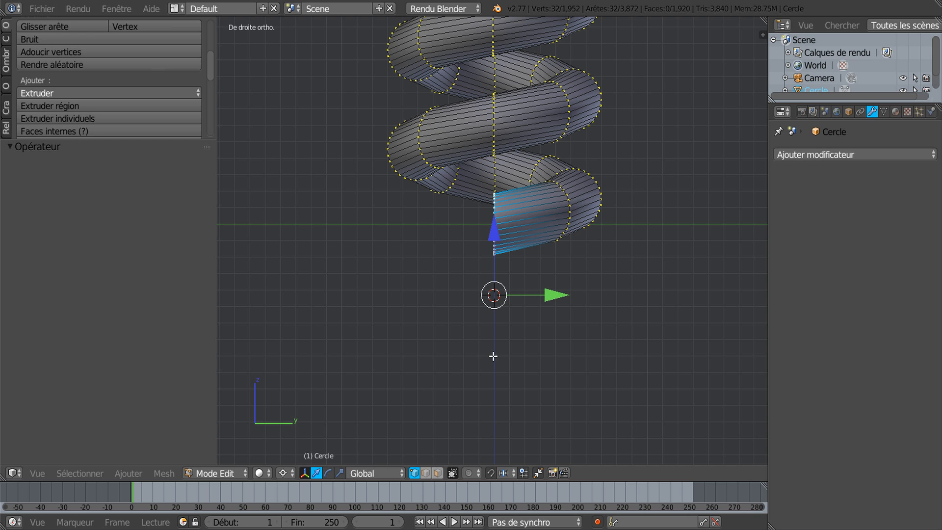
Place the 3D cursor farther below the coil's end and try spinning the end loop -89.94° in 9 steps.
{"action": "scroll", "coordinate": [478, 362], "scroll_direction": "down", "scroll_amount": 3}
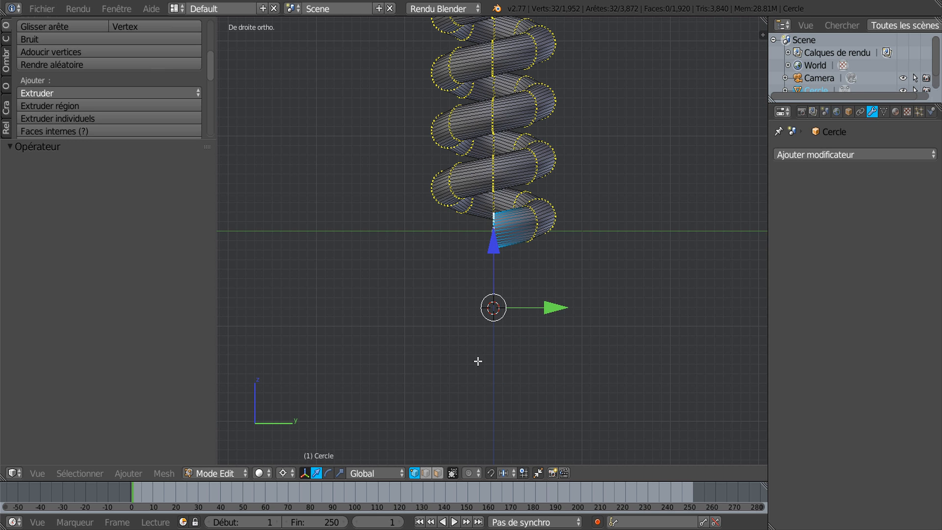
{"action": "left_click_drag", "start_coordinate": [71, 140], "coordinate": [42, 238]}
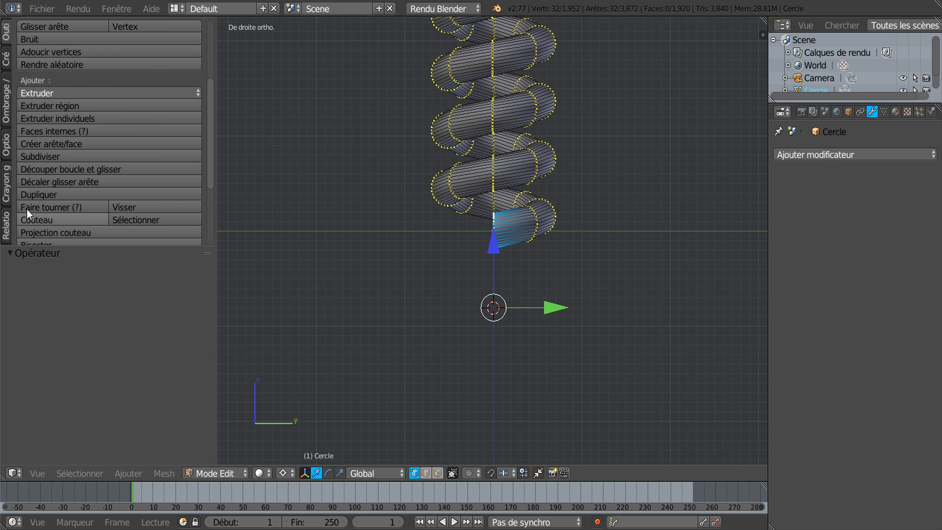
{"action": "scroll", "coordinate": [27, 202], "scroll_direction": "down", "scroll_amount": 5}
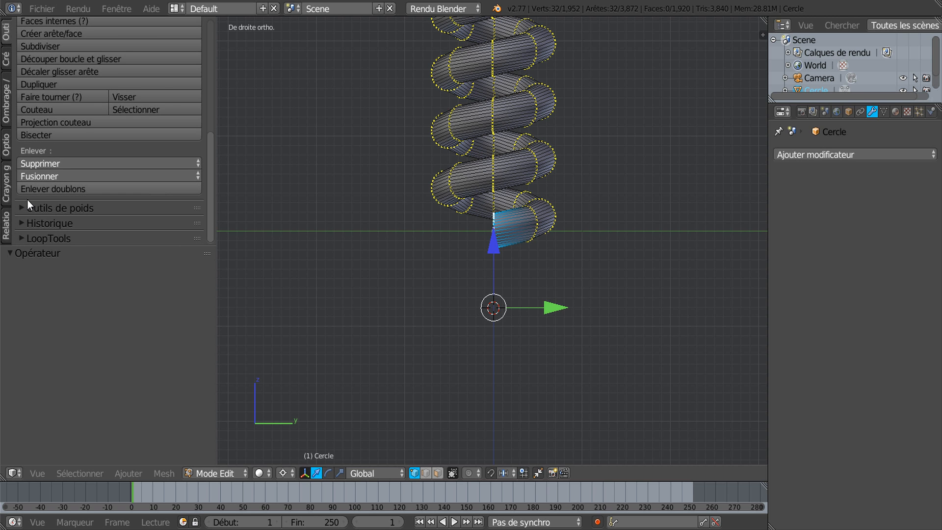
{"action": "scroll", "coordinate": [29, 194], "scroll_direction": "up", "scroll_amount": 3}
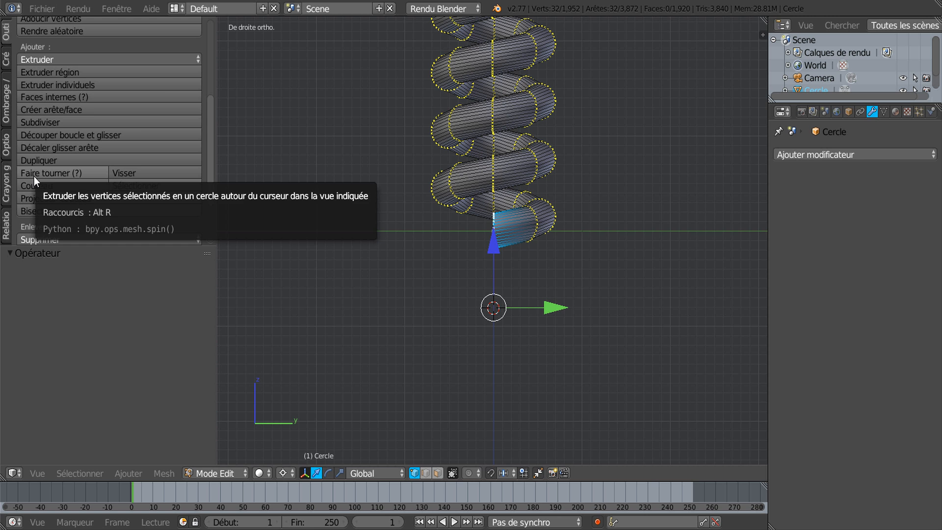
{"action": "left_click", "coordinate": [35, 171]}
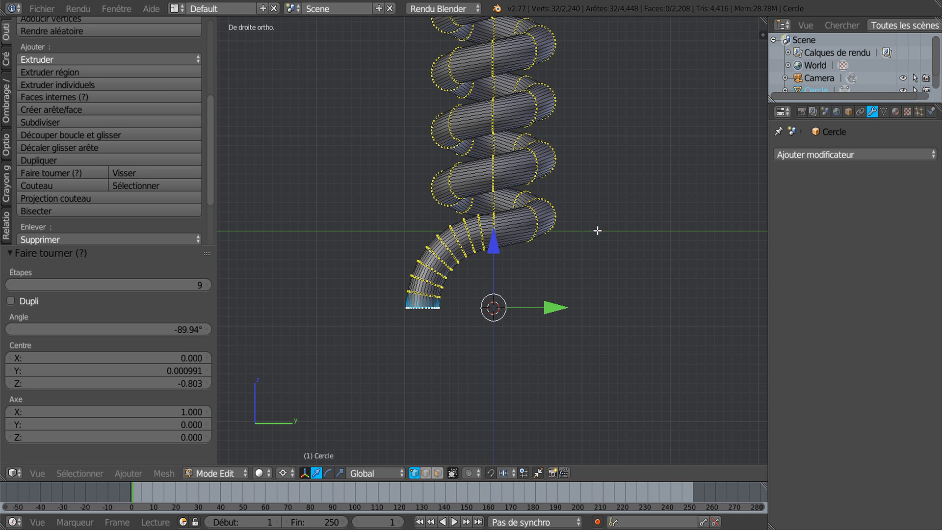
{"action": "scroll", "coordinate": [421, 357], "scroll_direction": "down", "scroll_amount": 3}
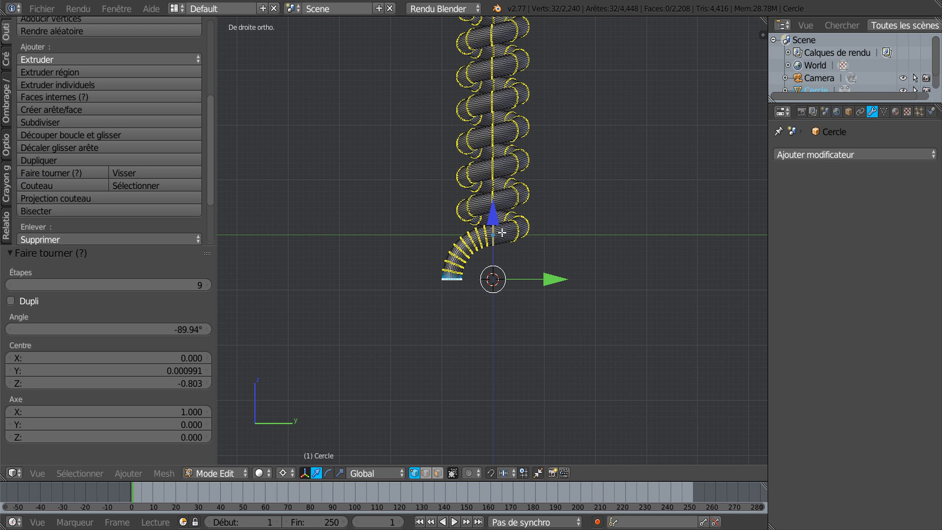
{"action": "scroll", "coordinate": [452, 318], "scroll_direction": "up", "scroll_amount": 4}
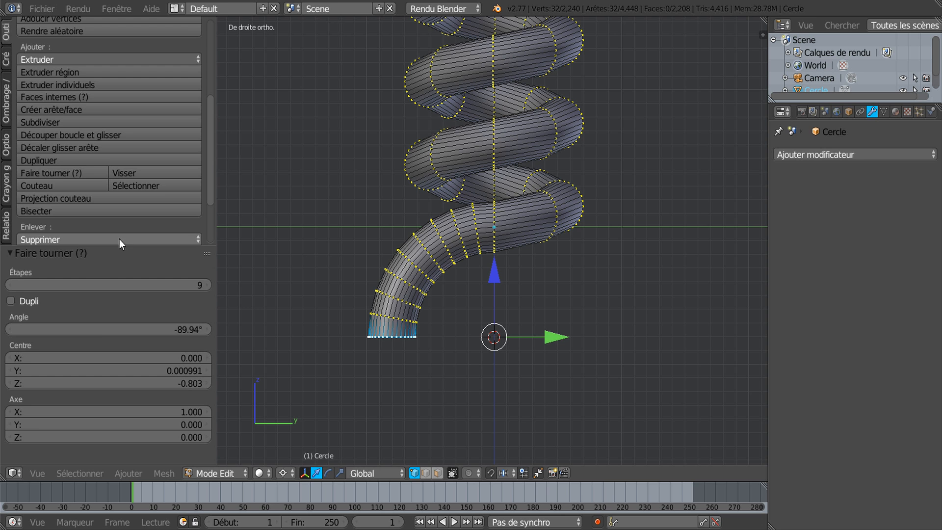
Try spin angles of -295.02° and -21.52° on the end loop, and undo the spin.
{"action": "left_click_drag", "start_coordinate": [155, 326], "coordinate": [98, 328]}
{"action": "mouse_move", "coordinate": [192, 334]}
{"action": "left_mouse_down"}
{"action": "mouse_move", "coordinate": [127, 334]}
{"action": "mouse_move", "coordinate": [195, 334]}
{"action": "left_mouse_up"}
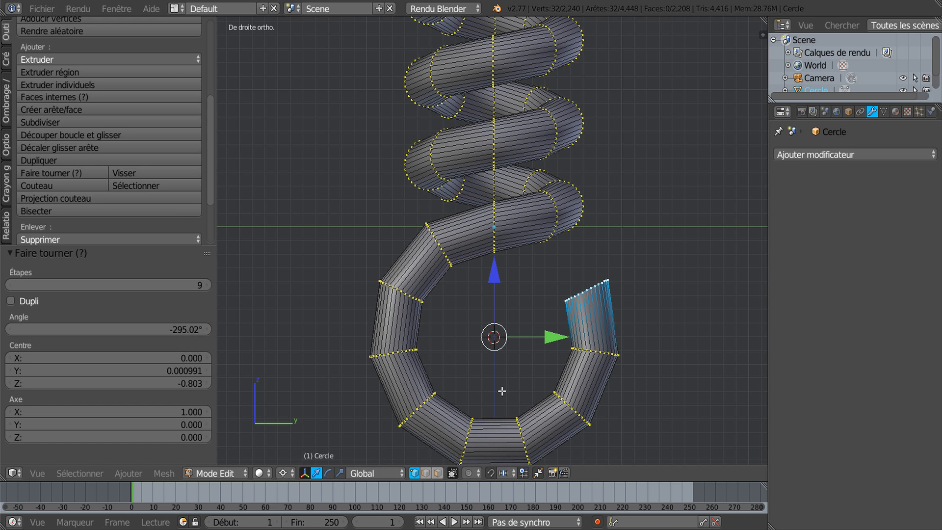
{"action": "scroll", "coordinate": [506, 355], "scroll_direction": "up", "scroll_amount": 1}
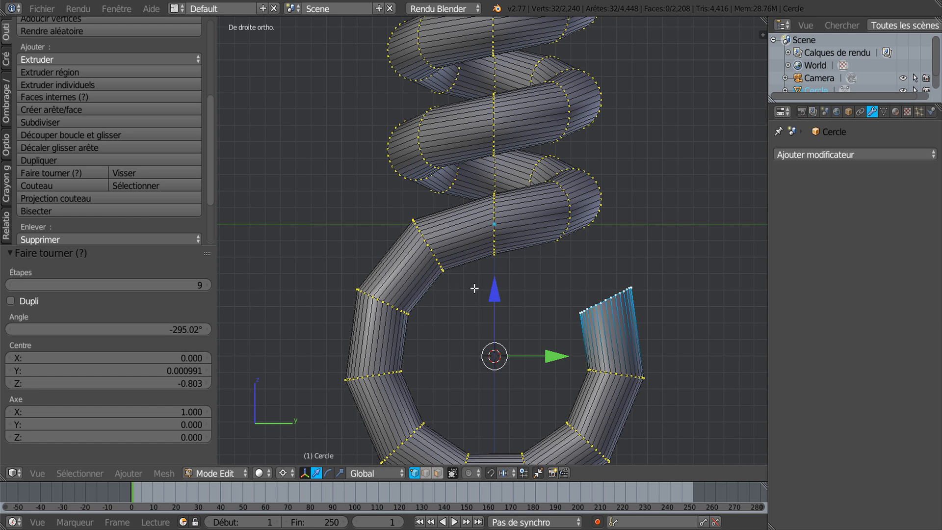
{"action": "left_click_drag", "start_coordinate": [185, 328], "coordinate": [230, 328]}
{"action": "left_click_drag", "start_coordinate": [170, 329], "coordinate": [193, 325]}
{"action": "scroll", "coordinate": [490, 376], "scroll_direction": "up", "scroll_amount": 1}
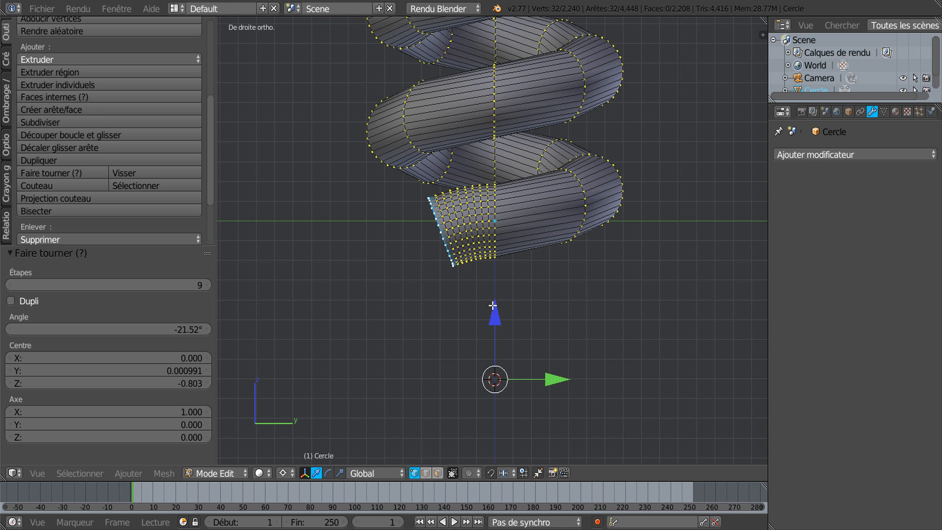
{"action": "key", "text": "ctrl+z"}
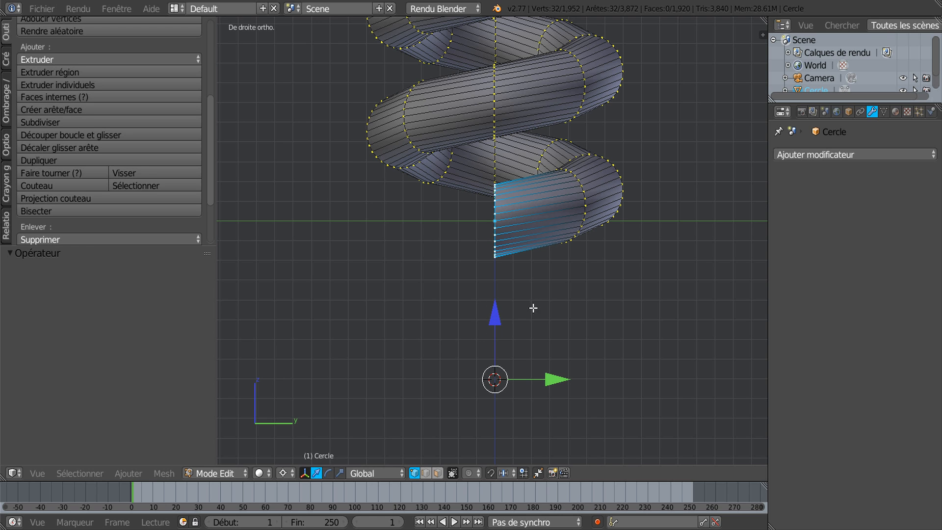
Place the 3D cursor closer to the coil's lower end, directly beneath the selected end loop.
{"action": "left_click", "coordinate": [667, 297]}
{"action": "left_click", "coordinate": [497, 318]}
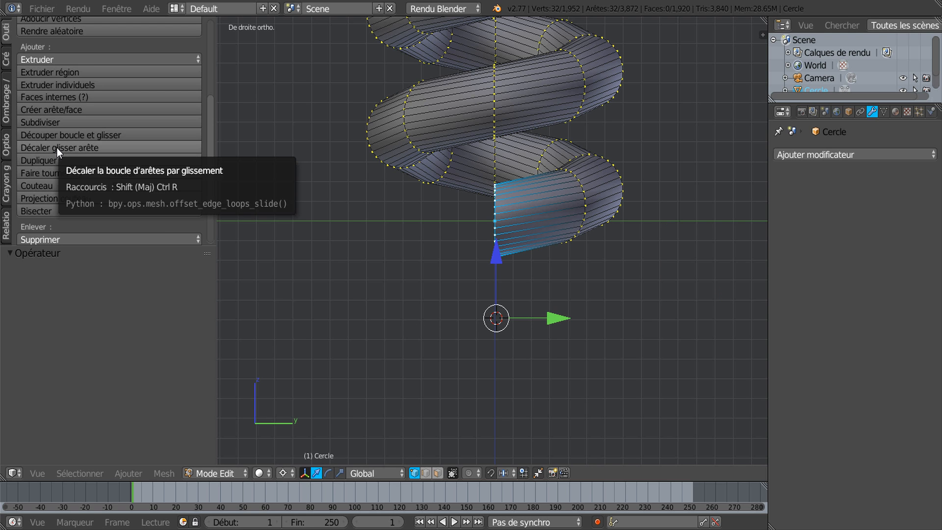
Spin the coil's lower end loop -90.44° in 9 steps around the 3D cursor to bend the tube downward.
{"action": "left_click", "coordinate": [39, 172]}
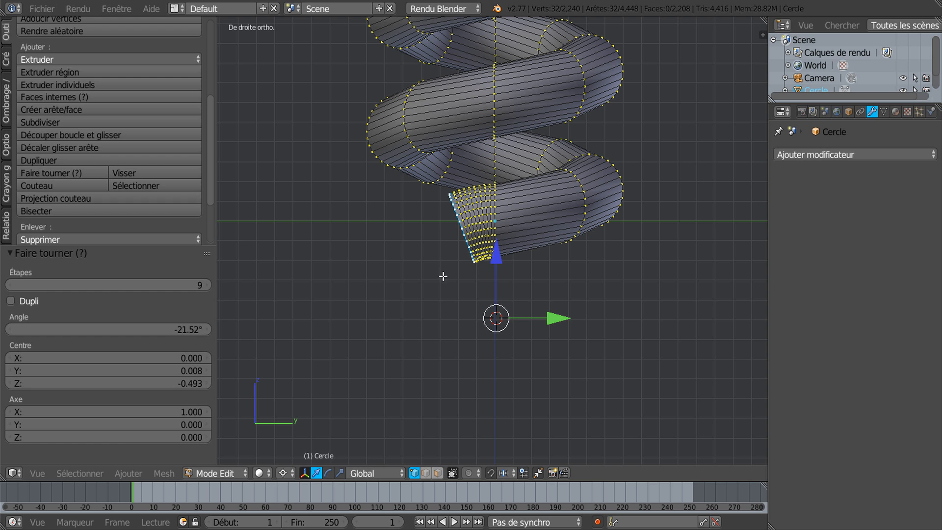
{"action": "left_click_drag", "start_coordinate": [188, 326], "coordinate": [119, 325]}
{"action": "left_click_drag", "start_coordinate": [194, 329], "coordinate": [192, 322]}
{"action": "scroll", "coordinate": [352, 323], "scroll_direction": "down", "scroll_amount": 5}
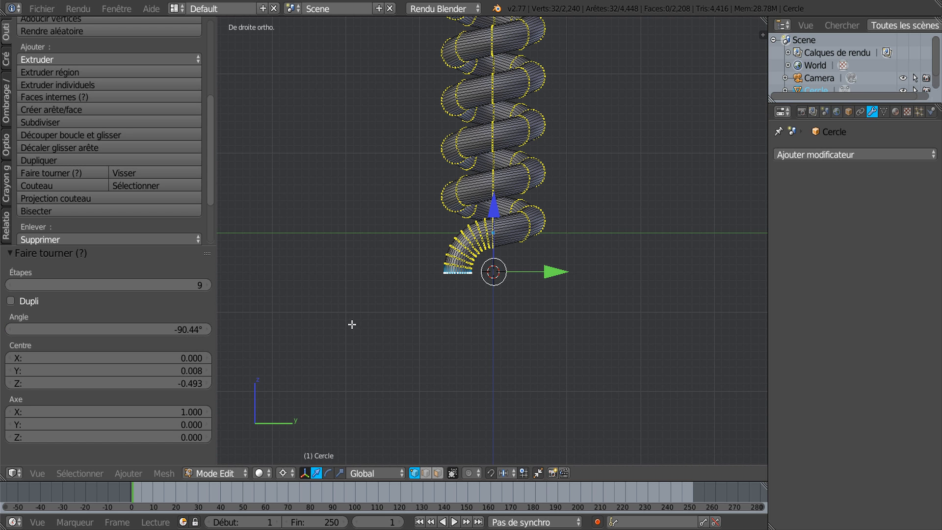
Extrude the bend's end loop straight down along Z, and lower it by a further 0.663.
{"action": "key", "text": "e"}
{"action": "right_click", "coordinate": [395, 336]}
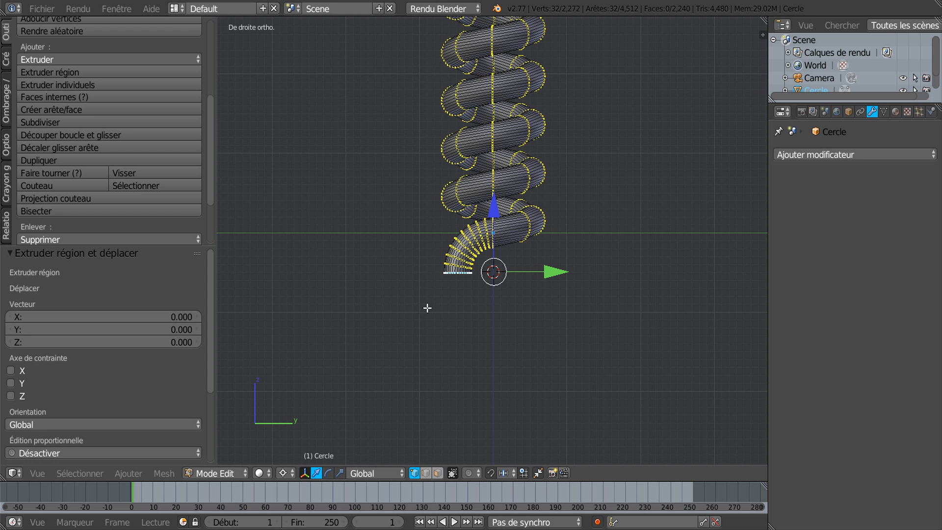
{"action": "key", "text": "g"}
{"action": "key", "text": "z"}
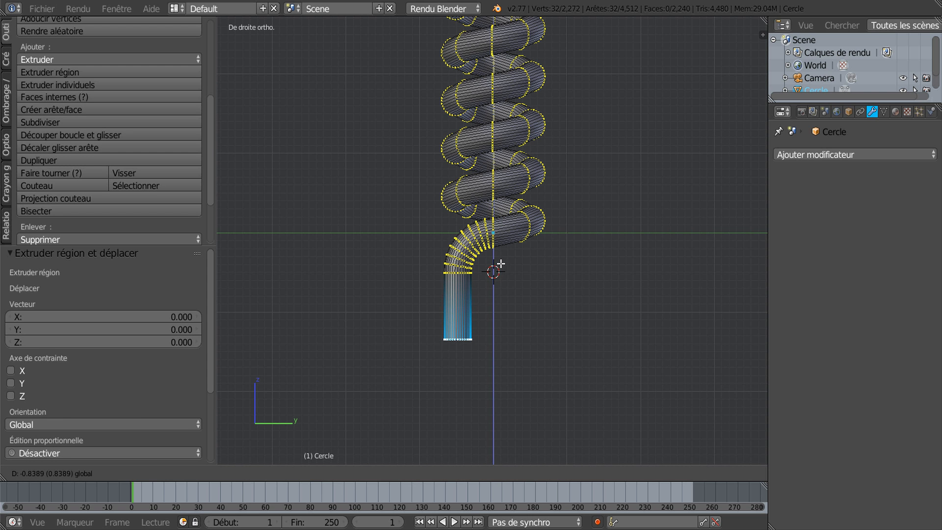
{"action": "left_click", "coordinate": [500, 282]}
{"action": "scroll", "coordinate": [500, 290], "scroll_direction": "down", "scroll_amount": 4}
{"action": "left_click_drag", "start_coordinate": [494, 194], "coordinate": [470, 295]}
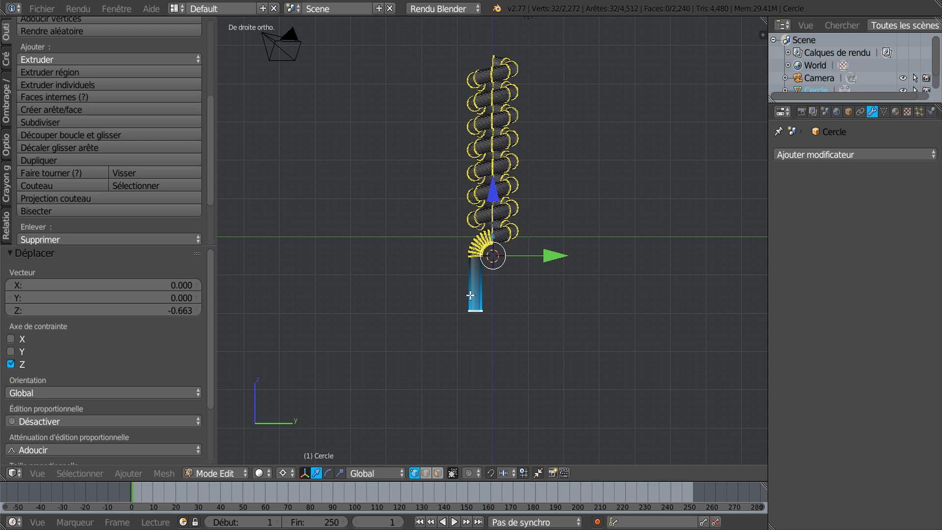
Shorten the straight section by moving its end loop 0.276 up along Z.
{"action": "middle_click_drag", "start_coordinate": [511, 281], "coordinate": [463, 274], "text": "shift"}
{"action": "scroll", "coordinate": [449, 349], "scroll_direction": "up", "scroll_amount": 1}
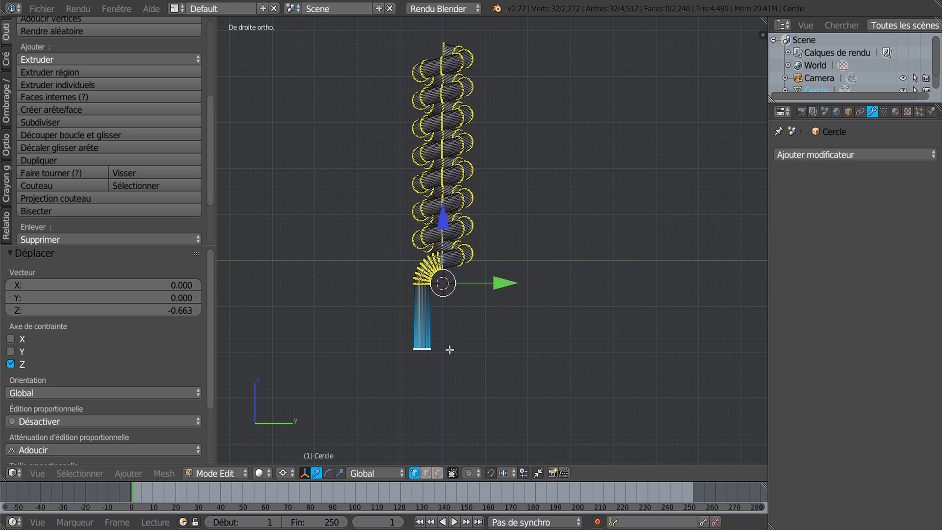
{"action": "left_click_drag", "start_coordinate": [444, 223], "coordinate": [440, 338]}
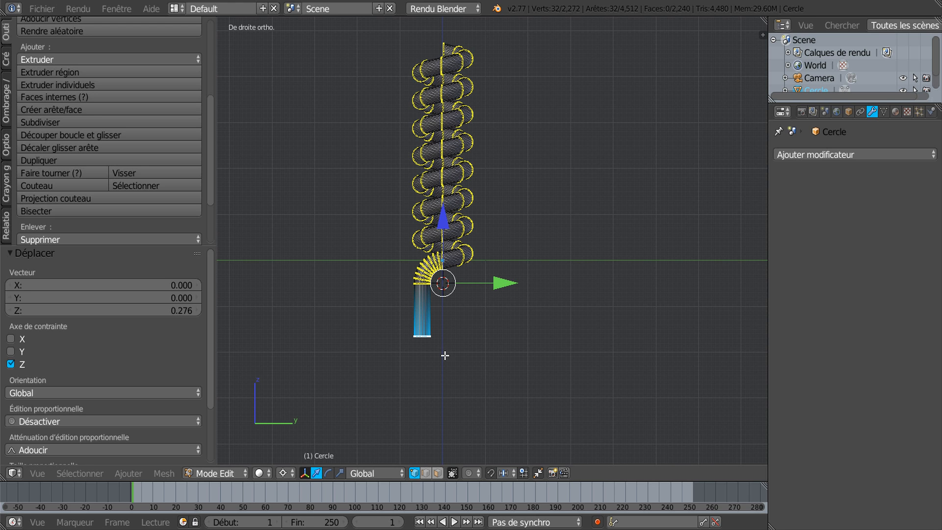
Place the 3D cursor on the coil's central axis, level with the straight section's lower end loop.
{"action": "middle_click_drag", "start_coordinate": [487, 311], "coordinate": [531, 234], "text": "shift"}
{"action": "scroll", "coordinate": [497, 286], "scroll_direction": "up", "scroll_amount": 6}
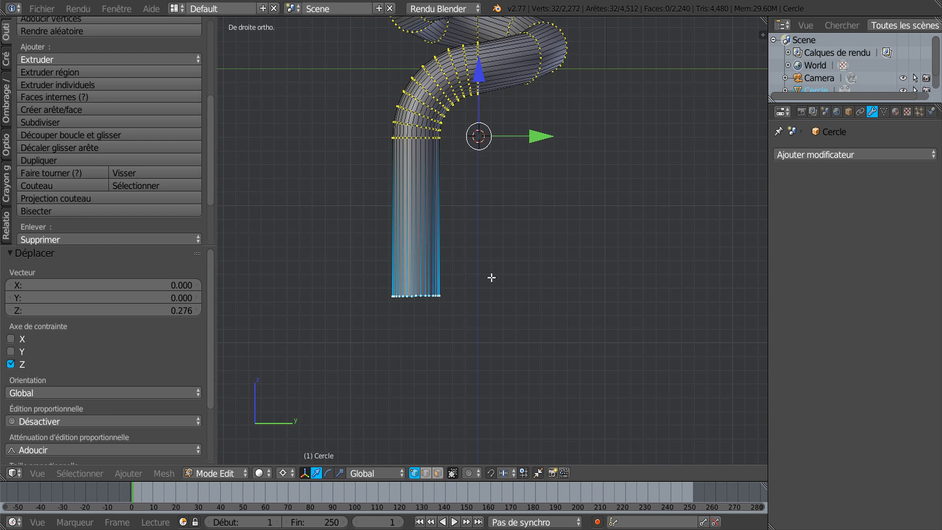
{"action": "middle_click_drag", "start_coordinate": [503, 269], "coordinate": [525, 362], "text": "shift"}
{"action": "middle_click_drag", "start_coordinate": [475, 405], "coordinate": [471, 333], "text": "shift"}
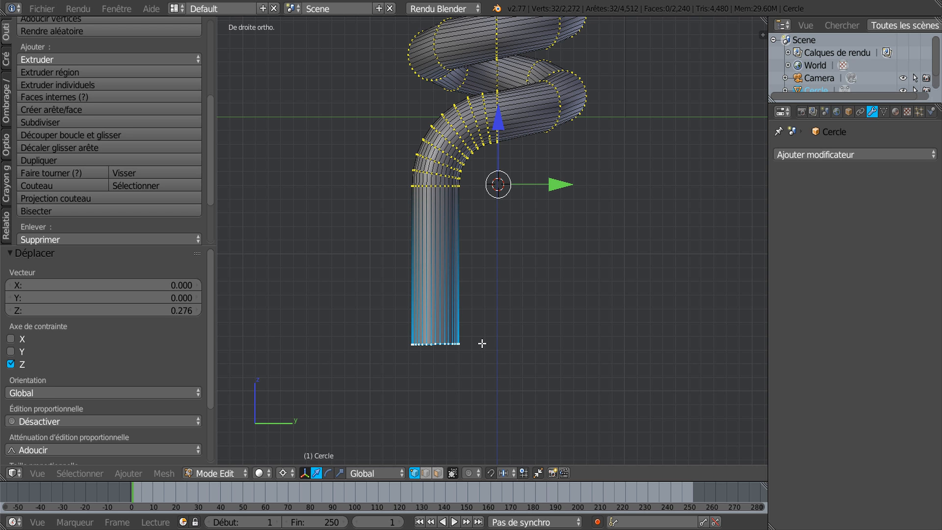
{"action": "scroll", "coordinate": [487, 342], "scroll_direction": "down", "scroll_amount": 1}
{"action": "scroll", "coordinate": [500, 340], "scroll_direction": "up", "scroll_amount": 1}
{"action": "middle_click_drag", "start_coordinate": [505, 341], "coordinate": [484, 297], "text": "shift"}
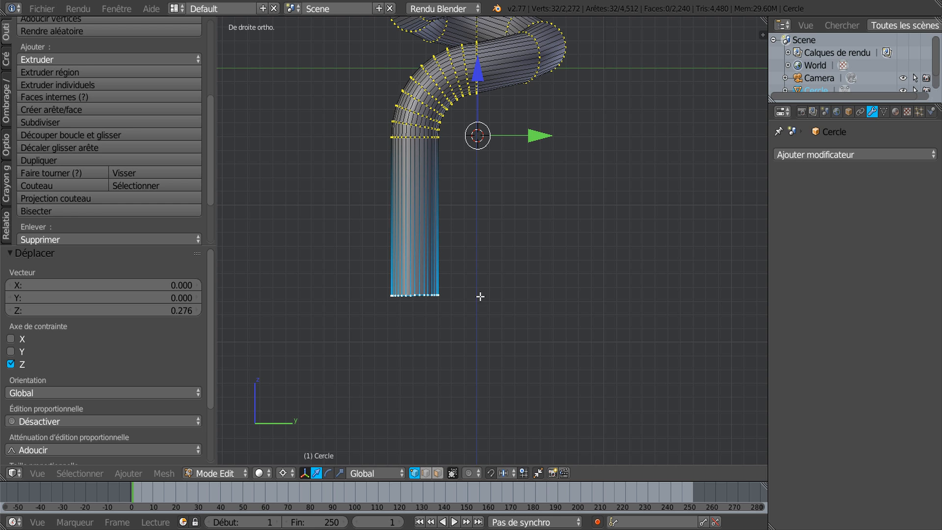
{"action": "left_click", "coordinate": [476, 295]}
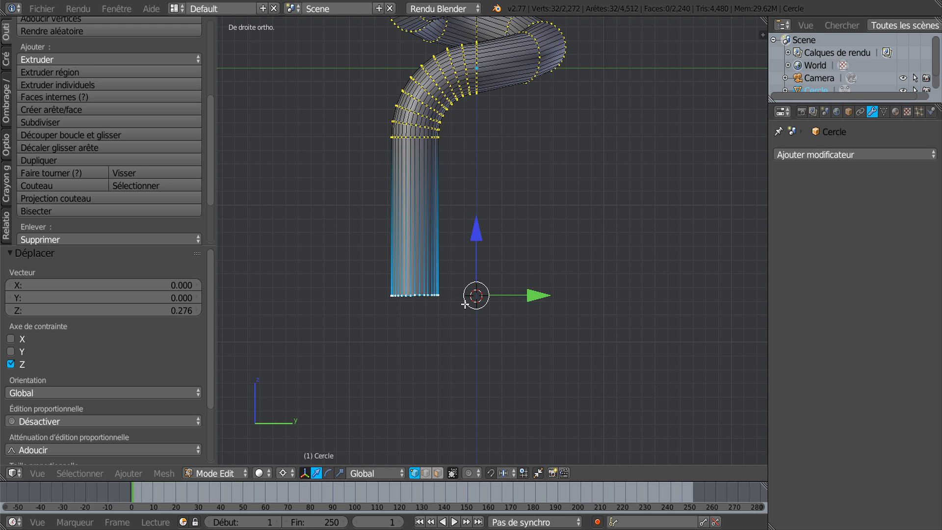
Spin the straight section's end loop -177.72° in 9 steps around the 3D cursor to form a U-shaped hook.
{"action": "scroll", "coordinate": [465, 304], "scroll_direction": "up", "scroll_amount": 2}
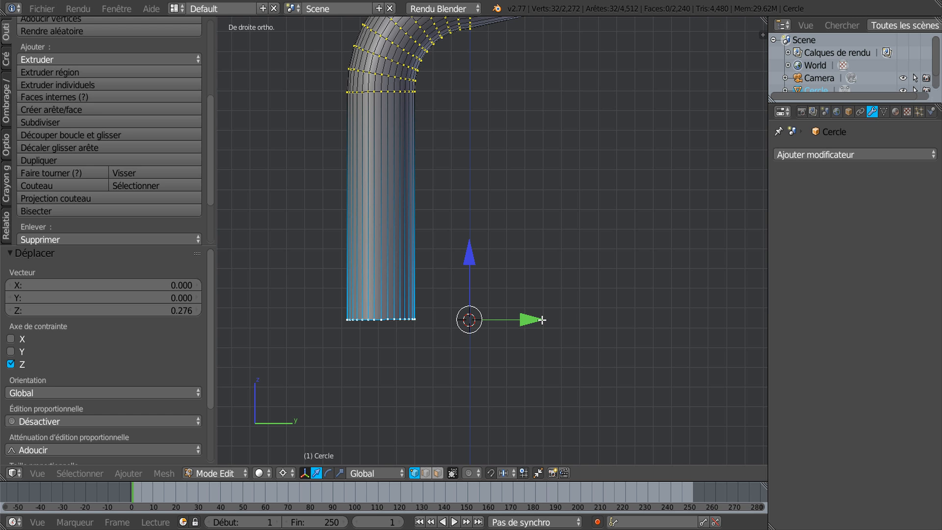
{"action": "scroll", "coordinate": [542, 320], "scroll_direction": "down", "scroll_amount": 2}
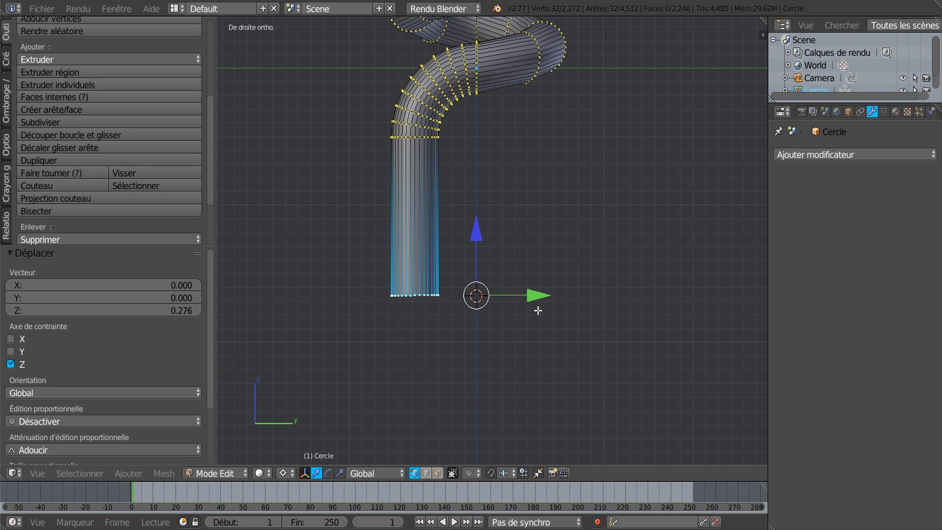
{"action": "scroll", "coordinate": [471, 310], "scroll_direction": "up", "scroll_amount": 2}
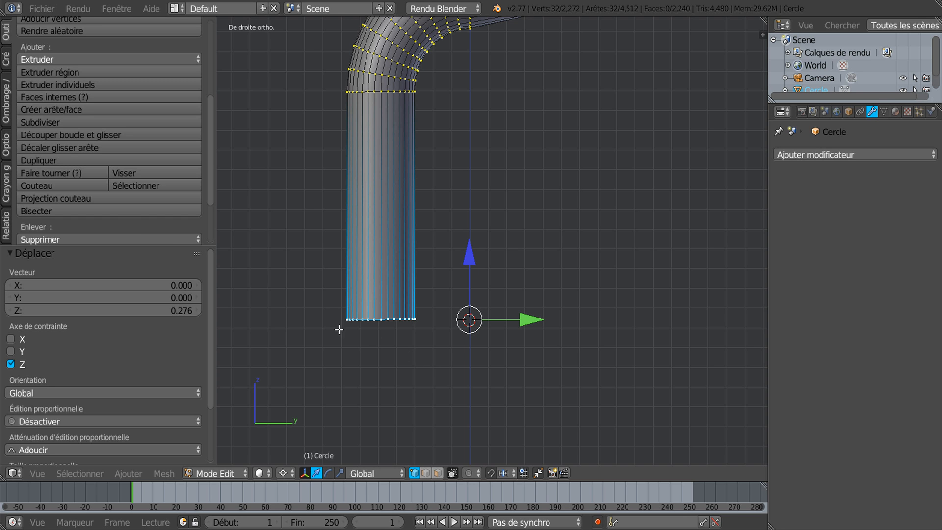
{"action": "left_click", "coordinate": [26, 172]}
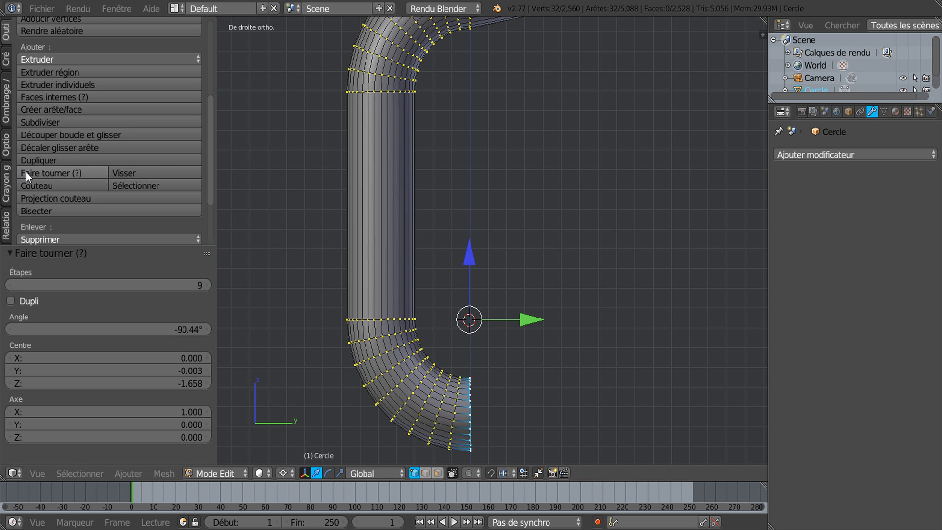
{"action": "scroll", "coordinate": [388, 390], "scroll_direction": "down", "scroll_amount": 2}
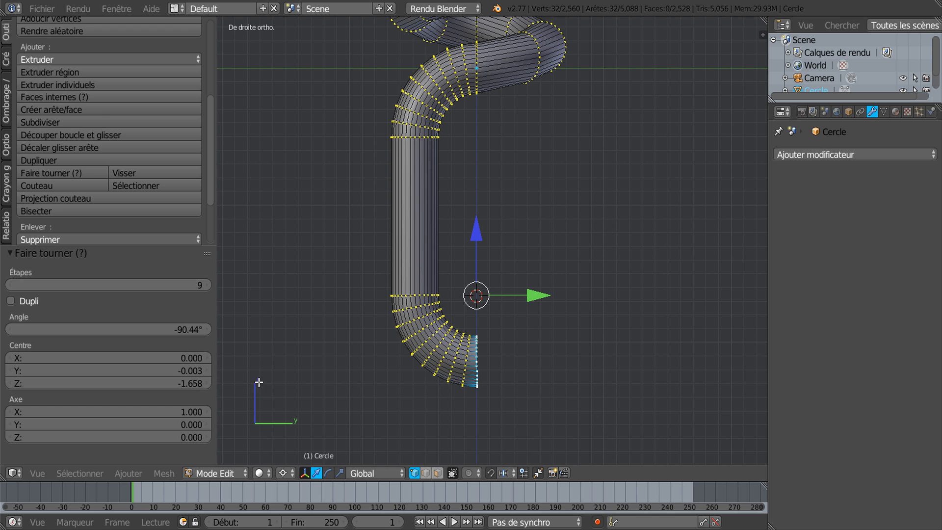
{"action": "left_click_drag", "start_coordinate": [163, 331], "coordinate": [48, 331]}
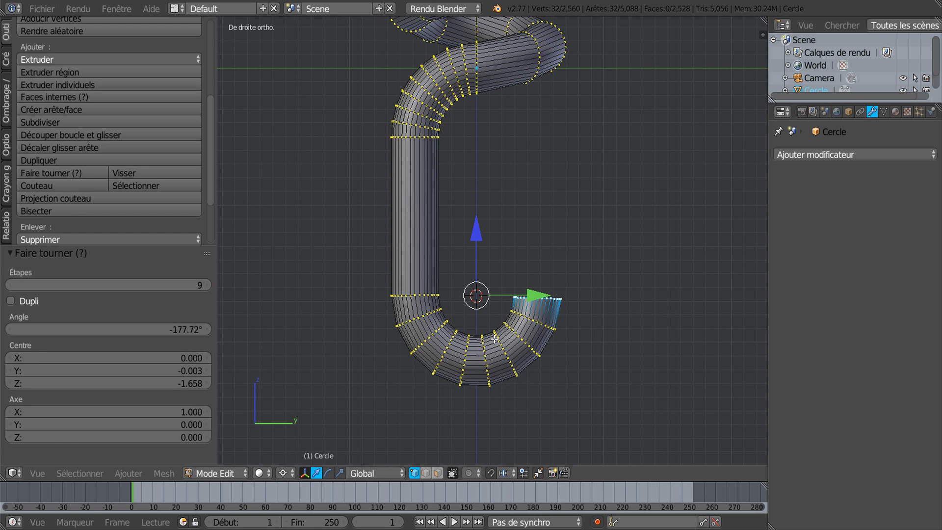
Try the hook's spin with only 4 steps, and restore it to 9 steps.
{"action": "left_click", "coordinate": [10, 285]}
{"action": "left_click", "coordinate": [9, 285]}
{"action": "left_click", "coordinate": [10, 285]}
{"action": "left_click", "coordinate": [9, 285]}
{"action": "left_click", "coordinate": [10, 285]}
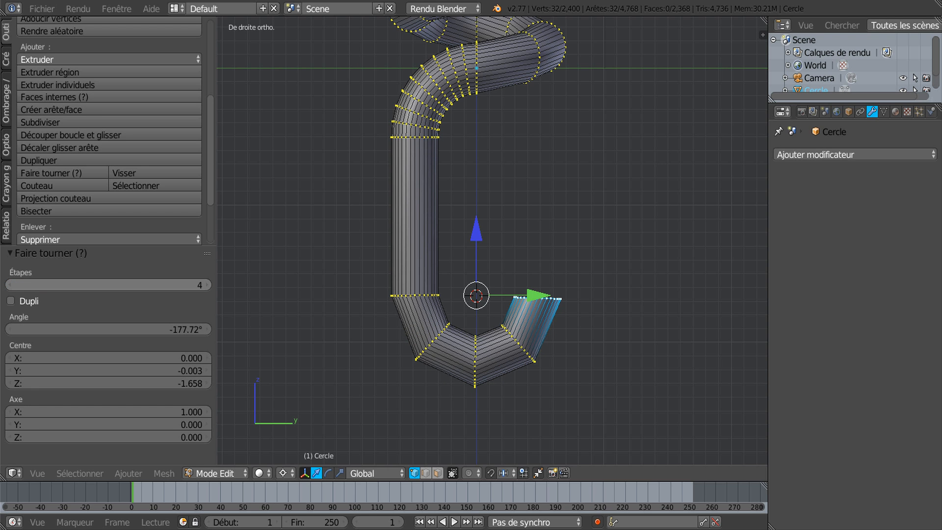
{"action": "left_click", "coordinate": [206, 285]}
{"action": "left_click", "coordinate": [206, 285]}
{"action": "left_click", "coordinate": [207, 286]}
{"action": "left_click", "coordinate": [206, 285]}
{"action": "left_click", "coordinate": [206, 285]}
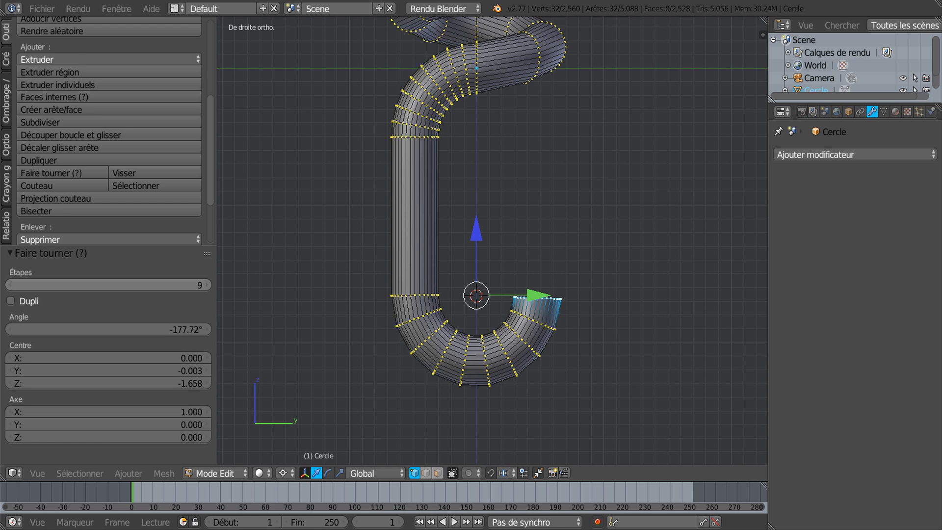
Try 7 steps for the hook's spin and settle on 8 steps.
{"action": "left_click", "coordinate": [9, 285]}
{"action": "left_click", "coordinate": [10, 286]}
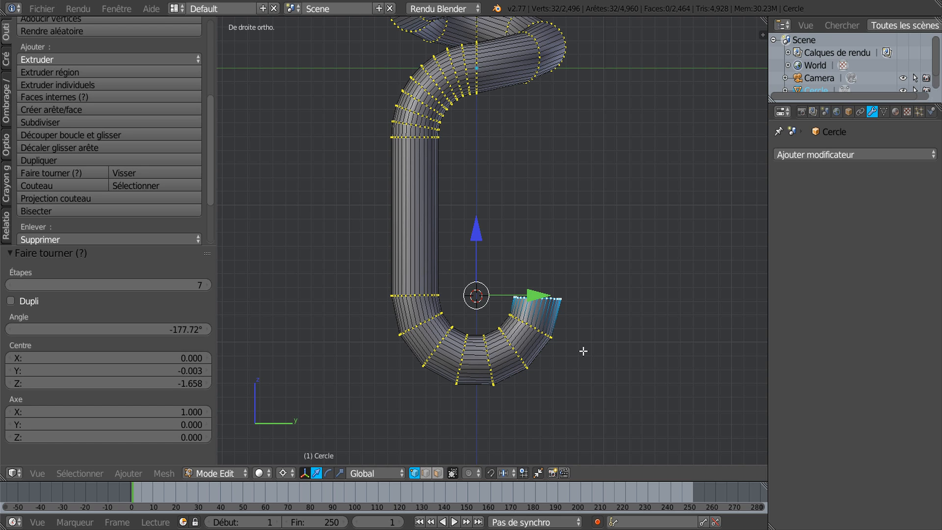
{"action": "left_click", "coordinate": [208, 284]}
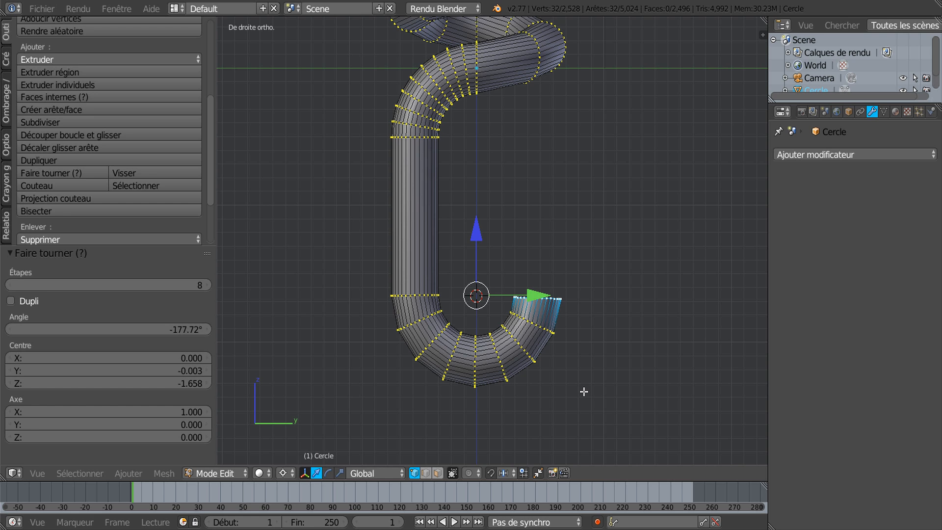
Extrude the hook's end loop and move it 0.573 up along Z.
{"action": "key", "text": "e"}
{"action": "left_click", "coordinate": [584, 392]}
{"action": "left_click_drag", "start_coordinate": [485, 236], "coordinate": [484, 161]}
{"action": "scroll", "coordinate": [616, 294], "scroll_direction": "down", "scroll_amount": 6}
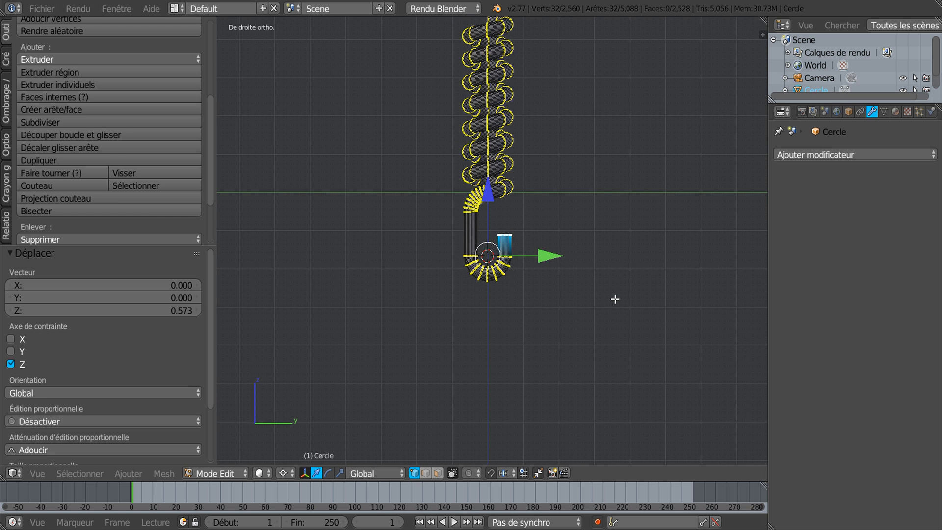
{"action": "scroll", "coordinate": [616, 299], "scroll_direction": "up", "scroll_amount": 7}
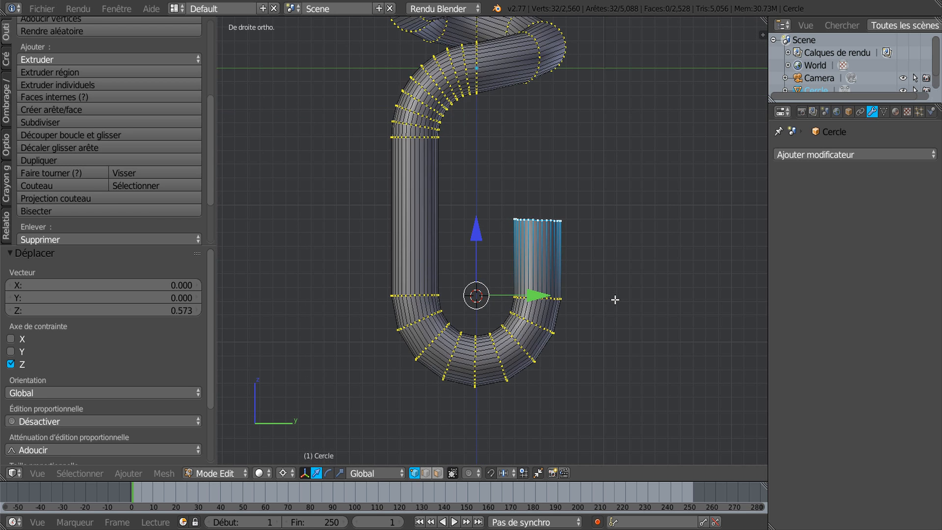
Set the pivot point to Barycentre so the hook's end loop transforms around its own centre.
{"action": "middle_click_drag", "start_coordinate": [451, 286], "coordinate": [553, 402]}
{"action": "scroll", "coordinate": [555, 346], "scroll_direction": "up", "scroll_amount": 3}
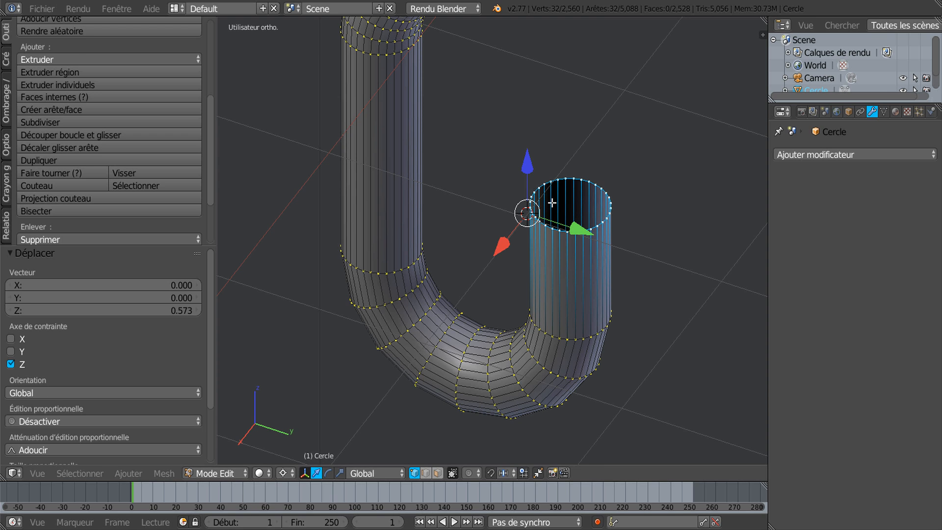
{"action": "left_click", "coordinate": [285, 473]}
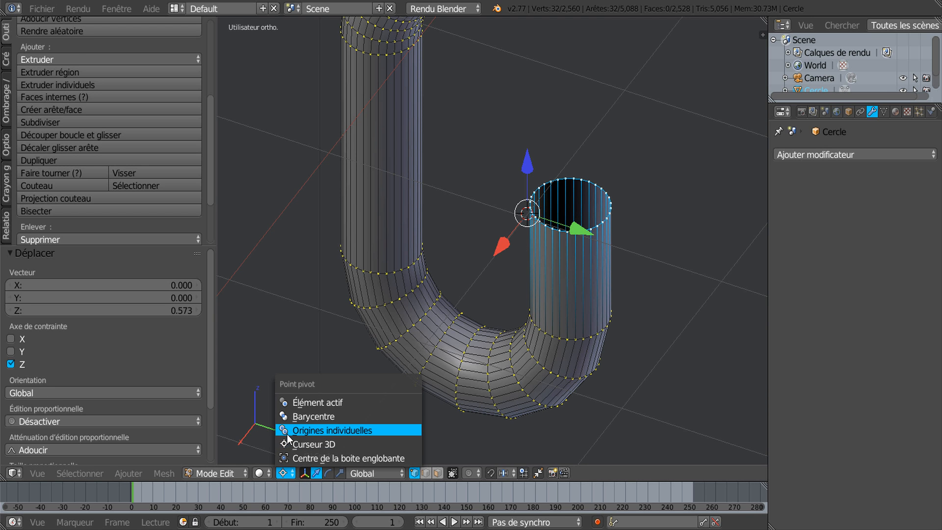
{"action": "left_click", "coordinate": [298, 417]}
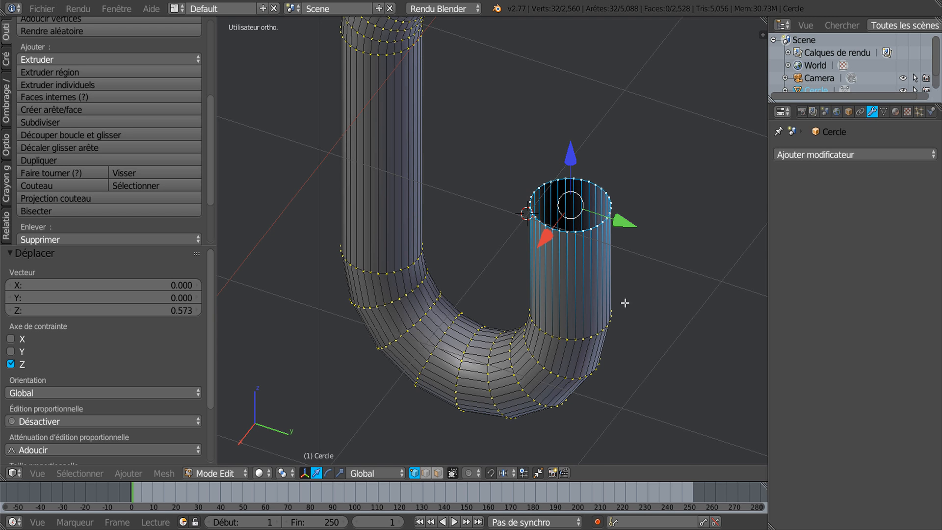
Extrude the hook's end loop in place and scale it to 0 to close the open tip.
{"action": "middle_click_drag", "start_coordinate": [685, 336], "coordinate": [699, 318]}
{"action": "key", "text": "e"}
{"action": "right_click", "coordinate": [698, 318]}
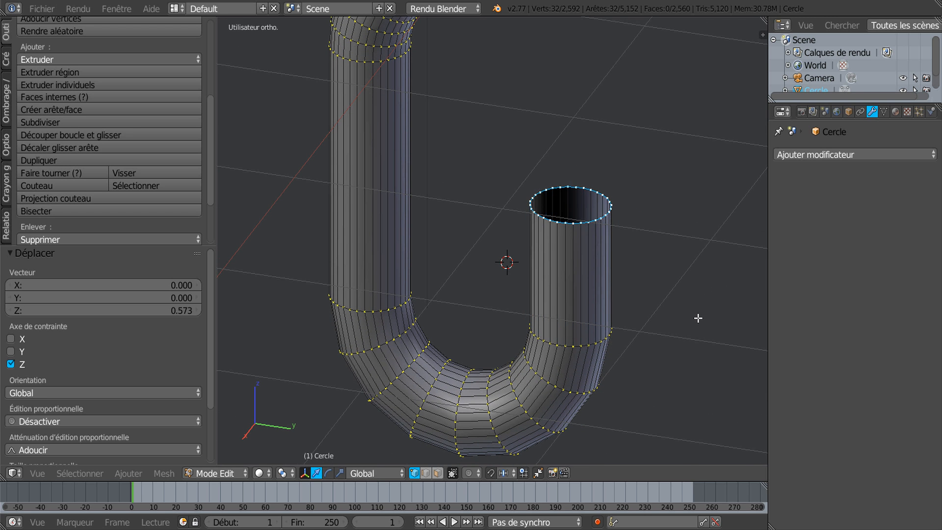
{"action": "key", "text": "s"}
{"action": "right_click", "coordinate": [697, 317]}
{"action": "middle_click_drag", "start_coordinate": [647, 361], "coordinate": [634, 318]}
{"action": "scroll", "coordinate": [634, 318], "scroll_direction": "up", "scroll_amount": 1}
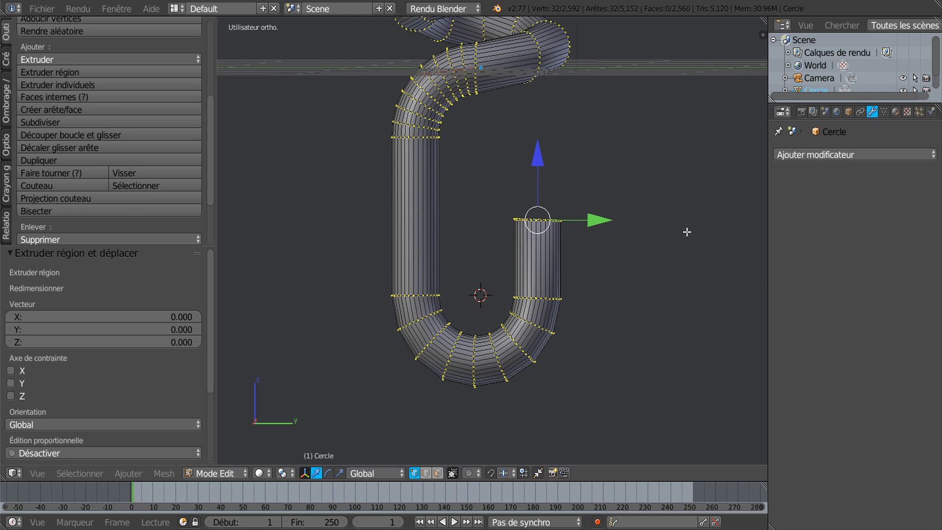
Switch to the left orthographic view with the whole spring framed.
{"action": "scroll", "coordinate": [695, 215], "scroll_direction": "down", "scroll_amount": 2}
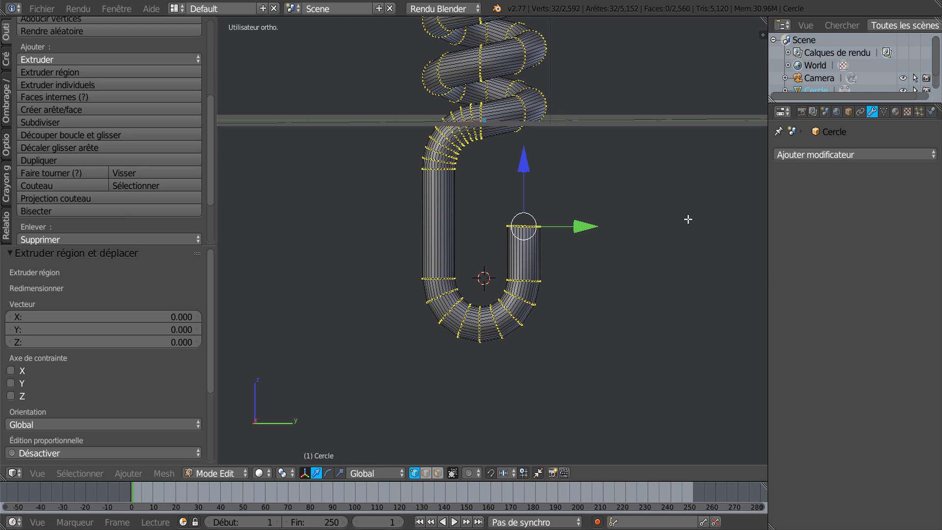
{"action": "scroll", "coordinate": [679, 254], "scroll_direction": "down", "scroll_amount": 2}
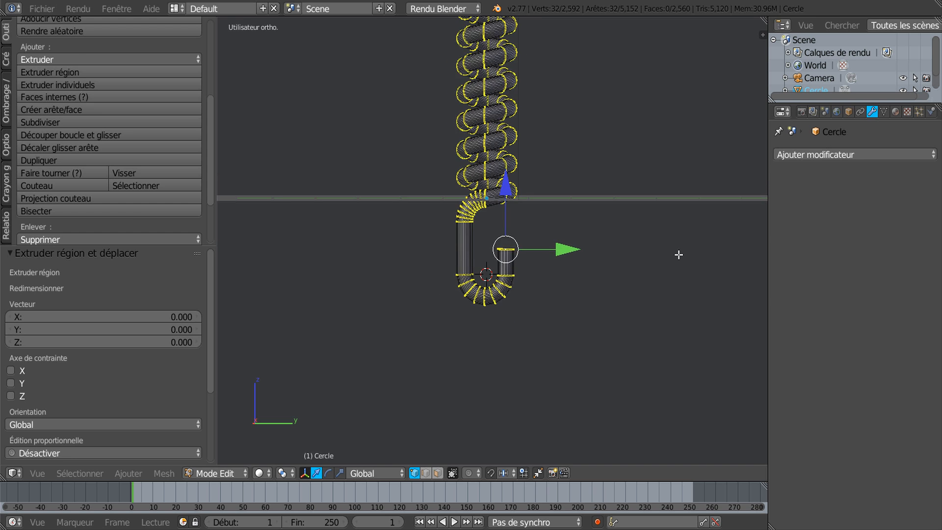
{"action": "middle_click_drag", "start_coordinate": [656, 176], "coordinate": [659, 286], "text": "shift"}
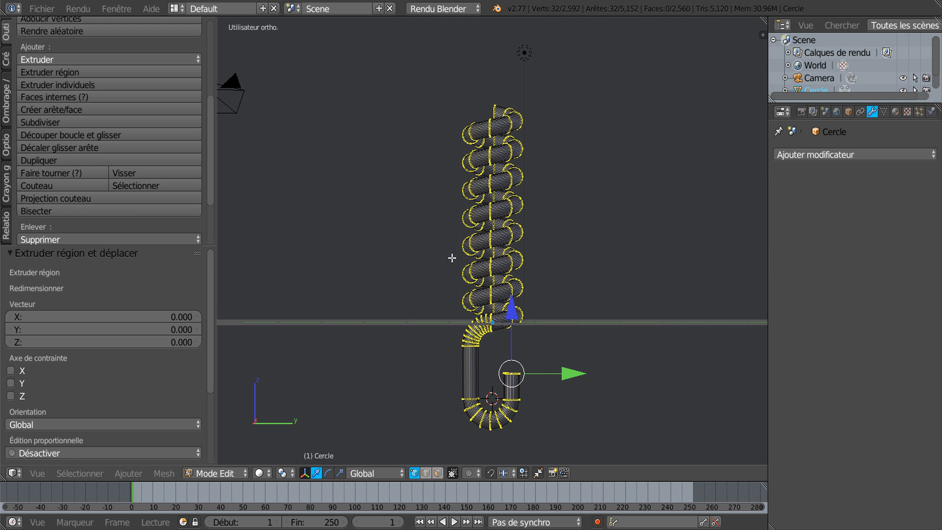
{"action": "key", "text": "KP_3"}
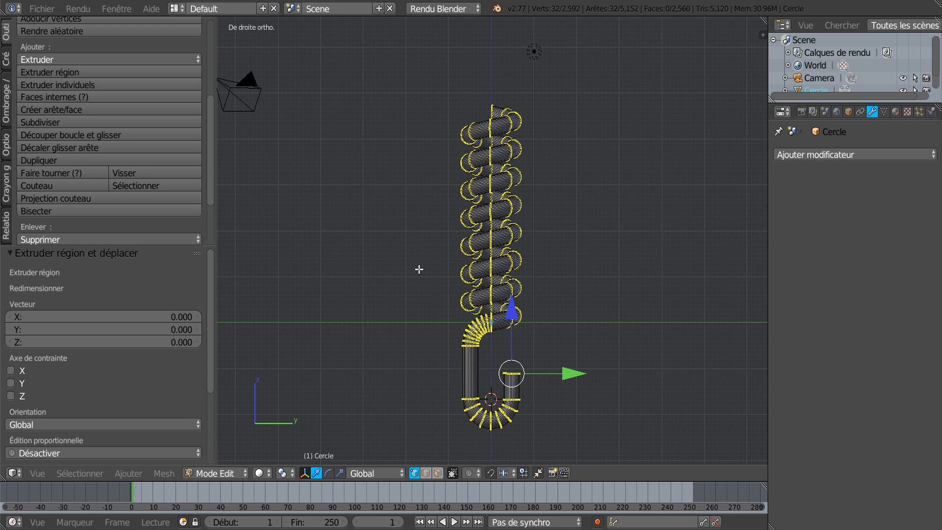
{"action": "key", "text": "ctrl+KP_3"}
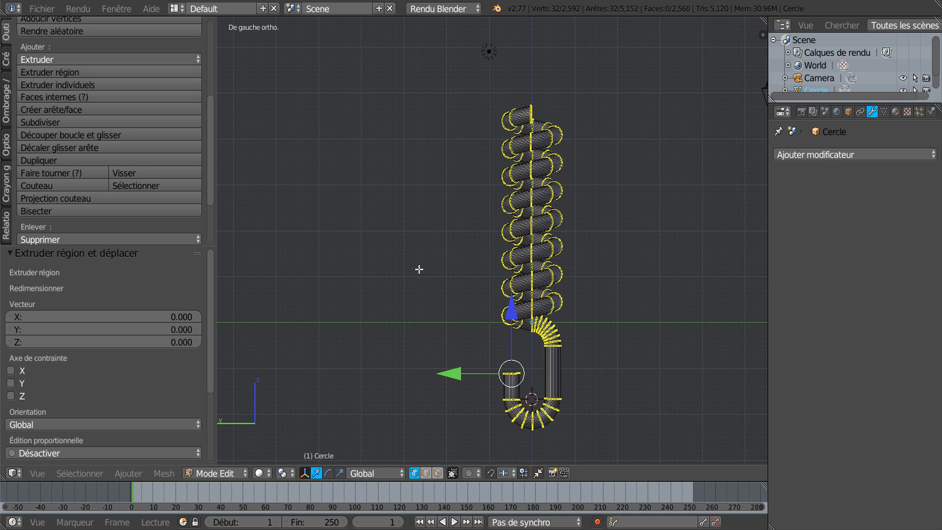
Deselect everything and select the open edge loop at the spring's upper end.
{"action": "middle_click_drag", "start_coordinate": [514, 247], "coordinate": [464, 253], "text": "shift"}
{"action": "scroll", "coordinate": [512, 124], "scroll_direction": "up", "scroll_amount": 3}
{"action": "middle_click_drag", "start_coordinate": [515, 151], "coordinate": [517, 186], "text": "shift"}
{"action": "scroll", "coordinate": [518, 186], "scroll_direction": "down", "scroll_amount": 3}
{"action": "scroll", "coordinate": [517, 185], "scroll_direction": "down", "scroll_amount": 1}
{"action": "key", "text": "a"}
{"action": "key", "text": "a"}
{"action": "key", "text": "a"}
{"action": "scroll", "coordinate": [503, 148], "scroll_direction": "up", "scroll_amount": 3}
{"action": "middle_click_drag", "start_coordinate": [495, 135], "coordinate": [498, 237], "text": "shift"}
{"action": "scroll", "coordinate": [498, 238], "scroll_direction": "up", "scroll_amount": 9}
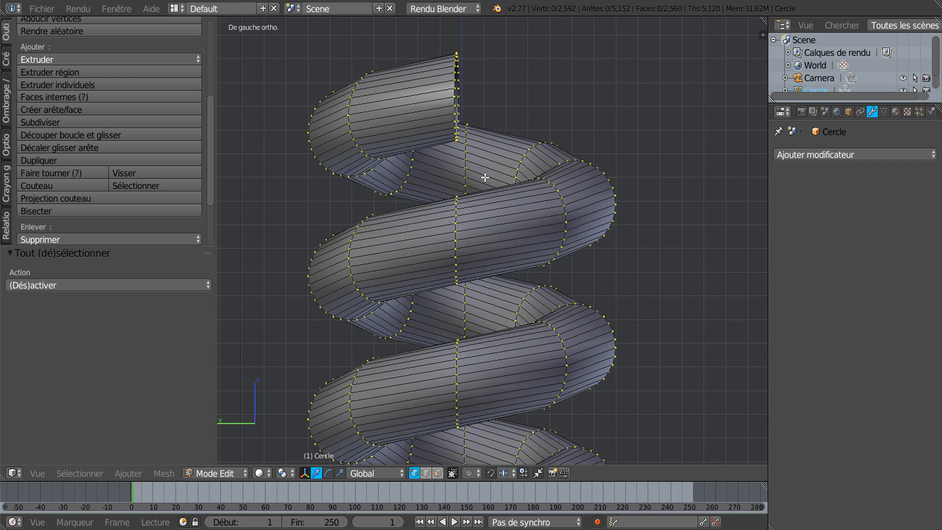
{"action": "scroll", "coordinate": [538, 285], "scroll_direction": "up", "scroll_amount": 1}
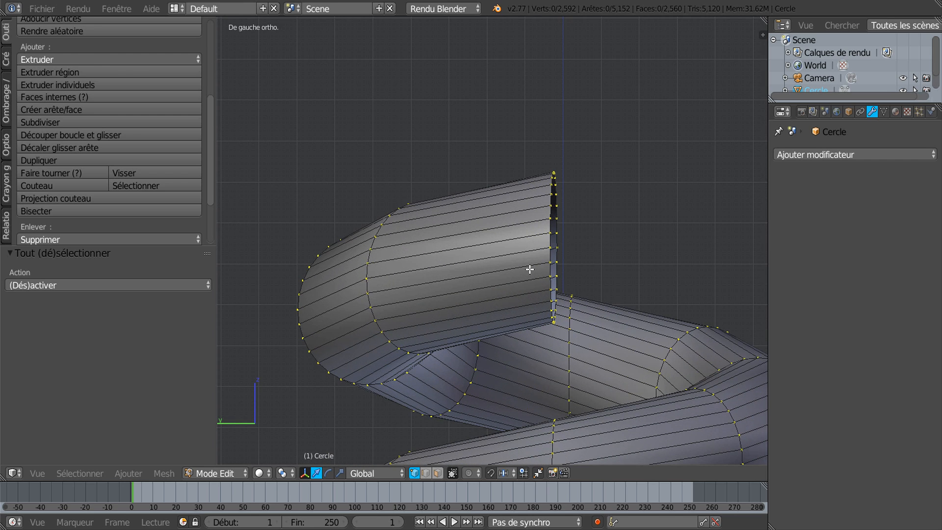
{"action": "right_click", "coordinate": [550, 226], "text": "alt"}
{"action": "scroll", "coordinate": [548, 225], "scroll_direction": "down", "scroll_amount": 8}
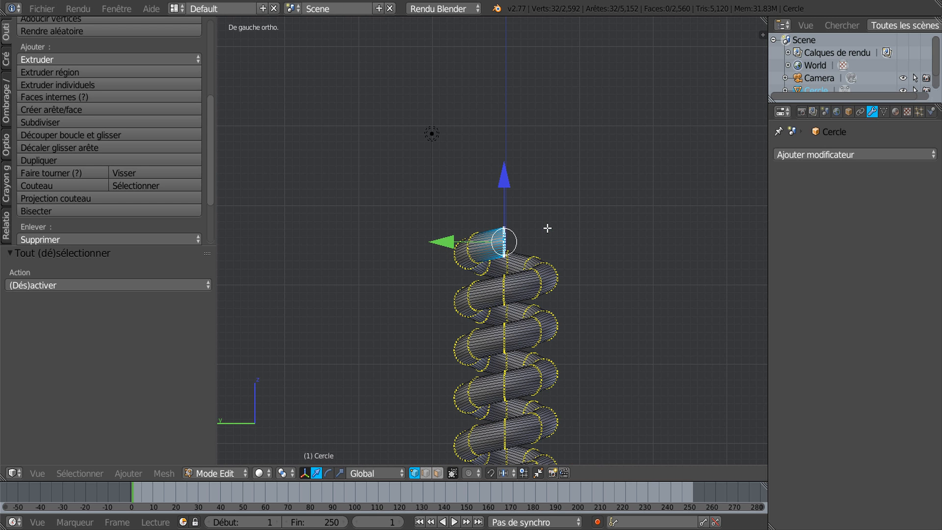
Set the pivot point to Curseur 3D and place the 3D cursor just above the upper end loop, at about Y 0.02, Z 5.0.
{"action": "scroll", "coordinate": [538, 248], "scroll_direction": "up", "scroll_amount": 5}
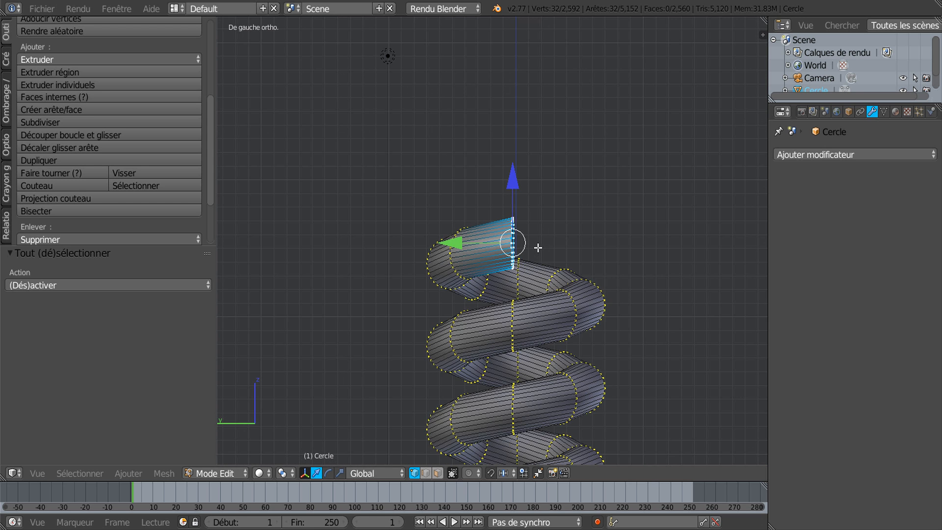
{"action": "left_click", "coordinate": [283, 474]}
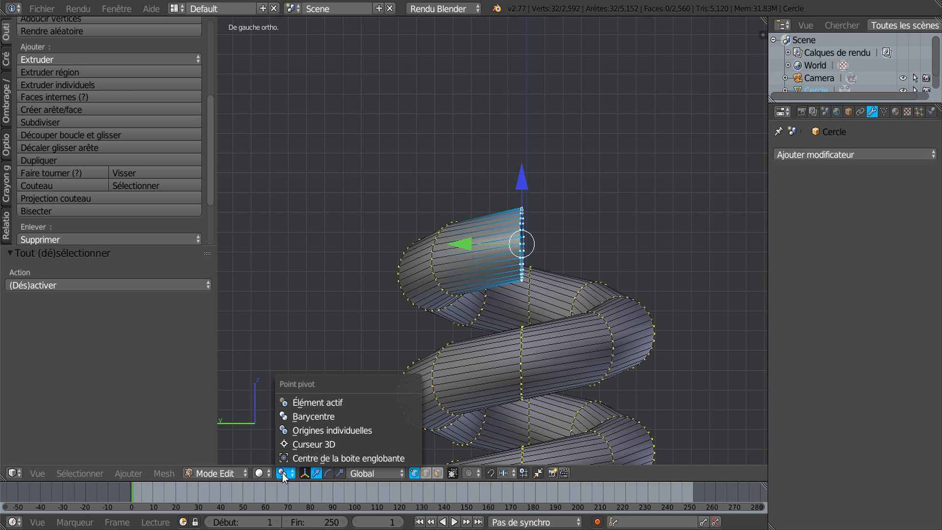
{"action": "left_click", "coordinate": [291, 443]}
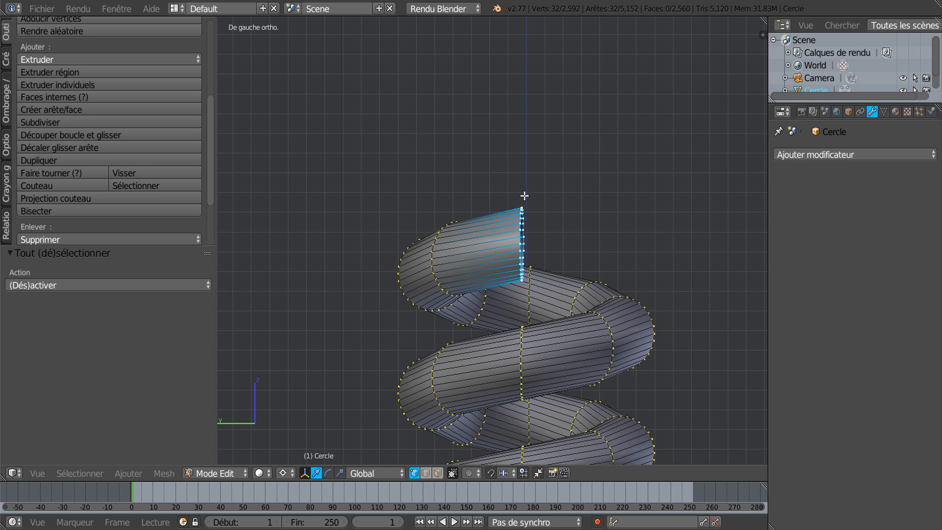
{"action": "left_click", "coordinate": [523, 153]}
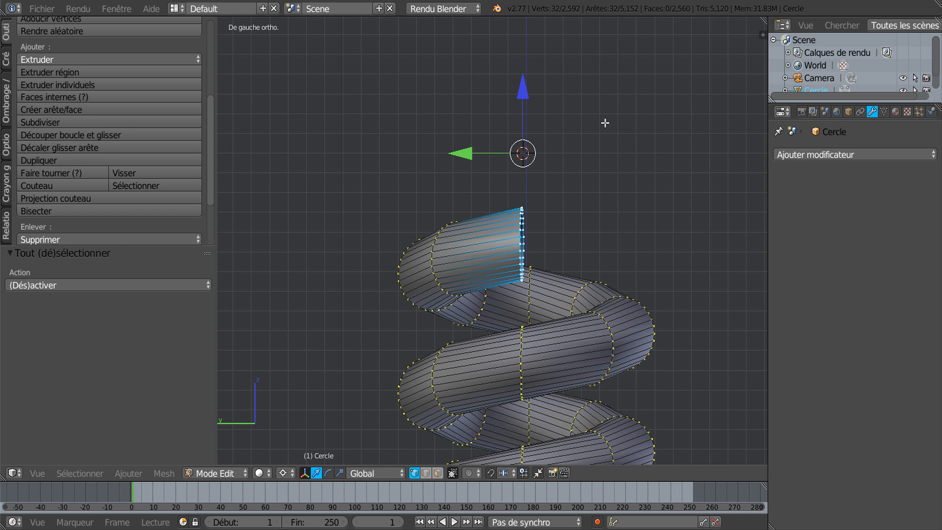
{"action": "scroll", "coordinate": [530, 207], "scroll_direction": "up", "scroll_amount": 1}
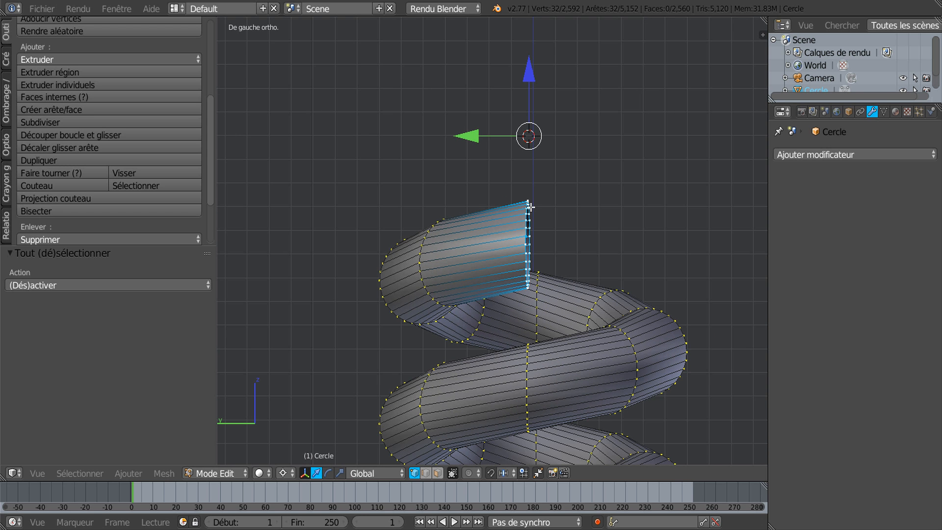
{"action": "scroll", "coordinate": [507, 246], "scroll_direction": "down", "scroll_amount": 2}
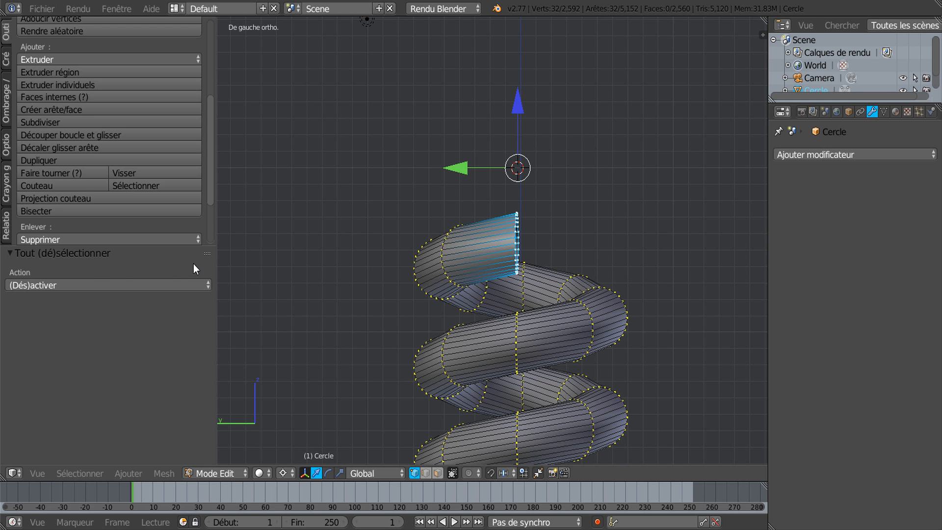
Spin the upper end loop around the 3D cursor in 8 steps with an angle of -88.46°.
{"action": "left_click", "coordinate": [35, 172]}
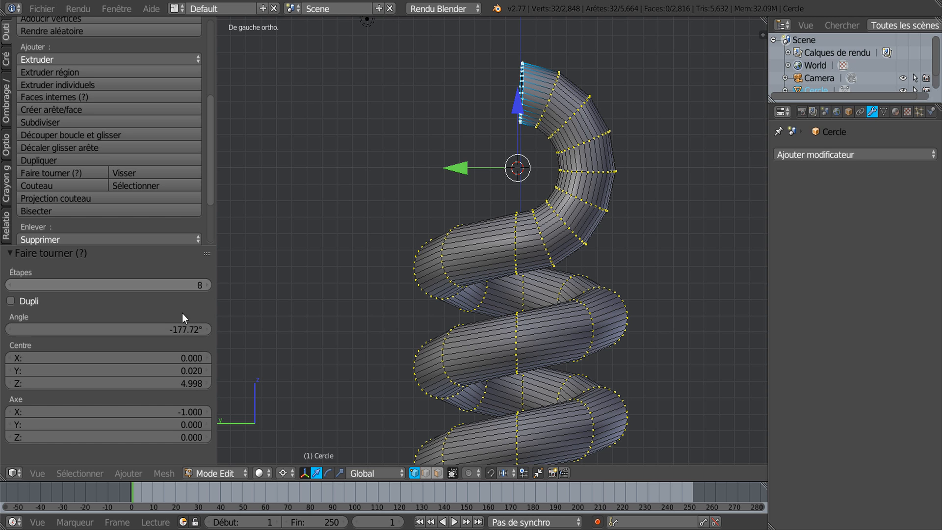
{"action": "left_click_drag", "start_coordinate": [187, 331], "coordinate": [111, 335]}
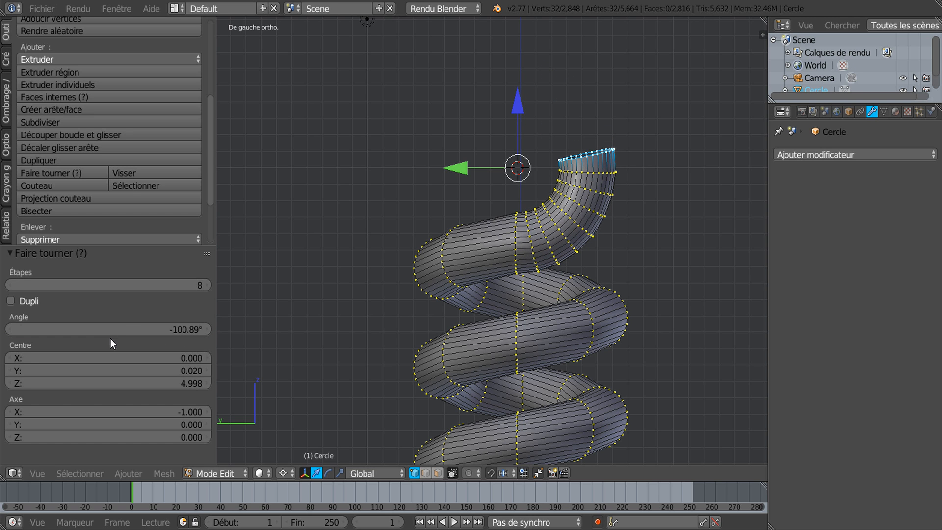
{"action": "left_click_drag", "start_coordinate": [181, 329], "coordinate": [187, 329]}
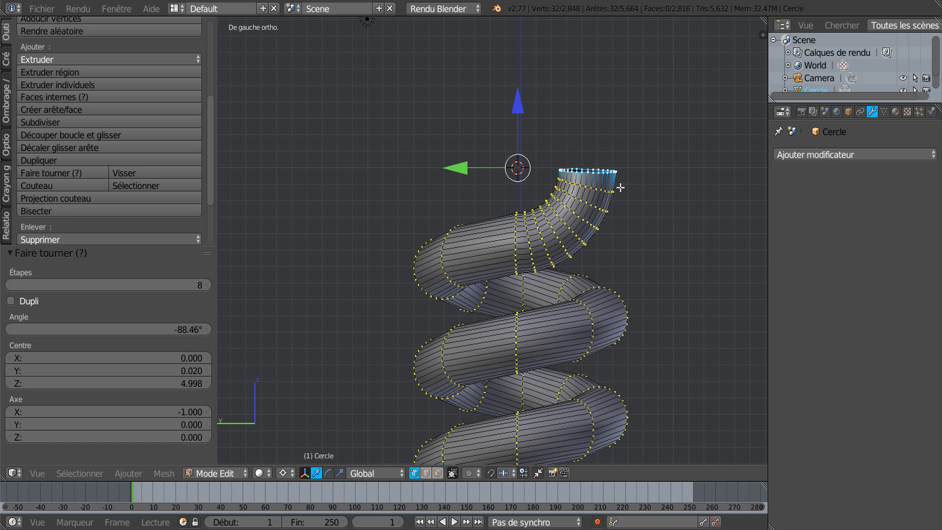
Extrude the upper end loop and move it 0.766 up along Z.
{"action": "scroll", "coordinate": [641, 219], "scroll_direction": "down", "scroll_amount": 3}
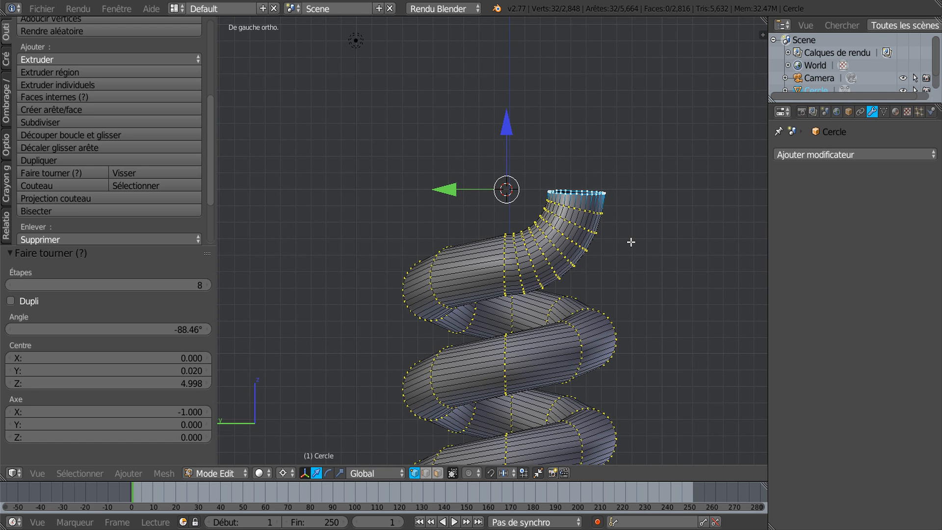
{"action": "key", "text": "e"}
{"action": "left_click", "coordinate": [632, 242]}
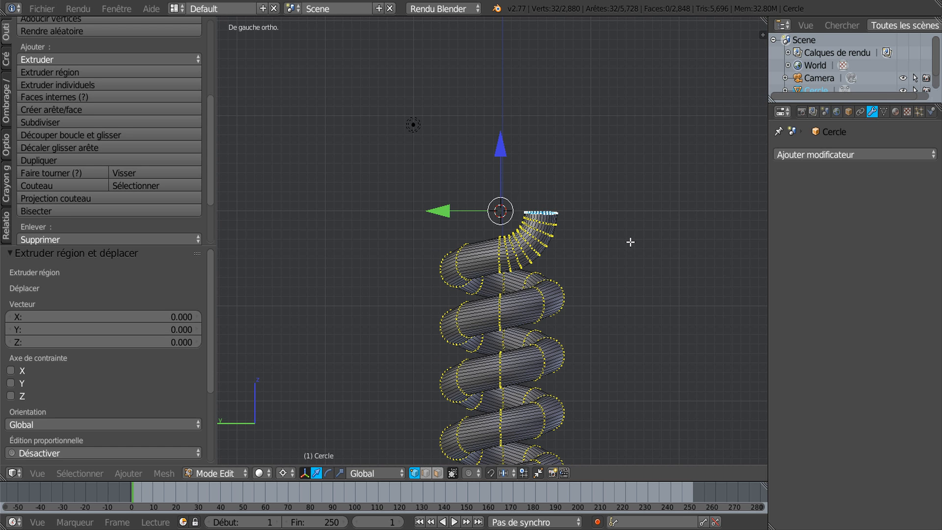
{"action": "left_click_drag", "start_coordinate": [502, 151], "coordinate": [508, 83]}
Compare the upper straight section with the lower hook and move its end loop another 0.444 up along Z.
{"action": "scroll", "coordinate": [562, 181], "scroll_direction": "down", "scroll_amount": 2}
{"action": "middle_click_drag", "start_coordinate": [591, 213], "coordinate": [591, 66], "text": "shift"}
{"action": "middle_click_drag", "start_coordinate": [557, 313], "coordinate": [547, 158], "text": "shift"}
{"action": "scroll", "coordinate": [527, 247], "scroll_direction": "up", "scroll_amount": 4}
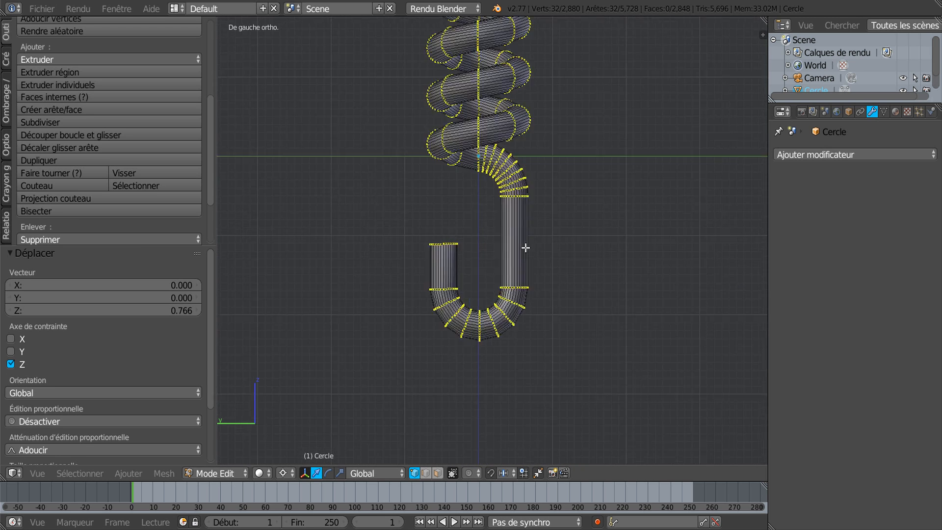
{"action": "scroll", "coordinate": [556, 208], "scroll_direction": "up", "scroll_amount": 1}
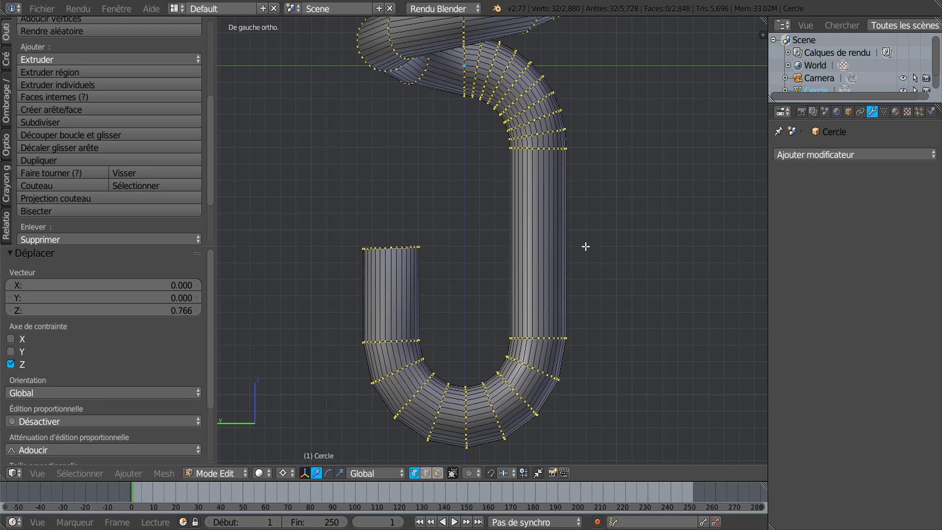
{"action": "scroll", "coordinate": [679, 174], "scroll_direction": "down", "scroll_amount": 6}
{"action": "scroll", "coordinate": [646, 333], "scroll_direction": "up", "scroll_amount": 4, "text": "shift"}
{"action": "scroll", "coordinate": [570, 245], "scroll_direction": "up", "scroll_amount": 3}
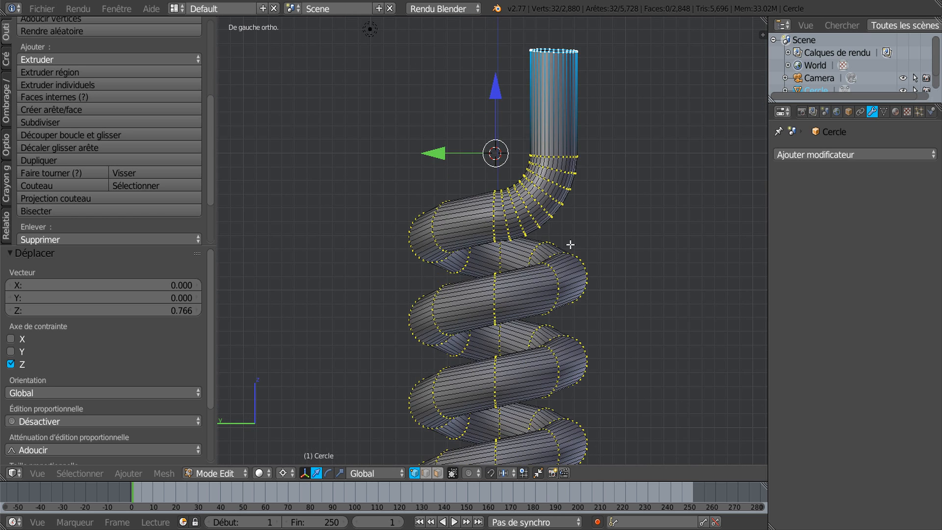
{"action": "middle_click_drag", "start_coordinate": [613, 212], "coordinate": [569, 305], "text": "shift"}
{"action": "left_click_drag", "start_coordinate": [451, 201], "coordinate": [457, 146]}
Place the 3D cursor beside the open end of the upper straight section, level with its end loop, at about Y 0.1, Z 6.19.
{"action": "scroll", "coordinate": [524, 208], "scroll_direction": "down", "scroll_amount": 8}
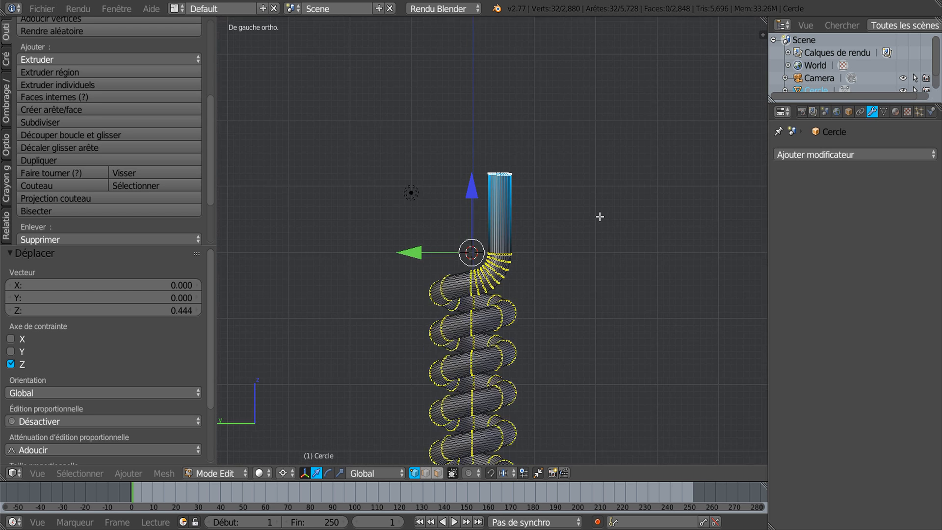
{"action": "scroll", "coordinate": [559, 229], "scroll_direction": "up", "scroll_amount": 1}
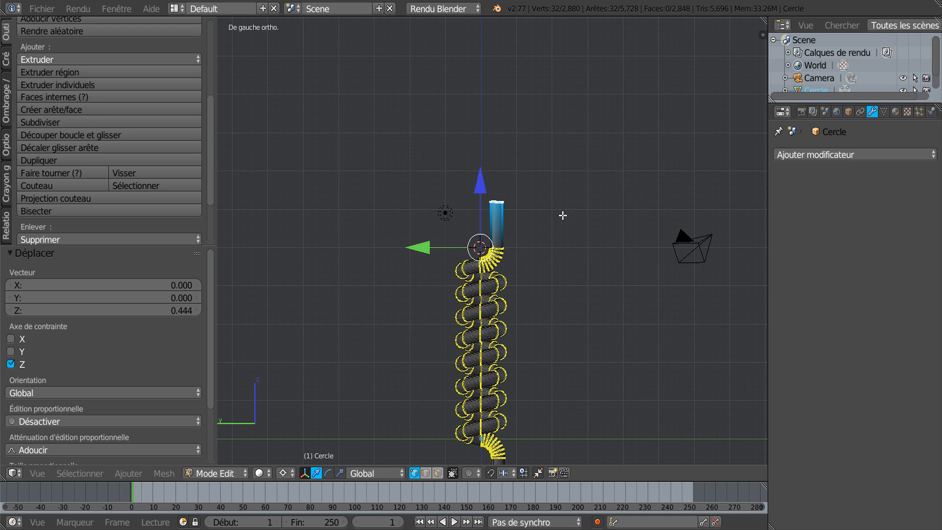
{"action": "scroll", "coordinate": [570, 215], "scroll_direction": "up", "scroll_amount": 1}
{"action": "scroll", "coordinate": [577, 213], "scroll_direction": "up", "scroll_amount": 2}
{"action": "scroll", "coordinate": [576, 212], "scroll_direction": "up", "scroll_amount": 1}
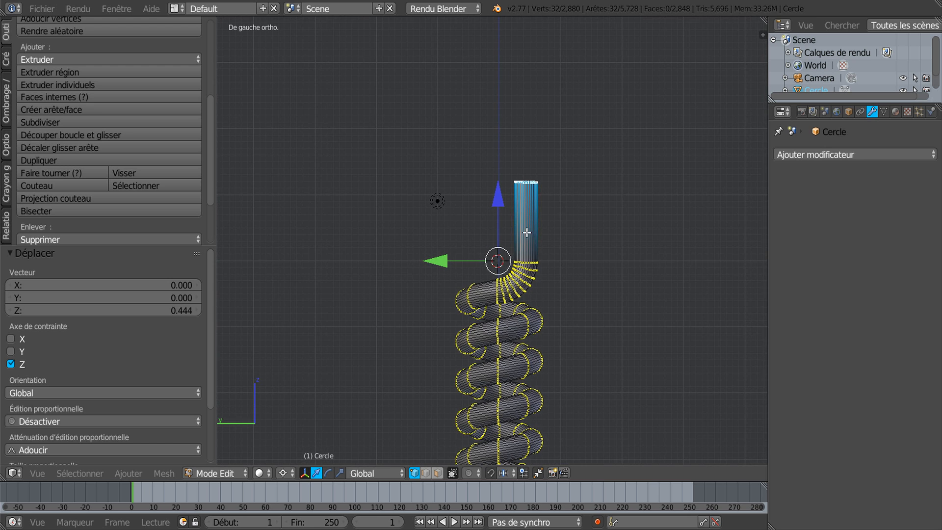
{"action": "scroll", "coordinate": [525, 225], "scroll_direction": "up", "scroll_amount": 1}
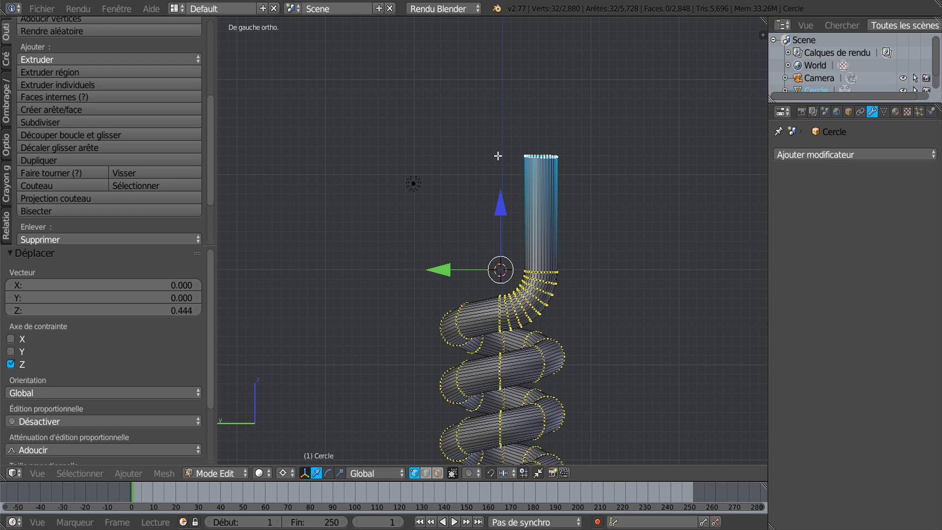
{"action": "scroll", "coordinate": [498, 155], "scroll_direction": "up", "scroll_amount": 2}
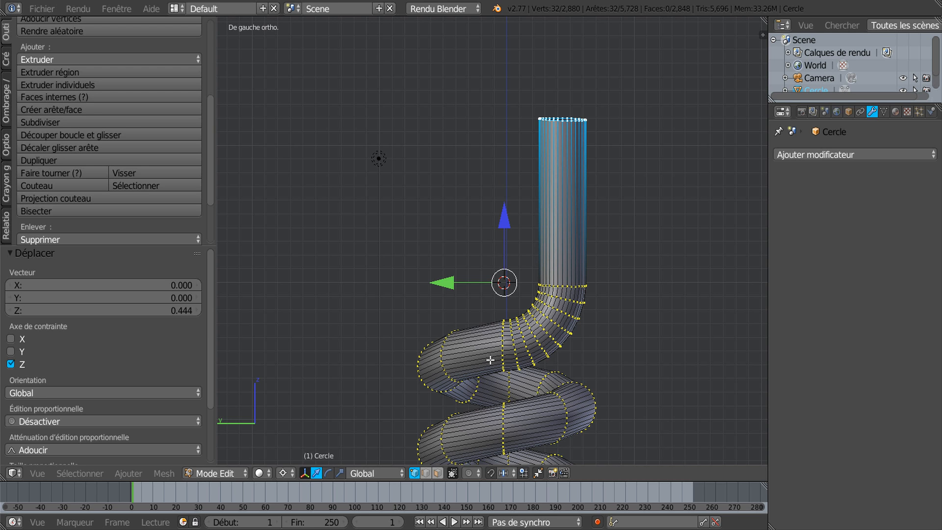
{"action": "left_click", "coordinate": [503, 130]}
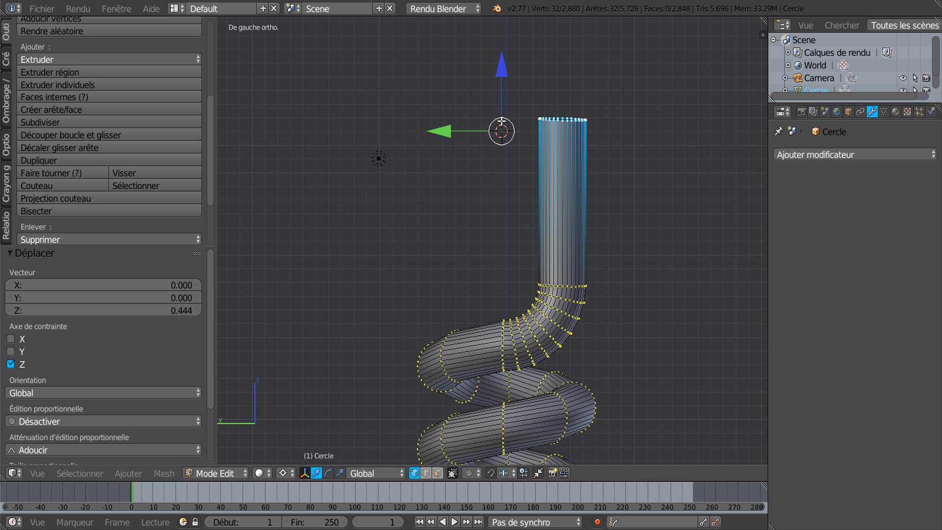
{"action": "left_click", "coordinate": [759, 98]}
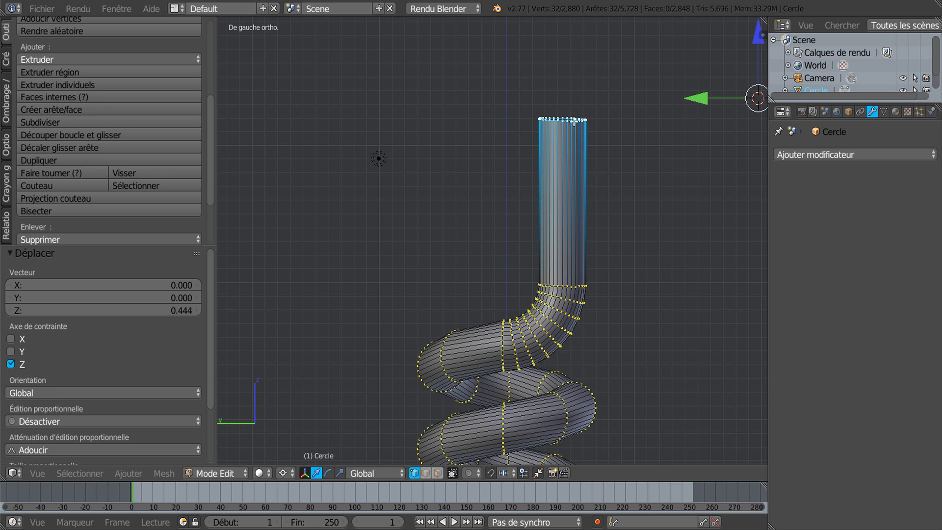
{"action": "left_click", "coordinate": [495, 119]}
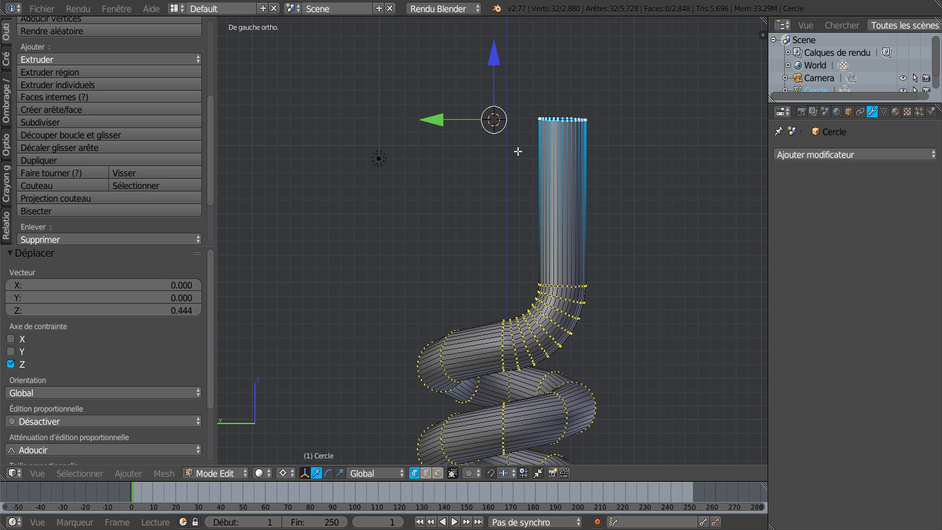
Try spinning the upper end loop around the 3D cursor in 8 steps at -180.16°, and undo the spin.
{"action": "left_click", "coordinate": [37, 173]}
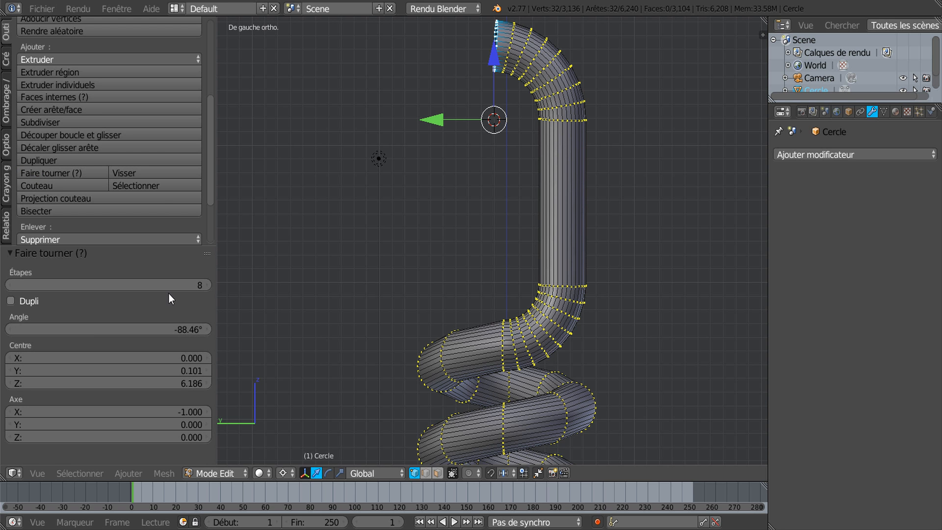
{"action": "mouse_move", "coordinate": [175, 328]}
{"action": "left_mouse_down"}
{"action": "mouse_move", "coordinate": [134, 329]}
{"action": "mouse_move", "coordinate": [181, 331]}
{"action": "left_mouse_up"}
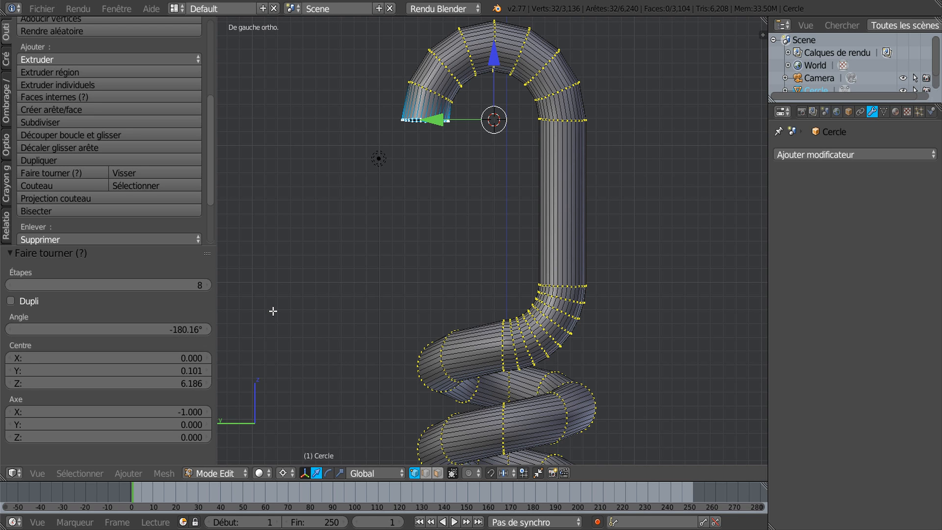
{"action": "key", "text": "ctrl+z"}
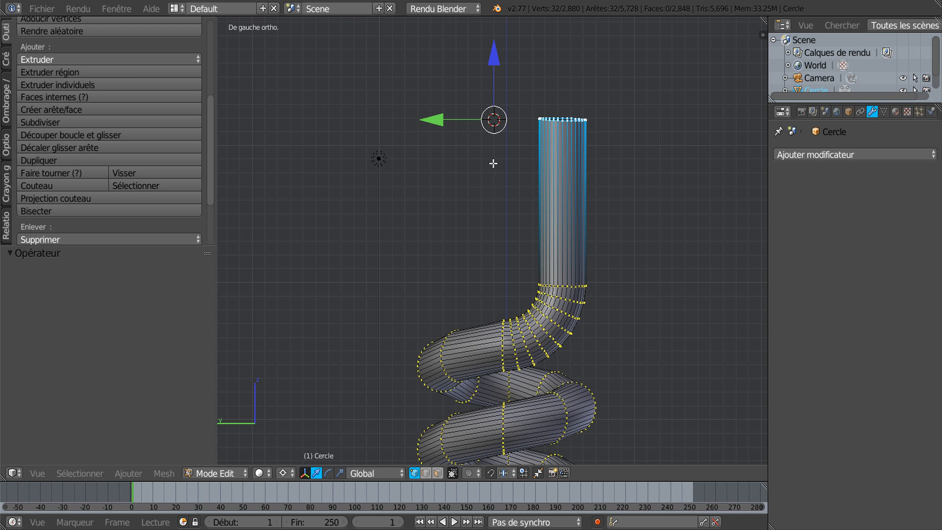
Place the 3D cursor beside the upper end loop, on the spring's vertical axis at about Y 0, Z 6.19.
{"action": "scroll", "coordinate": [531, 131], "scroll_direction": "up", "scroll_amount": 2}
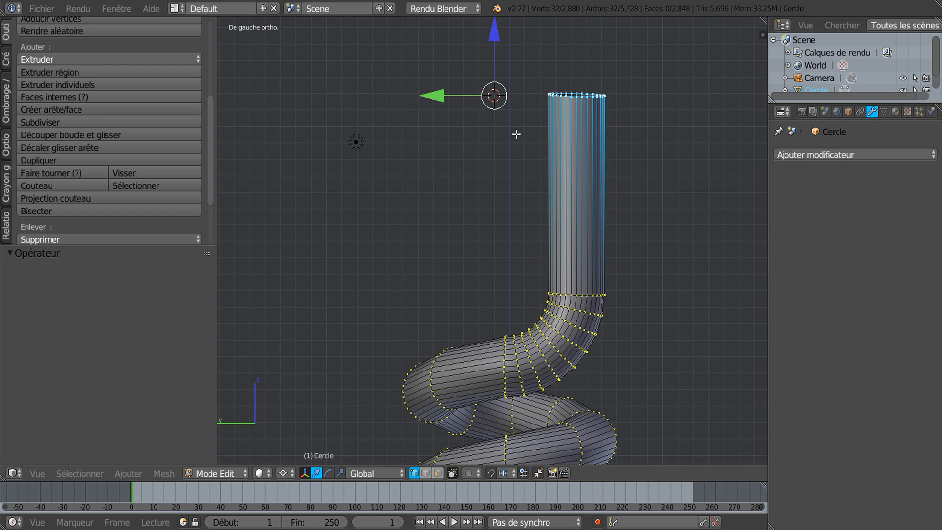
{"action": "middle_click_drag", "start_coordinate": [516, 160], "coordinate": [497, 262], "text": "shift"}
{"action": "scroll", "coordinate": [485, 184], "scroll_direction": "up", "scroll_amount": 1}
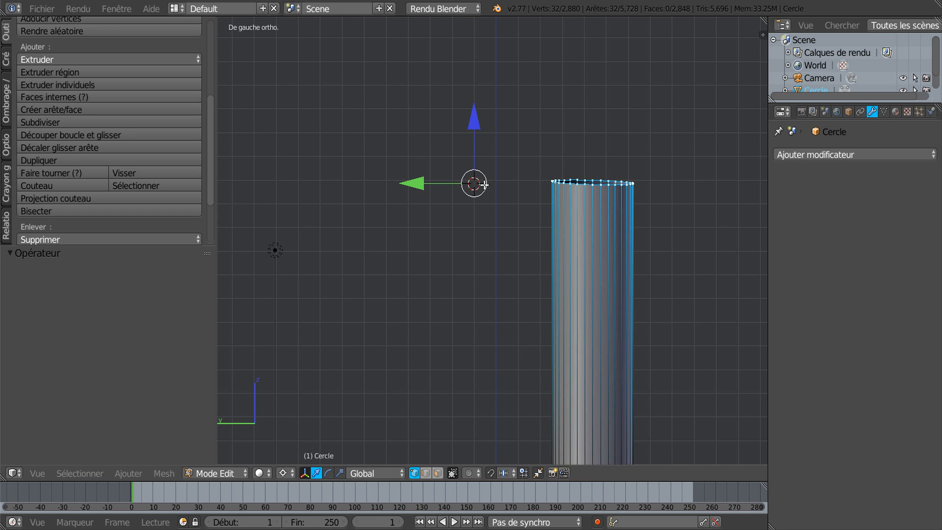
{"action": "left_click", "coordinate": [664, 116]}
{"action": "left_click", "coordinate": [497, 181]}
Compare the 3D cursor's distance from the upper straight section with the centre of the lower hook's bend.
{"action": "scroll", "coordinate": [482, 239], "scroll_direction": "down", "scroll_amount": 4}
{"action": "left_click_drag", "start_coordinate": [563, 227], "coordinate": [563, 218], "text": "shift"}
{"action": "middle_click_drag", "start_coordinate": [564, 219], "coordinate": [577, 121], "text": "shift"}
{"action": "scroll", "coordinate": [577, 120], "scroll_direction": "down", "scroll_amount": 1}
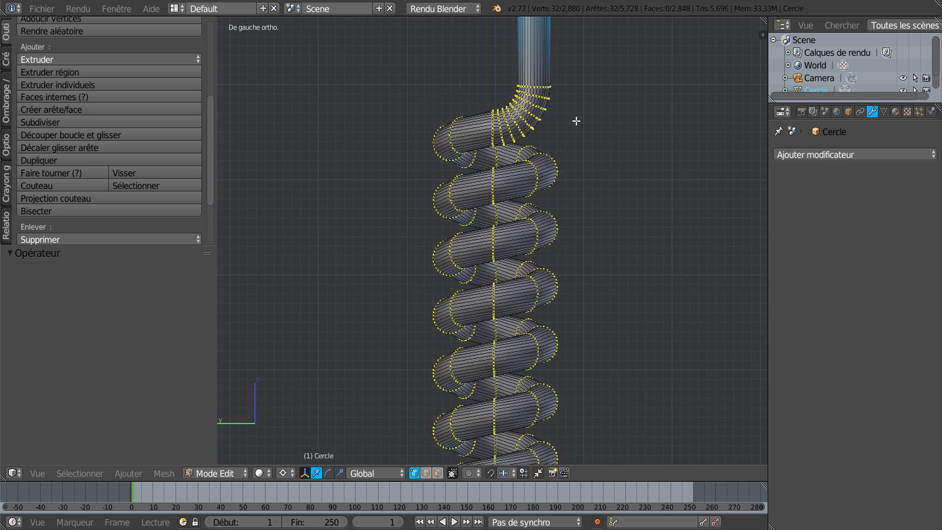
{"action": "scroll", "coordinate": [577, 120], "scroll_direction": "down", "scroll_amount": 3}
{"action": "middle_click_drag", "start_coordinate": [564, 322], "coordinate": [560, 52], "text": "shift"}
{"action": "scroll", "coordinate": [520, 231], "scroll_direction": "up", "scroll_amount": 7}
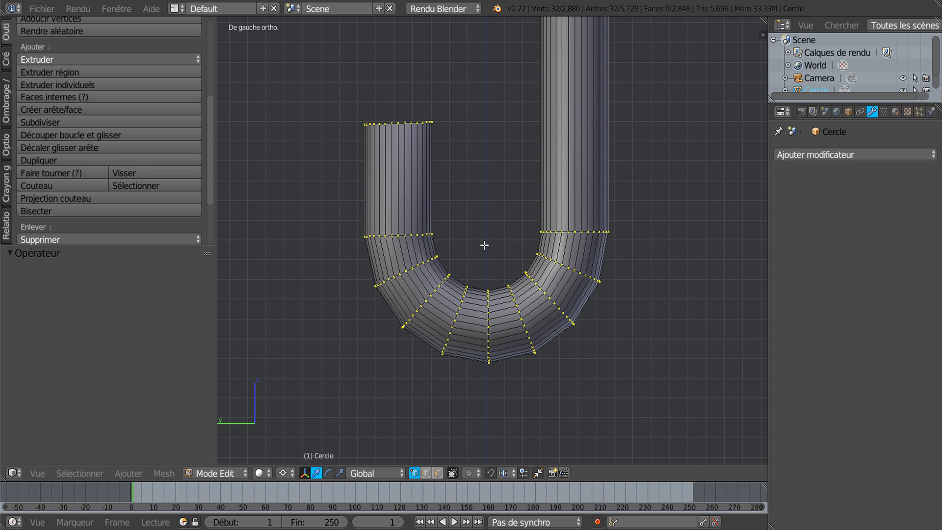
{"action": "scroll", "coordinate": [481, 285], "scroll_direction": "down", "scroll_amount": 8}
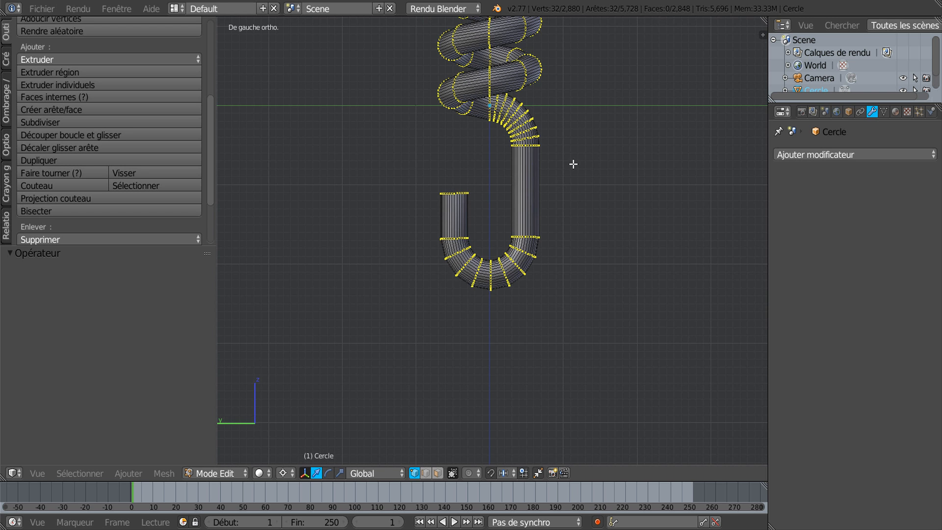
{"action": "scroll", "coordinate": [553, 259], "scroll_direction": "up", "scroll_amount": 4}
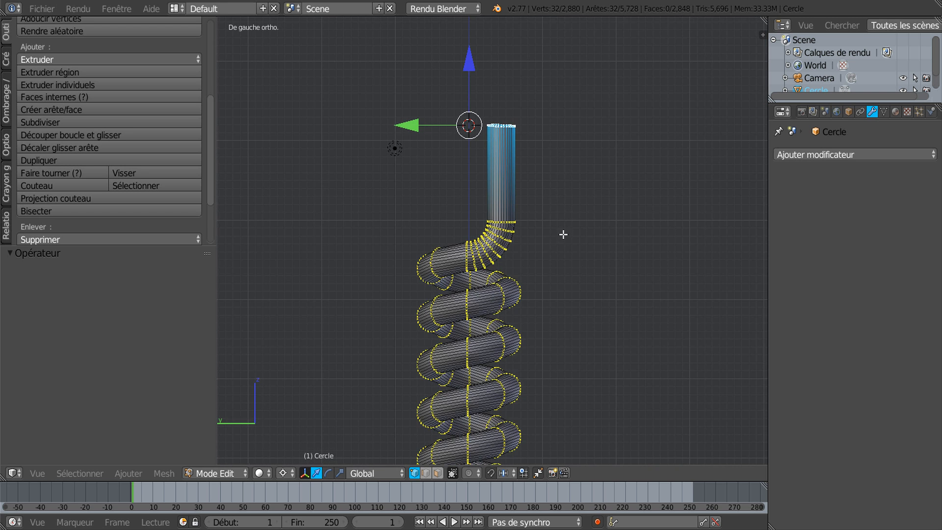
{"action": "scroll", "coordinate": [535, 300], "scroll_direction": "up", "scroll_amount": 4}
{"action": "scroll", "coordinate": [523, 309], "scroll_direction": "up", "scroll_amount": 2}
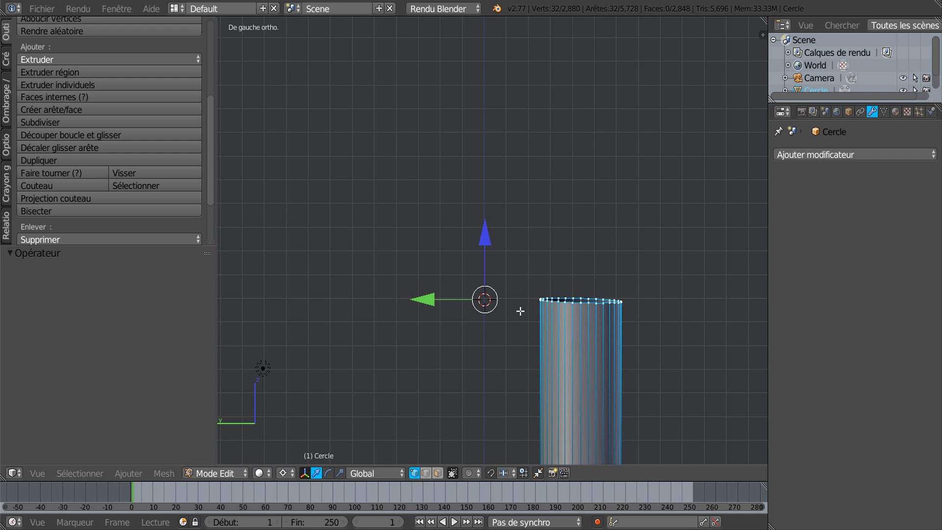
Try spinning the upper end loop around the 3D cursor in 8 steps at -180.16° from the left orthographic view.
{"action": "scroll", "coordinate": [496, 309], "scroll_direction": "down", "scroll_amount": 5}
{"action": "middle_click_drag", "start_coordinate": [614, 337], "coordinate": [613, 217], "text": "shift"}
{"action": "scroll", "coordinate": [614, 217], "scroll_direction": "down", "scroll_amount": 2}
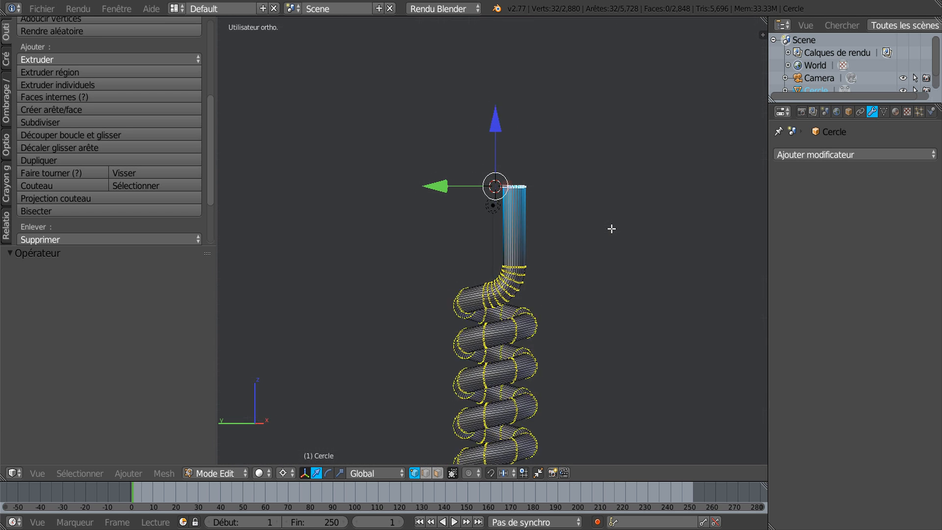
{"action": "key", "text": "KP_1"}
{"action": "key", "text": "KP_3"}
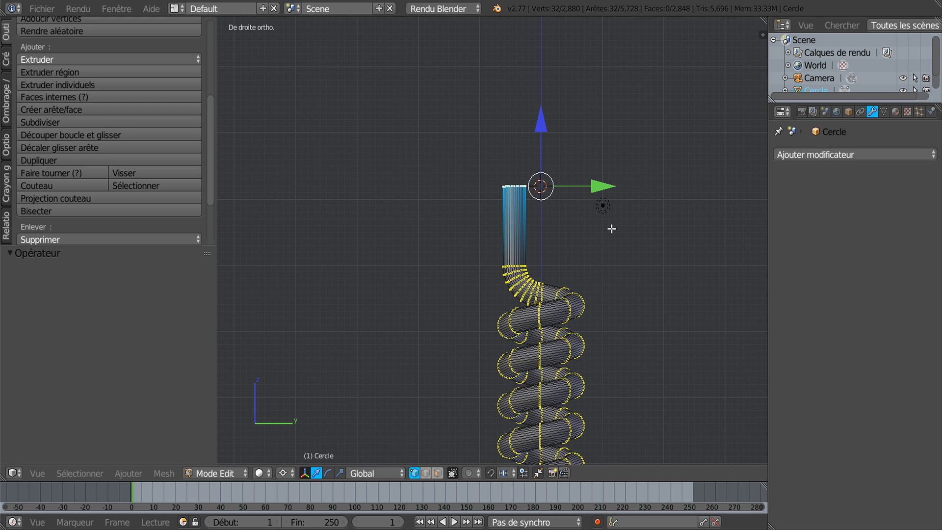
{"action": "key", "text": "ctrl+KP_3"}
{"action": "scroll", "coordinate": [617, 243], "scroll_direction": "down", "scroll_amount": 4, "text": "shift"}
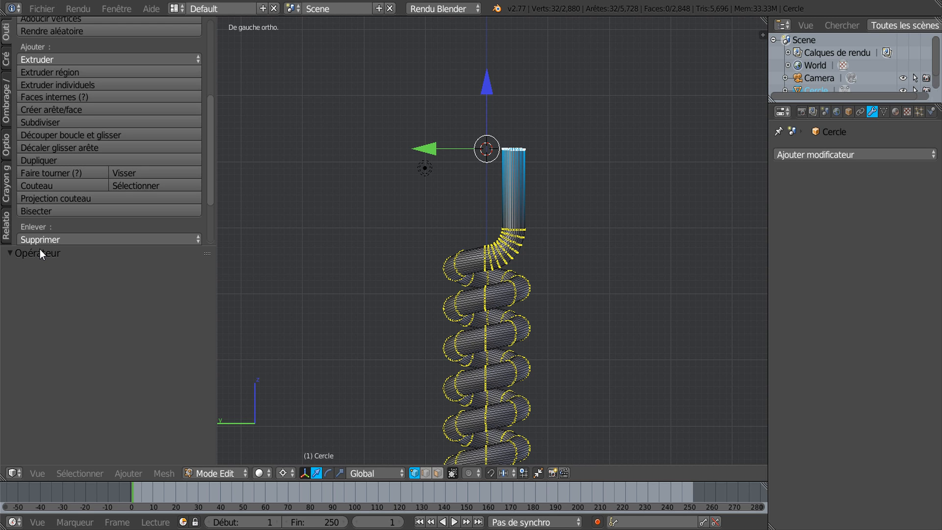
{"action": "left_click", "coordinate": [43, 172]}
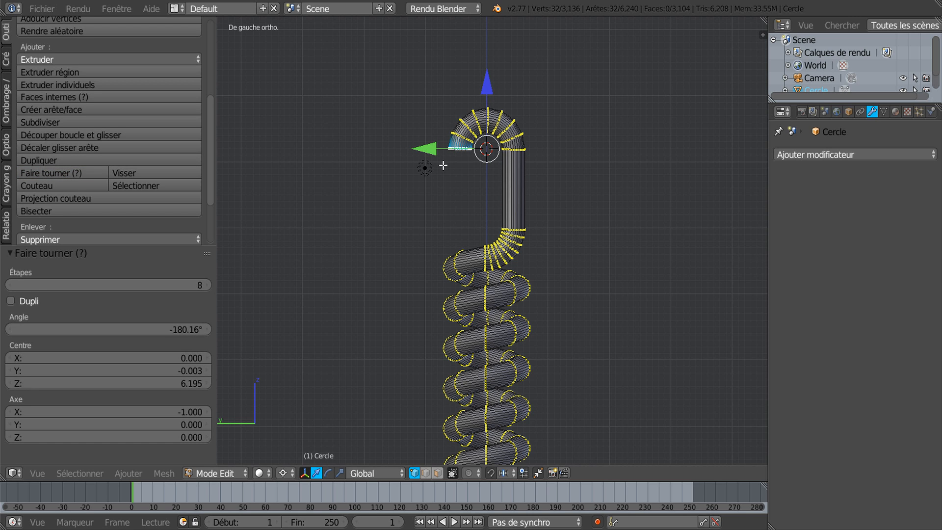
Try extruding the spun end loop 0.738 down along Z, and undo both the extrusion and the spin.
{"action": "key", "text": "e"}
{"action": "left_click_drag", "start_coordinate": [484, 86], "coordinate": [496, 133]}
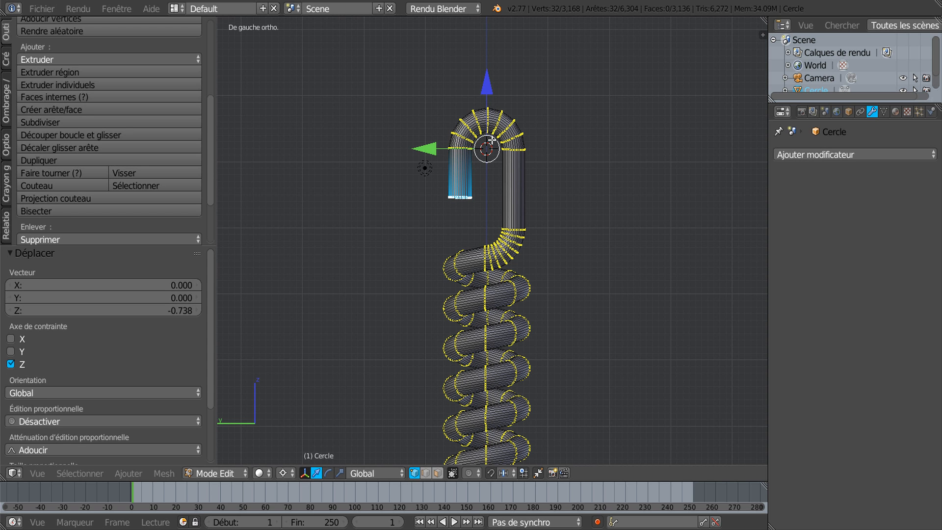
{"action": "scroll", "coordinate": [491, 150], "scroll_direction": "up", "scroll_amount": 1}
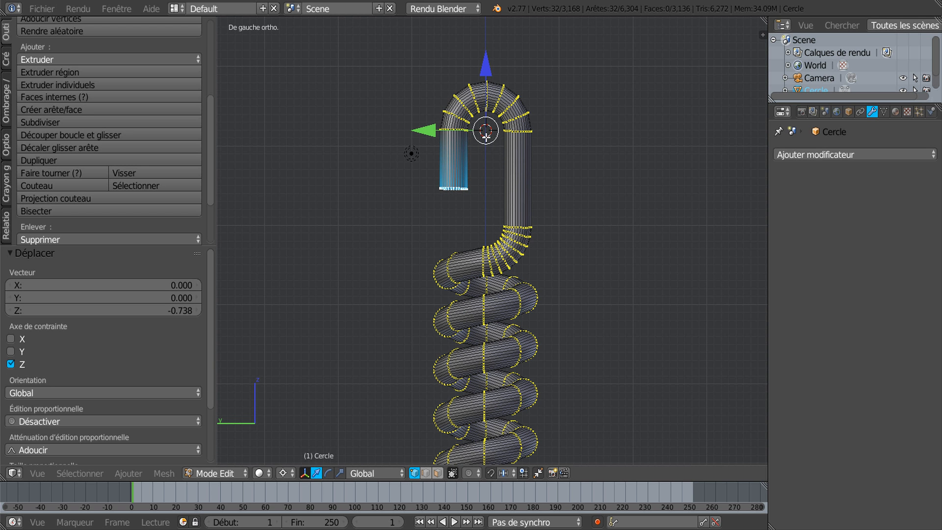
{"action": "key", "text": "ctrl+z"}
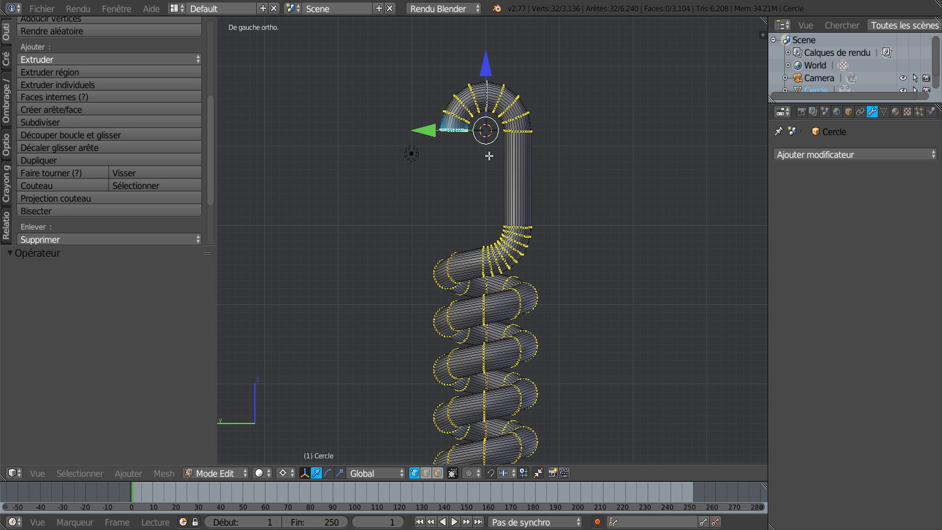
{"action": "key", "text": "ctrl+z"}
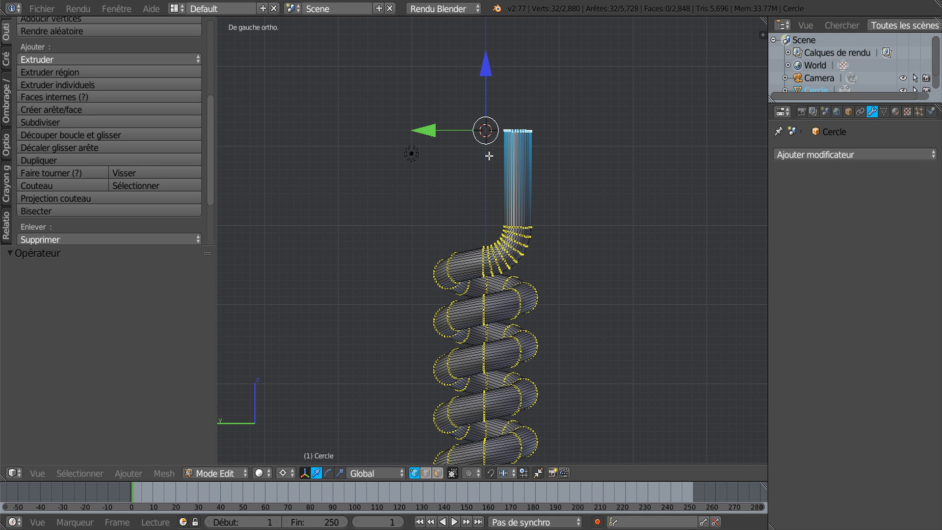
Place the 3D cursor beside the upper end loop at about Y 0.058, Z 6.197, and spin the loop around it in 8 steps at -180.16°.
{"action": "scroll", "coordinate": [489, 156], "scroll_direction": "up", "scroll_amount": 4}
{"action": "middle_click_drag", "start_coordinate": [467, 154], "coordinate": [469, 224], "text": "shift"}
{"action": "scroll", "coordinate": [465, 204], "scroll_direction": "up", "scroll_amount": 1}
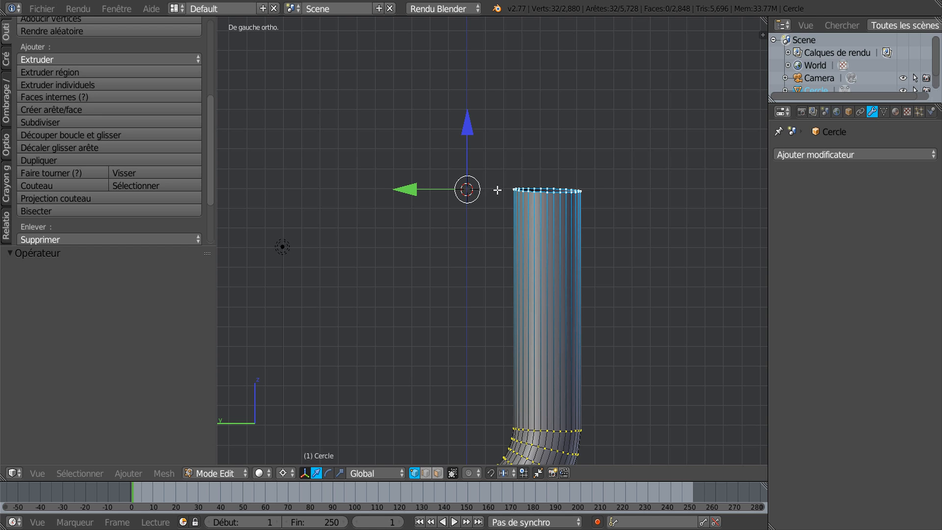
{"action": "left_click", "coordinate": [358, 117]}
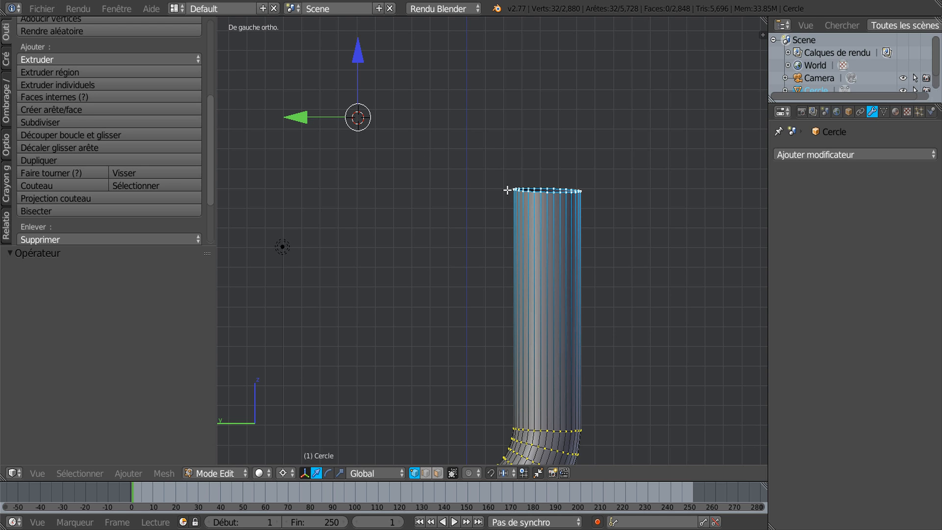
{"action": "left_click", "coordinate": [457, 189]}
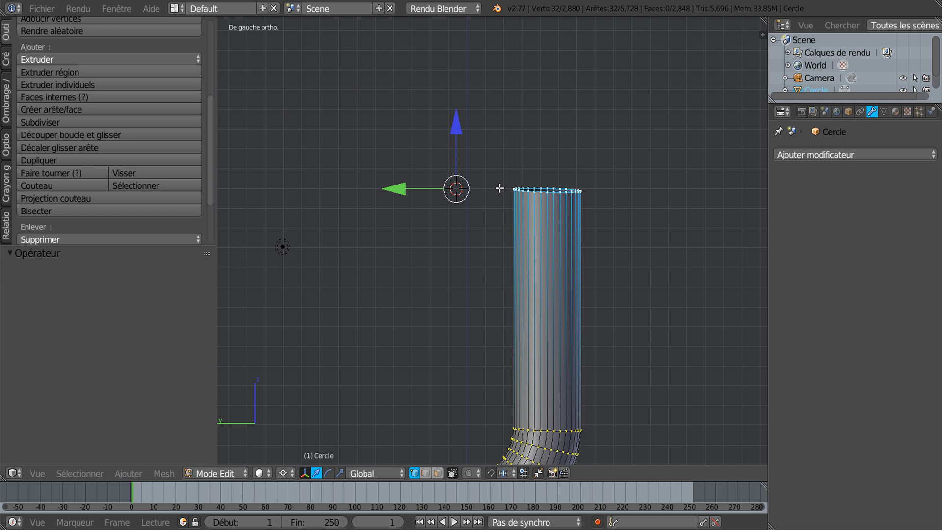
{"action": "scroll", "coordinate": [471, 201], "scroll_direction": "down", "scroll_amount": 3}
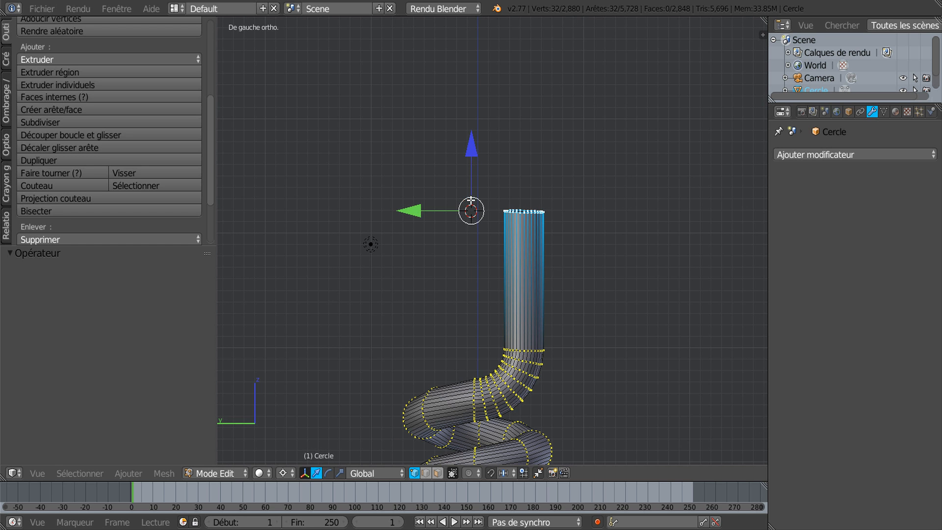
{"action": "left_click", "coordinate": [44, 171]}
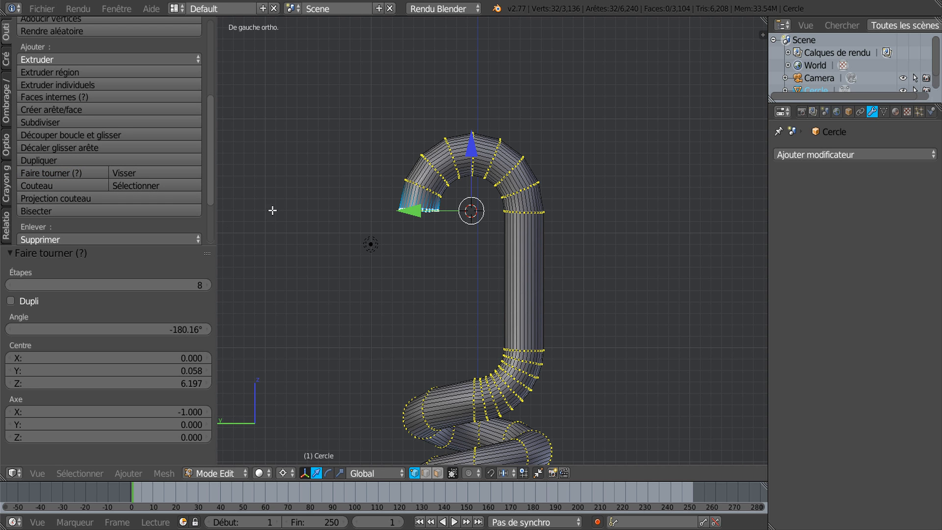
Extrude the upper hook's end loop and move it 0.553 down along Z.
{"action": "scroll", "coordinate": [434, 262], "scroll_direction": "down", "scroll_amount": 1}
{"action": "key", "text": "e"}
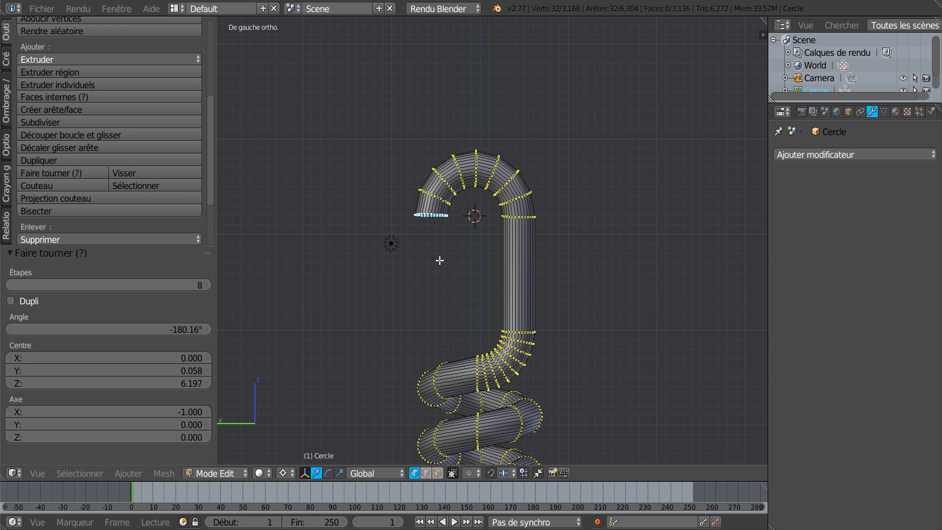
{"action": "key", "text": "Escape"}
{"action": "left_click_drag", "start_coordinate": [474, 158], "coordinate": [480, 221]}
{"action": "scroll", "coordinate": [482, 225], "scroll_direction": "down", "scroll_amount": 5}
{"action": "middle_click_drag", "start_coordinate": [560, 356], "coordinate": [539, 229], "text": "shift"}
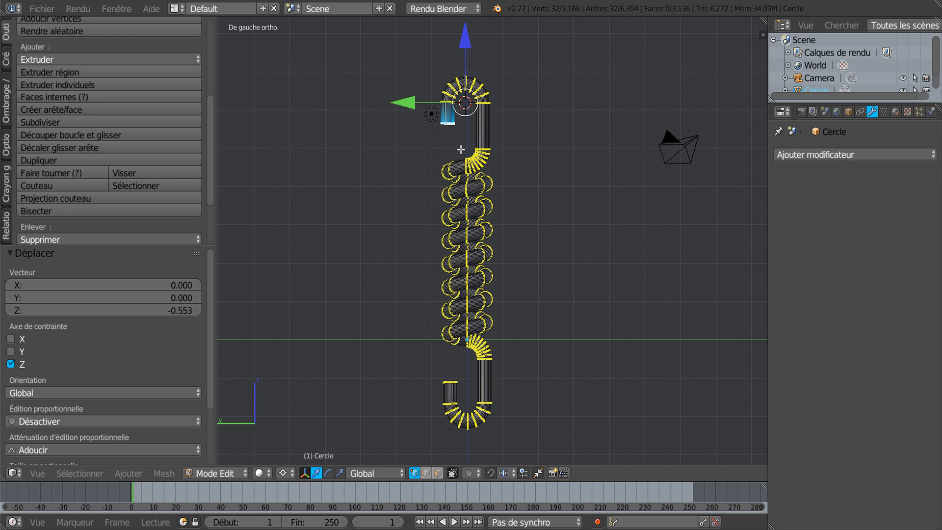
Set the pivot point to Barycentre (median point) in Edit Mode.
{"action": "key", "text": "Tab"}
{"action": "key", "text": "Tab"}
{"action": "scroll", "coordinate": [525, 169], "scroll_direction": "up", "scroll_amount": 2}
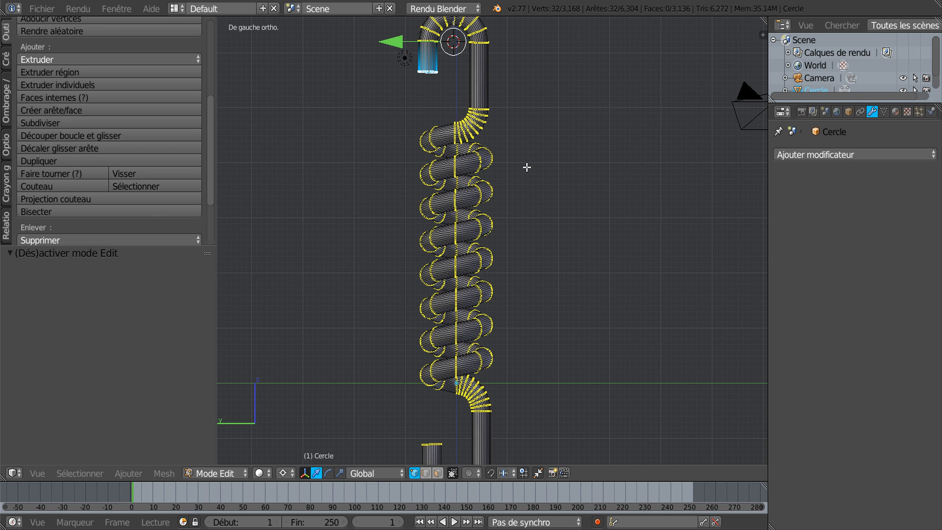
{"action": "middle_click_drag", "start_coordinate": [528, 153], "coordinate": [540, 319], "text": "shift"}
{"action": "left_click", "coordinate": [286, 473]}
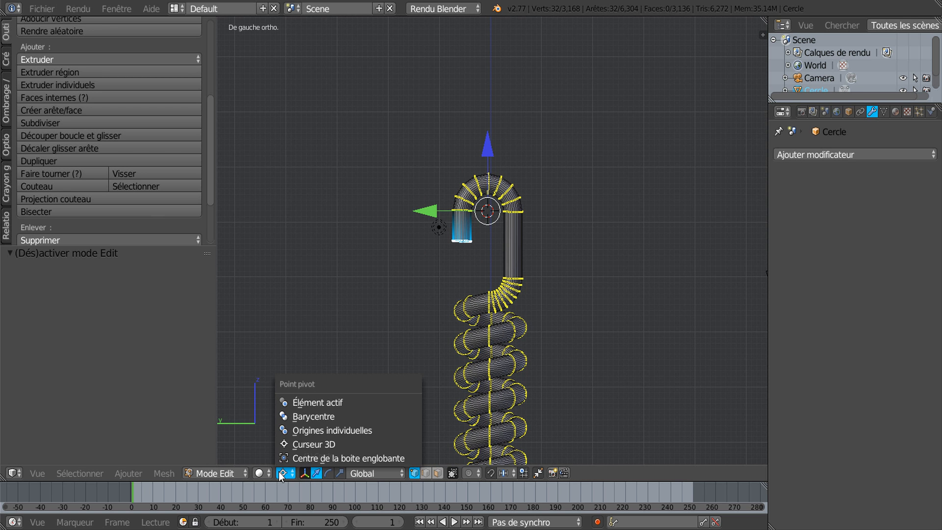
{"action": "left_click", "coordinate": [311, 416]}
Extrude the upper hook's end loop and scale it inward to close the open tip.
{"action": "scroll", "coordinate": [436, 276], "scroll_direction": "up", "scroll_amount": 2}
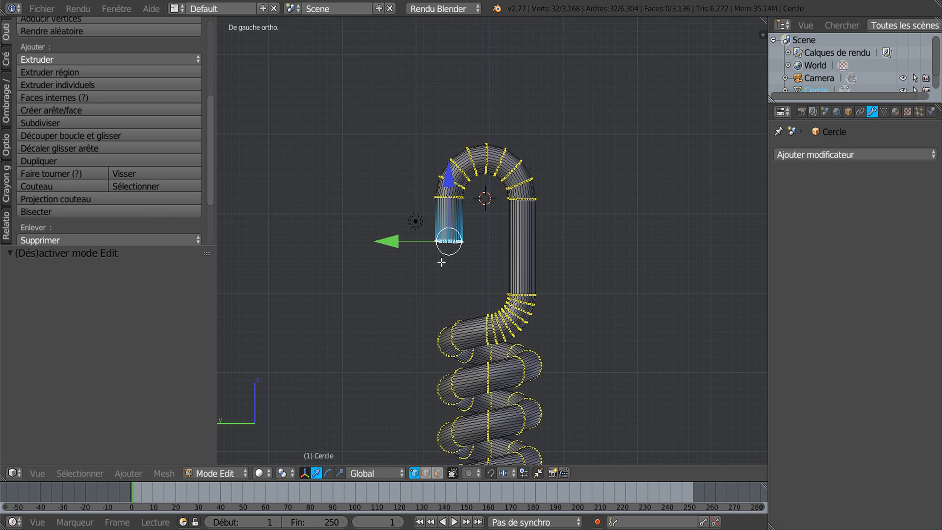
{"action": "middle_click_drag", "start_coordinate": [441, 263], "coordinate": [443, 232]}
{"action": "key", "text": "e"}
{"action": "key", "text": "s"}
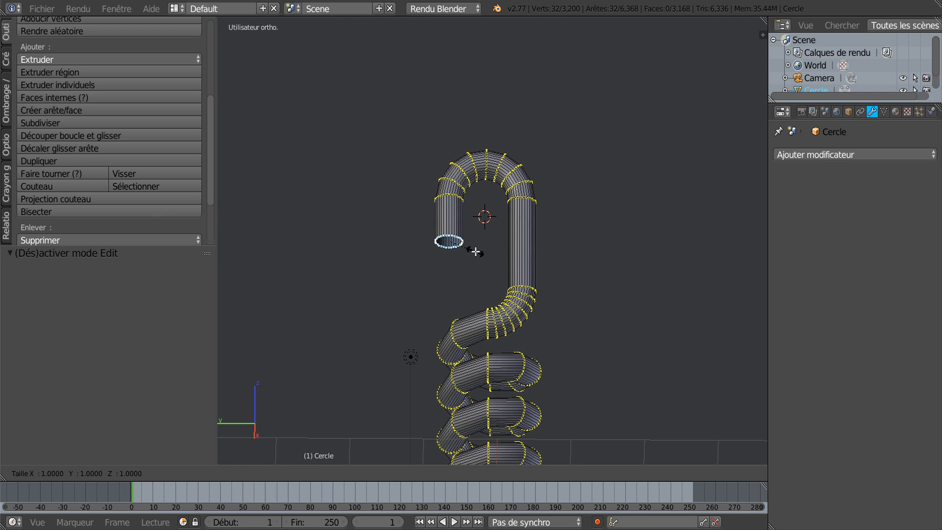
{"action": "right_click", "coordinate": [475, 252]}
{"action": "middle_click_drag", "start_coordinate": [628, 245], "coordinate": [619, 267]}
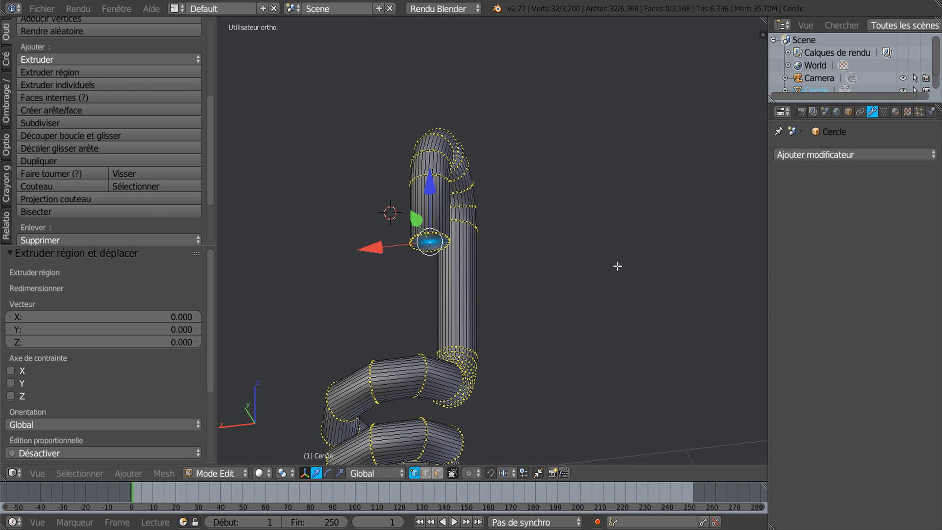
Return to Object Mode and add a Subdivision Surface modifier to the spring.
{"action": "key", "text": "Tab"}
{"action": "scroll", "coordinate": [617, 269], "scroll_direction": "down", "scroll_amount": 5}
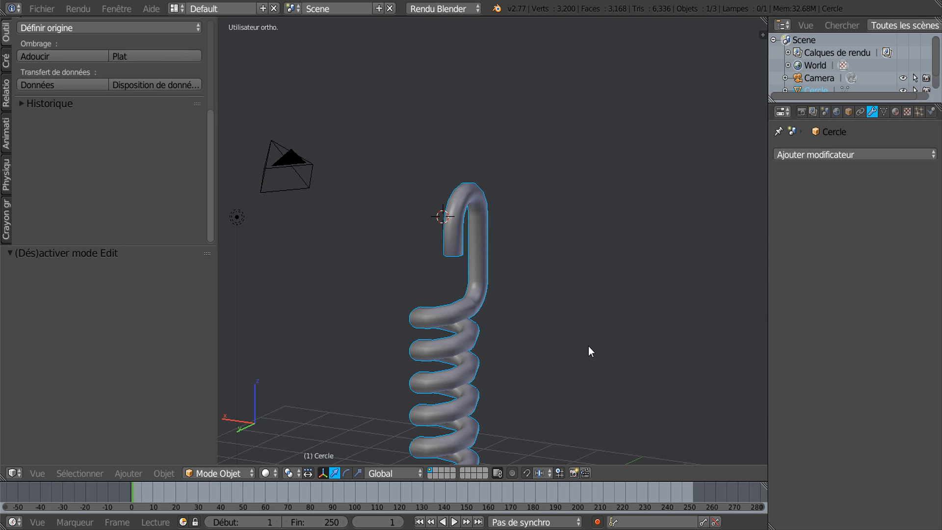
{"action": "middle_click_drag", "start_coordinate": [585, 334], "coordinate": [588, 297]}
{"action": "scroll", "coordinate": [501, 309], "scroll_direction": "up", "scroll_amount": 4}
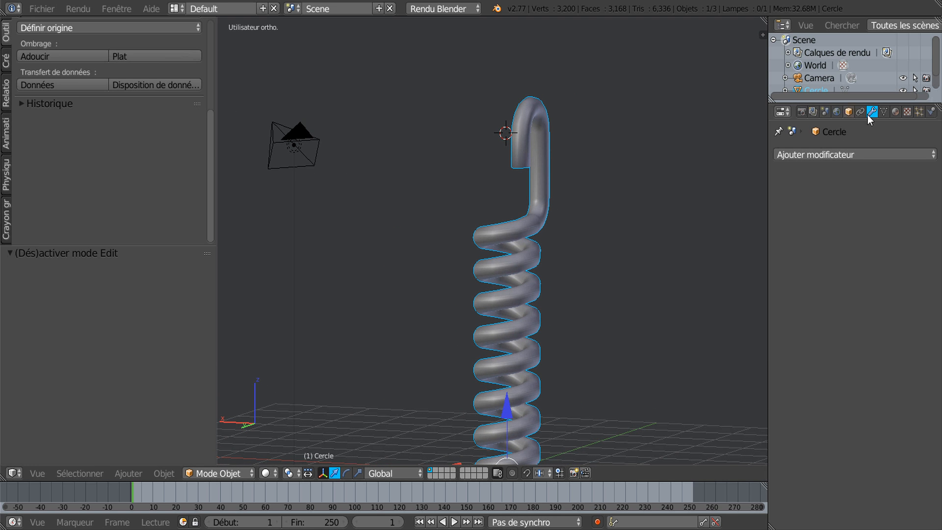
{"action": "left_click", "coordinate": [855, 154]}
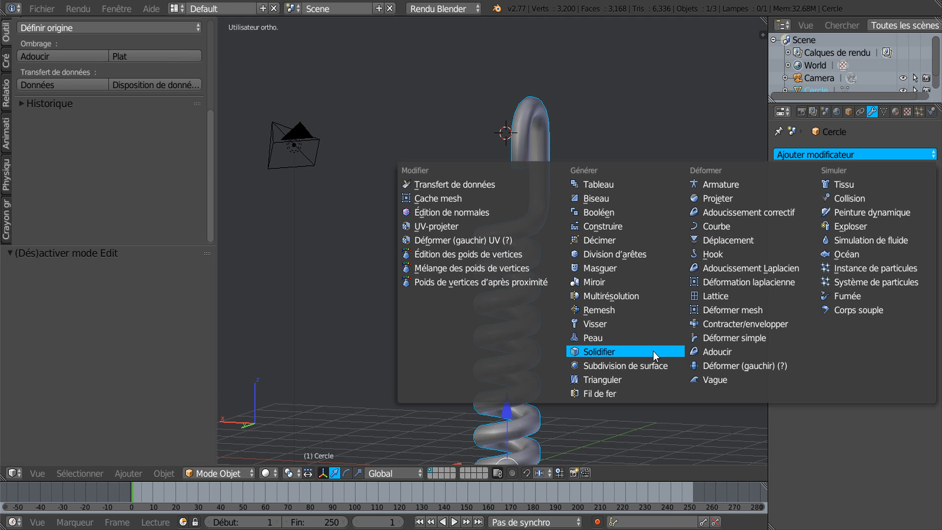
{"action": "left_click", "coordinate": [641, 366]}
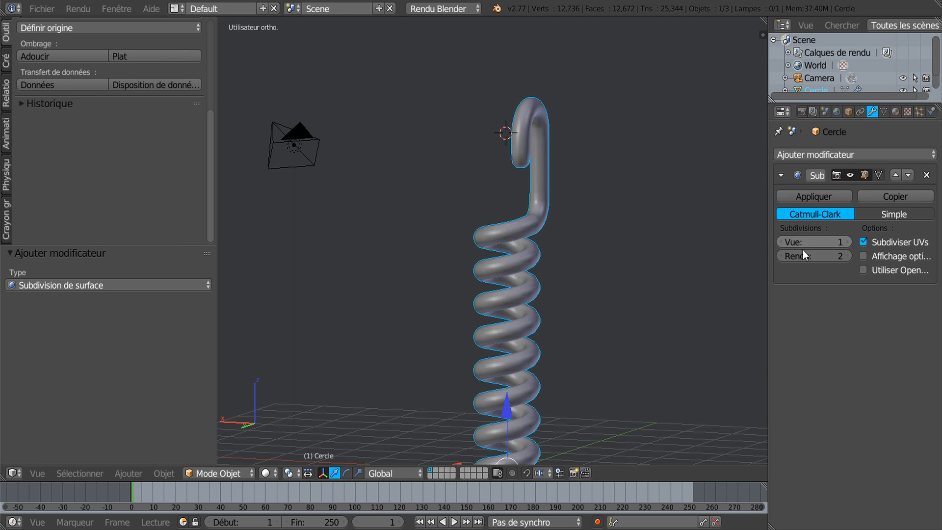
Set the Subdivision Surface modifier's view subdivisions to 2.
{"action": "scroll", "coordinate": [604, 273], "scroll_direction": "up", "scroll_amount": 3}
{"action": "scroll", "coordinate": [605, 273], "scroll_direction": "down", "scroll_amount": 1}
{"action": "left_click", "coordinate": [849, 240]}
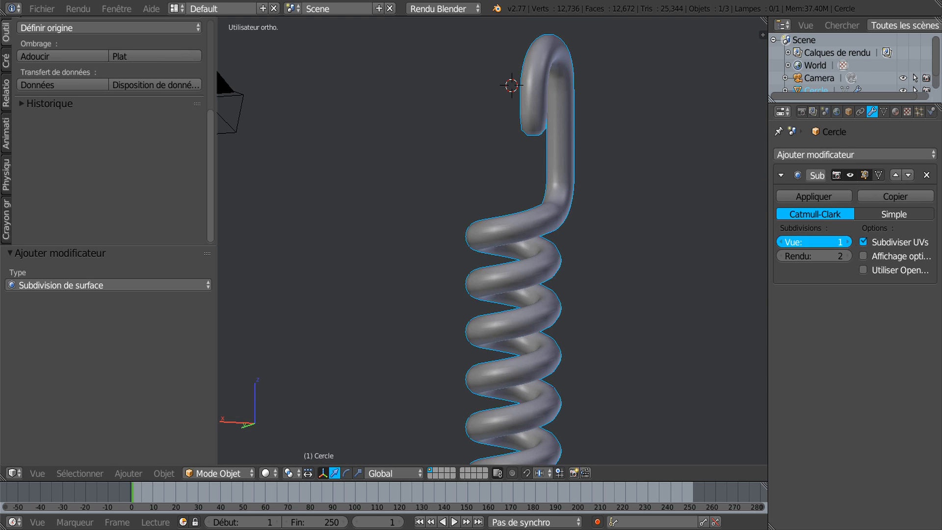
{"action": "left_click", "coordinate": [778, 243]}
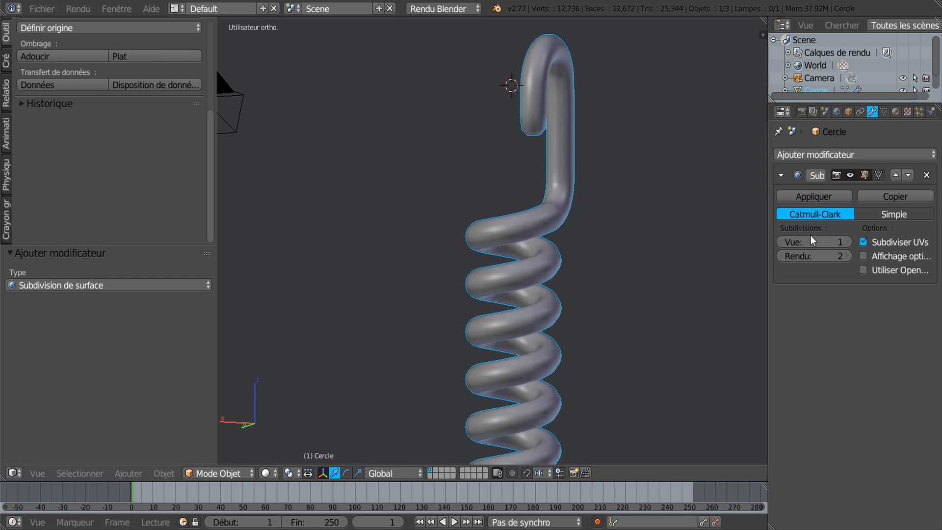
{"action": "left_click", "coordinate": [848, 240]}
In Edit Mode, add a single loop cut around the upper hook and slide it close to the tip, factor about -0.889.
{"action": "middle_click_drag", "start_coordinate": [661, 251], "coordinate": [633, 299], "text": "shift"}
{"action": "key", "text": "Tab"}
{"action": "scroll", "coordinate": [501, 114], "scroll_direction": "up", "scroll_amount": 4}
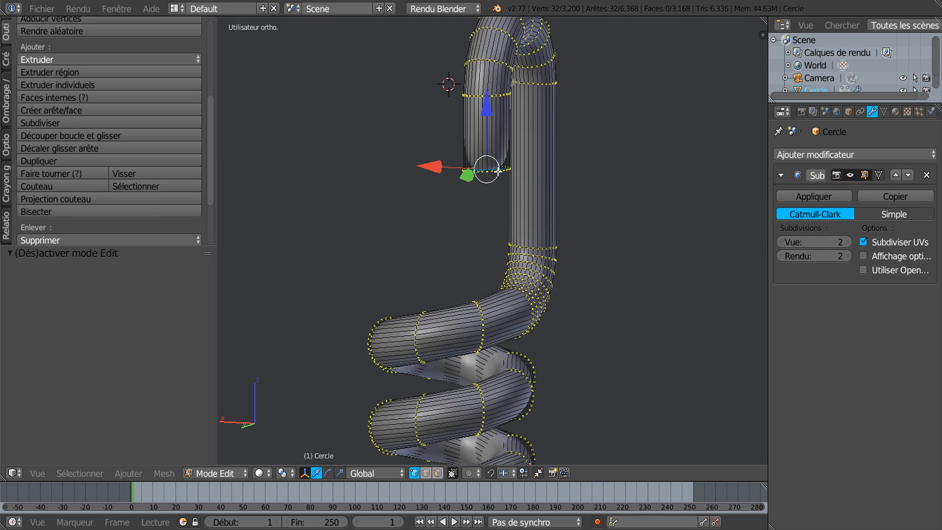
{"action": "key", "text": "ctrl+r"}
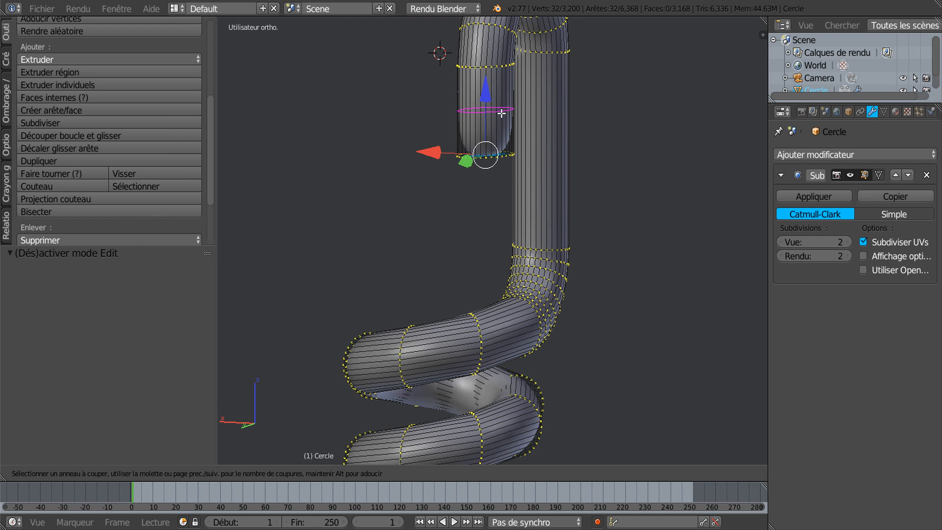
{"action": "left_click", "coordinate": [502, 118]}
{"action": "left_click", "coordinate": [505, 154]}
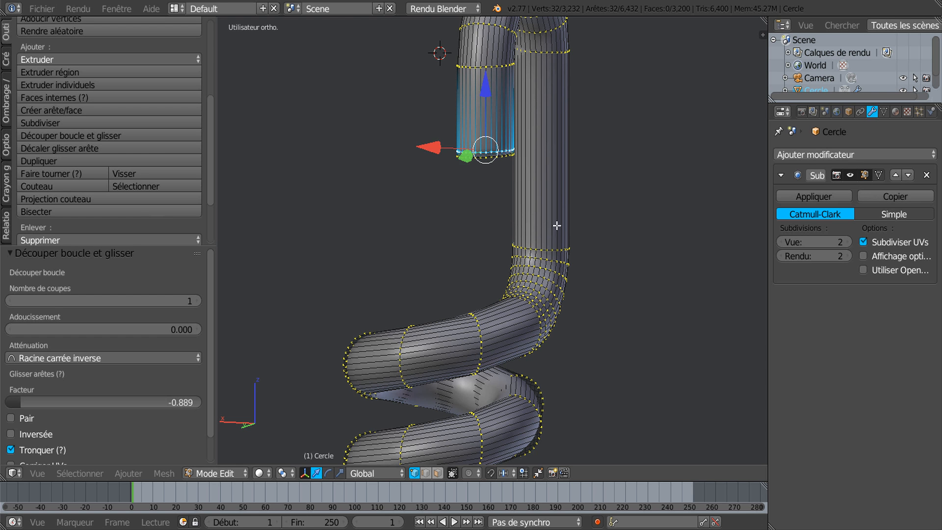
Add a loop cut around the lower hook, slide it close to the tip, and return to Object Mode.
{"action": "scroll", "coordinate": [564, 234], "scroll_direction": "down", "scroll_amount": 3}
{"action": "middle_click_drag", "start_coordinate": [594, 313], "coordinate": [610, 338]}
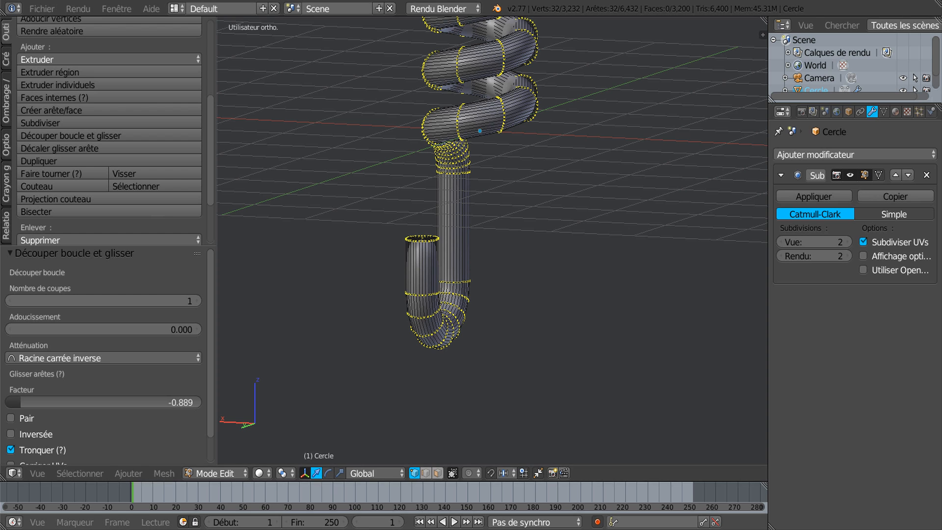
{"action": "key", "text": "ctrl+r"}
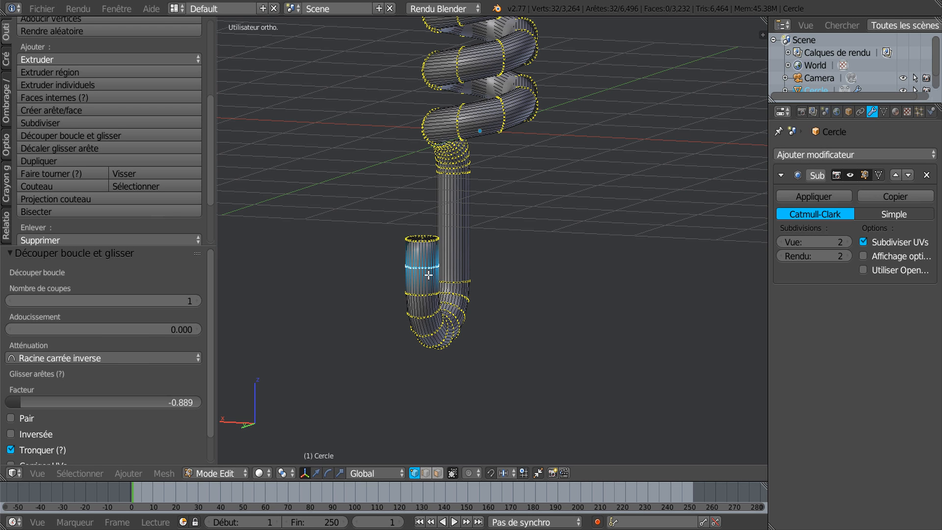
{"action": "left_click", "coordinate": [429, 262]}
{"action": "left_click", "coordinate": [429, 252]}
{"action": "middle_click_drag", "start_coordinate": [501, 387], "coordinate": [540, 298]}
{"action": "key", "text": "Tab"}
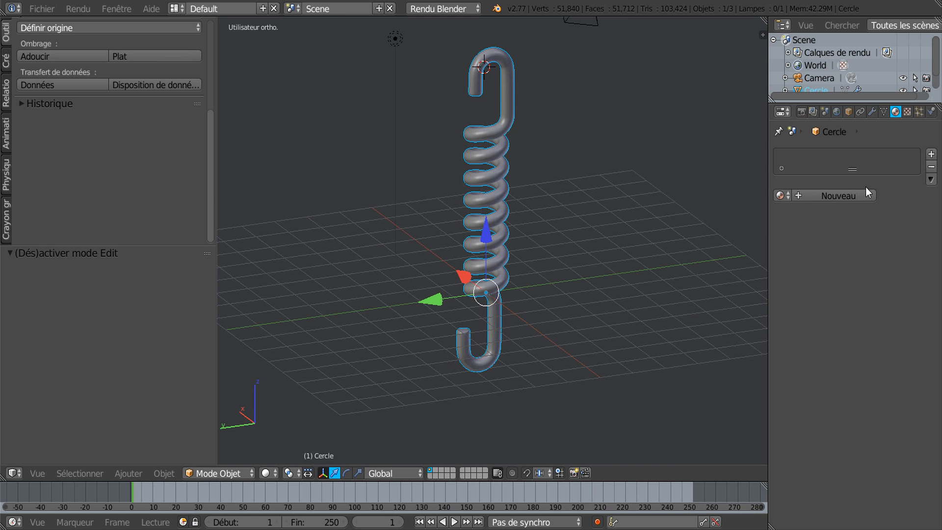
Create a new material for the spring and make it shadeless (Sans ombrage), widening the material properties area.
{"action": "left_click", "coordinate": [844, 196]}
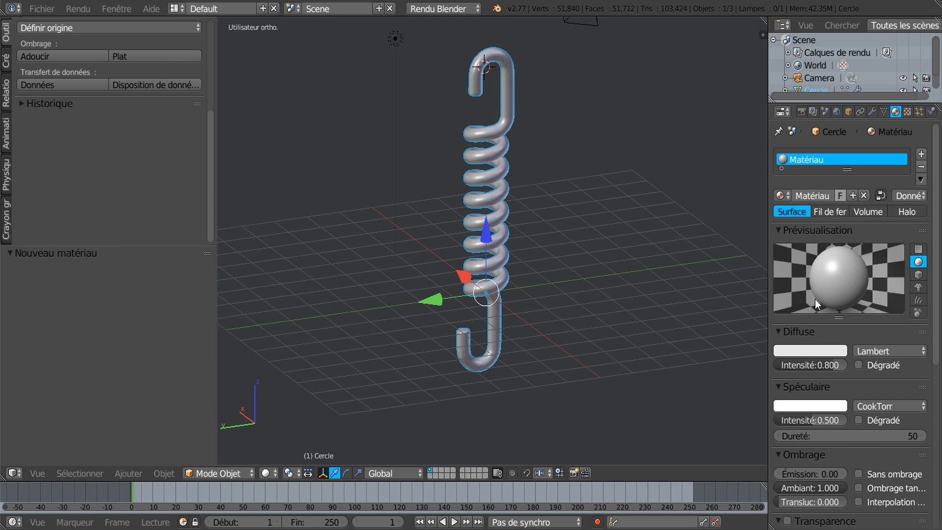
{"action": "scroll", "coordinate": [820, 304], "scroll_direction": "down", "scroll_amount": 5}
{"action": "left_click", "coordinate": [859, 347]}
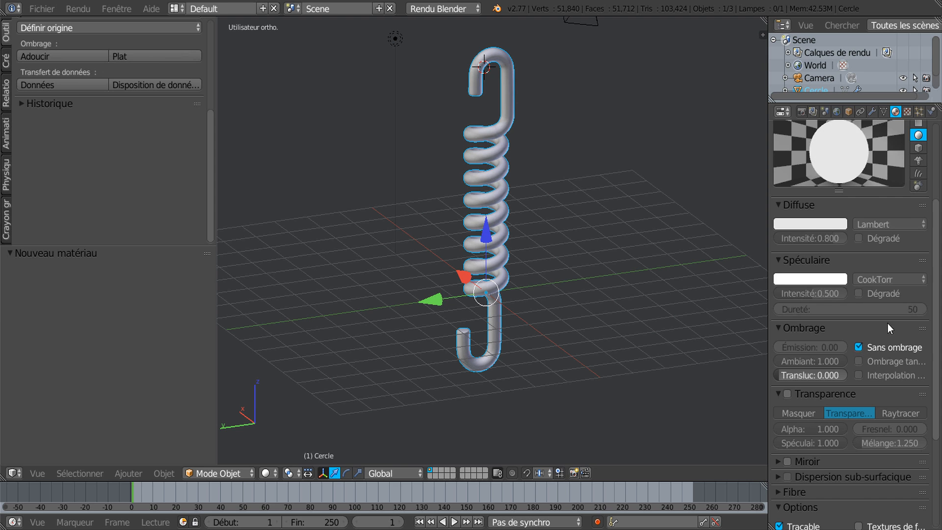
{"action": "scroll", "coordinate": [888, 319], "scroll_direction": "up", "scroll_amount": 5}
{"action": "scroll", "coordinate": [861, 439], "scroll_direction": "down", "scroll_amount": 4}
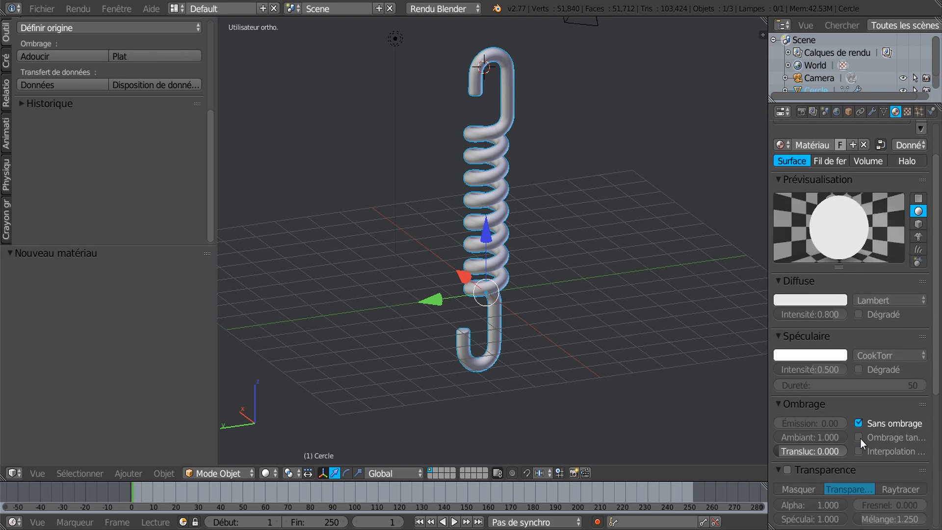
{"action": "scroll", "coordinate": [897, 205], "scroll_direction": "up", "scroll_amount": 4}
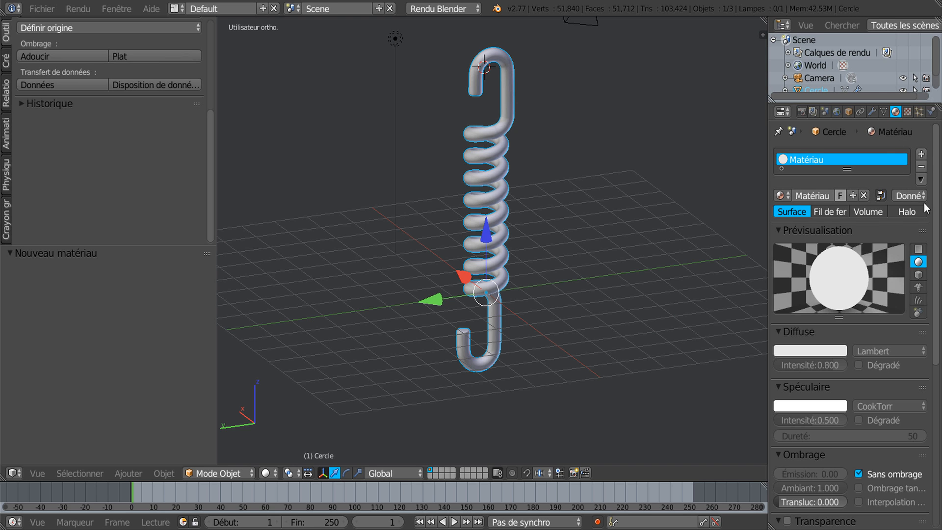
{"action": "scroll", "coordinate": [935, 209], "scroll_direction": "down", "scroll_amount": 3}
{"action": "scroll", "coordinate": [937, 208], "scroll_direction": "up", "scroll_amount": 3}
{"action": "left_click_drag", "start_coordinate": [770, 181], "coordinate": [689, 192]}
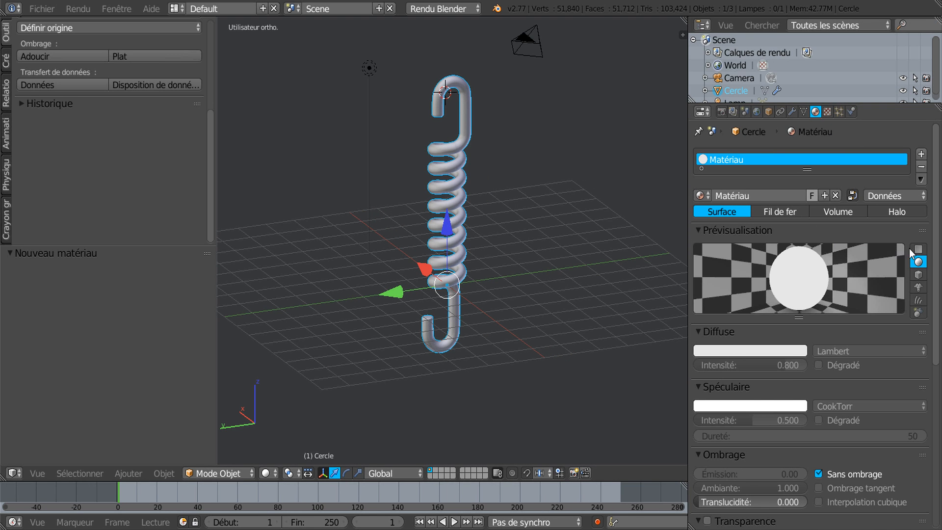
{"action": "scroll", "coordinate": [810, 295], "scroll_direction": "down", "scroll_amount": 5}
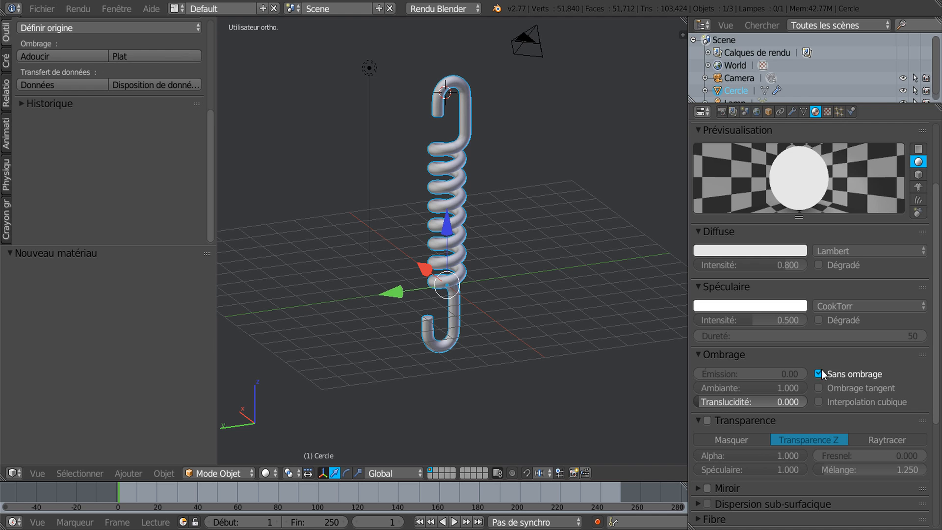
Add a new texture of type Image ou vidéo to the spring's material.
{"action": "left_click", "coordinate": [828, 112]}
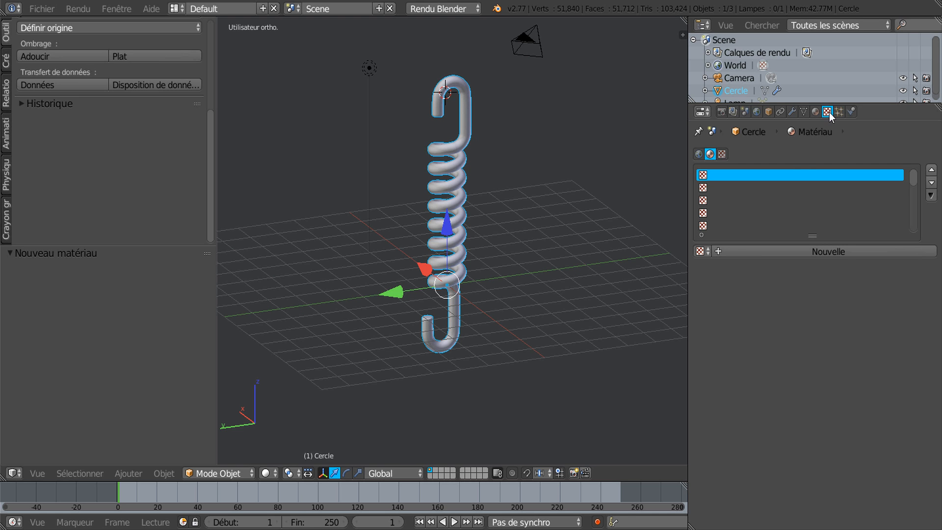
{"action": "left_click", "coordinate": [830, 251]}
{"action": "scroll", "coordinate": [831, 252], "scroll_direction": "down", "scroll_amount": 8}
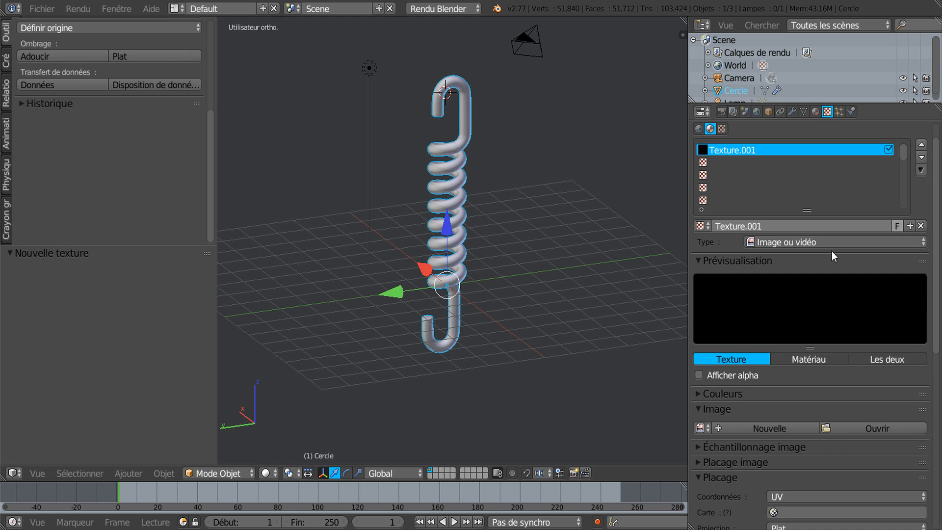
{"action": "scroll", "coordinate": [851, 259], "scroll_direction": "up", "scroll_amount": 4}
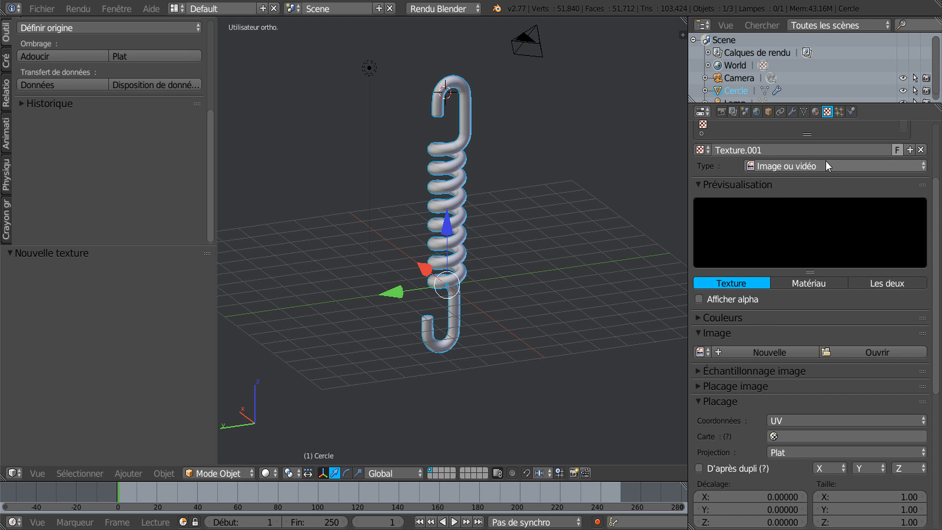
{"action": "left_click", "coordinate": [826, 164]}
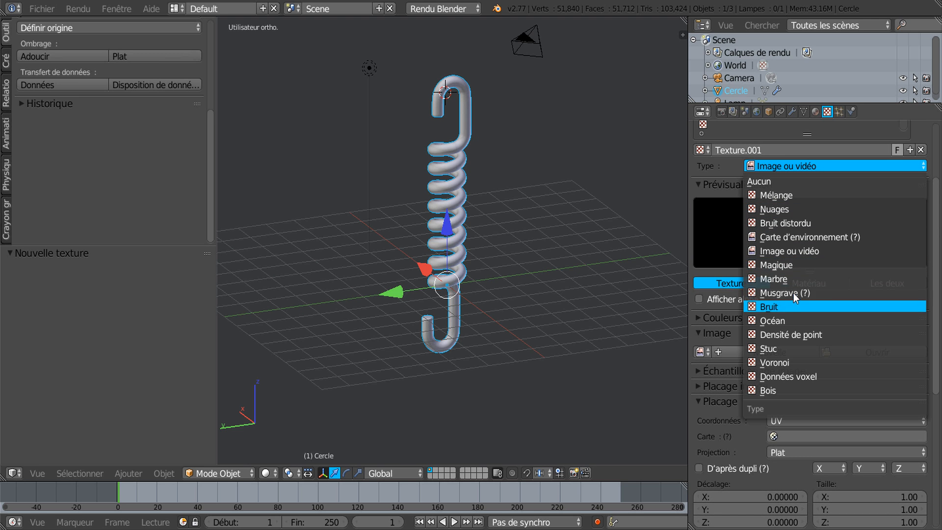
{"action": "left_click", "coordinate": [777, 251]}
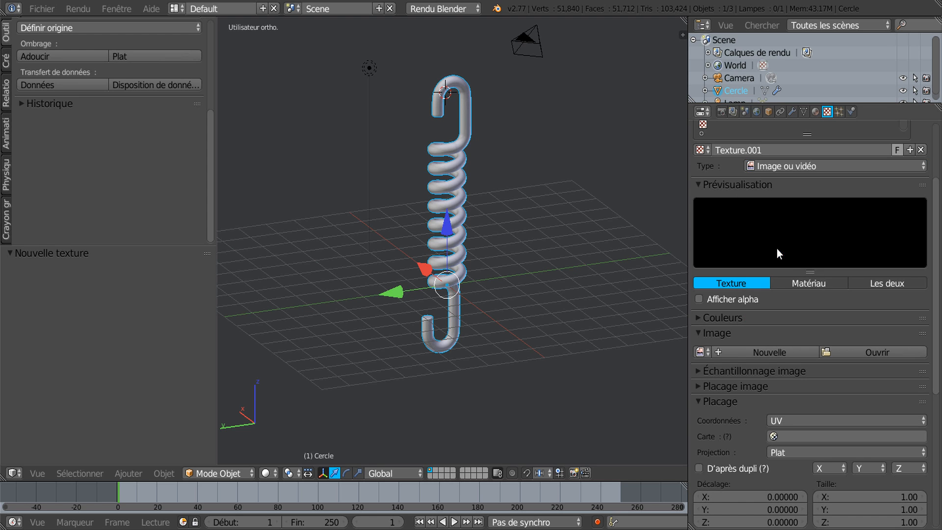
Set the texture's mapping coordinates to Réflexion.
{"action": "scroll", "coordinate": [877, 342], "scroll_direction": "down", "scroll_amount": 3}
{"action": "left_click", "coordinate": [841, 372]}
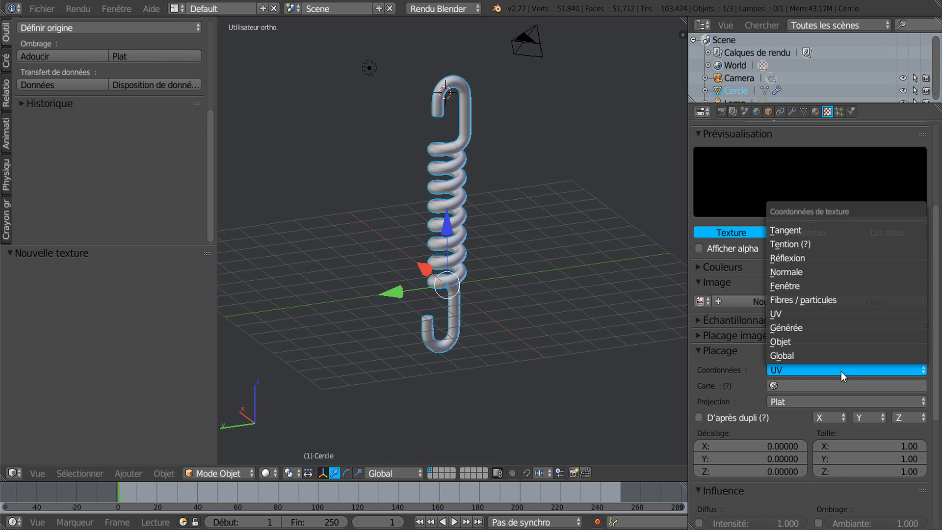
{"action": "left_click", "coordinate": [800, 258]}
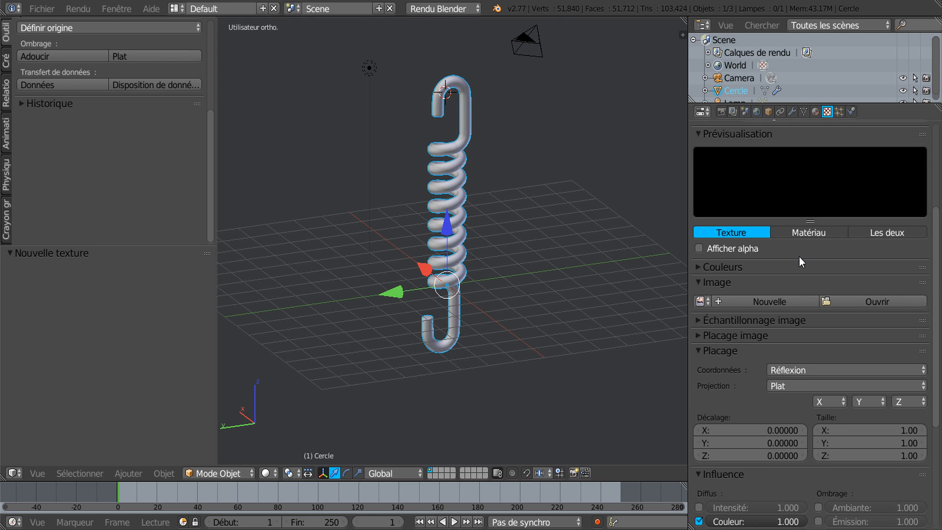
Load chrome ultra.png from the recent Chrome folder as the texture image, using thumbnail display to choose it.
{"action": "left_click", "coordinate": [859, 301]}
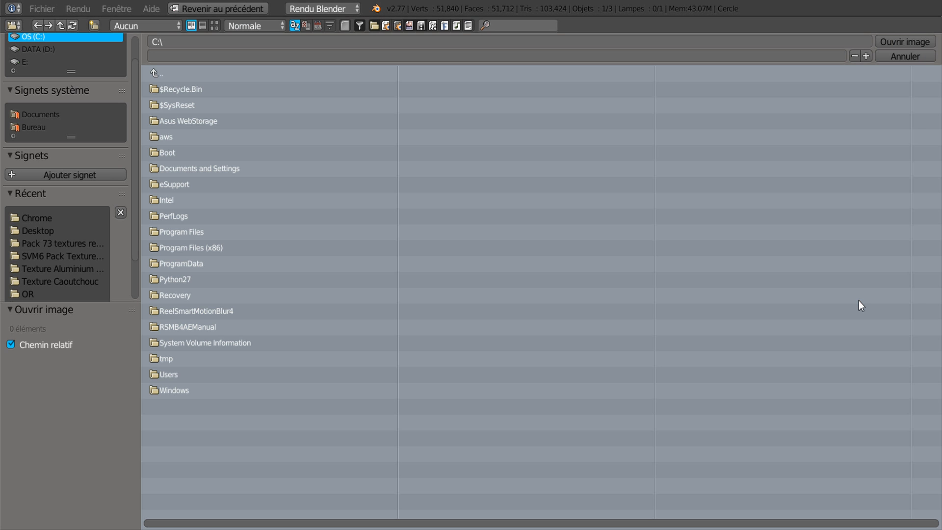
{"action": "left_click", "coordinate": [20, 220]}
{"action": "left_click", "coordinate": [214, 25]}
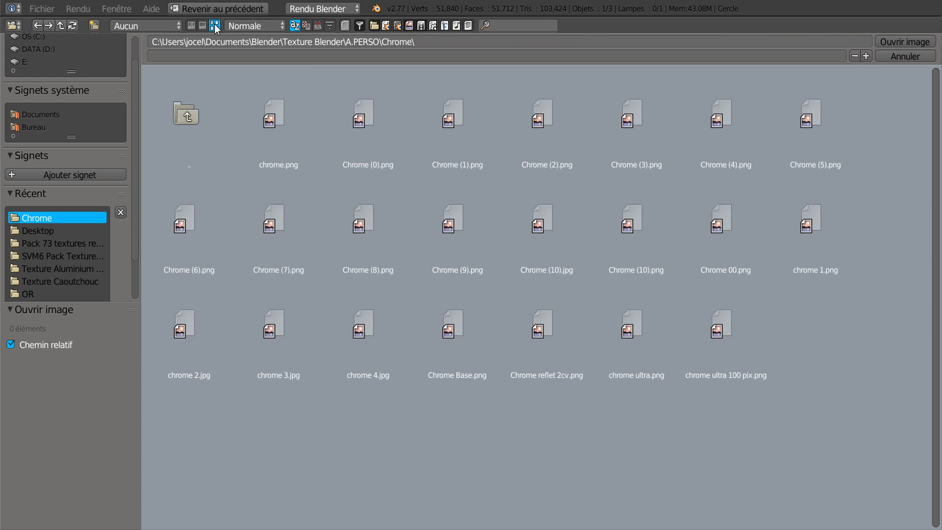
{"action": "left_click", "coordinate": [648, 311]}
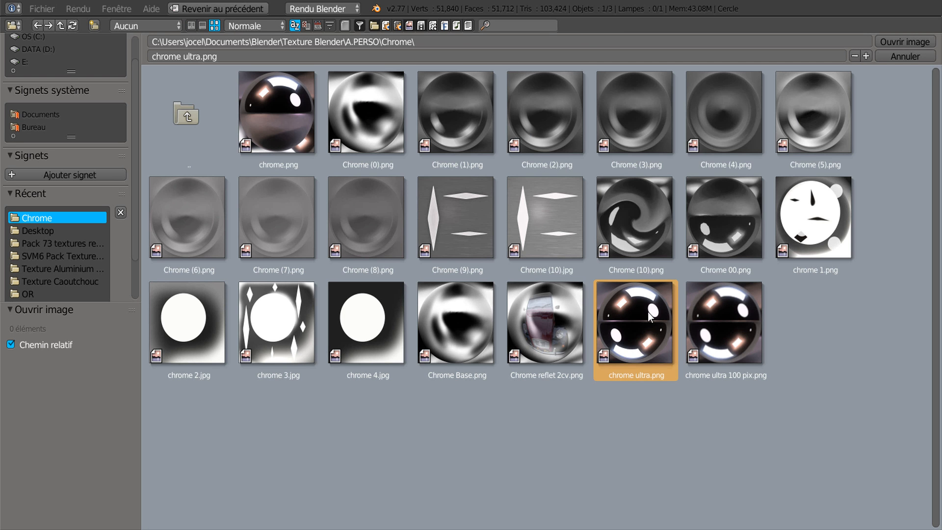
{"action": "left_click", "coordinate": [902, 42]}
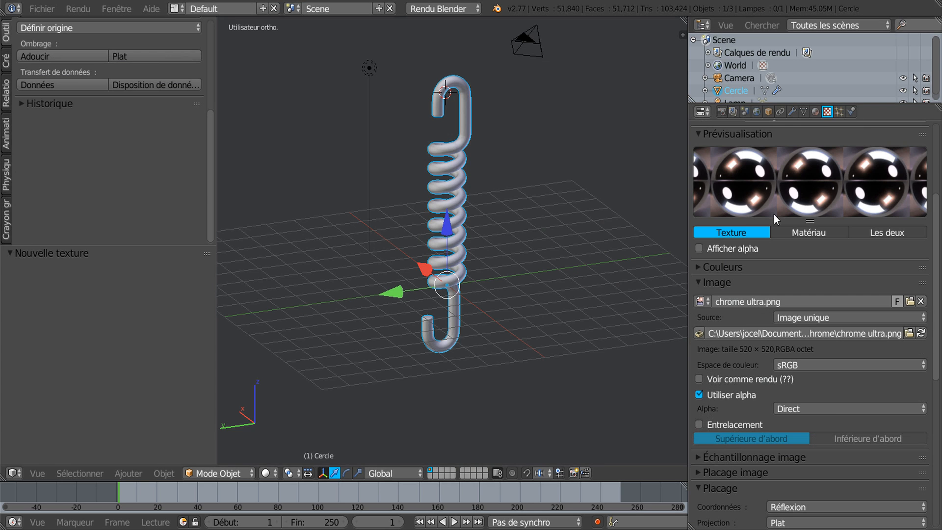
Set the viewport shading to Matériau, deselect everything, and inspect the chrome spring from several angles in an enlarged 3D view.
{"action": "left_click", "coordinate": [267, 473]}
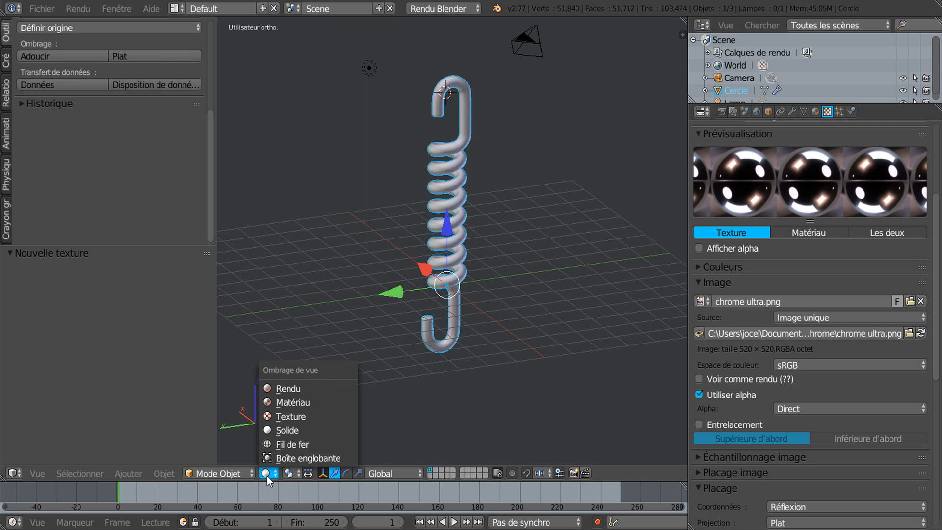
{"action": "left_click", "coordinate": [272, 400]}
{"action": "middle_click_drag", "start_coordinate": [525, 294], "coordinate": [485, 309]}
{"action": "key", "text": "a"}
{"action": "scroll", "coordinate": [515, 235], "scroll_direction": "up", "scroll_amount": 3}
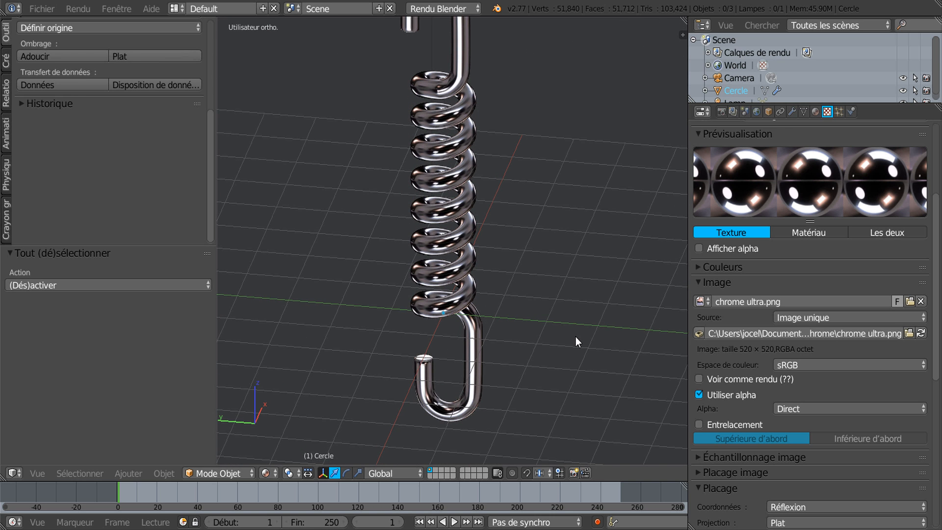
{"action": "middle_click_drag", "start_coordinate": [556, 242], "coordinate": [582, 288]}
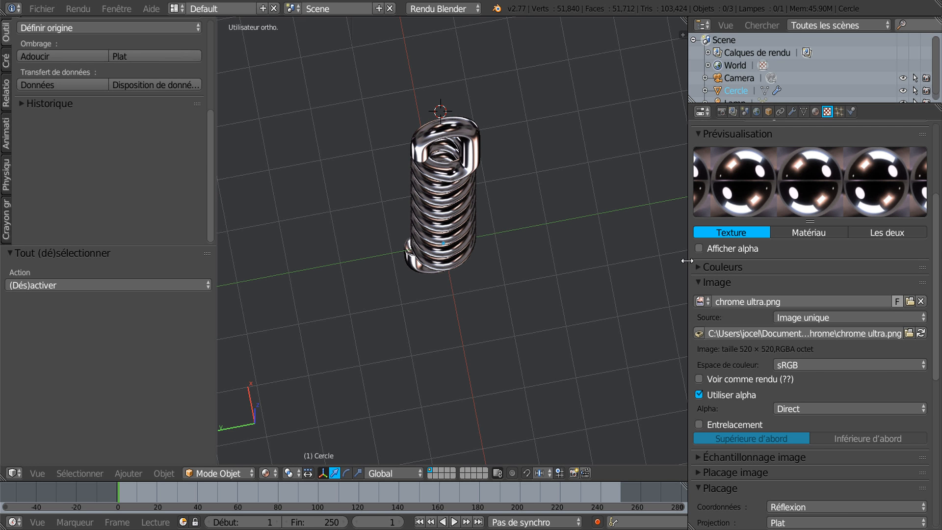
{"action": "left_click_drag", "start_coordinate": [689, 260], "coordinate": [806, 250]}
{"action": "middle_click_drag", "start_coordinate": [674, 290], "coordinate": [580, 331]}
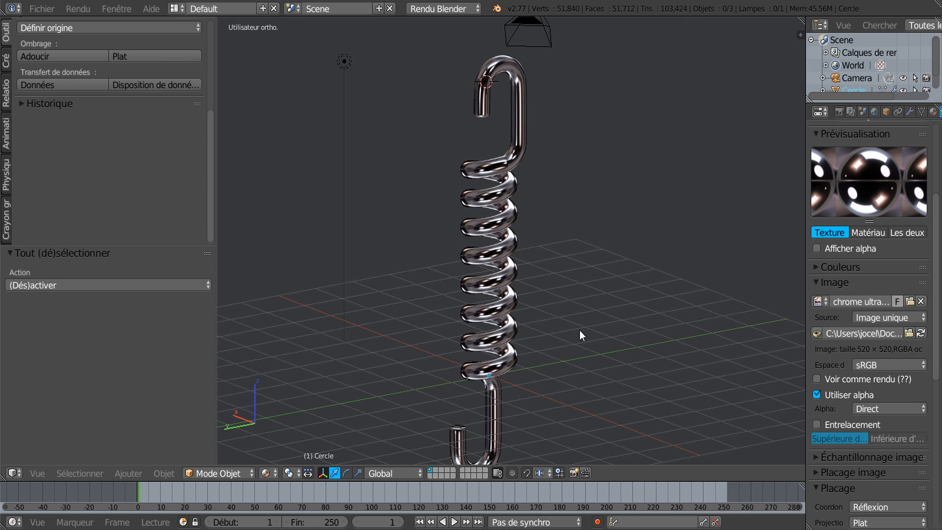
{"action": "scroll", "coordinate": [573, 332], "scroll_direction": "up", "scroll_amount": 2}
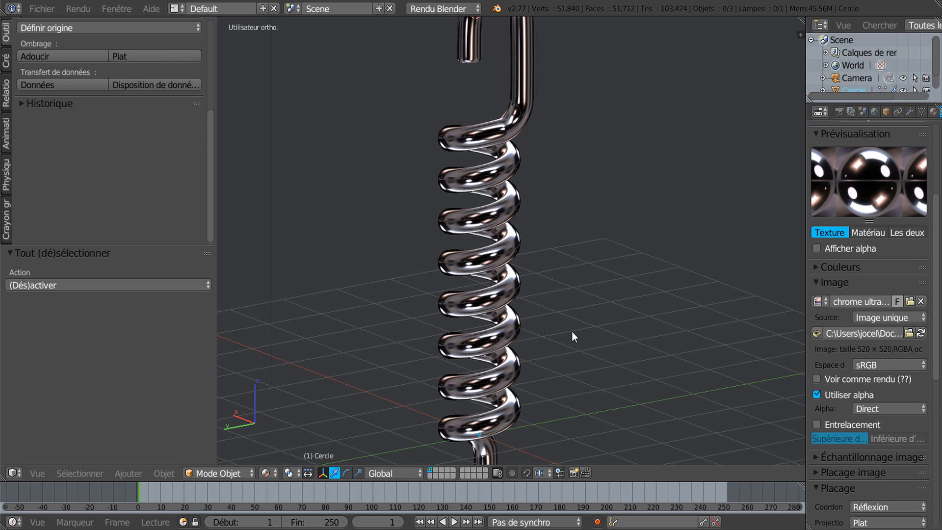
{"action": "scroll", "coordinate": [589, 320], "scroll_direction": "down", "scroll_amount": 2}
{"action": "scroll", "coordinate": [573, 346], "scroll_direction": "up", "scroll_amount": 3}
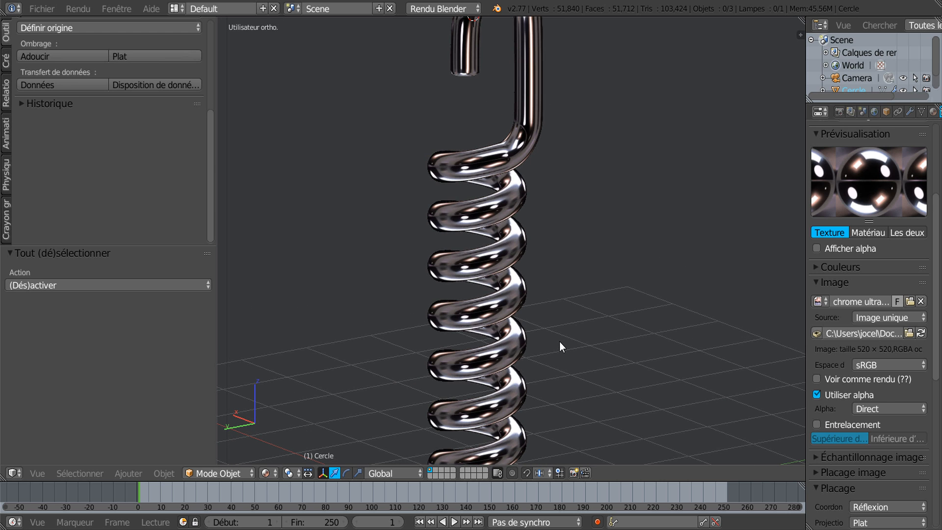
Delete the finished spring object from the scene.
{"action": "right_click", "coordinate": [521, 339]}
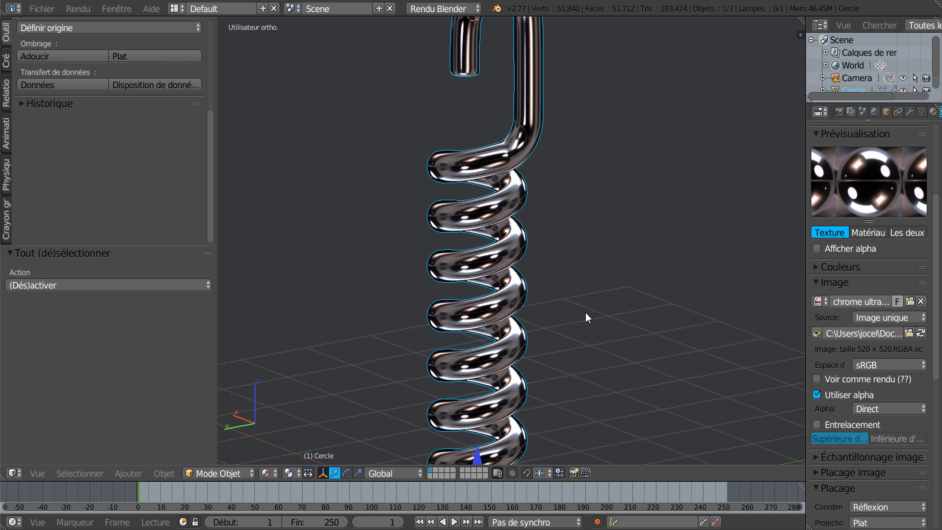
{"action": "key", "text": "x"}
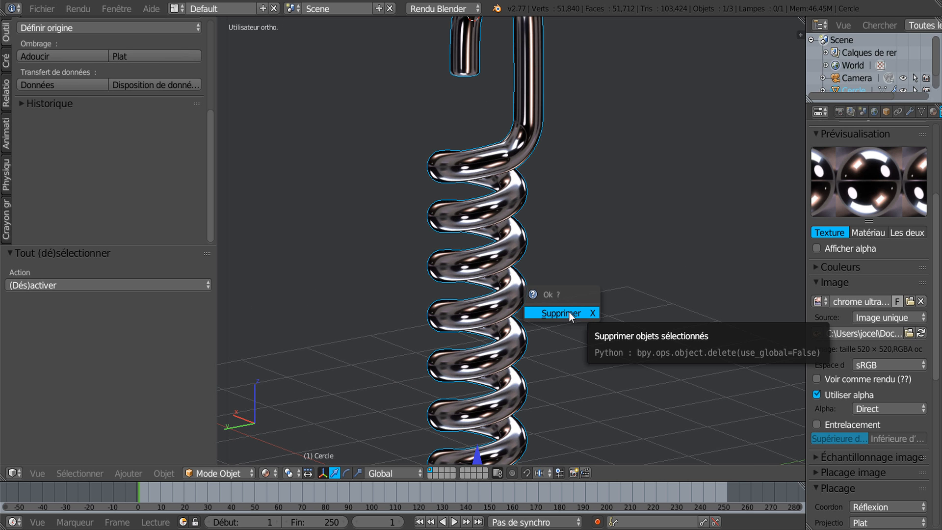
{"action": "left_click", "coordinate": [569, 314]}
{"action": "scroll", "coordinate": [570, 312], "scroll_direction": "down", "scroll_amount": 2}
{"action": "mouse_move", "coordinate": [570, 311]}
{"action": "middle_mouse_down"}
{"action": "mouse_move", "coordinate": [561, 366]}
{"action": "mouse_move", "coordinate": [581, 305]}
{"action": "middle_mouse_up"}
{"action": "scroll", "coordinate": [563, 329], "scroll_direction": "up", "scroll_amount": 2}
{"action": "scroll", "coordinate": [564, 328], "scroll_direction": "down", "scroll_amount": 1}
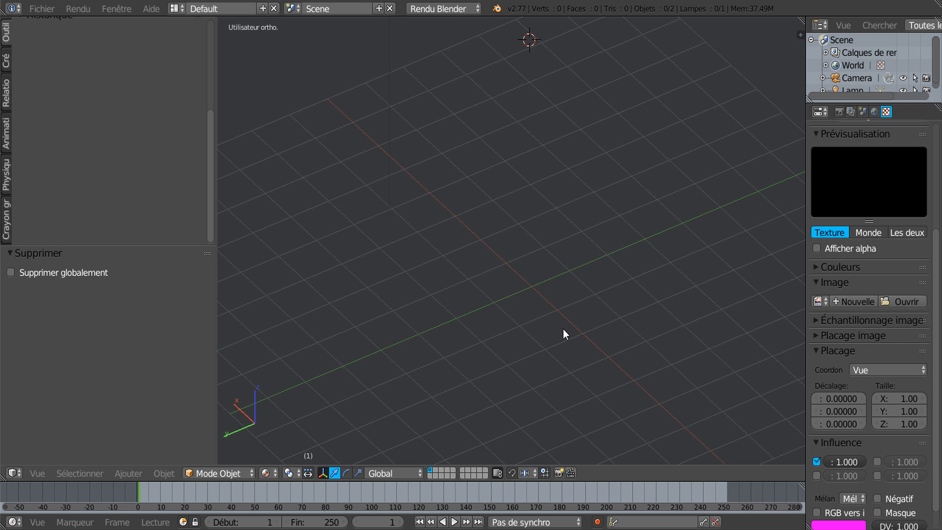
Snap the 3D cursor to the scene's centre and switch to the top view.
{"action": "key", "text": "shift+s"}
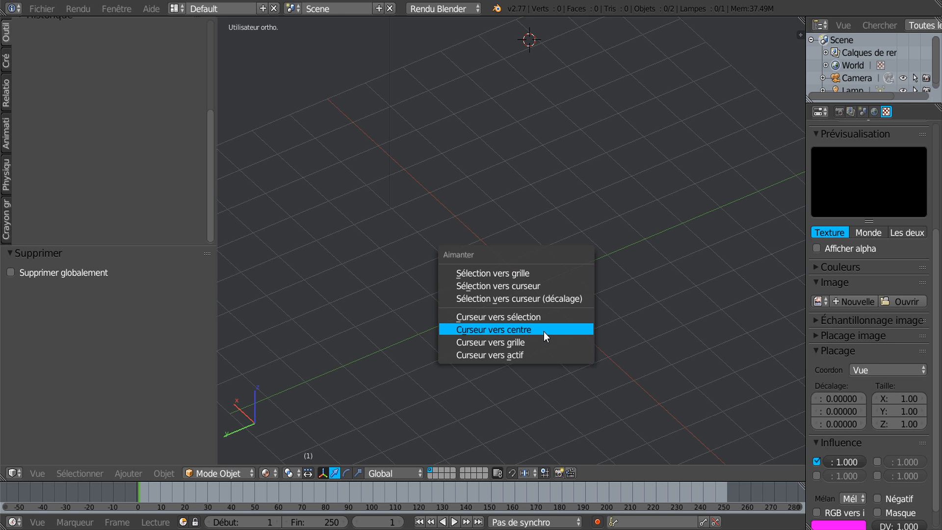
{"action": "left_click", "coordinate": [544, 332]}
{"action": "middle_click_drag", "start_coordinate": [544, 332], "coordinate": [491, 313]}
{"action": "key", "text": "KP_7"}
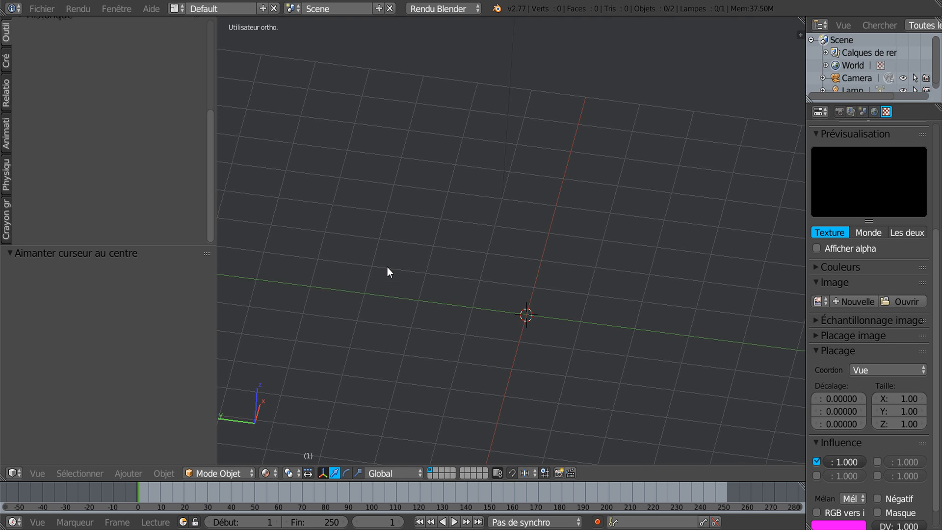
{"action": "scroll", "coordinate": [388, 269], "scroll_direction": "down", "scroll_amount": 2}
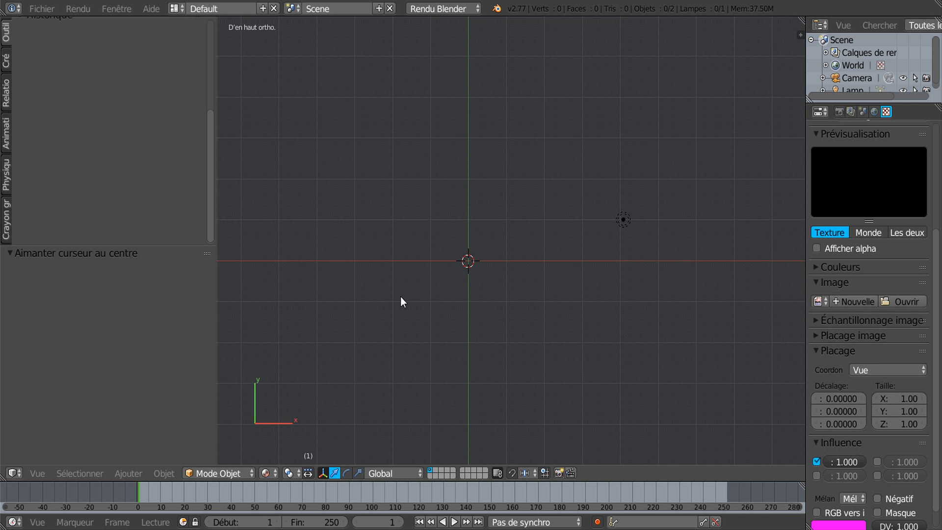
Enlarge the 3D view by narrowing its neighbouring panels and add a plane mesh at the scene's centre.
{"action": "left_click_drag", "start_coordinate": [211, 275], "coordinate": [164, 284]}
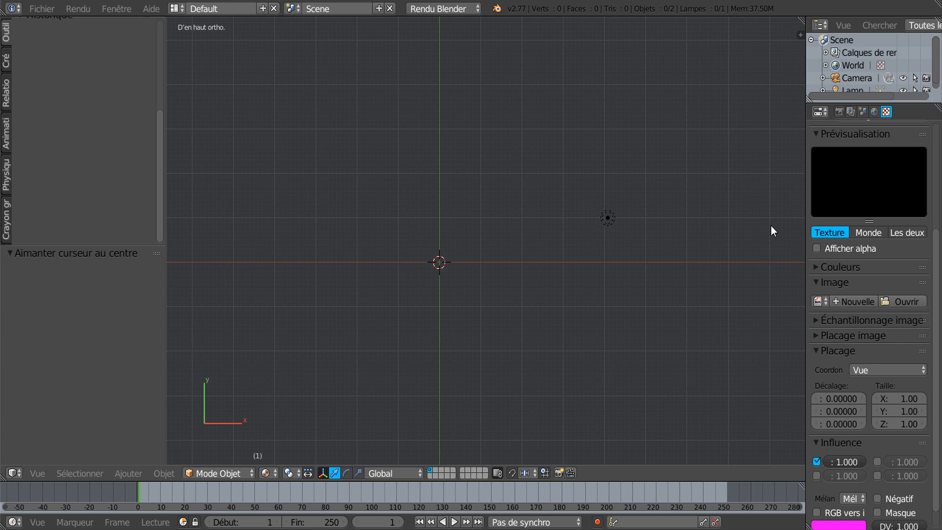
{"action": "left_click_drag", "start_coordinate": [806, 249], "coordinate": [856, 251]}
{"action": "middle_click_drag", "start_coordinate": [550, 292], "coordinate": [590, 307], "text": "shift"}
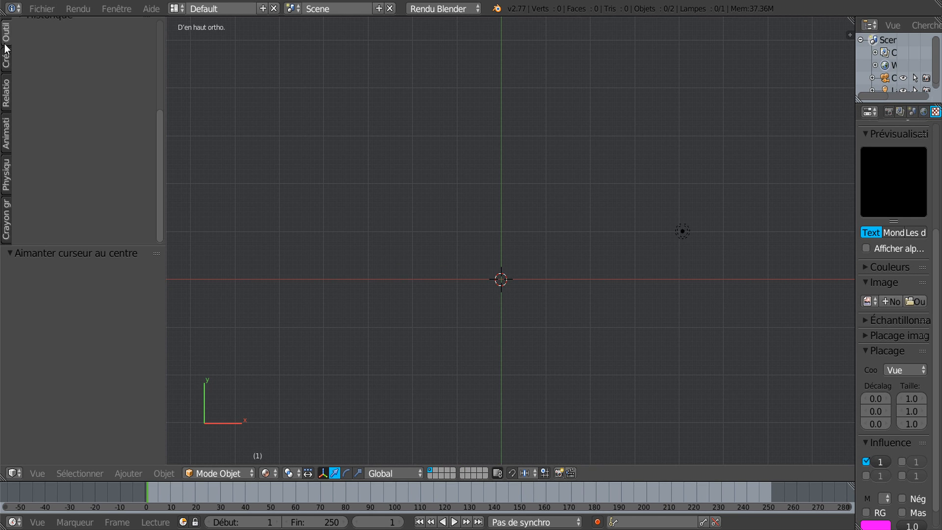
{"action": "left_click", "coordinate": [6, 60]}
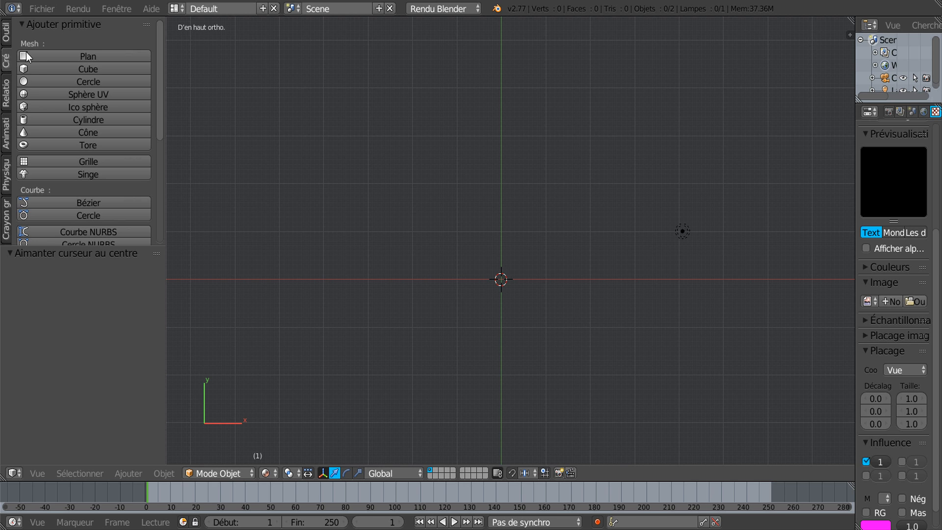
{"action": "left_click", "coordinate": [68, 54]}
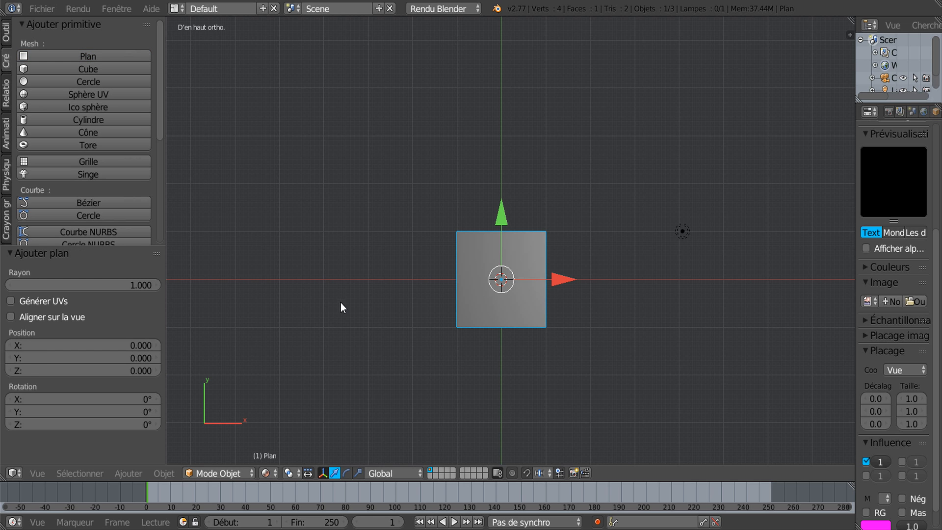
In Edit mode, delete the plane's two vertices on the negative X side, keeping only the opposite edge.
{"action": "key", "text": "Tab"}
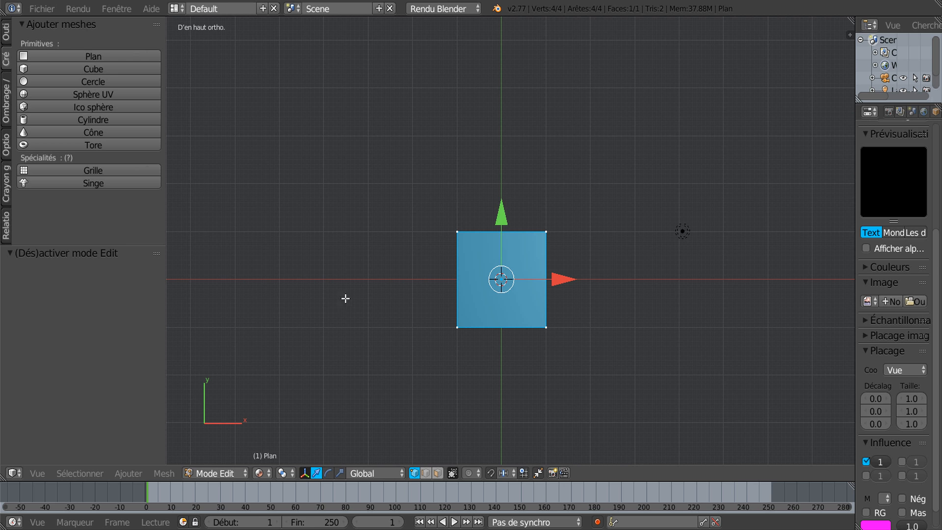
{"action": "scroll", "coordinate": [465, 322], "scroll_direction": "up", "scroll_amount": 2}
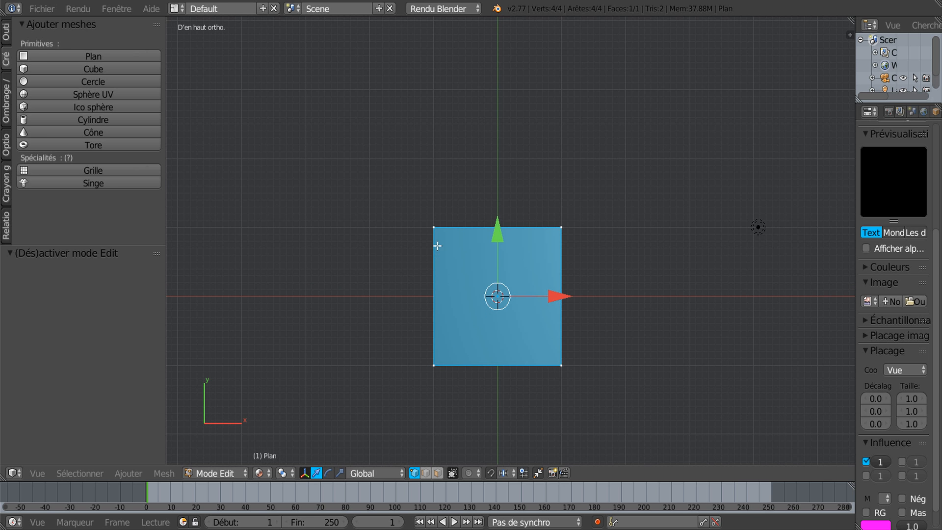
{"action": "right_click", "coordinate": [436, 230]}
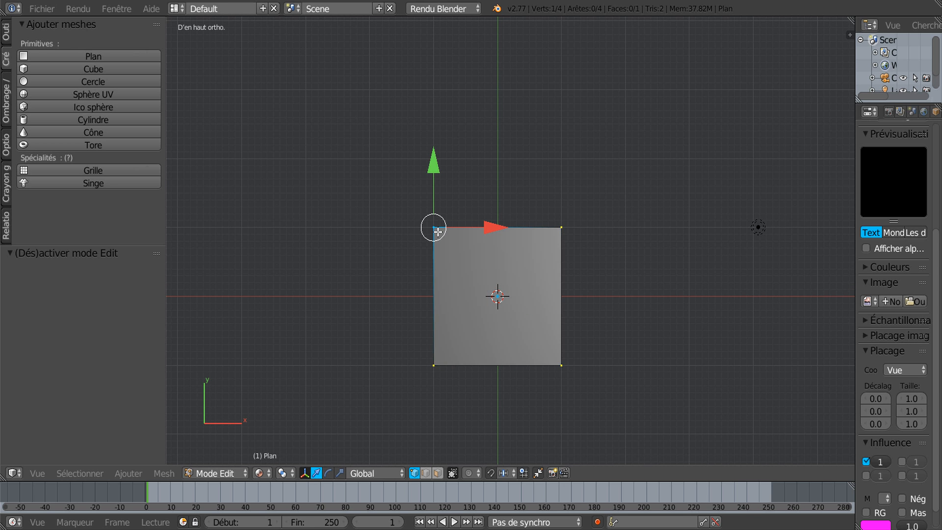
{"action": "right_click", "coordinate": [435, 366], "text": "shift"}
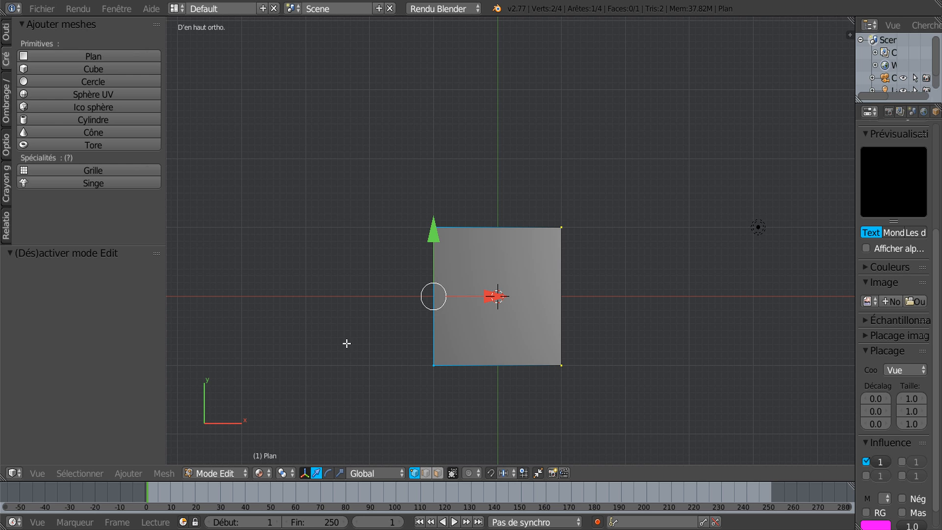
{"action": "key", "text": "x"}
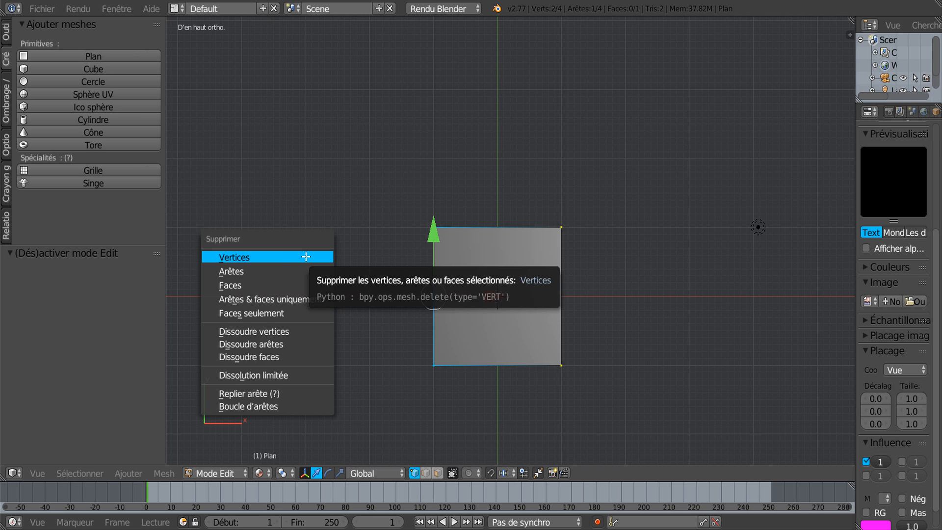
{"action": "left_click", "coordinate": [261, 256]}
Add one centred loop cut to the remaining edge.
{"action": "middle_click_drag", "start_coordinate": [612, 332], "coordinate": [561, 269], "text": "shift"}
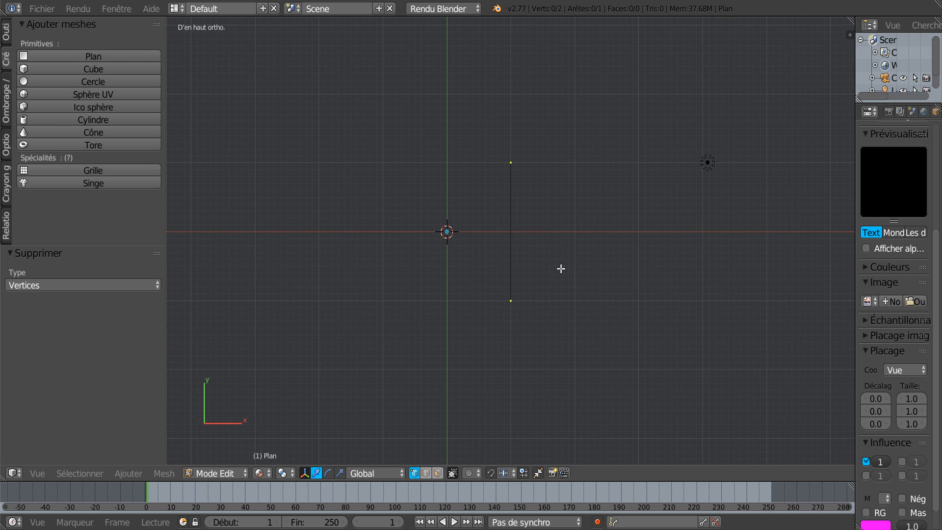
{"action": "key", "text": "ctrl+r"}
{"action": "left_click", "coordinate": [511, 229]}
{"action": "right_click", "coordinate": [511, 230]}
{"action": "scroll", "coordinate": [550, 292], "scroll_direction": "up", "scroll_amount": 2}
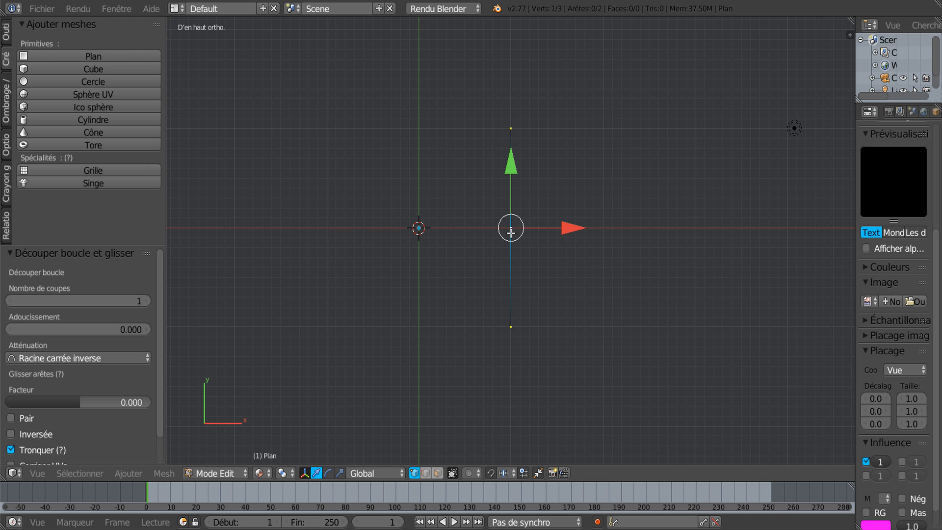
Move the edge's new middle vertex outward along the positive X axis to shape a V profile.
{"action": "left_click_drag", "start_coordinate": [568, 226], "coordinate": [721, 209]}
{"action": "scroll", "coordinate": [708, 269], "scroll_direction": "down", "scroll_amount": 1}
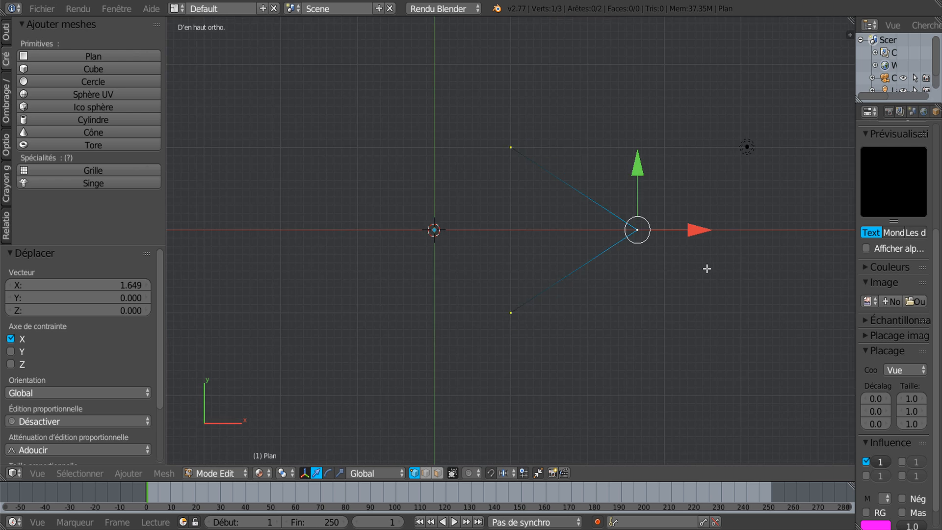
{"action": "left_click_drag", "start_coordinate": [677, 230], "coordinate": [655, 234]}
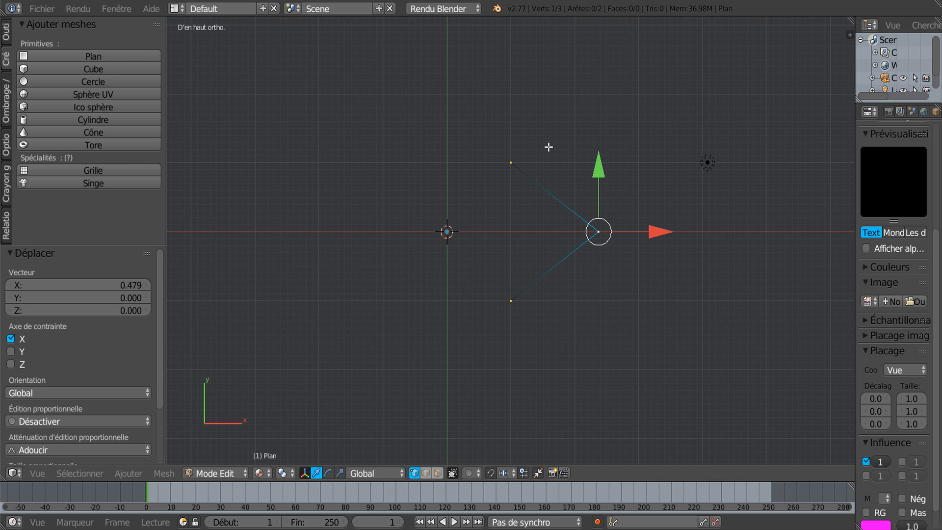
{"action": "scroll", "coordinate": [518, 286], "scroll_direction": "down", "scroll_amount": 1}
{"action": "middle_click_drag", "start_coordinate": [551, 297], "coordinate": [506, 290], "text": "shift"}
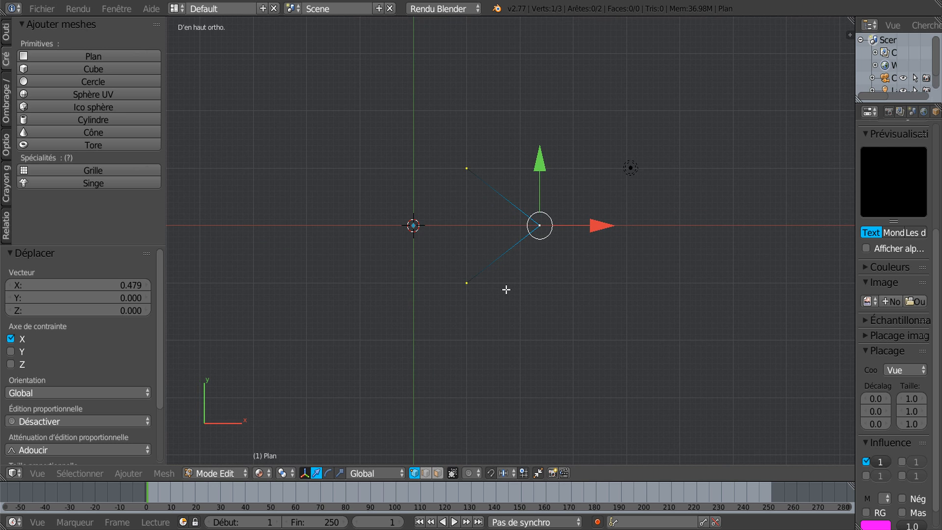
{"action": "scroll", "coordinate": [508, 290], "scroll_direction": "up", "scroll_amount": 2}
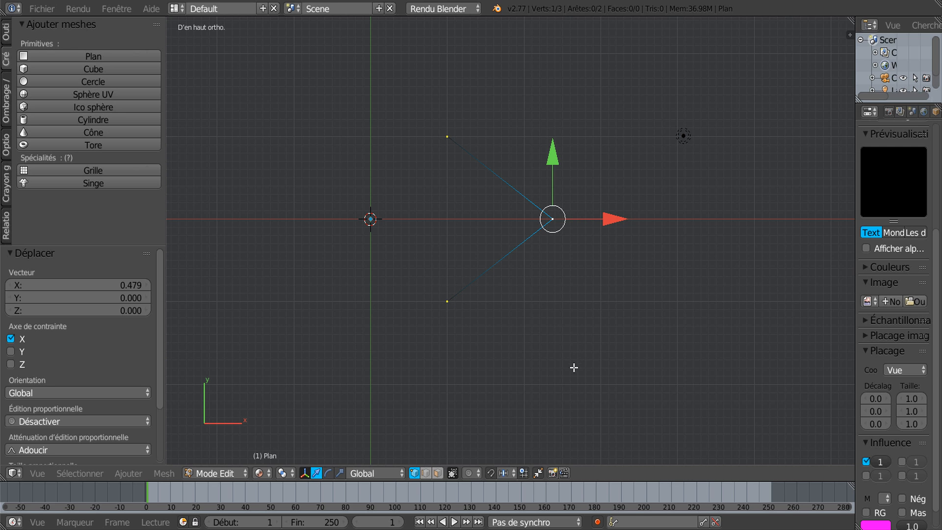
Rotate the whole V profile 90° around X and, in front view, move it about -0.345 along X.
{"action": "key", "text": "a"}
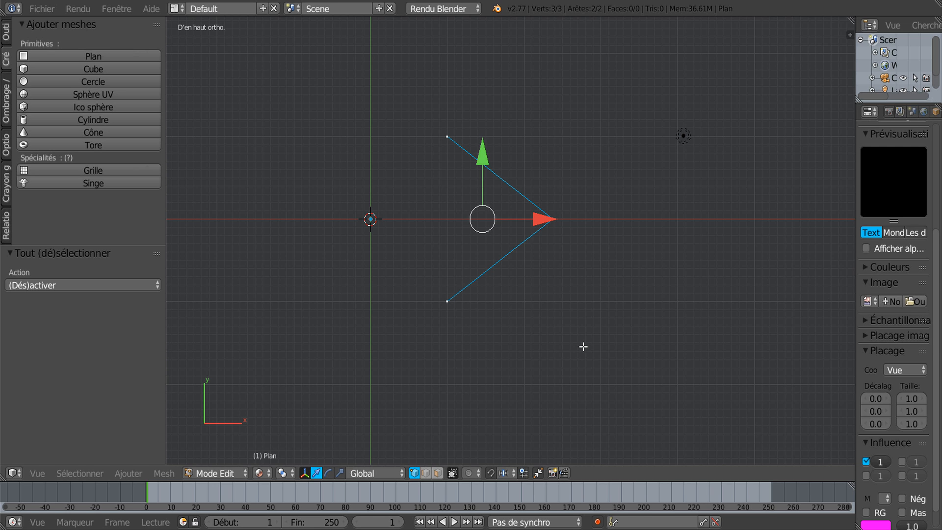
{"action": "type", "text": "r90"}
{"action": "key", "text": "Return"}
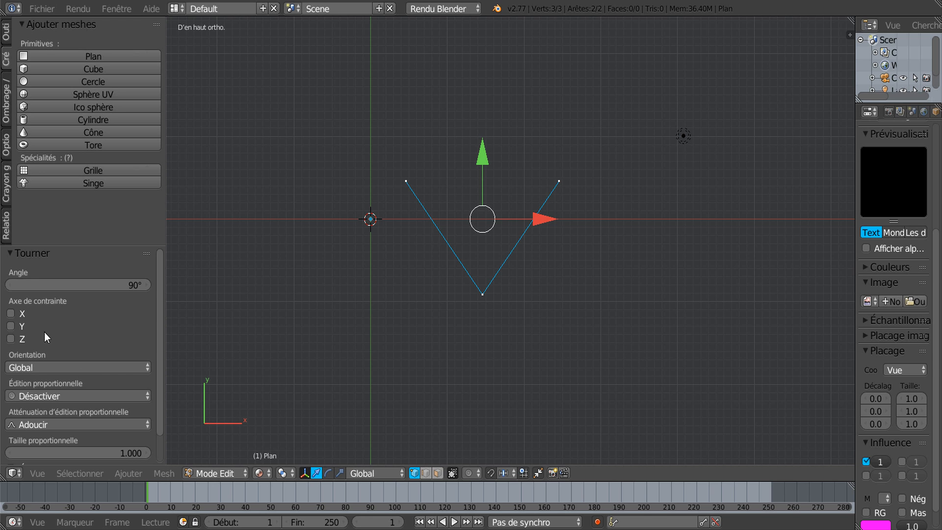
{"action": "left_click", "coordinate": [11, 314]}
{"action": "key", "text": "KP_1"}
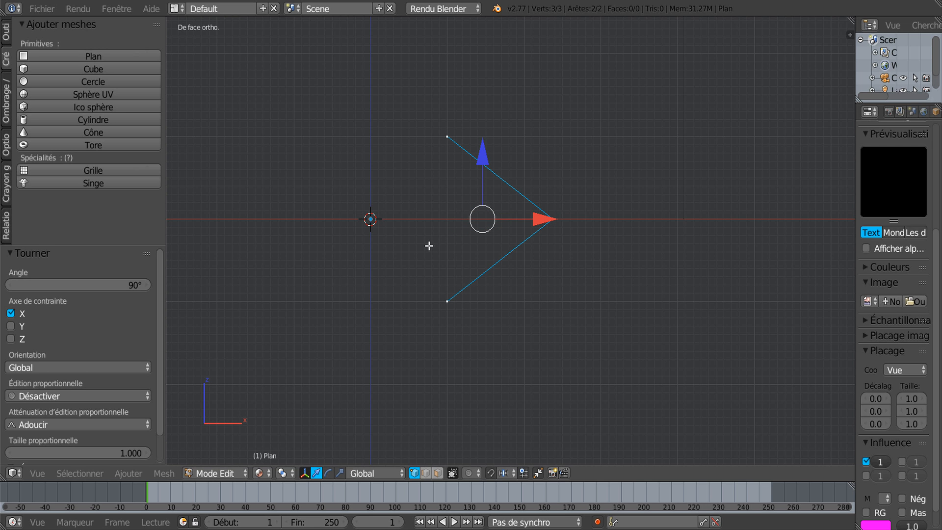
{"action": "scroll", "coordinate": [390, 226], "scroll_direction": "up", "scroll_amount": 1}
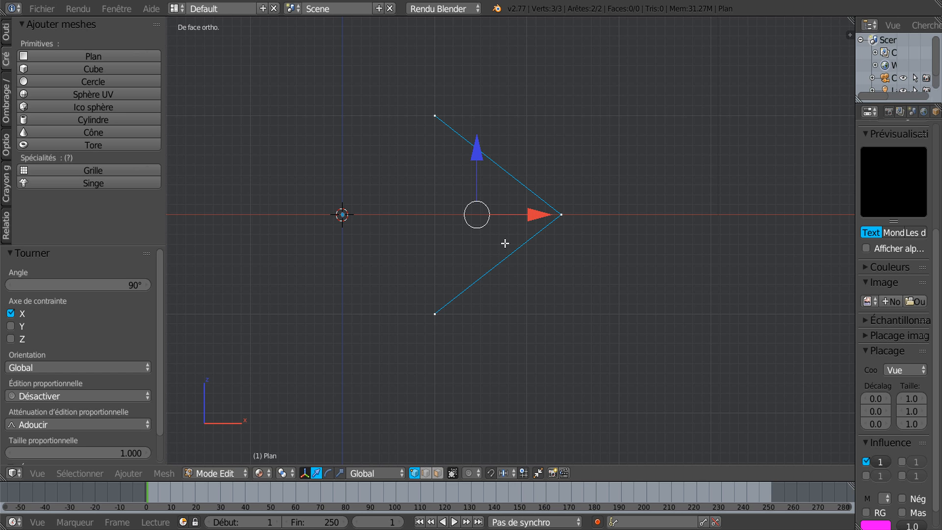
{"action": "left_click_drag", "start_coordinate": [533, 215], "coordinate": [506, 219]}
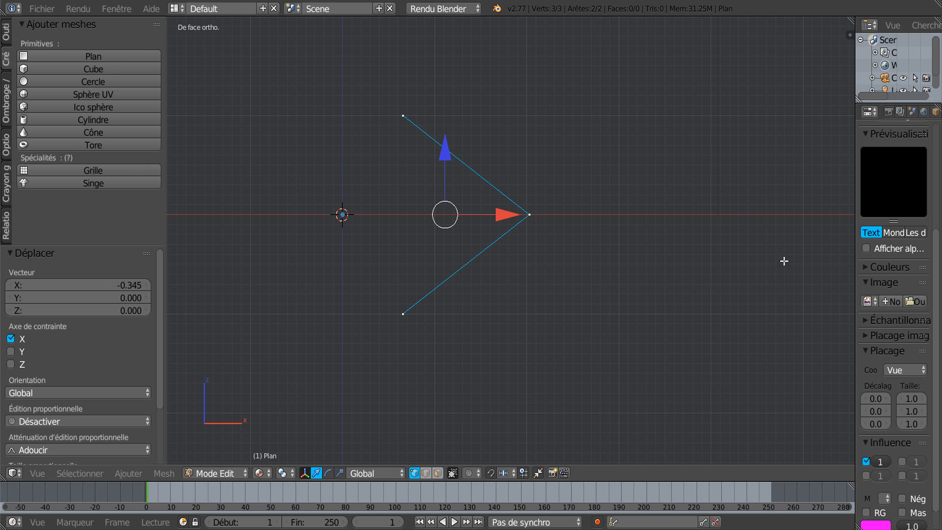
Widen the properties area and add a Visser (Screw) modifier to the V profile.
{"action": "left_click_drag", "start_coordinate": [857, 222], "coordinate": [726, 223]}
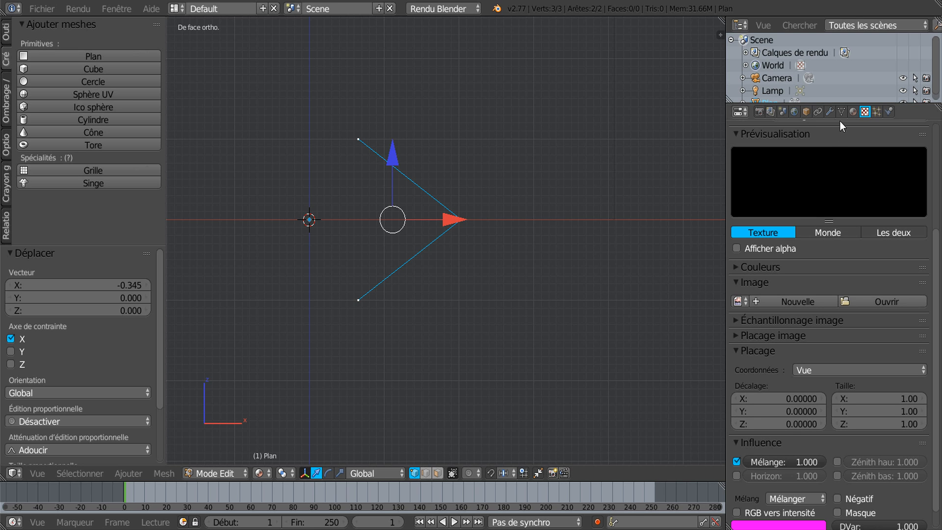
{"action": "scroll", "coordinate": [933, 241], "scroll_direction": "up", "scroll_amount": 5}
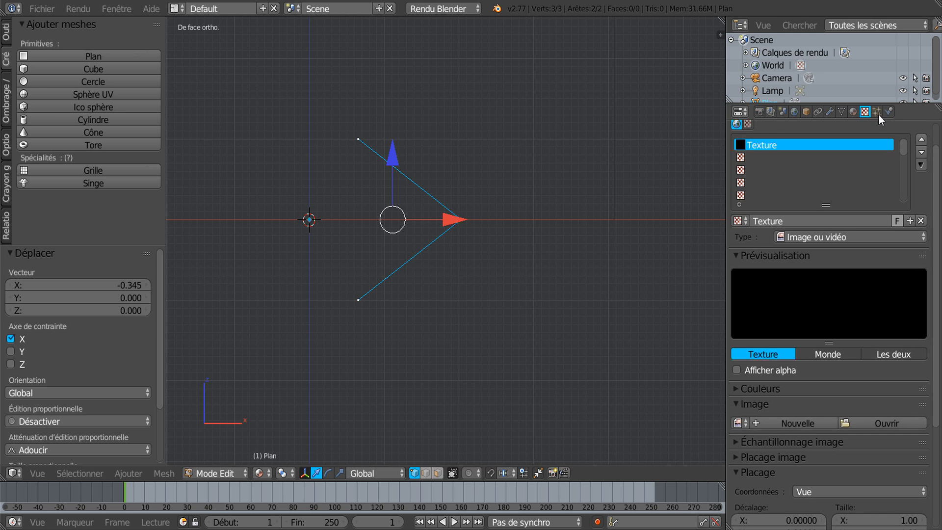
{"action": "left_click", "coordinate": [829, 112]}
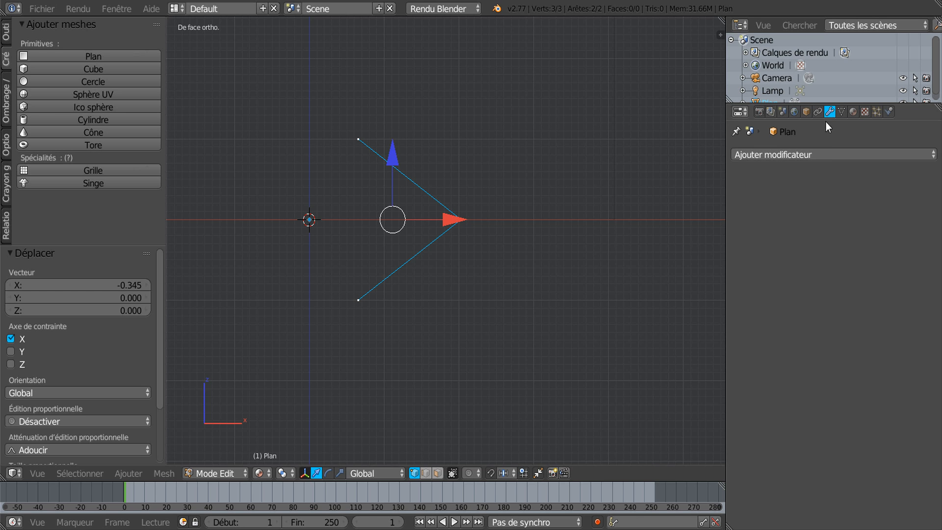
{"action": "left_click", "coordinate": [829, 155]}
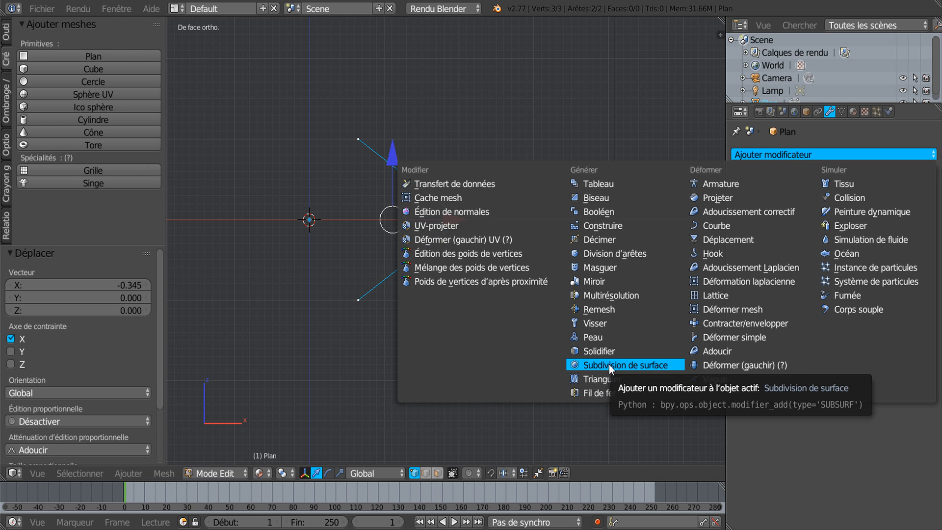
{"action": "left_click", "coordinate": [596, 325]}
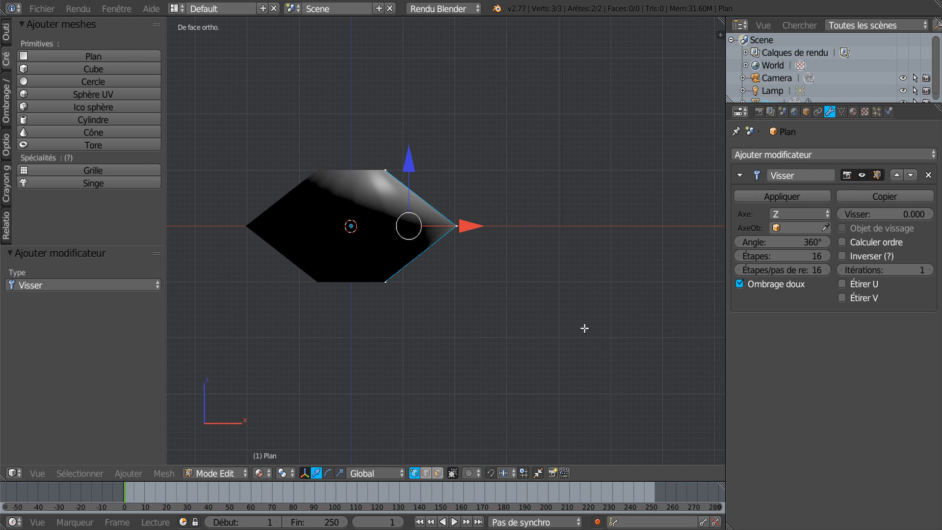
Set the viewport shading to solid and enable Inverser in the Visser modifier.
{"action": "left_click", "coordinate": [259, 473]}
{"action": "left_click", "coordinate": [269, 431]}
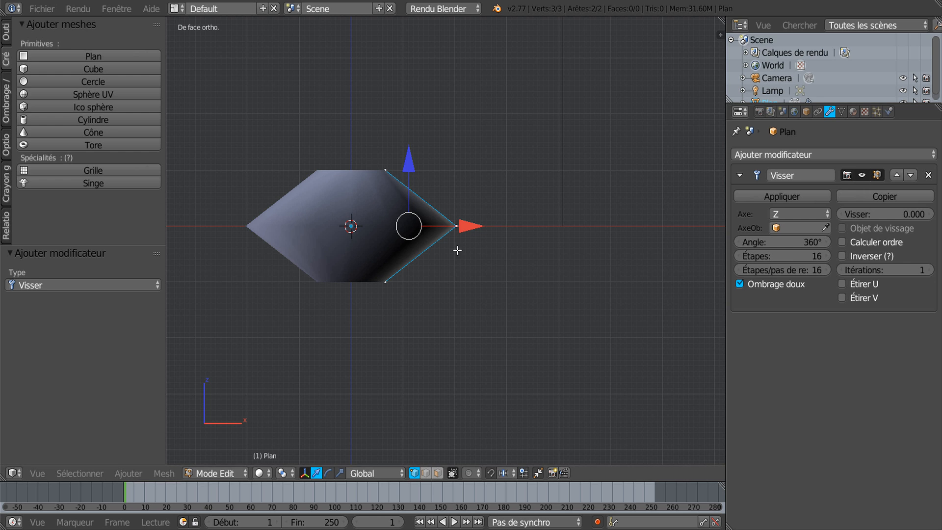
{"action": "scroll", "coordinate": [343, 240], "scroll_direction": "up", "scroll_amount": 1}
{"action": "middle_click_drag", "start_coordinate": [347, 244], "coordinate": [409, 259], "text": "shift"}
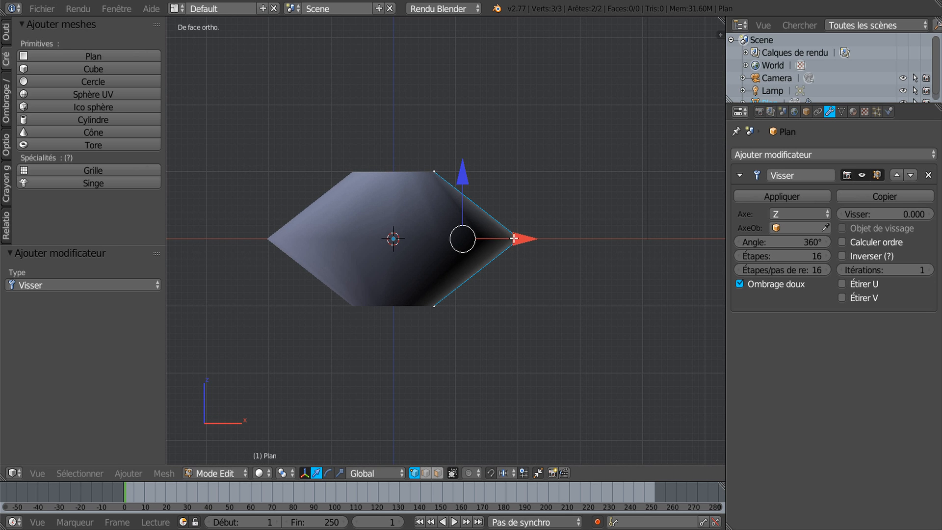
{"action": "left_click", "coordinate": [842, 256]}
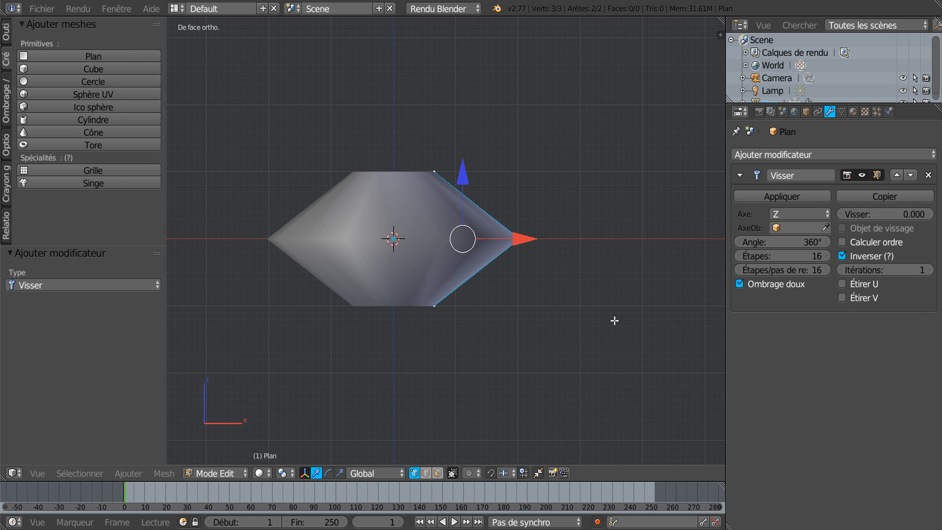
Set the Visser modifier's angle to 742.9° and its Visser offset to 2.400.
{"action": "scroll", "coordinate": [615, 320], "scroll_direction": "up", "scroll_amount": 1}
{"action": "scroll", "coordinate": [615, 320], "scroll_direction": "down", "scroll_amount": 3}
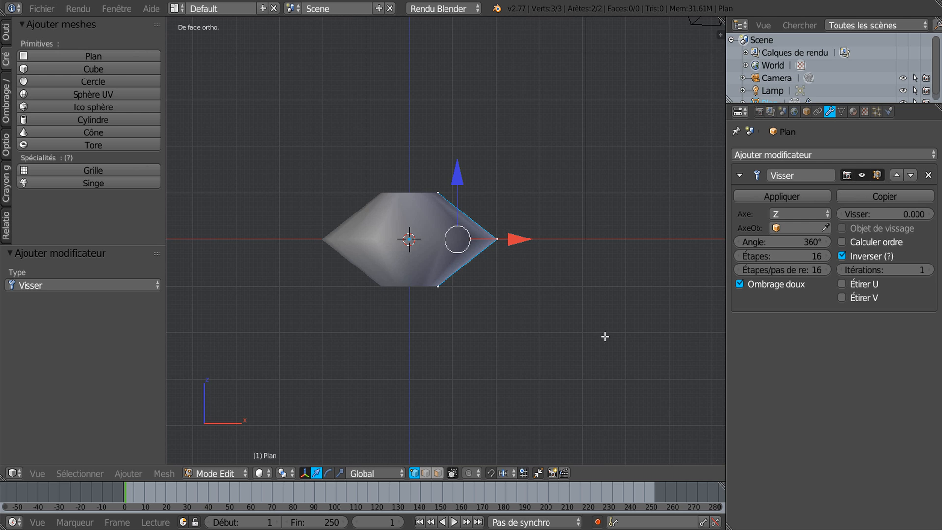
{"action": "middle_click_drag", "start_coordinate": [606, 337], "coordinate": [597, 381], "text": "shift"}
{"action": "mouse_move", "coordinate": [906, 213]}
{"action": "left_mouse_down"}
{"action": "mouse_move", "coordinate": [928, 215]}
{"action": "mouse_move", "coordinate": [908, 230]}
{"action": "left_mouse_up"}
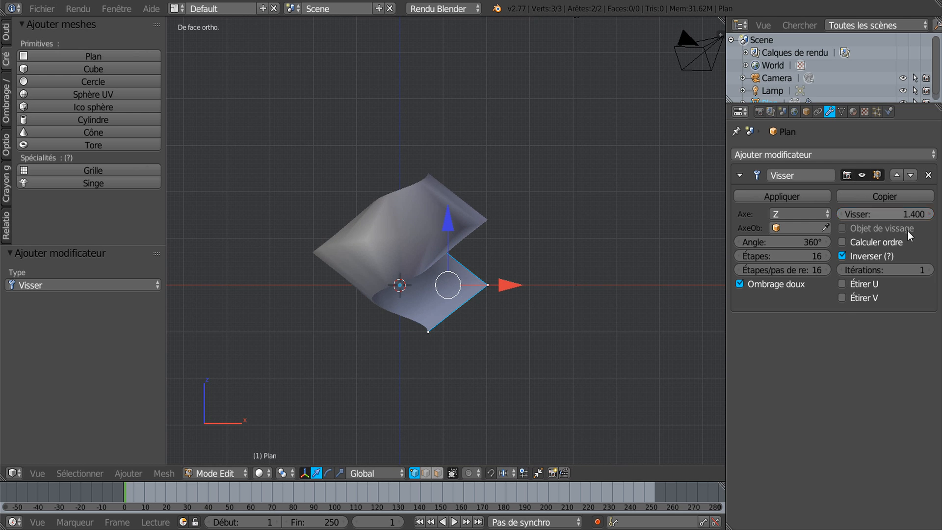
{"action": "left_click", "coordinate": [791, 243]}
{"action": "left_click_drag", "start_coordinate": [791, 242], "coordinate": [835, 243]}
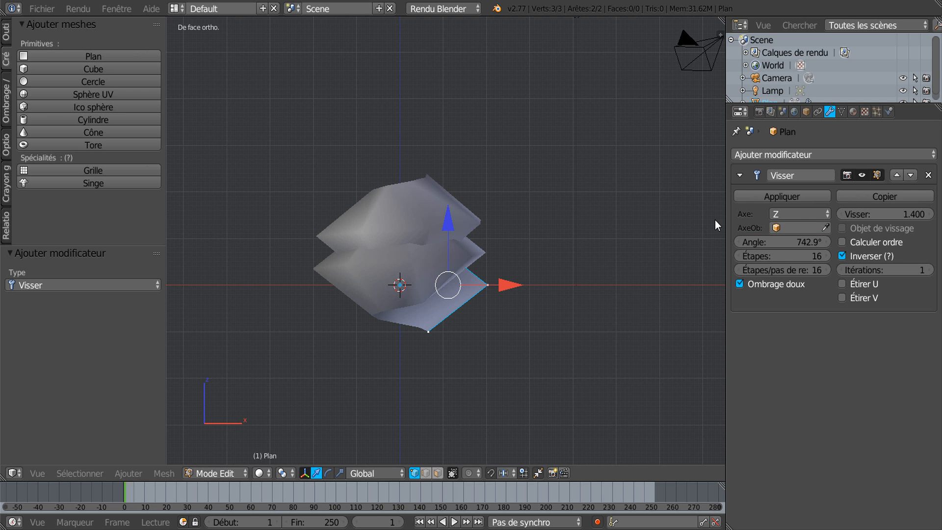
{"action": "mouse_move", "coordinate": [899, 216]}
{"action": "left_mouse_down"}
{"action": "mouse_move", "coordinate": [918, 216]}
{"action": "mouse_move", "coordinate": [907, 216]}
{"action": "left_mouse_up"}
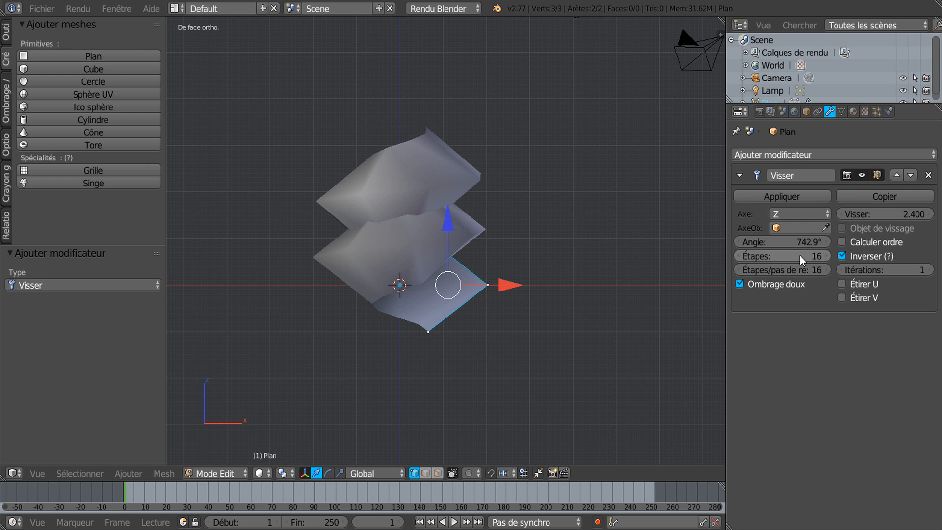
Set the Visser modifier's Étapes to 21 and check the threaded shape from above and from the side.
{"action": "left_click_drag", "start_coordinate": [800, 259], "coordinate": [830, 260]}
{"action": "middle_click_drag", "start_coordinate": [649, 271], "coordinate": [657, 319]}
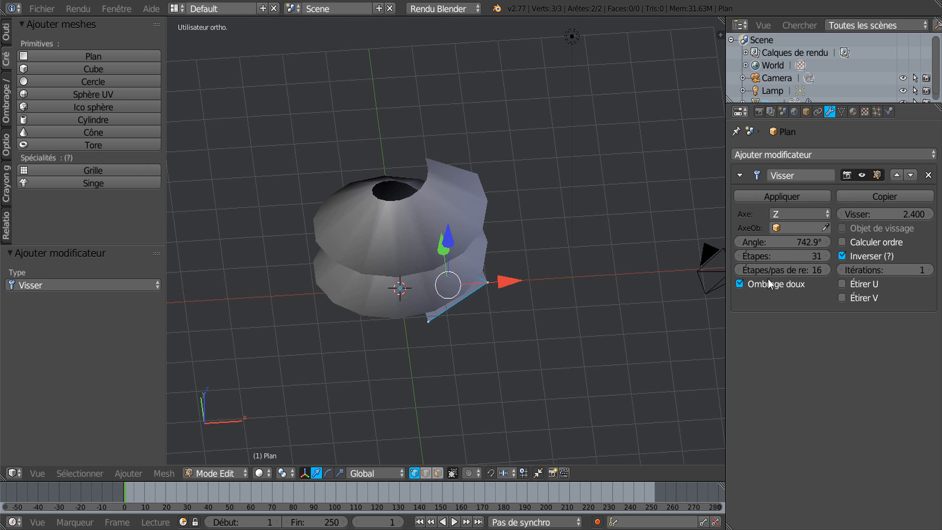
{"action": "left_click_drag", "start_coordinate": [803, 257], "coordinate": [785, 257]}
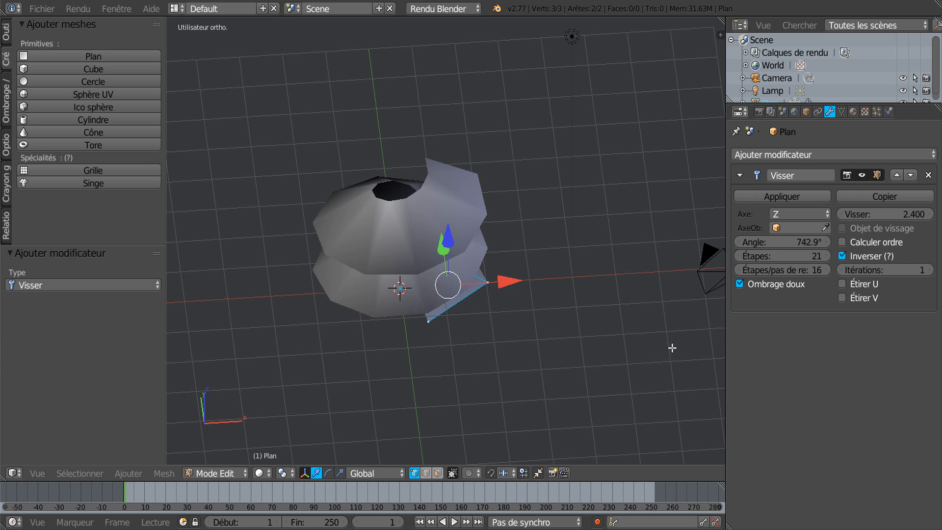
{"action": "middle_click_drag", "start_coordinate": [652, 399], "coordinate": [650, 295]}
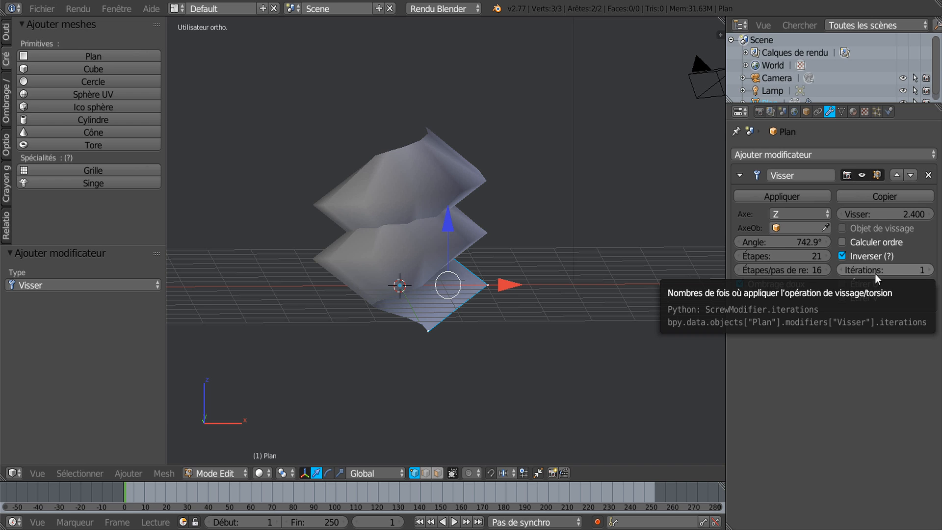
Set the Visser modifier's Itérations to 4 and bring the whole lengthened thread into view.
{"action": "left_click", "coordinate": [924, 270]}
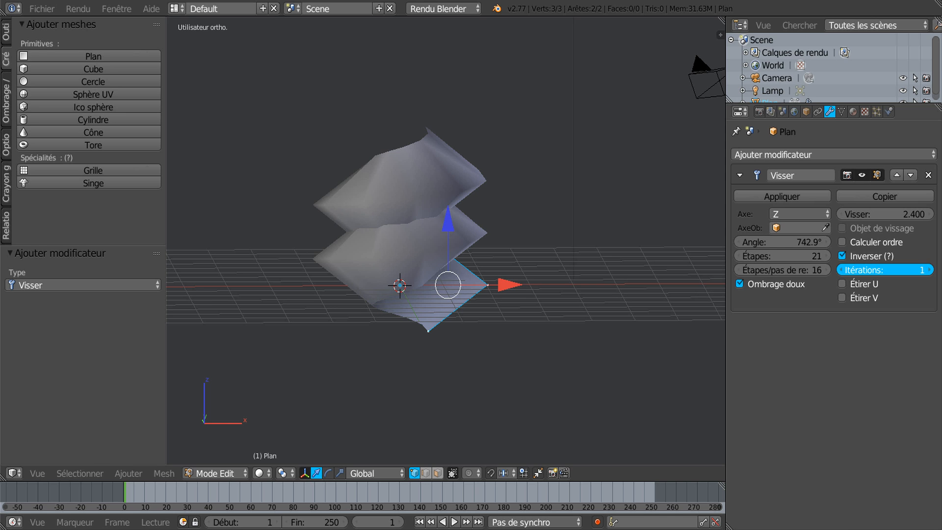
{"action": "left_click", "coordinate": [924, 270]}
{"action": "left_click", "coordinate": [924, 270]}
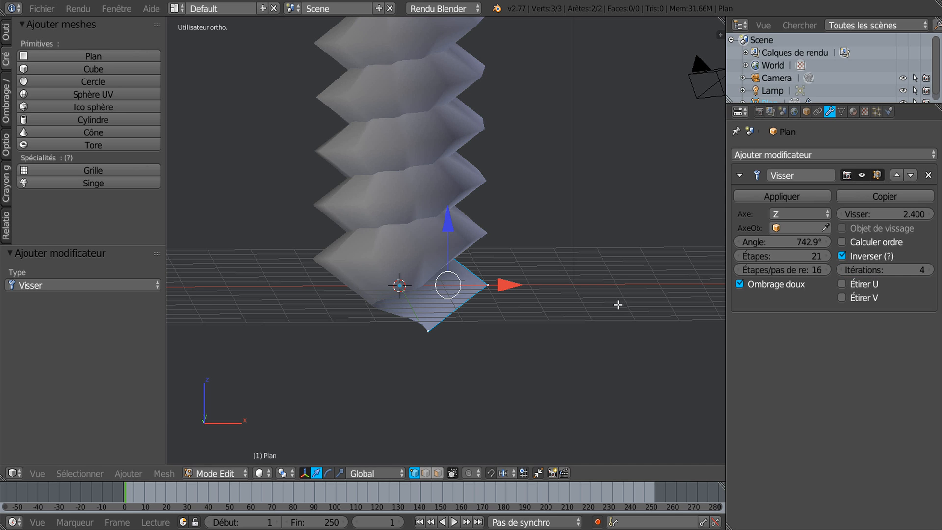
{"action": "scroll", "coordinate": [616, 305], "scroll_direction": "down", "scroll_amount": 4}
{"action": "middle_click_drag", "start_coordinate": [612, 305], "coordinate": [602, 329], "text": "shift"}
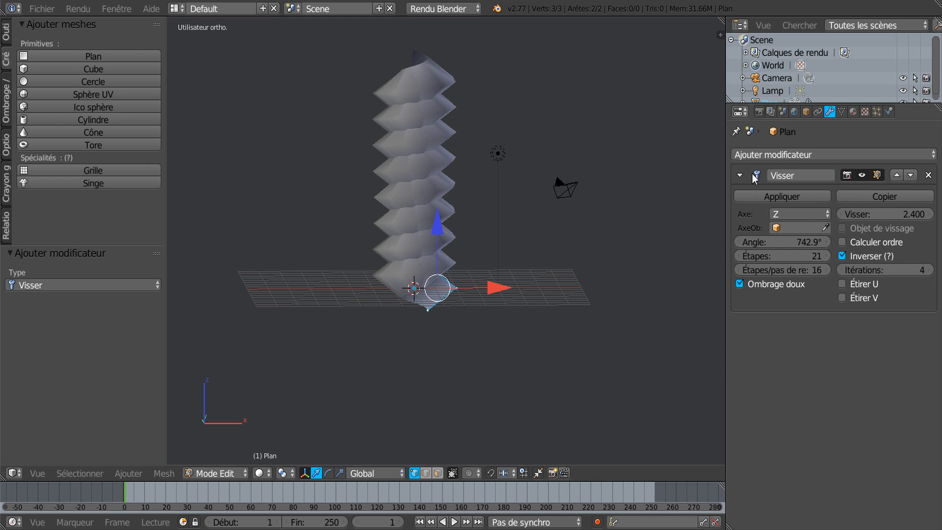
Switch the V profile to object mode and apply its Visser modifier.
{"action": "left_click", "coordinate": [792, 197]}
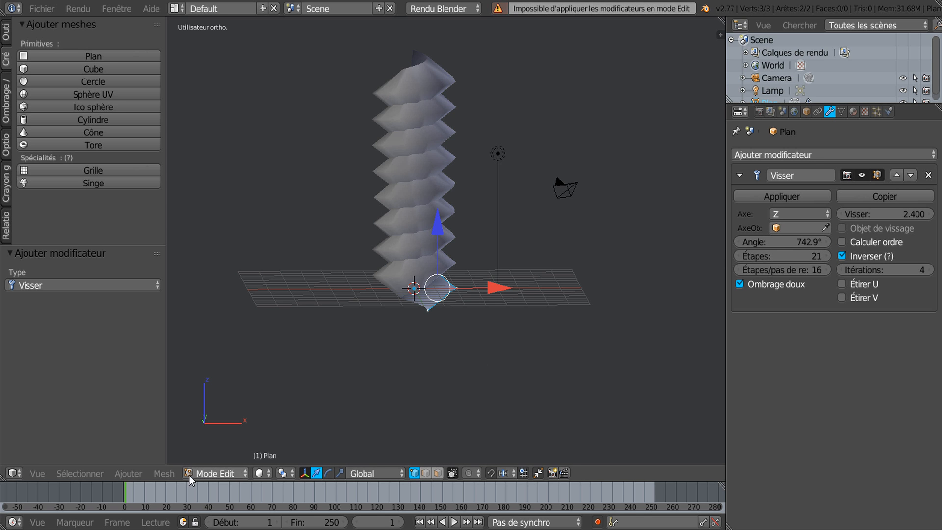
{"action": "key", "text": "Tab"}
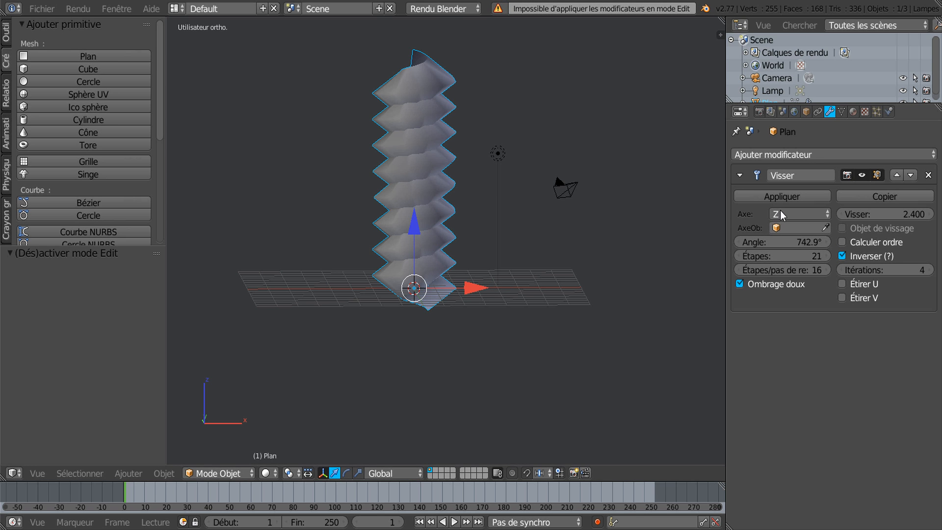
{"action": "left_click", "coordinate": [788, 197]}
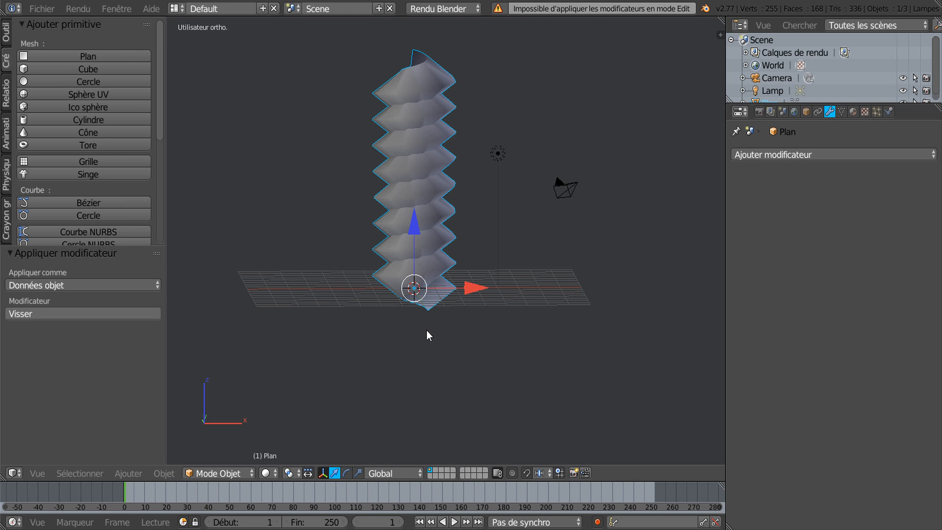
In edit mode, scale down the whole thread mesh and lower it about 3.261 along Z to the grid origin.
{"action": "key", "text": "Tab"}
{"action": "middle_click_drag", "start_coordinate": [441, 341], "coordinate": [544, 346]}
{"action": "key", "text": "s"}
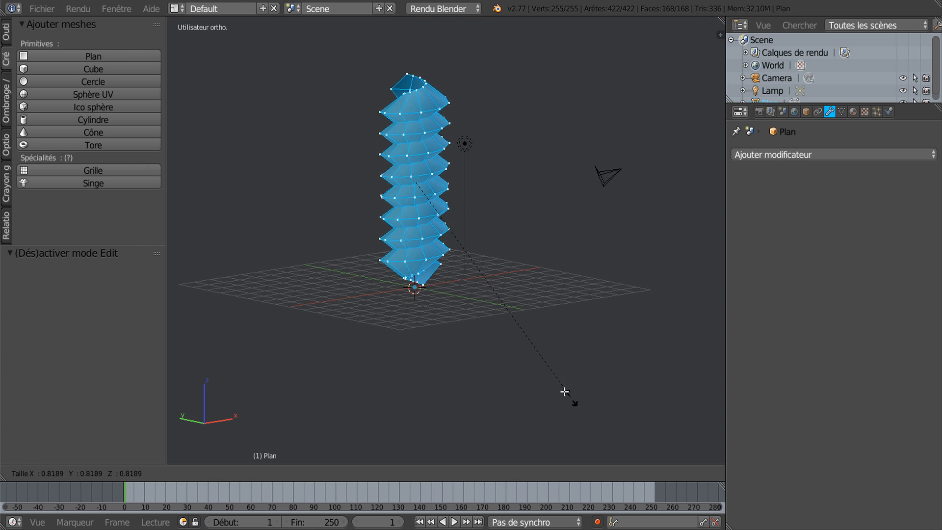
{"action": "left_click", "coordinate": [470, 248]}
{"action": "left_click_drag", "start_coordinate": [423, 116], "coordinate": [422, 230]}
{"action": "scroll", "coordinate": [400, 293], "scroll_direction": "up", "scroll_amount": 5}
{"action": "middle_click_drag", "start_coordinate": [458, 297], "coordinate": [541, 279], "text": "shift"}
{"action": "scroll", "coordinate": [553, 291], "scroll_direction": "up", "scroll_amount": 2}
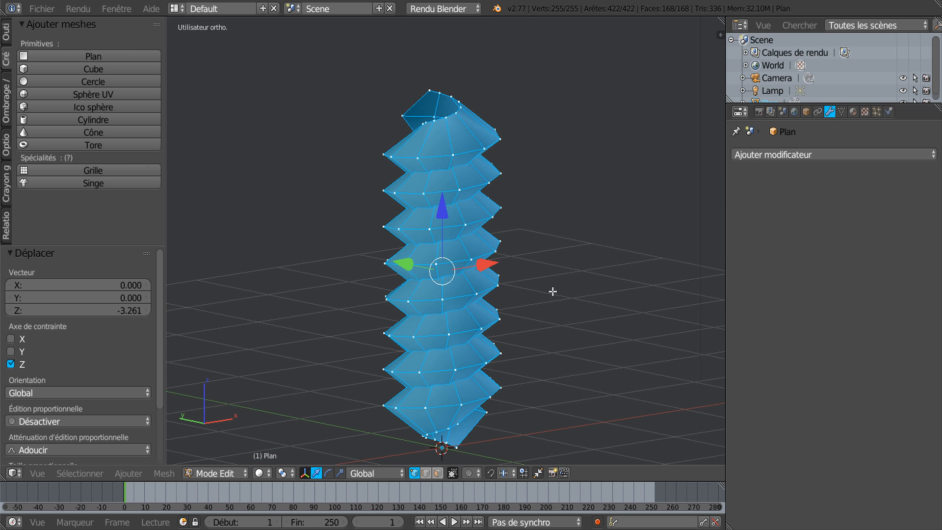
Narrow the properties area, add a Subdivision de surface modifier to the thread and set its Vue subdivisions to 2.
{"action": "left_click_drag", "start_coordinate": [723, 252], "coordinate": [757, 252]}
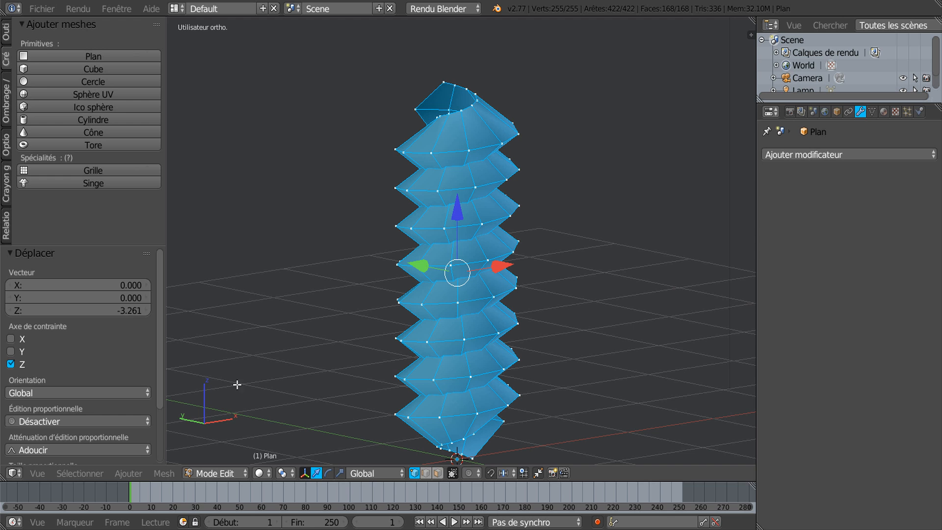
{"action": "left_click", "coordinate": [844, 155]}
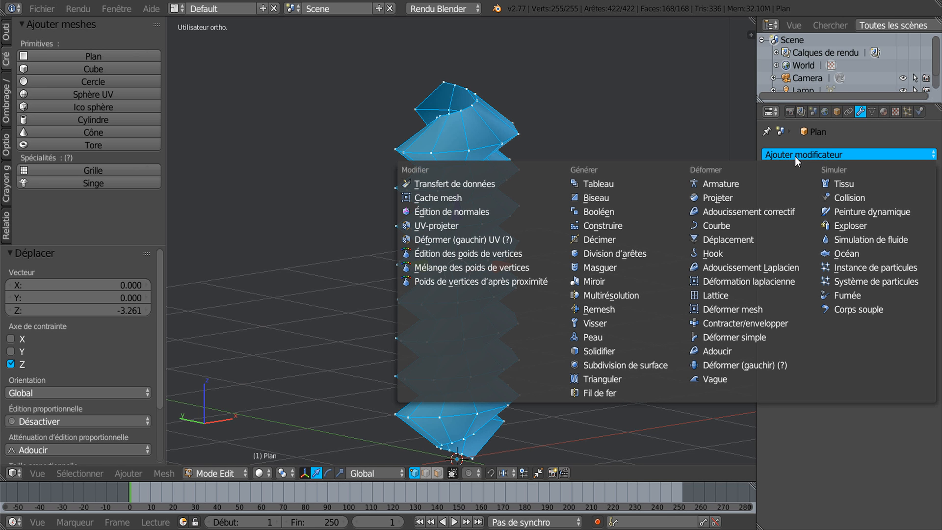
{"action": "left_click", "coordinate": [649, 366]}
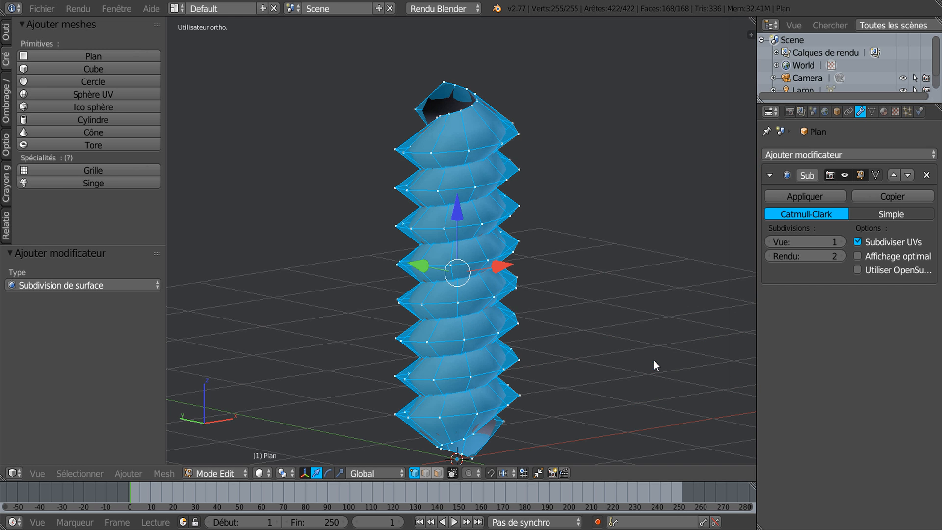
{"action": "key", "text": "Tab"}
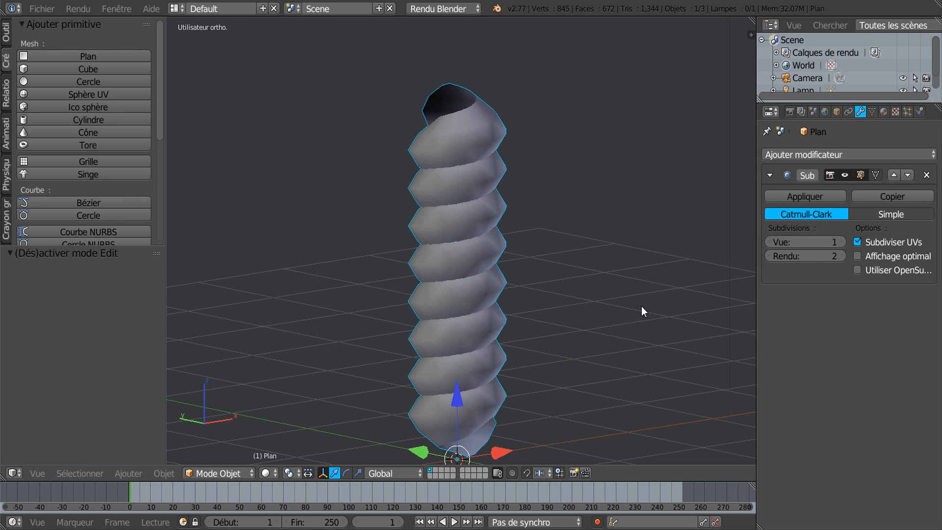
{"action": "left_click", "coordinate": [839, 242]}
{"action": "key", "text": "Tab"}
{"action": "key", "text": "Tab"}
Enter edit mode and examine the subdivided thread from above, from the front and at an angle.
{"action": "middle_click_drag", "start_coordinate": [549, 305], "coordinate": [456, 207]}
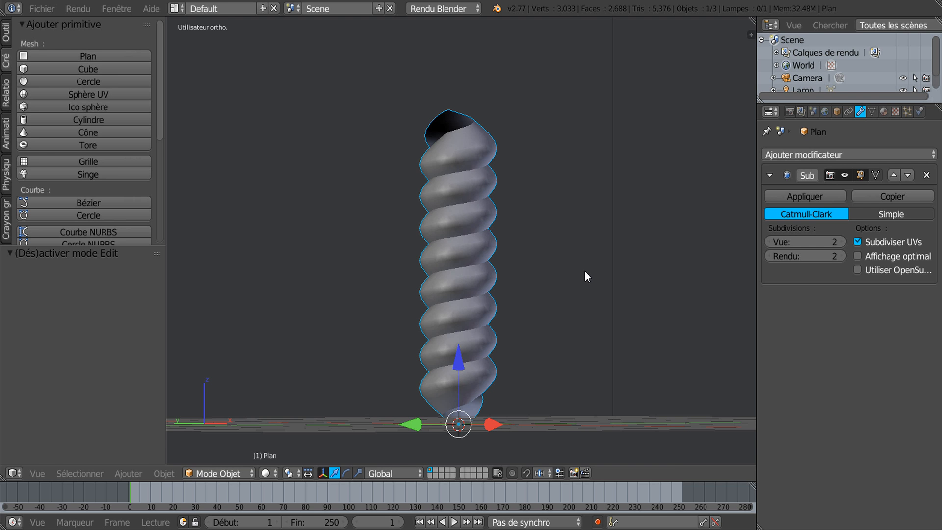
{"action": "key", "text": "KP_7"}
{"action": "key", "text": "Tab"}
{"action": "key", "text": "KP_1"}
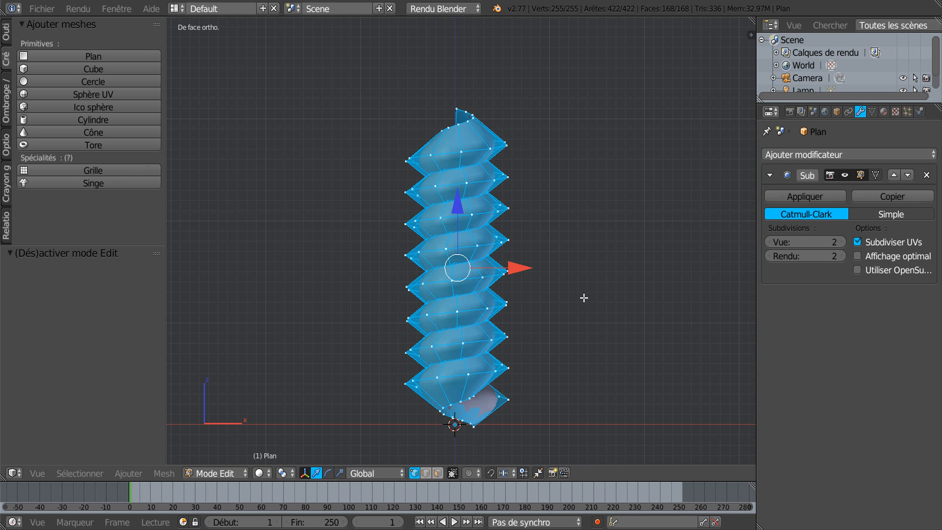
{"action": "scroll", "coordinate": [540, 299], "scroll_direction": "up", "scroll_amount": 1}
{"action": "middle_click_drag", "start_coordinate": [543, 306], "coordinate": [518, 292]}
{"action": "scroll", "coordinate": [585, 347], "scroll_direction": "up", "scroll_amount": 2}
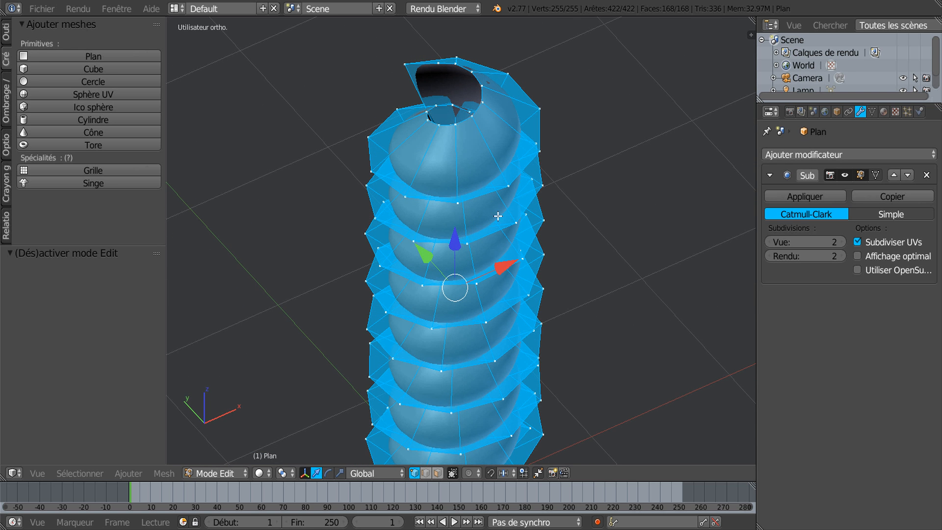
{"action": "middle_click_drag", "start_coordinate": [591, 234], "coordinate": [597, 231]}
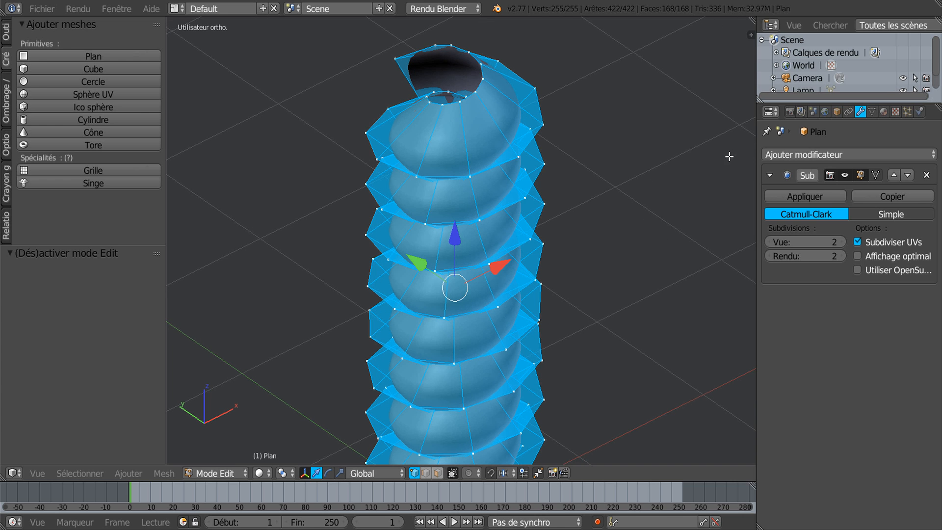
Assign the existing chrome material Matériau to the thread and set the viewport shading to Matériau.
{"action": "left_click", "coordinate": [884, 111]}
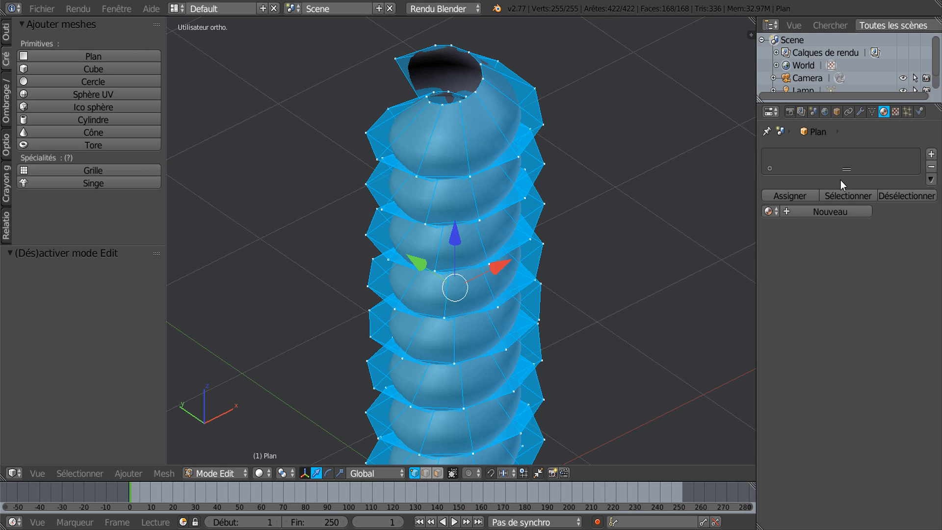
{"action": "left_click", "coordinate": [774, 211]}
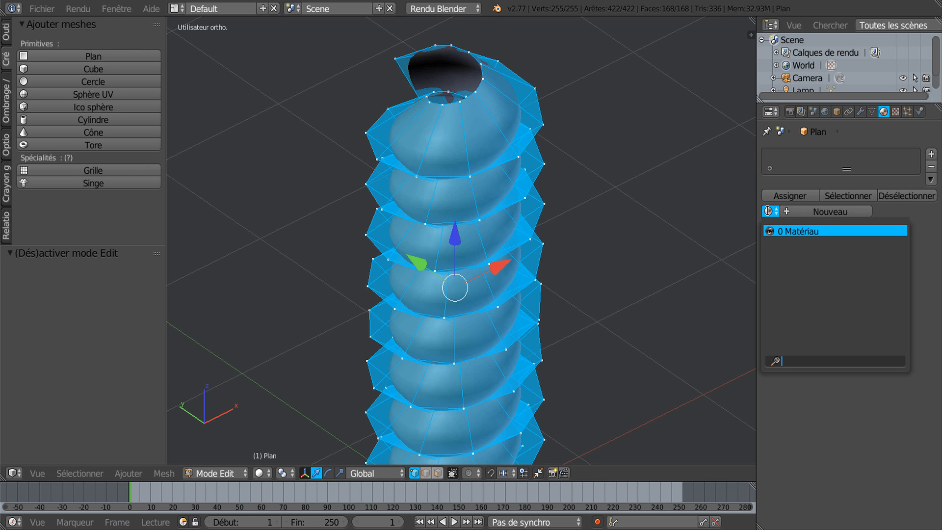
{"action": "left_click", "coordinate": [776, 231]}
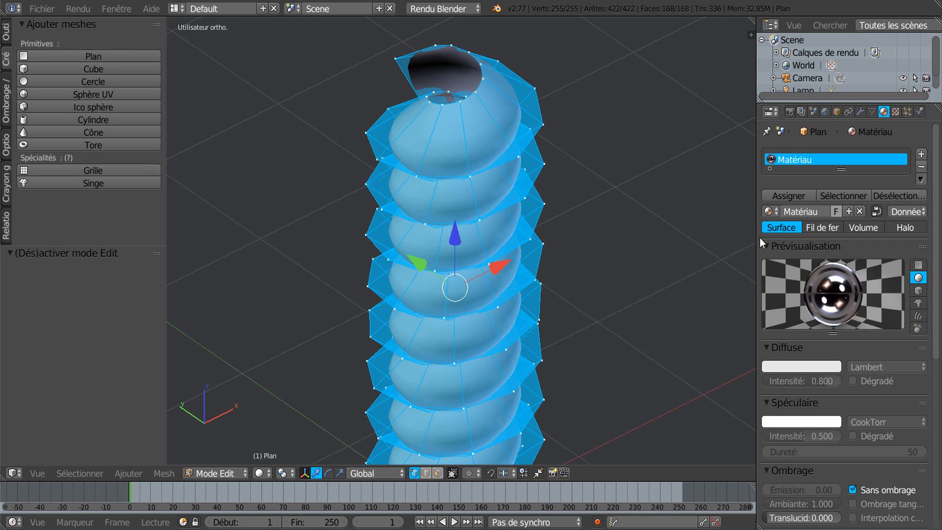
{"action": "left_click", "coordinate": [260, 473]}
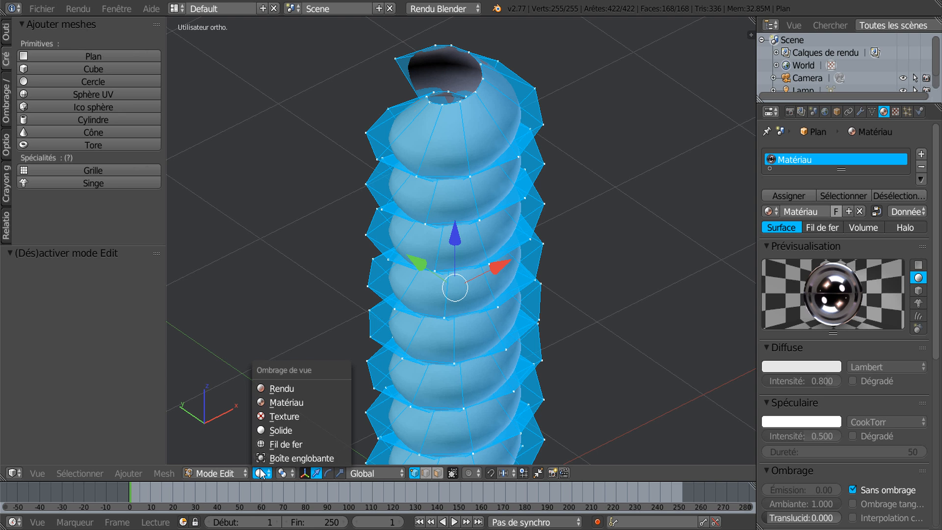
{"action": "left_click", "coordinate": [278, 402]}
{"action": "mouse_move", "coordinate": [471, 347]}
{"action": "middle_mouse_down"}
{"action": "mouse_move", "coordinate": [505, 336]}
{"action": "mouse_move", "coordinate": [595, 267]}
{"action": "mouse_move", "coordinate": [611, 328]}
{"action": "middle_mouse_up"}
{"action": "middle_click_drag", "start_coordinate": [591, 253], "coordinate": [595, 268]}
{"action": "scroll", "coordinate": [481, 163], "scroll_direction": "up", "scroll_amount": 1}
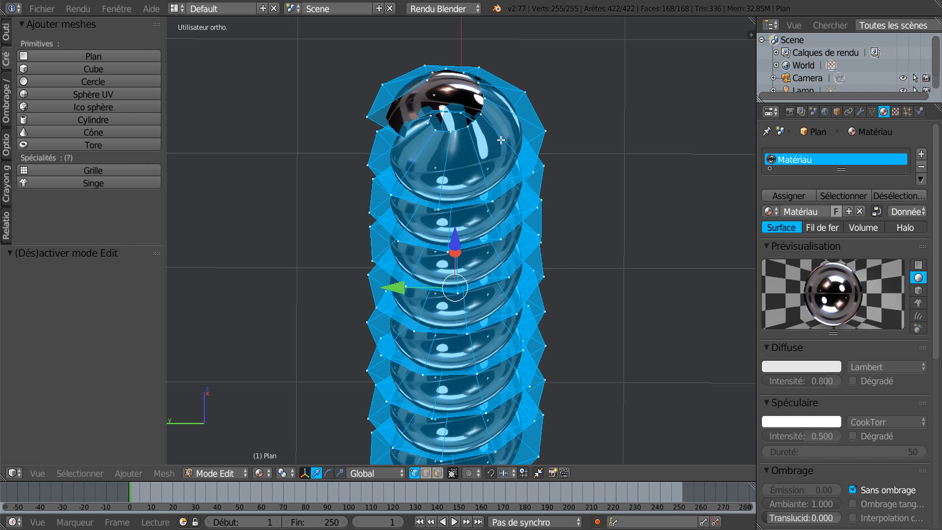
Add one loop cut along the thread and slide it close to the outer crest with a factor of 0.867.
{"action": "key", "text": "ctrl+r"}
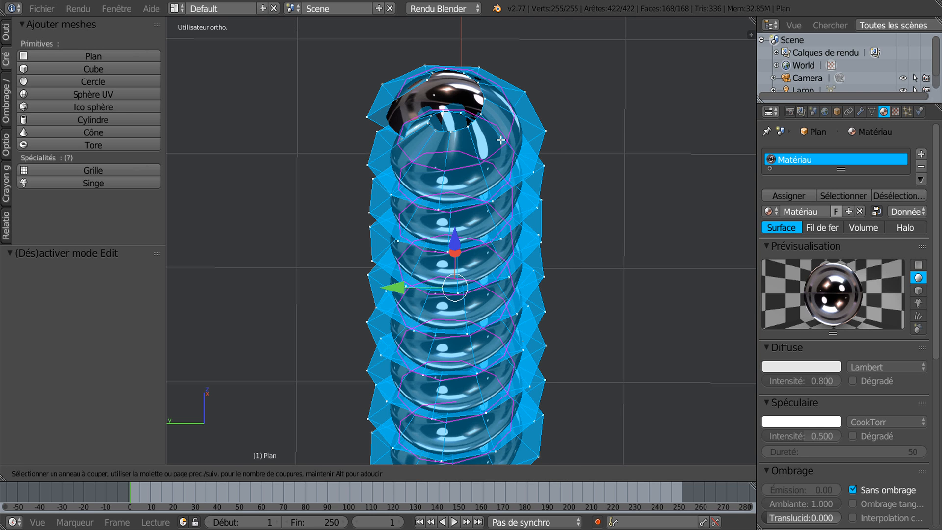
{"action": "left_click", "coordinate": [501, 140]}
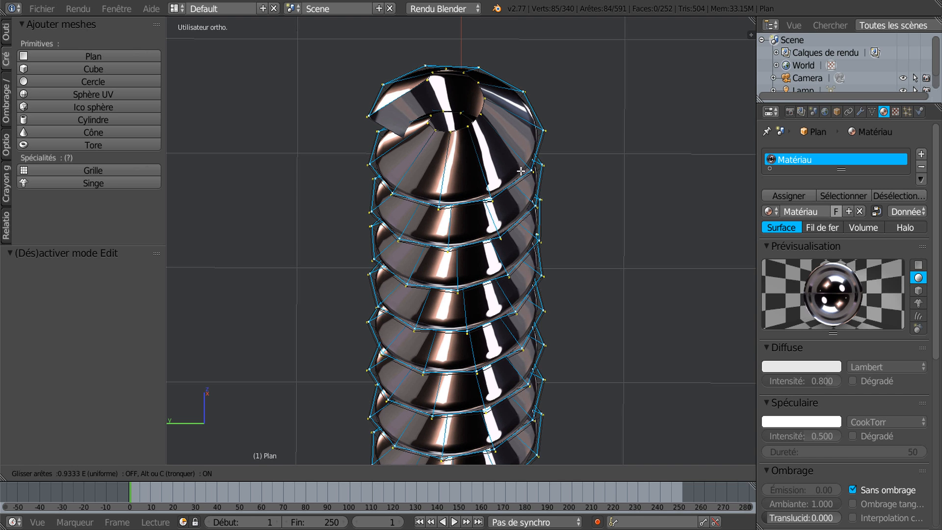
{"action": "left_click", "coordinate": [526, 181]}
{"action": "middle_click_drag", "start_coordinate": [526, 180], "coordinate": [561, 159]}
{"action": "scroll", "coordinate": [526, 168], "scroll_direction": "up", "scroll_amount": 2}
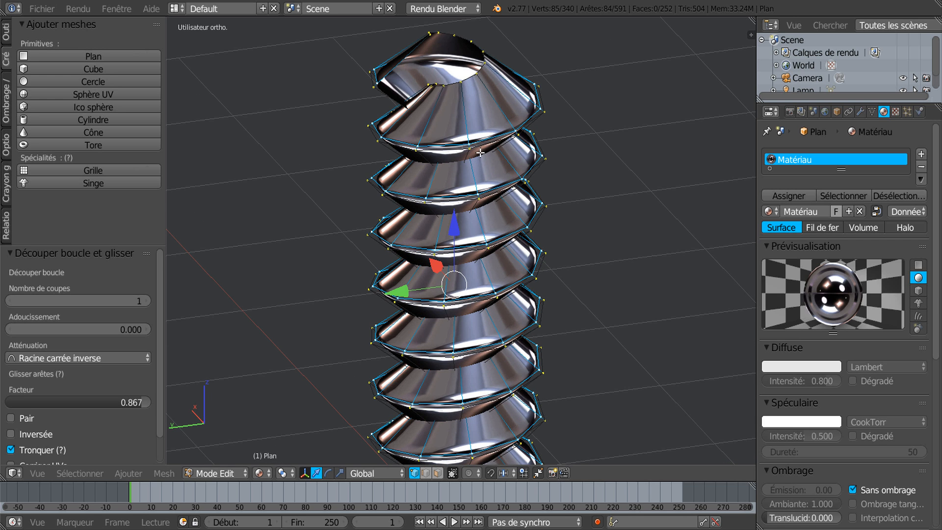
Set the viewport shading to Solide and add a second loop cut along the upper flank, slid towards the crest with factor 0.920.
{"action": "left_click", "coordinate": [259, 473]}
{"action": "left_click", "coordinate": [275, 430]}
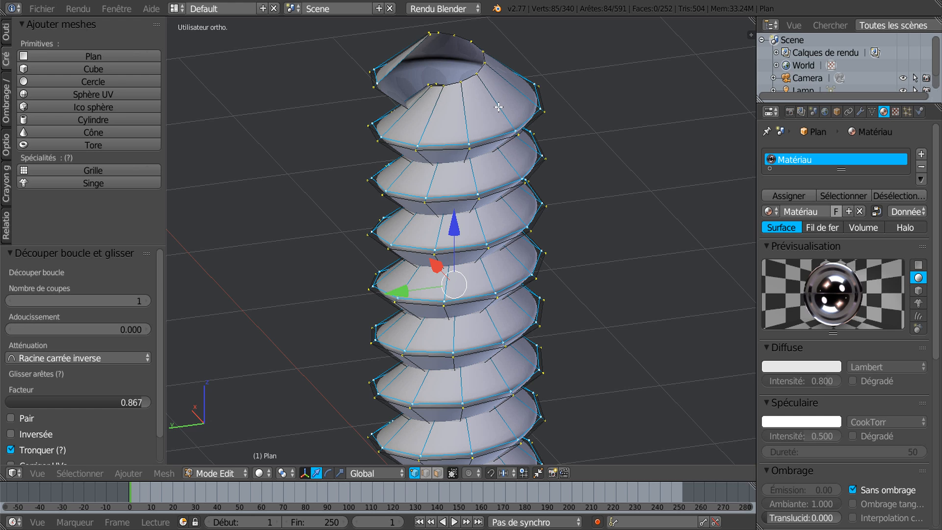
{"action": "key", "text": "ctrl+r"}
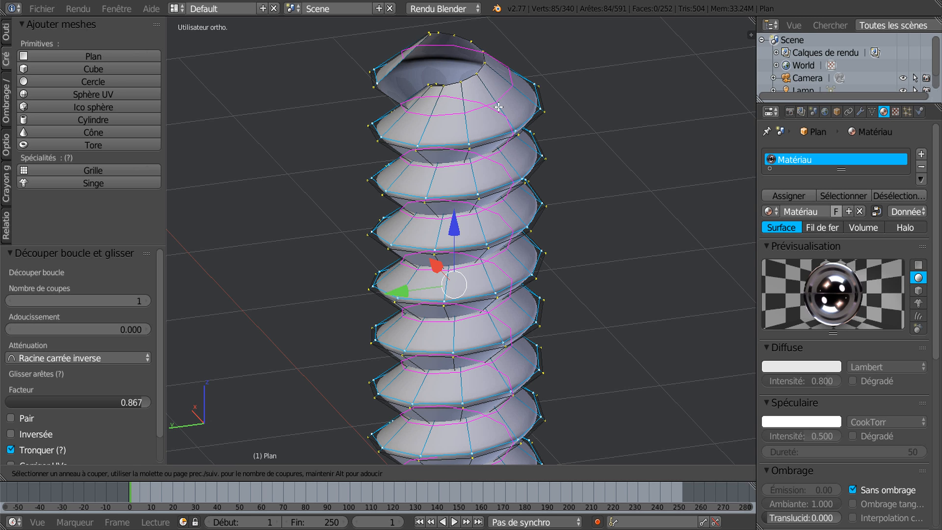
{"action": "left_click", "coordinate": [498, 107]}
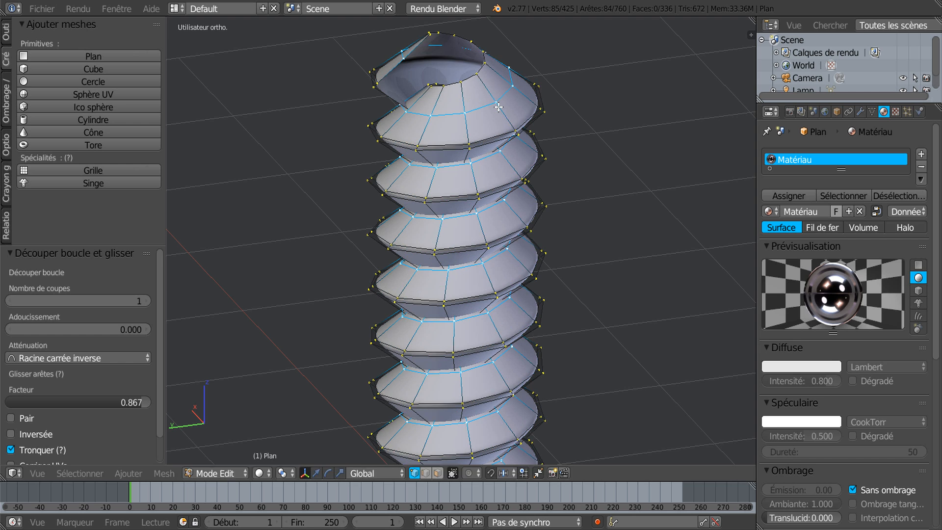
{"action": "left_click", "coordinate": [525, 124]}
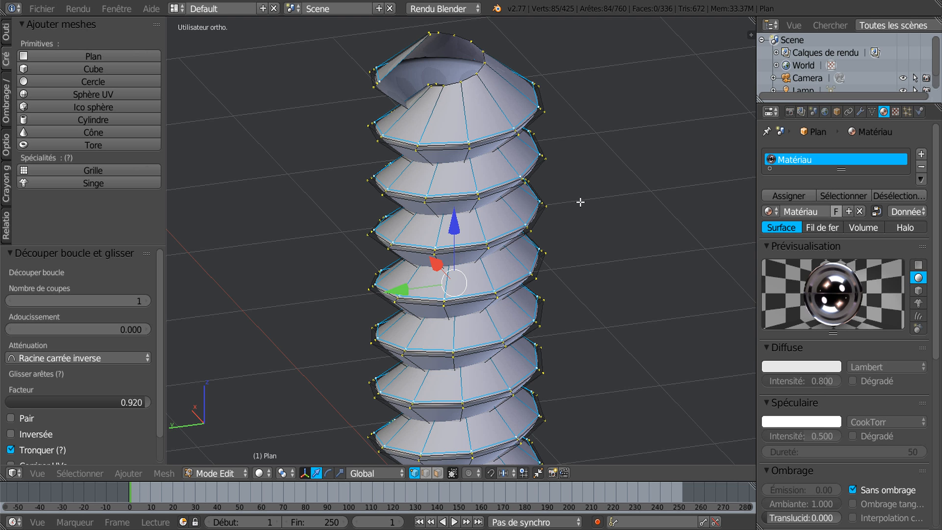
Return to object mode, set the viewport shading to Matériau and inspect the chrome thread with its sharpened crests.
{"action": "key", "text": "Tab"}
{"action": "middle_click_drag", "start_coordinate": [581, 202], "coordinate": [573, 247]}
{"action": "scroll", "coordinate": [609, 182], "scroll_direction": "down", "scroll_amount": 2}
{"action": "scroll", "coordinate": [546, 254], "scroll_direction": "up", "scroll_amount": 4}
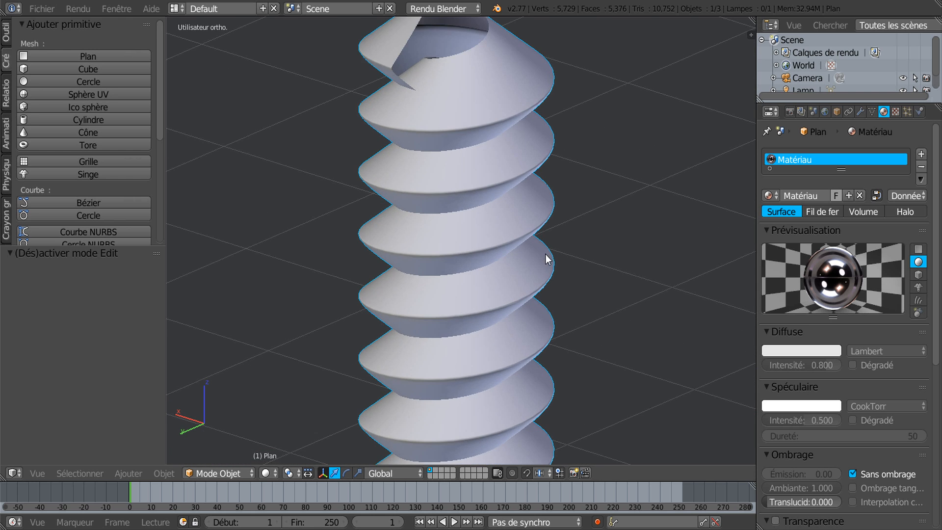
{"action": "middle_click_drag", "start_coordinate": [543, 278], "coordinate": [548, 237]}
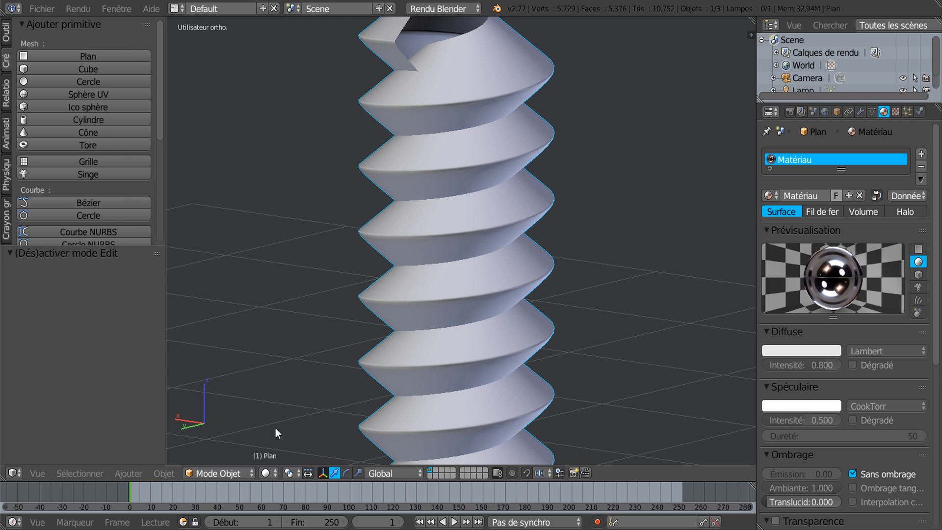
{"action": "left_click", "coordinate": [265, 473]}
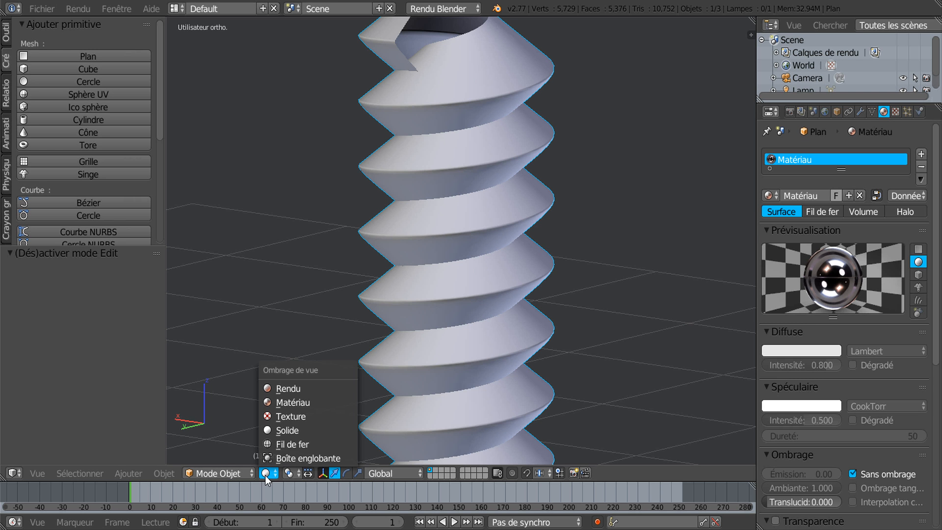
{"action": "left_click", "coordinate": [273, 402]}
{"action": "scroll", "coordinate": [313, 381], "scroll_direction": "down", "scroll_amount": 3}
{"action": "mouse_move", "coordinate": [352, 366]}
{"action": "middle_mouse_down"}
{"action": "mouse_move", "coordinate": [471, 361]}
{"action": "mouse_move", "coordinate": [502, 323]}
{"action": "mouse_move", "coordinate": [501, 273]}
{"action": "mouse_move", "coordinate": [494, 357]}
{"action": "mouse_move", "coordinate": [455, 372]}
{"action": "mouse_move", "coordinate": [432, 365]}
{"action": "middle_mouse_up"}
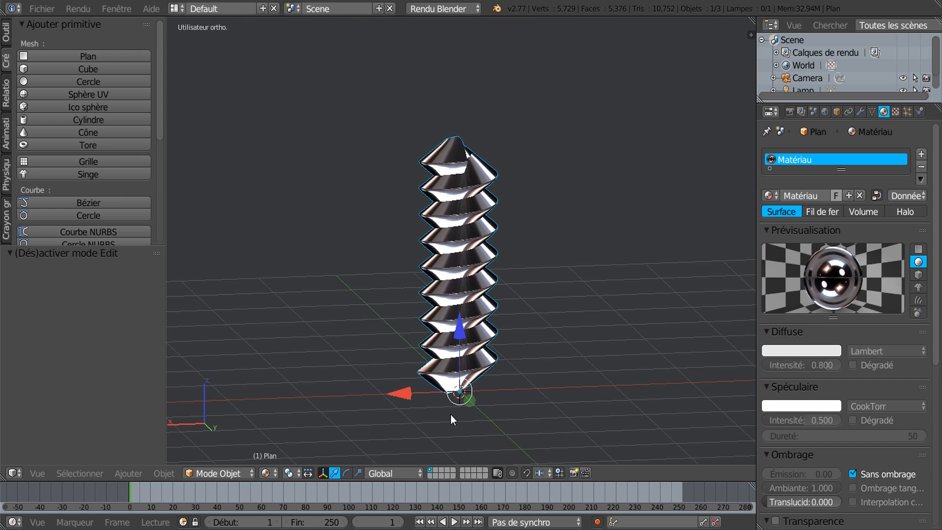
Enable the scale manipulator and compress the thread along Z to a factor of about 0.539.
{"action": "left_click", "coordinate": [359, 474]}
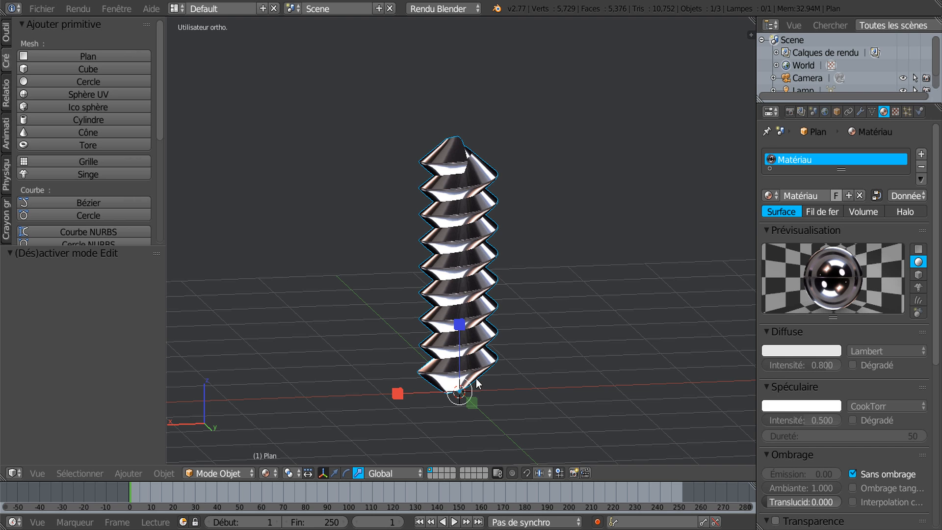
{"action": "left_click_drag", "start_coordinate": [461, 331], "coordinate": [461, 354]}
{"action": "middle_click_drag", "start_coordinate": [462, 354], "coordinate": [494, 372]}
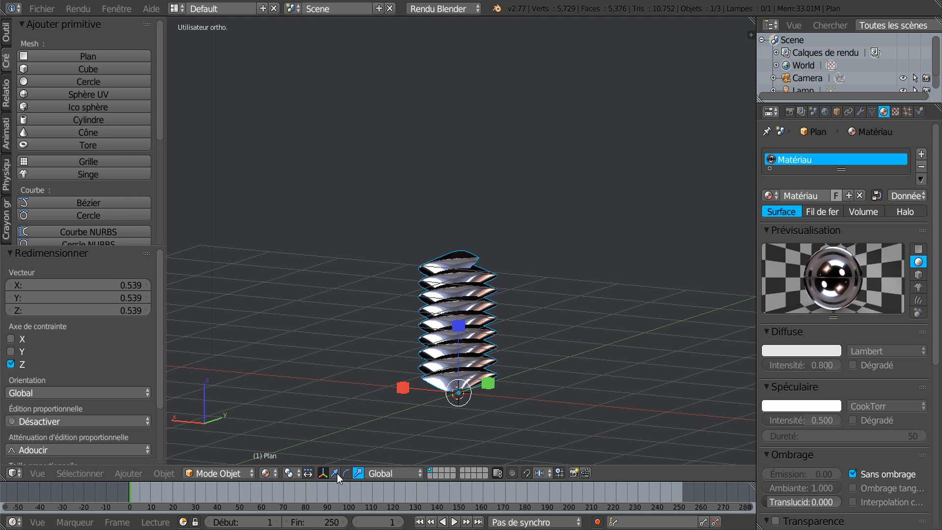
{"action": "middle_click_drag", "start_coordinate": [378, 448], "coordinate": [561, 314]}
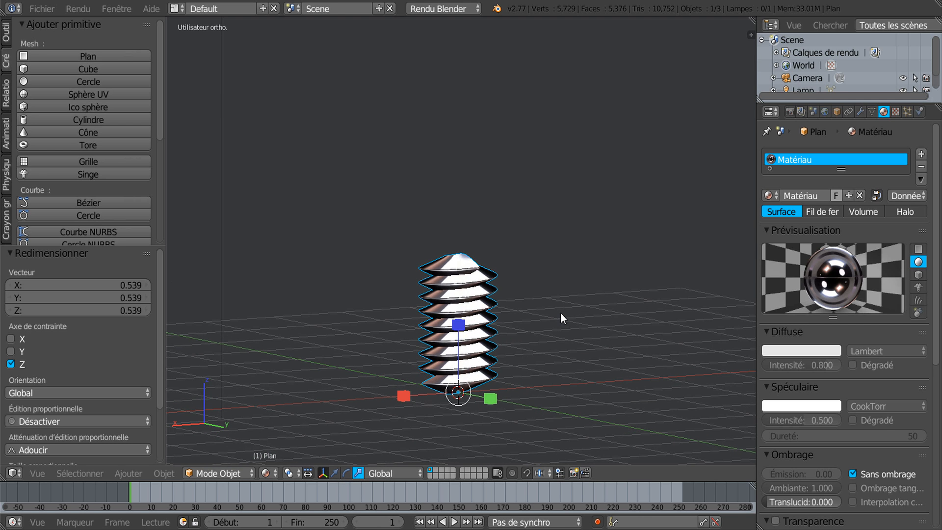
Enter edit mode on the thread and set the viewport shading to Solide, with its bottom end in view.
{"action": "key", "text": "KP_1"}
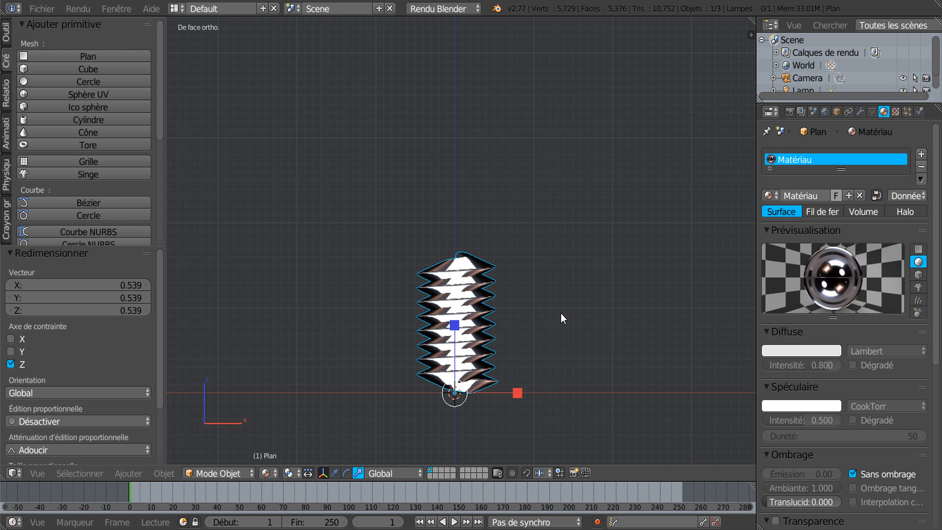
{"action": "middle_click_drag", "start_coordinate": [575, 326], "coordinate": [568, 239], "text": "shift"}
{"action": "scroll", "coordinate": [482, 359], "scroll_direction": "up", "scroll_amount": 2}
{"action": "middle_click_drag", "start_coordinate": [482, 358], "coordinate": [525, 319]}
{"action": "scroll", "coordinate": [471, 281], "scroll_direction": "up", "scroll_amount": 3}
{"action": "key", "text": "Tab"}
{"action": "scroll", "coordinate": [525, 367], "scroll_direction": "up", "scroll_amount": 1}
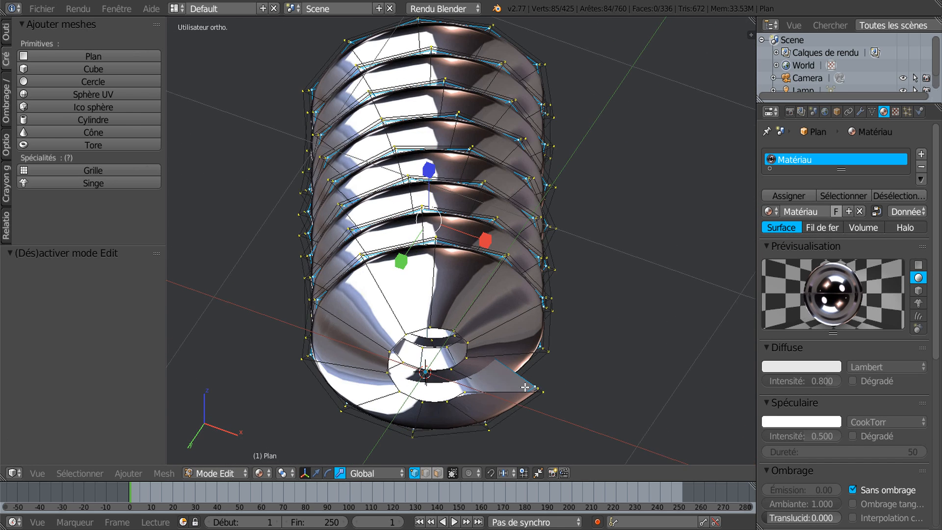
{"action": "scroll", "coordinate": [526, 387], "scroll_direction": "up", "scroll_amount": 4}
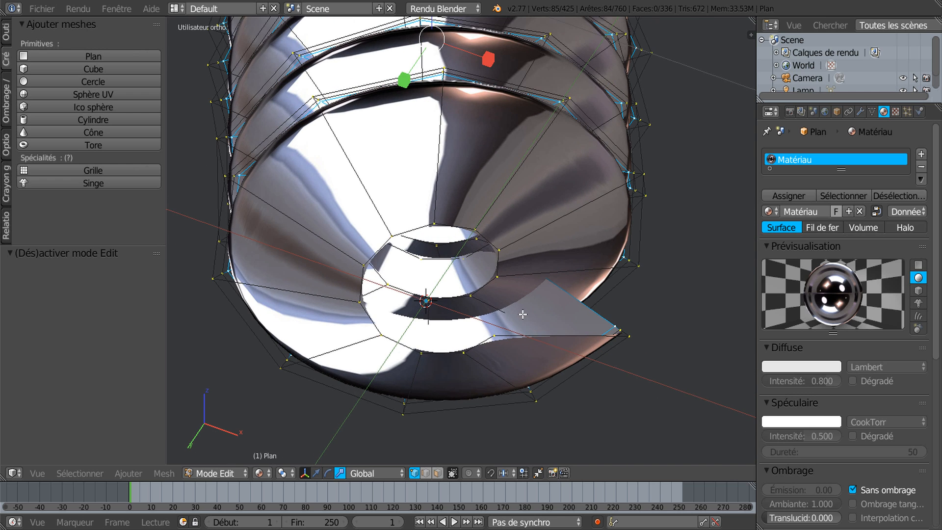
{"action": "middle_click_drag", "start_coordinate": [527, 331], "coordinate": [507, 362]}
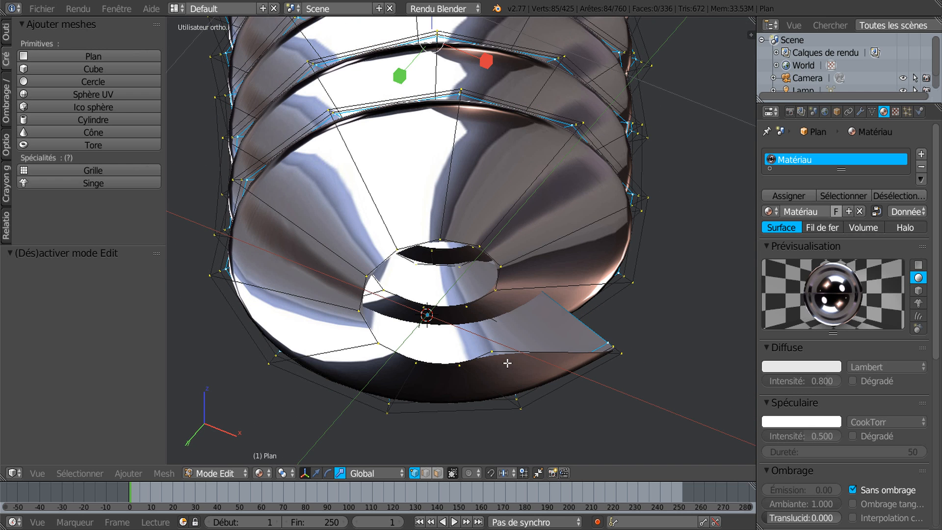
{"action": "left_click", "coordinate": [267, 475]}
{"action": "left_click", "coordinate": [270, 431]}
Merge the thread's inner end vertex with the inner rim vertex just above it, using Au centre.
{"action": "middle_click_drag", "start_coordinate": [507, 362], "coordinate": [512, 324]}
{"action": "right_click", "coordinate": [500, 283]}
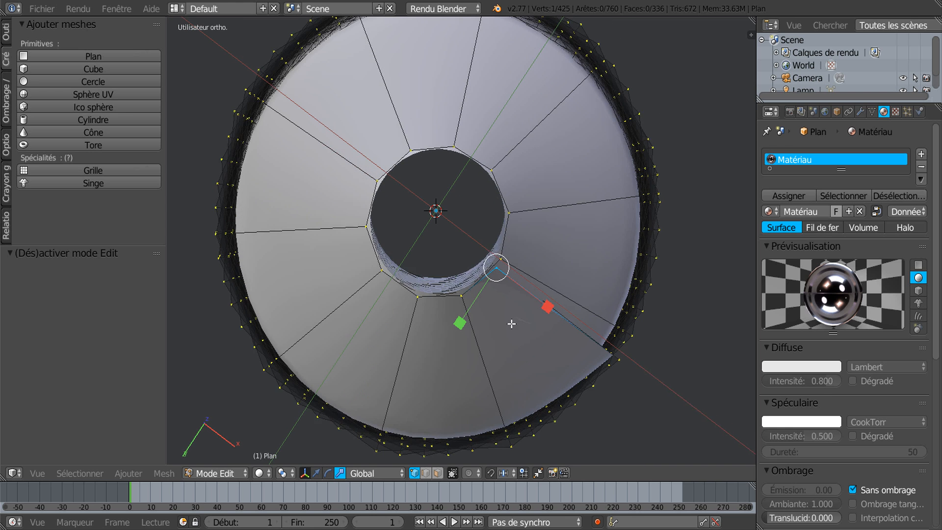
{"action": "middle_click_drag", "start_coordinate": [505, 282], "coordinate": [502, 339]}
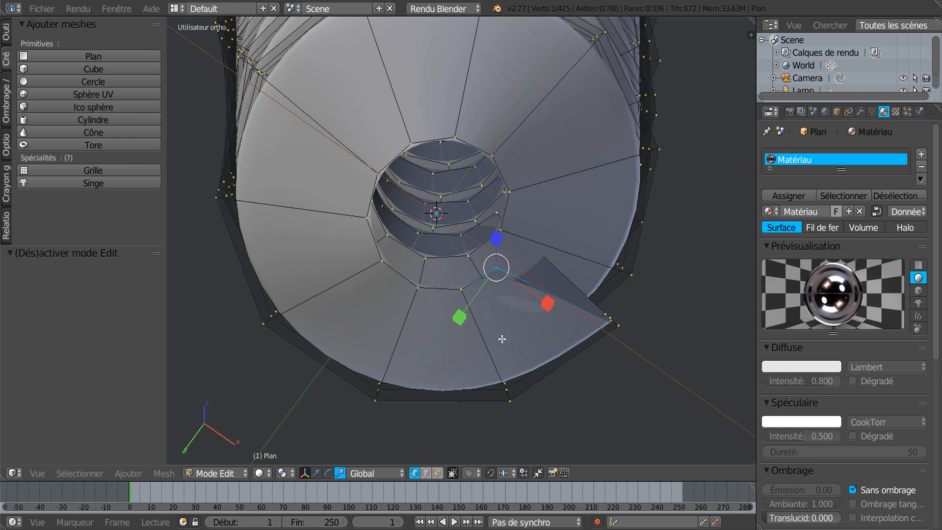
{"action": "right_click", "coordinate": [502, 230], "text": "shift"}
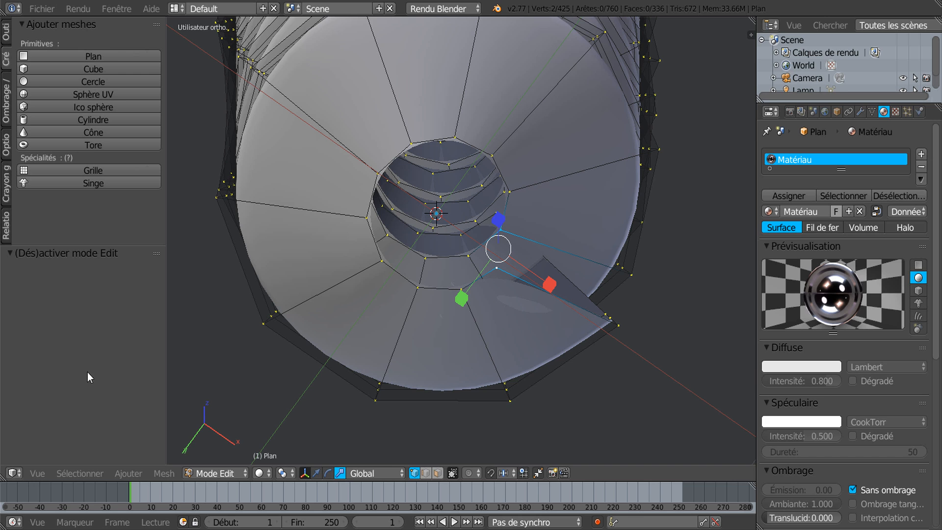
{"action": "left_click", "coordinate": [6, 33]}
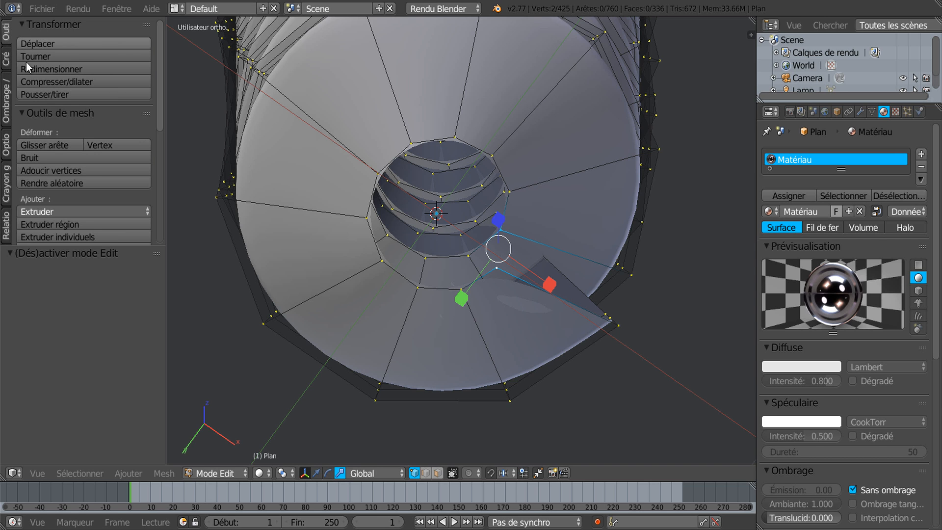
{"action": "scroll", "coordinate": [48, 210], "scroll_direction": "down", "scroll_amount": 6}
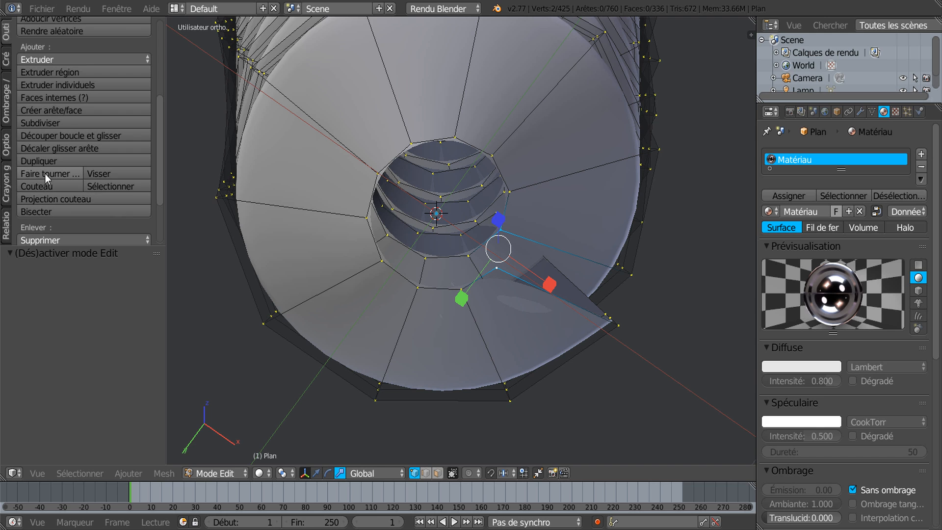
{"action": "scroll", "coordinate": [51, 216], "scroll_direction": "down", "scroll_amount": 3}
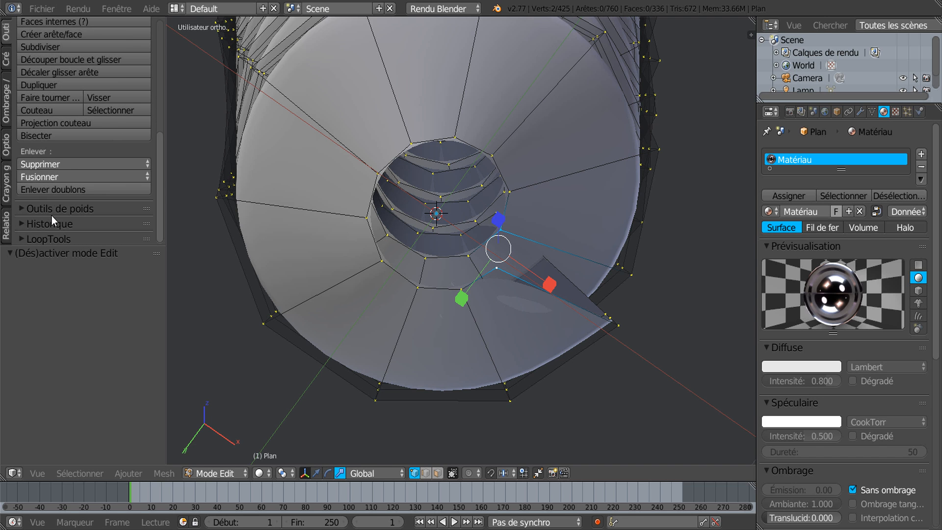
{"action": "left_click", "coordinate": [47, 178]}
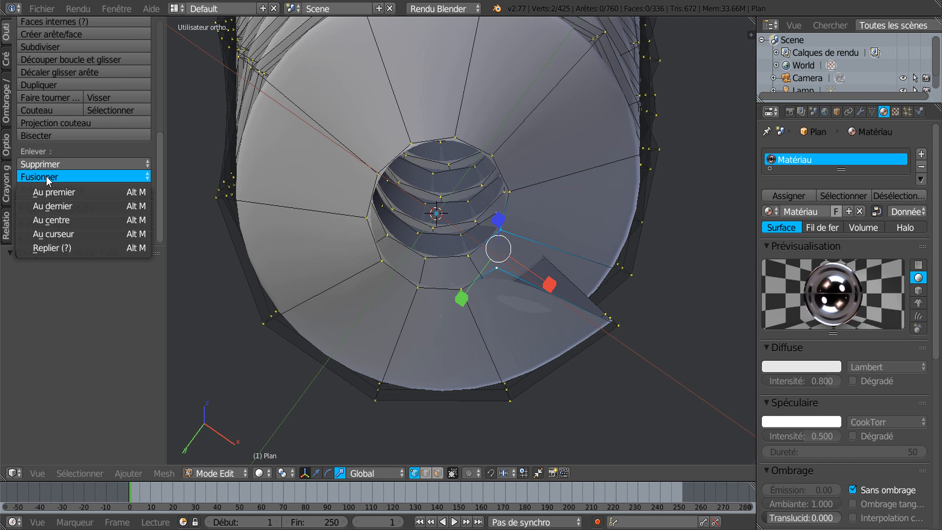
{"action": "left_click", "coordinate": [54, 221]}
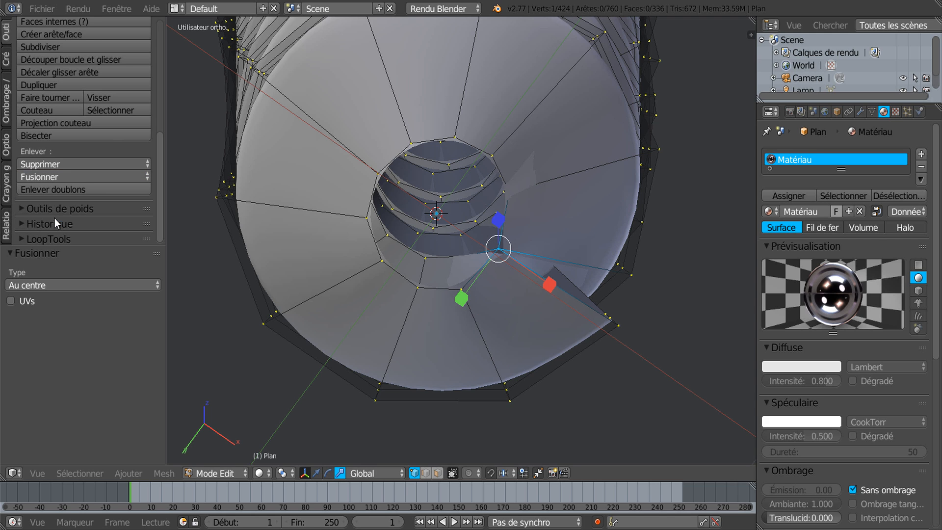
Select the remaining vertices around the thread's bottom opening, then flatten the ring and shape it into a circle with LoopTools.
{"action": "right_click", "coordinate": [509, 187], "text": "shift"}
{"action": "right_click", "coordinate": [501, 140], "text": "shift"}
{"action": "right_click", "coordinate": [457, 137], "text": "shift"}
{"action": "right_click", "coordinate": [399, 128], "text": "shift"}
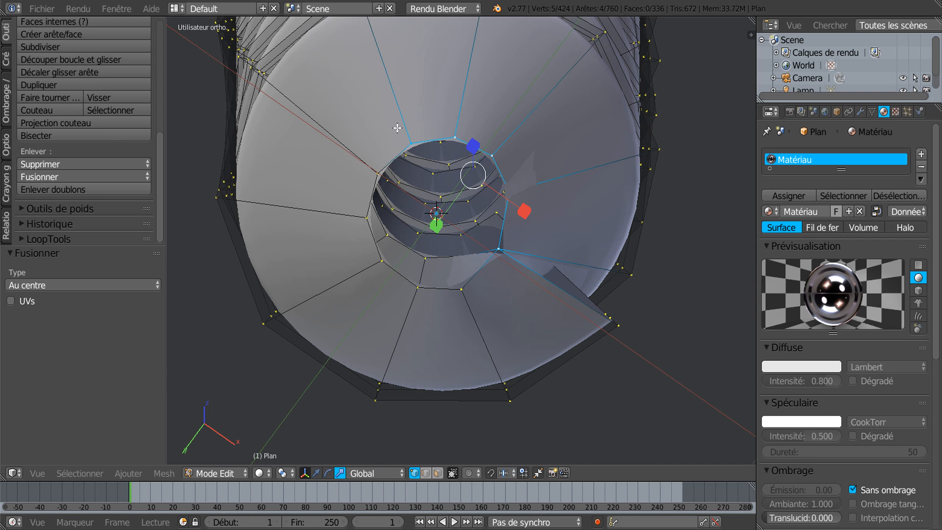
{"action": "right_click", "coordinate": [376, 170], "text": "shift"}
{"action": "right_click", "coordinate": [364, 215], "text": "shift"}
{"action": "right_click", "coordinate": [378, 260], "text": "shift"}
{"action": "right_click", "coordinate": [418, 289], "text": "shift"}
{"action": "right_click", "coordinate": [461, 291], "text": "shift"}
{"action": "middle_click_drag", "start_coordinate": [497, 275], "coordinate": [514, 325]}
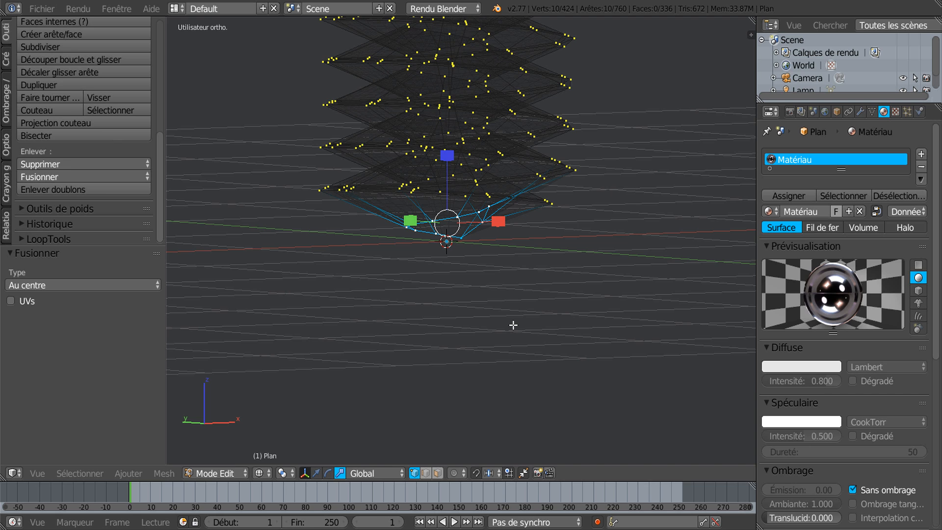
{"action": "key", "text": "KP_1"}
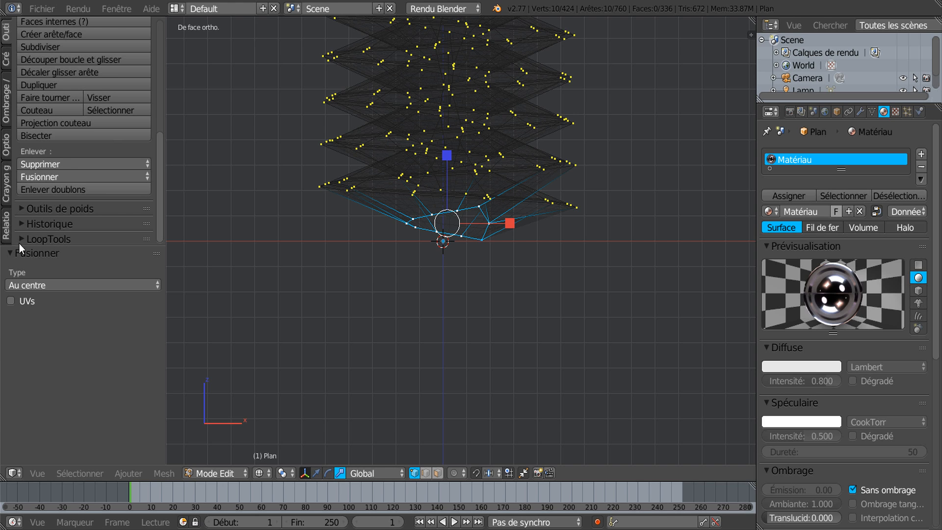
{"action": "left_click_drag", "start_coordinate": [162, 184], "coordinate": [148, 289]}
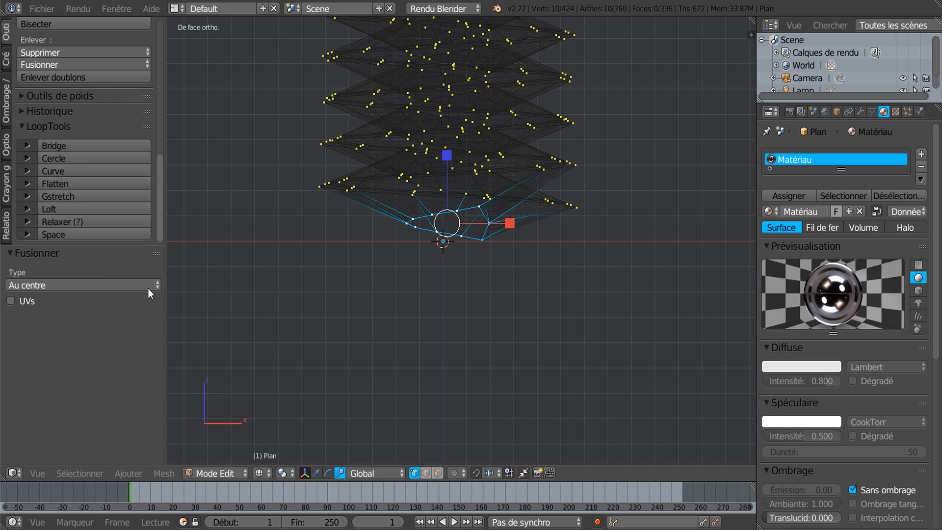
{"action": "left_click", "coordinate": [55, 184]}
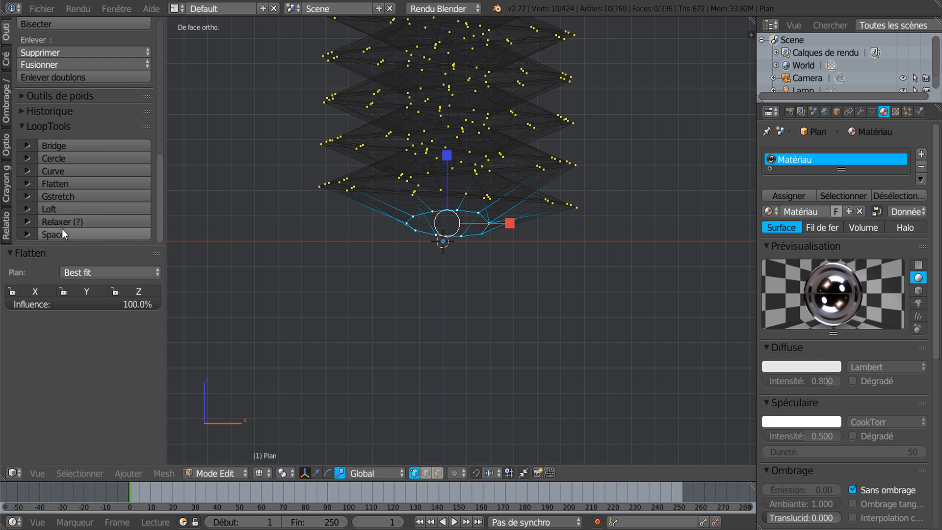
{"action": "left_click", "coordinate": [62, 182]}
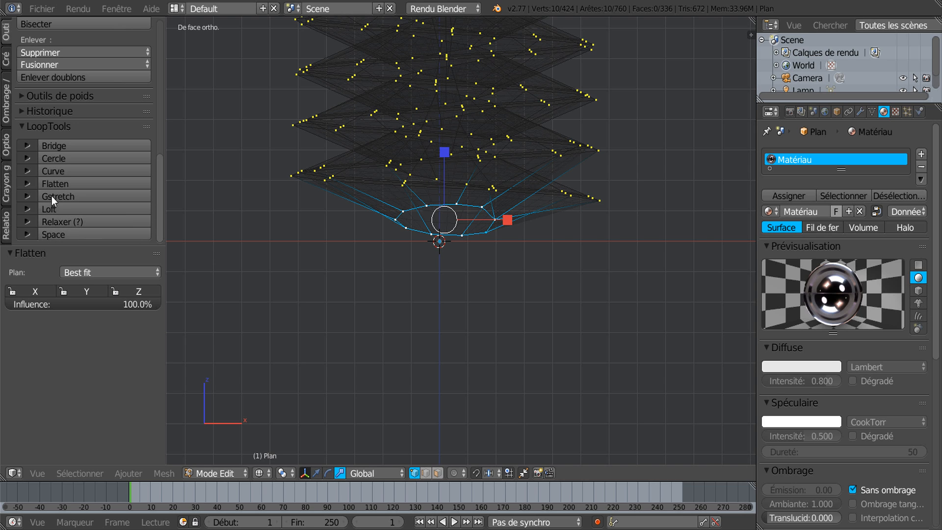
{"action": "left_click", "coordinate": [55, 157]}
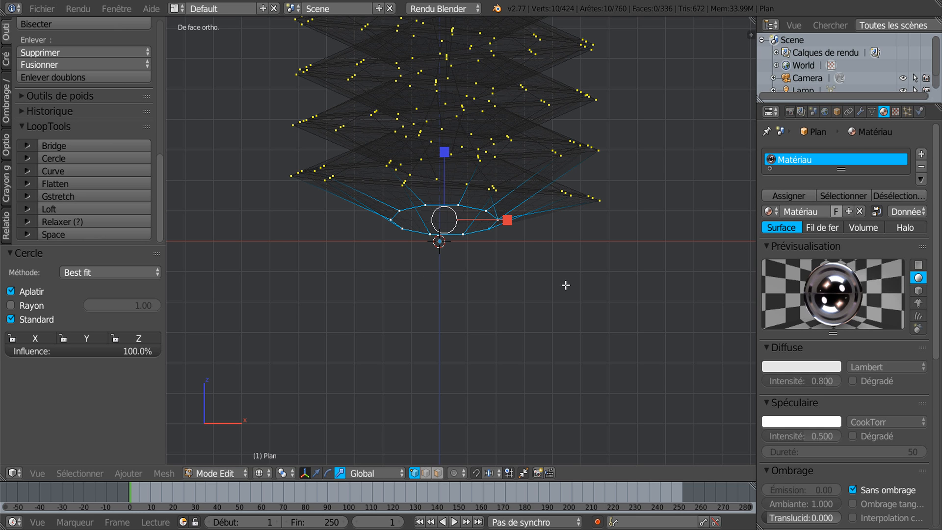
Rotate the bottom ring about -17° in the right side view to make it horizontal, and restore solid shading.
{"action": "key", "text": "KP_3"}
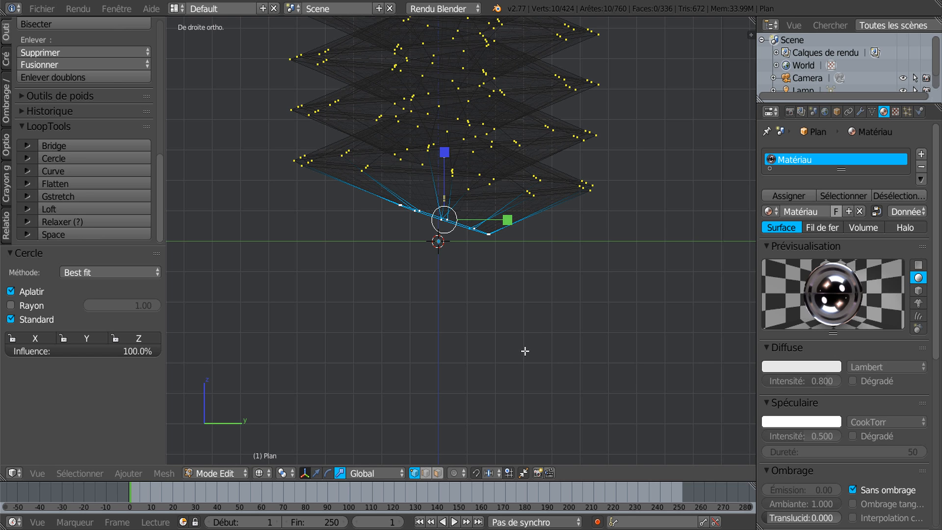
{"action": "key", "text": "r"}
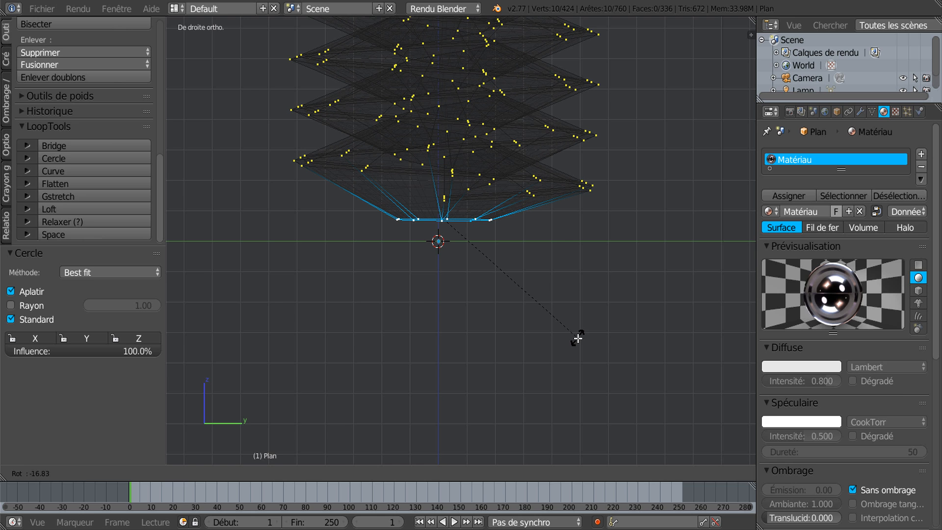
{"action": "left_click", "coordinate": [577, 338]}
{"action": "key", "text": "Tab"}
{"action": "key", "text": "Tab"}
{"action": "key", "text": "z"}
{"action": "mouse_move", "coordinate": [574, 348]}
{"action": "middle_mouse_down"}
{"action": "mouse_move", "coordinate": [551, 242]}
{"action": "mouse_move", "coordinate": [615, 292]}
{"action": "mouse_move", "coordinate": [637, 339]}
{"action": "mouse_move", "coordinate": [579, 361]}
{"action": "mouse_move", "coordinate": [587, 284]}
{"action": "mouse_move", "coordinate": [599, 287]}
{"action": "mouse_move", "coordinate": [551, 231]}
{"action": "middle_mouse_up"}
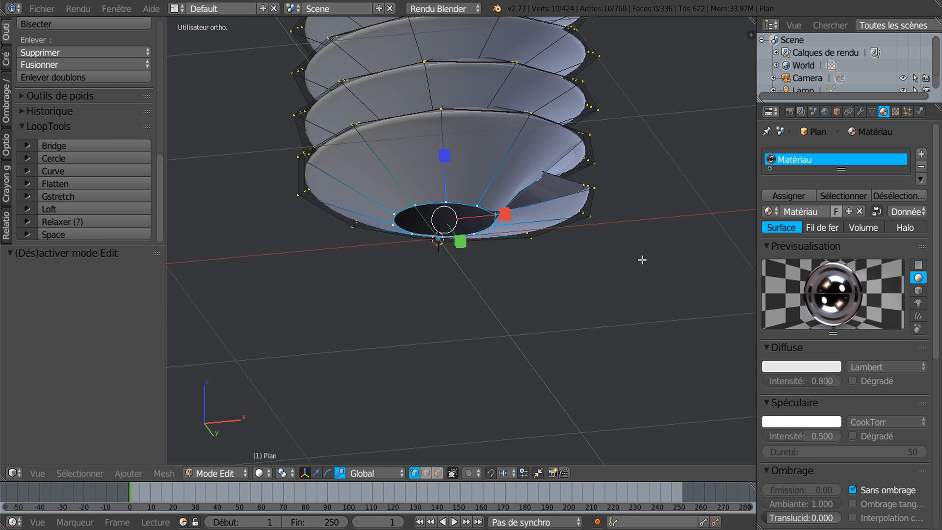
Extrude the bottom ring, move it -0.083 along Z and scale it to 0.570.
{"action": "key", "text": "KP_1"}
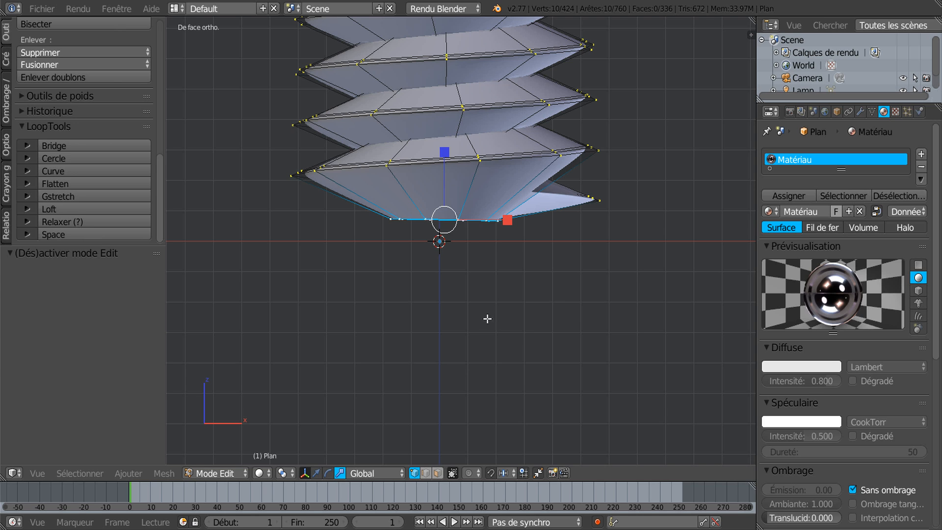
{"action": "left_click", "coordinate": [316, 473]}
{"action": "key", "text": "e"}
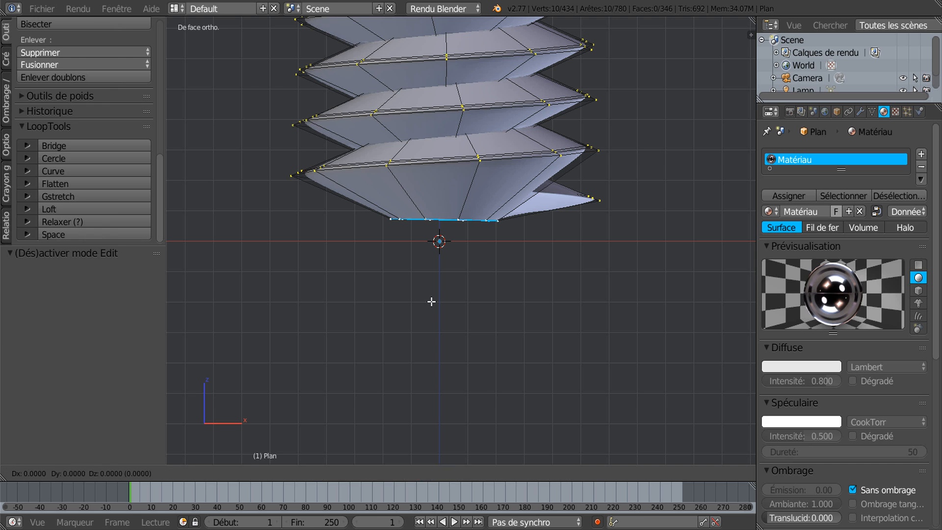
{"action": "right_click", "coordinate": [431, 301]}
{"action": "left_click_drag", "start_coordinate": [445, 162], "coordinate": [454, 185]}
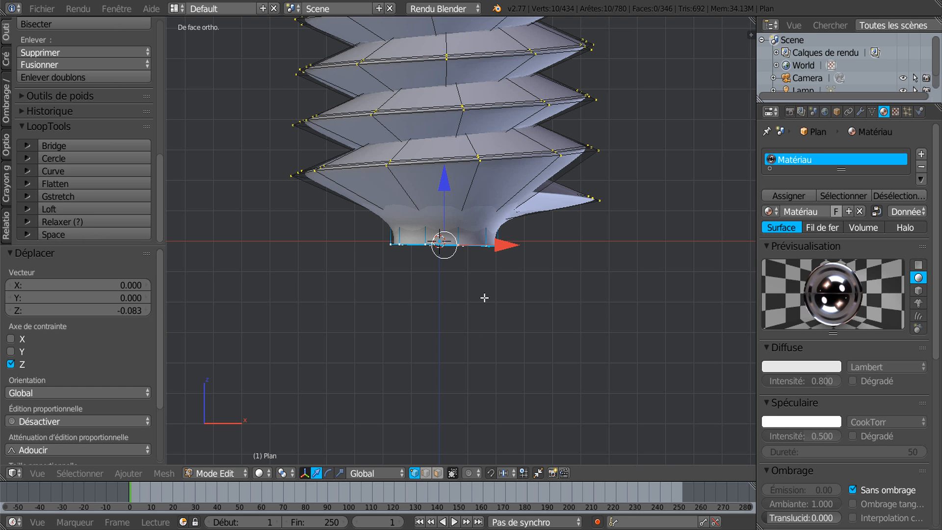
{"action": "key", "text": "s"}
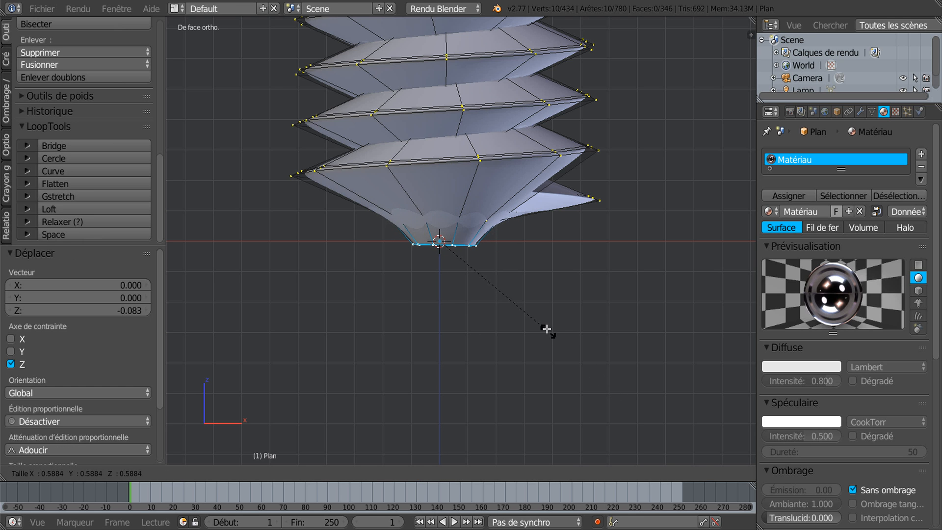
{"action": "left_click", "coordinate": [547, 328]}
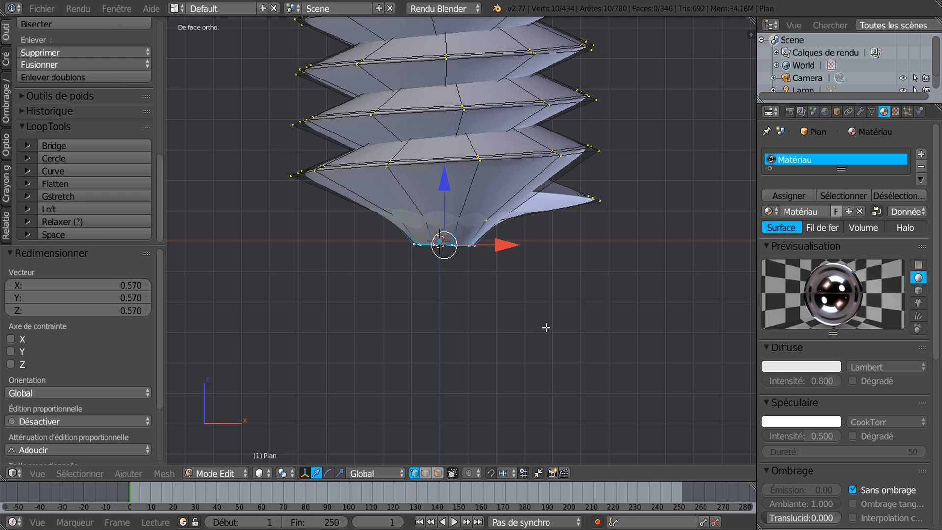
Extrude the tip ring again in place and scale it to 0 to close the tip, then switch to wireframe.
{"action": "key", "text": "e"}
{"action": "right_click", "coordinate": [552, 357]}
{"action": "type", "text": "s"}
{"action": "type", "text": "0"}
{"action": "right_click", "coordinate": [552, 357]}
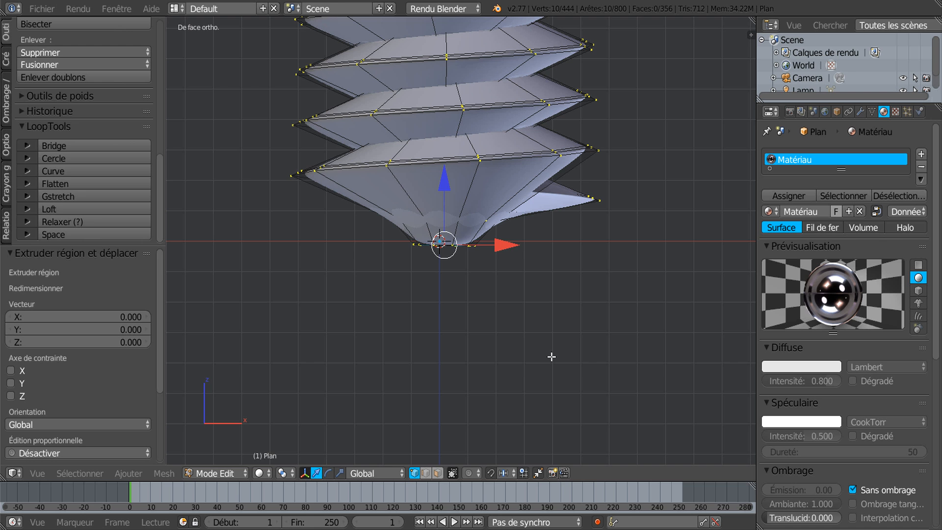
{"action": "mouse_move", "coordinate": [552, 357]}
{"action": "middle_mouse_down"}
{"action": "mouse_move", "coordinate": [501, 374]}
{"action": "mouse_move", "coordinate": [533, 374]}
{"action": "mouse_move", "coordinate": [574, 324]}
{"action": "middle_mouse_up"}
{"action": "key", "text": "z"}
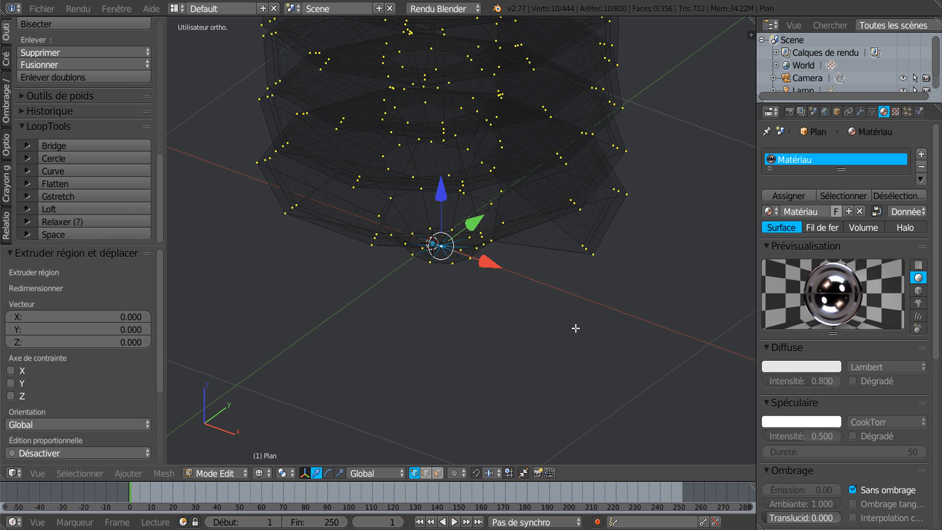
{"action": "key", "text": "c"}
{"action": "left_click", "coordinate": [589, 252]}
{"action": "right_click", "coordinate": [535, 334]}
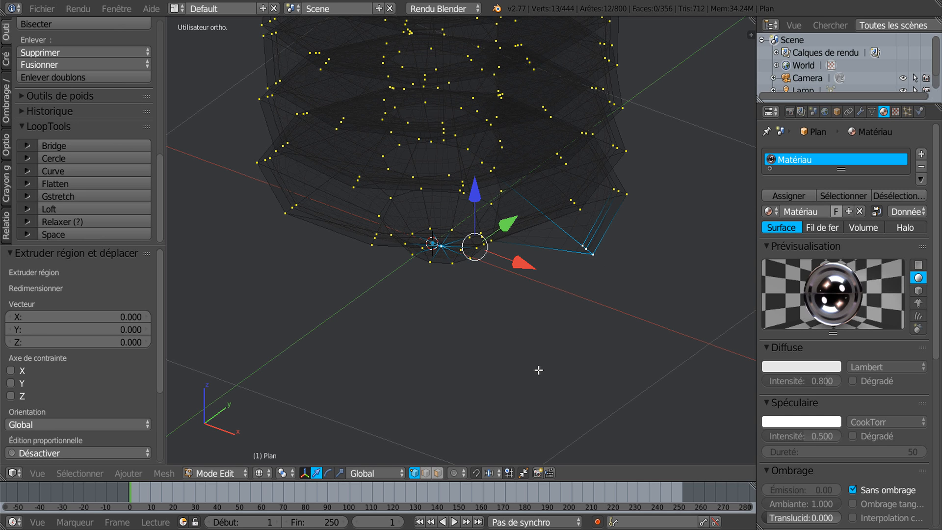
Select only the three vertices at the thread's loose lower end and move them -0.327 along X.
{"action": "key", "text": "a"}
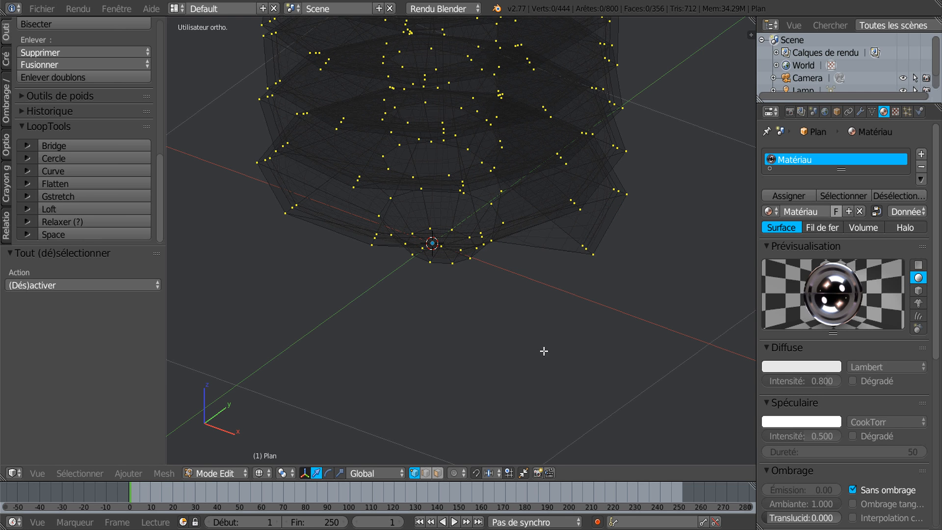
{"action": "key", "text": "c"}
{"action": "left_click", "coordinate": [583, 256]}
{"action": "right_click", "coordinate": [564, 318]}
{"action": "key", "text": "z"}
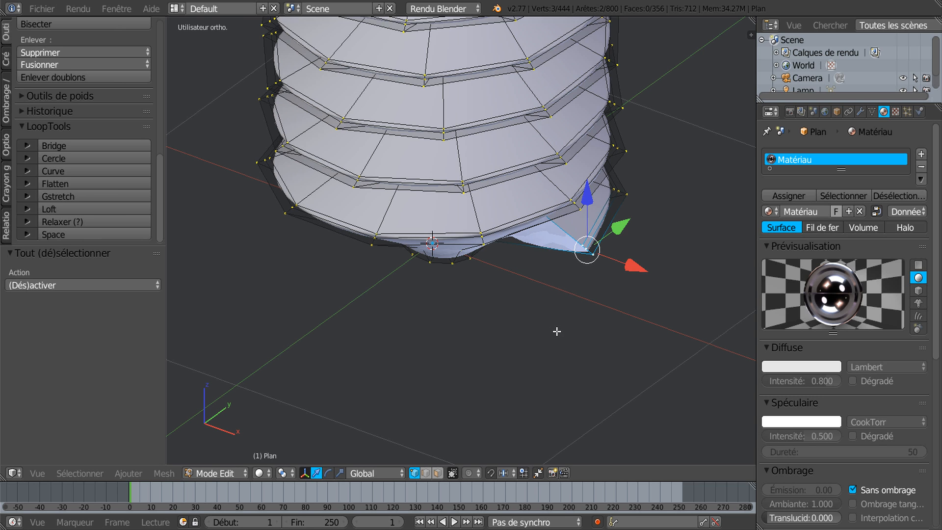
{"action": "middle_click_drag", "start_coordinate": [557, 332], "coordinate": [631, 273]}
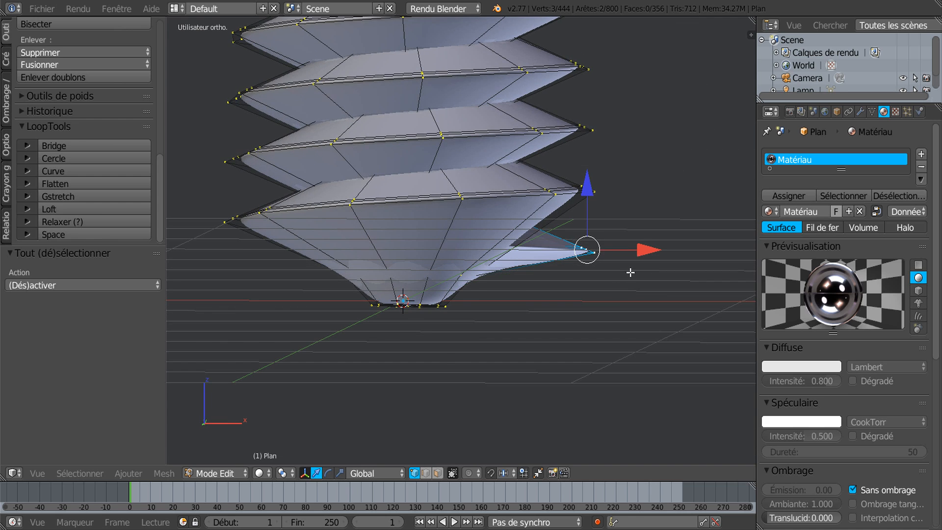
{"action": "left_click_drag", "start_coordinate": [640, 250], "coordinate": [538, 261]}
Add two edge loops around the lower tip, one slid to factor 0.869 and the other to -0.843.
{"action": "middle_click_drag", "start_coordinate": [538, 261], "coordinate": [427, 288]}
{"action": "scroll", "coordinate": [480, 305], "scroll_direction": "up", "scroll_amount": 3}
{"action": "middle_click_drag", "start_coordinate": [480, 306], "coordinate": [536, 314]}
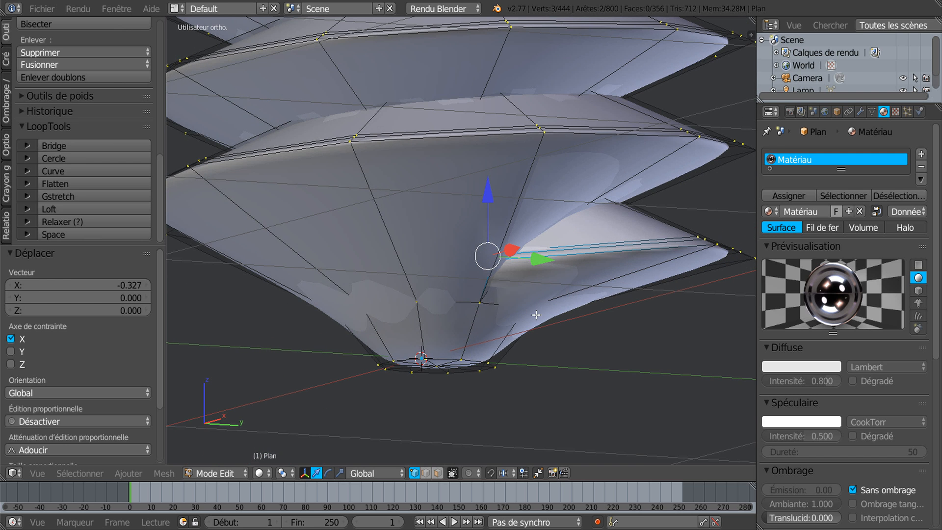
{"action": "key", "text": "ctrl+r"}
{"action": "left_click", "coordinate": [498, 344]}
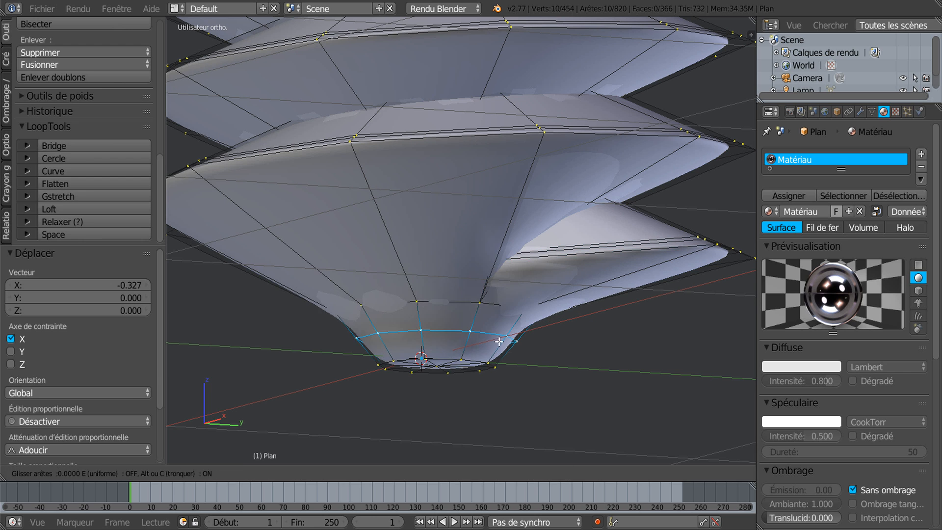
{"action": "left_click", "coordinate": [510, 321]}
{"action": "key", "text": "ctrl+r"}
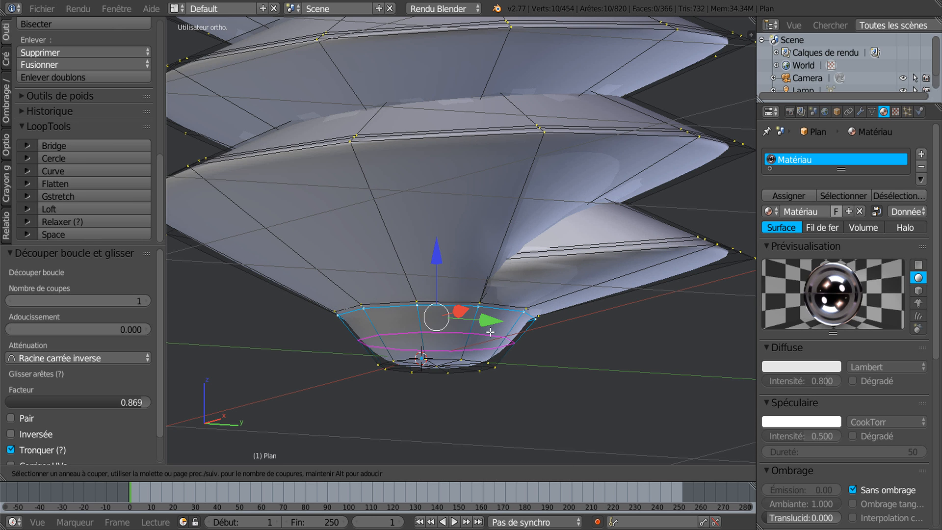
{"action": "left_click", "coordinate": [501, 336]}
{"action": "left_click", "coordinate": [491, 354]}
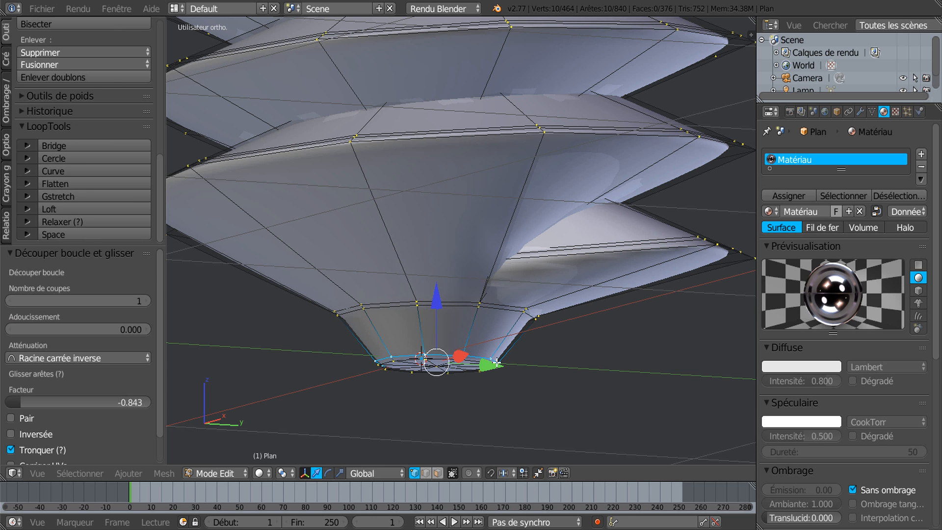
Return to Object mode, switch the viewport to Material shading and inspect the chrome screw from several angles.
{"action": "scroll", "coordinate": [498, 366], "scroll_direction": "down", "scroll_amount": 3}
{"action": "key", "text": "Tab"}
{"action": "middle_click_drag", "start_coordinate": [502, 366], "coordinate": [536, 368]}
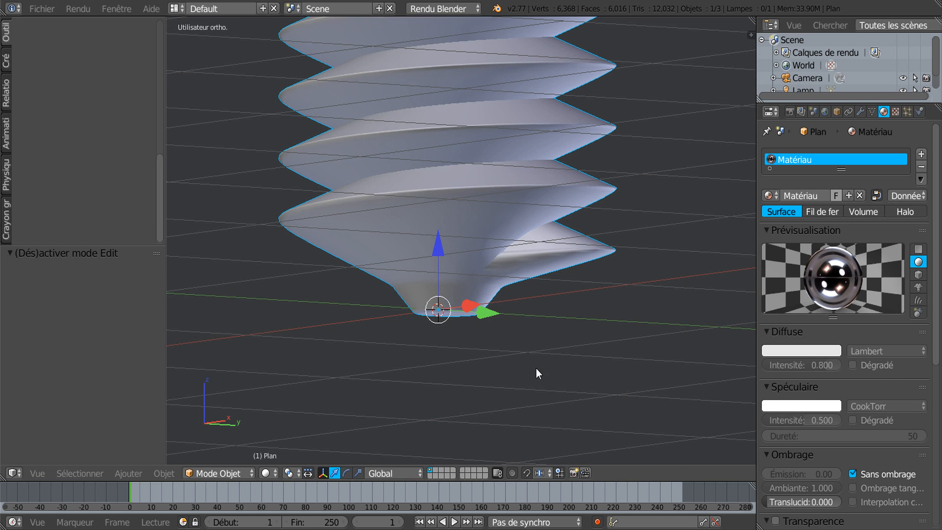
{"action": "left_click", "coordinate": [264, 473]}
{"action": "left_click", "coordinate": [294, 402]}
{"action": "middle_click_drag", "start_coordinate": [294, 402], "coordinate": [463, 274]}
{"action": "scroll", "coordinate": [601, 367], "scroll_direction": "down", "scroll_amount": 3}
{"action": "middle_click_drag", "start_coordinate": [467, 278], "coordinate": [576, 328]}
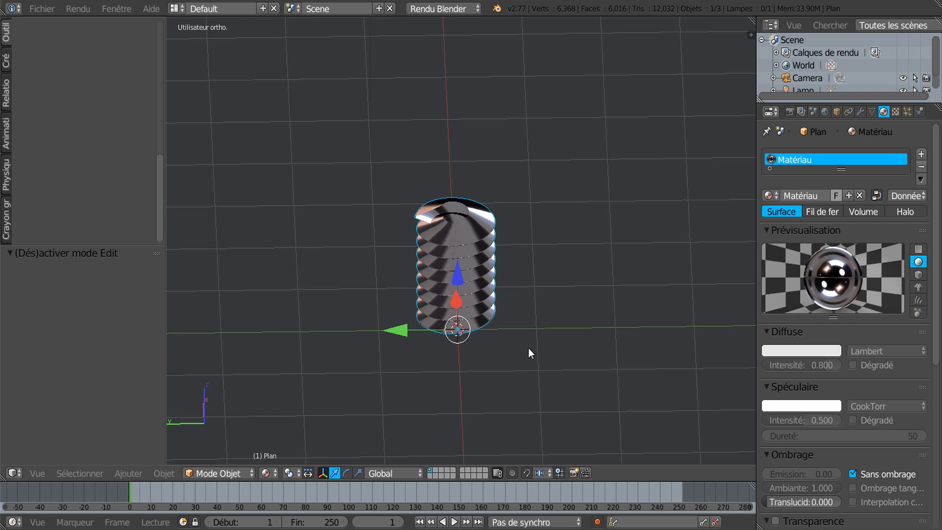
{"action": "middle_click_drag", "start_coordinate": [426, 313], "coordinate": [572, 324]}
{"action": "scroll", "coordinate": [346, 338], "scroll_direction": "up", "scroll_amount": 4}
{"action": "middle_click_drag", "start_coordinate": [346, 339], "coordinate": [367, 257]}
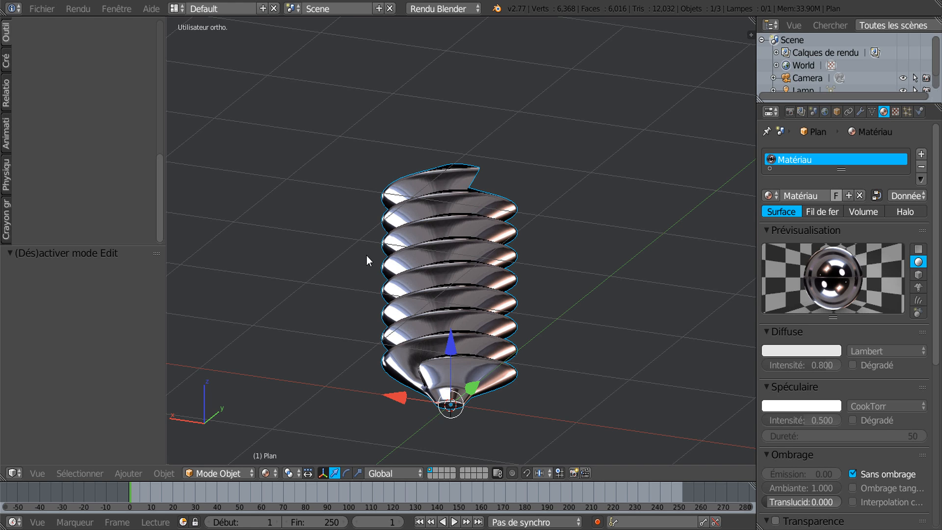
{"action": "left_click", "coordinate": [128, 473]}
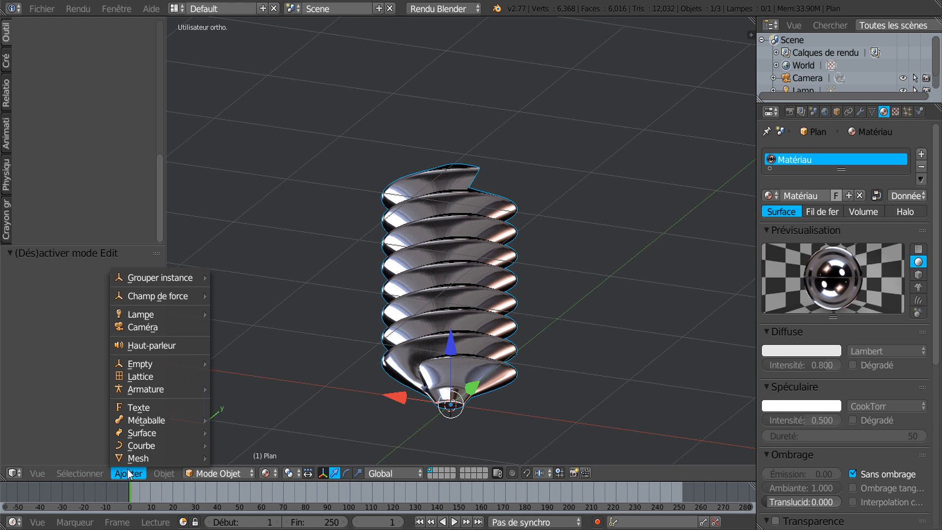
{"action": "mouse_move", "coordinate": [135, 459]}
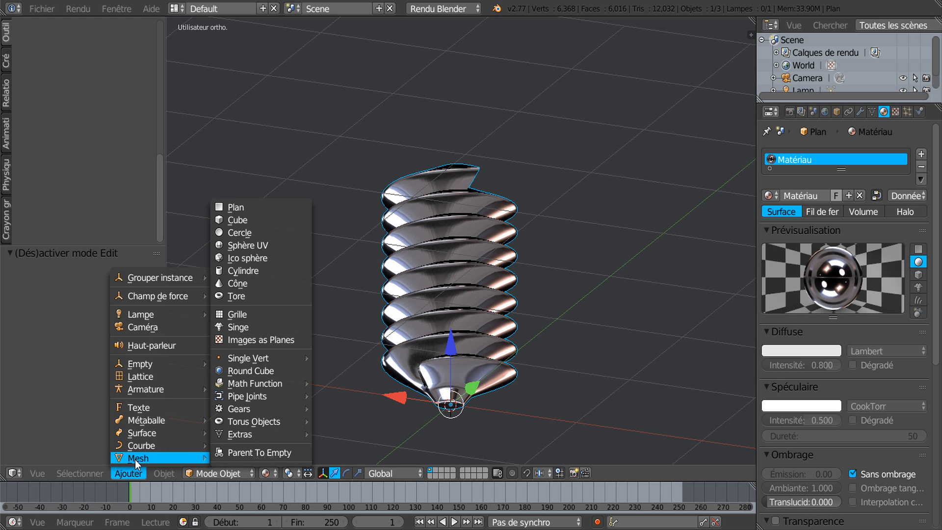
{"action": "mouse_move", "coordinate": [242, 436]}
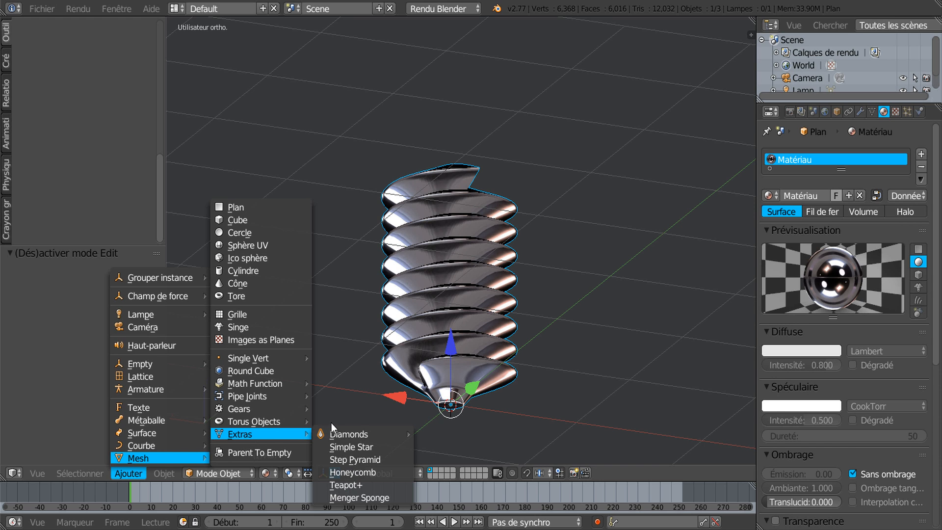
{"action": "mouse_move", "coordinate": [367, 430]}
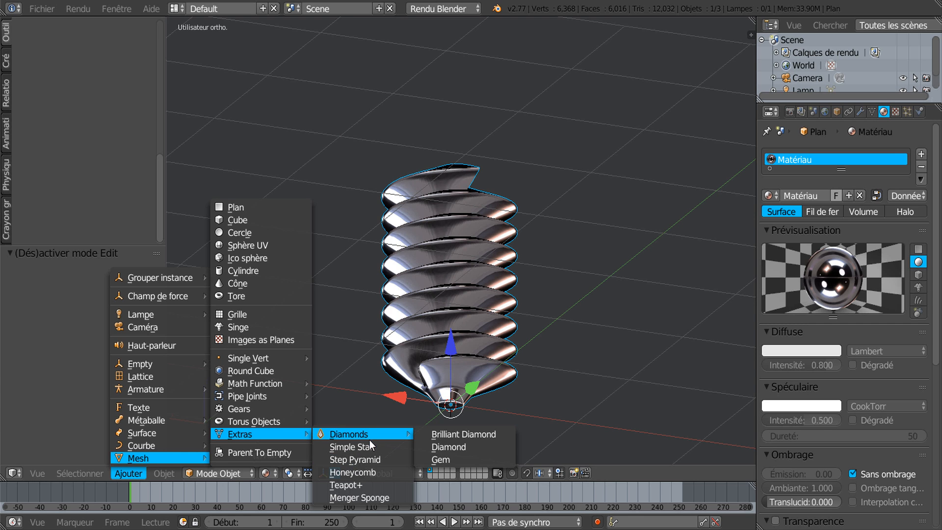
{"action": "mouse_move", "coordinate": [242, 389]}
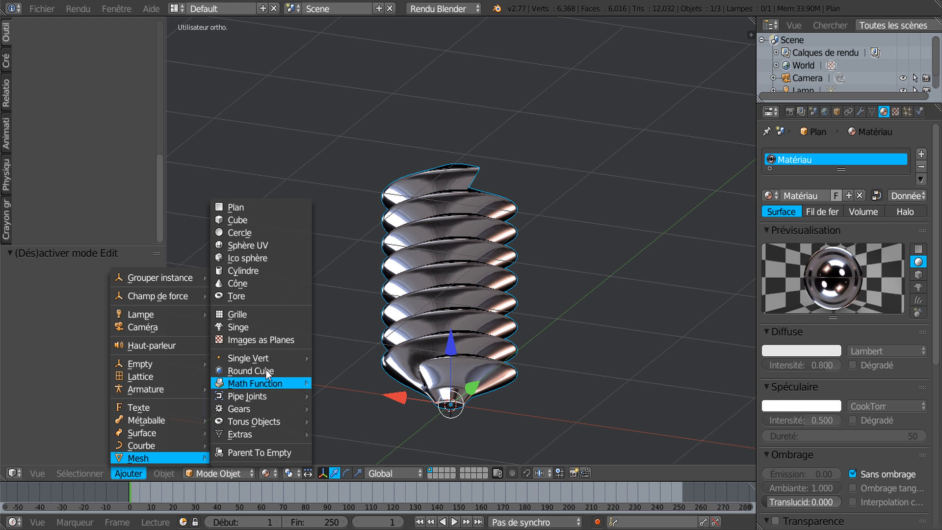
{"action": "mouse_move", "coordinate": [264, 358]}
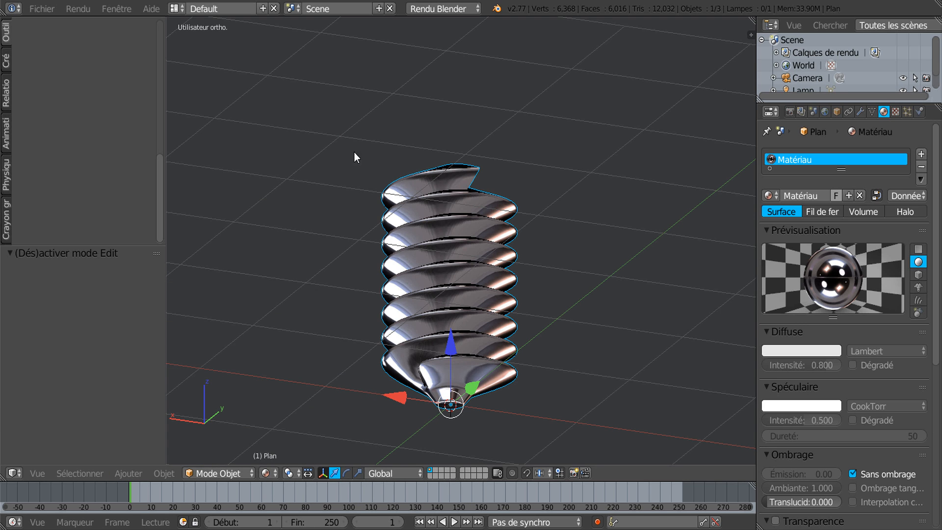
{"action": "mouse_move", "coordinate": [296, 205]}
{"action": "middle_mouse_down"}
{"action": "mouse_move", "coordinate": [311, 318]}
{"action": "mouse_move", "coordinate": [335, 230]}
{"action": "mouse_move", "coordinate": [299, 213]}
{"action": "middle_mouse_up"}
{"action": "left_click_drag", "start_coordinate": [161, 169], "coordinate": [169, 98]}
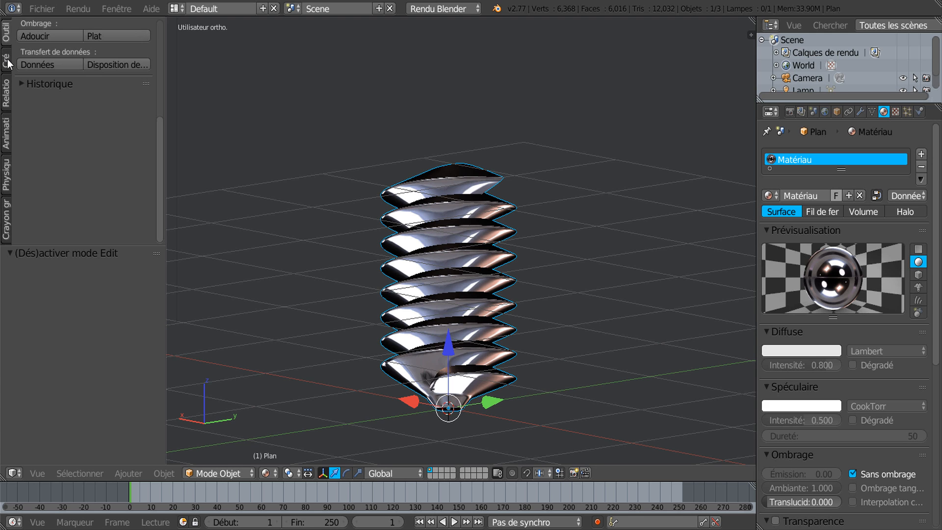
Find and enable the Add Mesh: BoltFactory add-on among the disabled add-ons, and close the user preferences.
{"action": "left_click", "coordinate": [40, 9]}
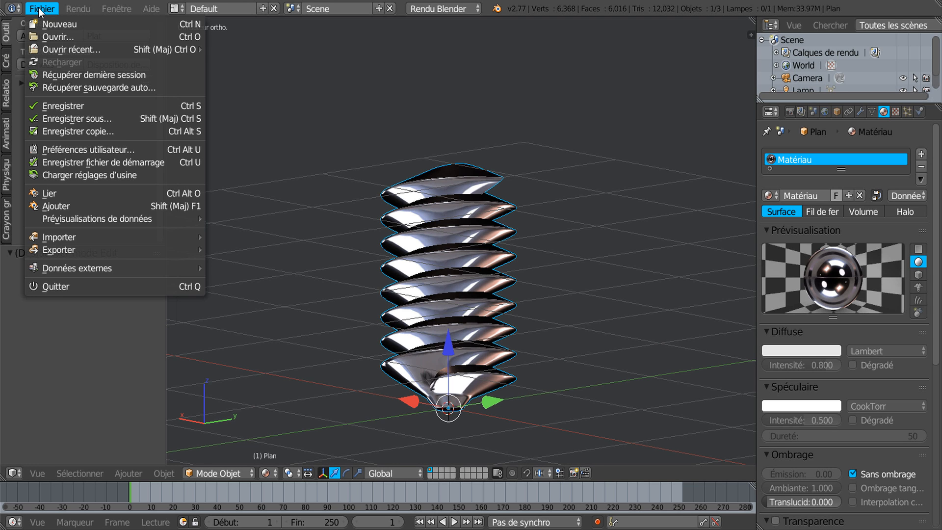
{"action": "left_click", "coordinate": [63, 149]}
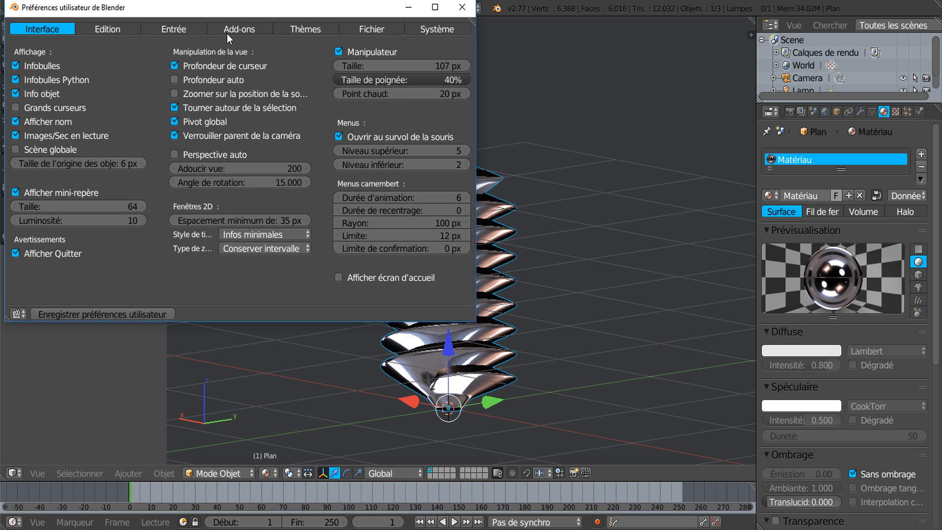
{"action": "left_click_drag", "start_coordinate": [255, 11], "coordinate": [350, 16]}
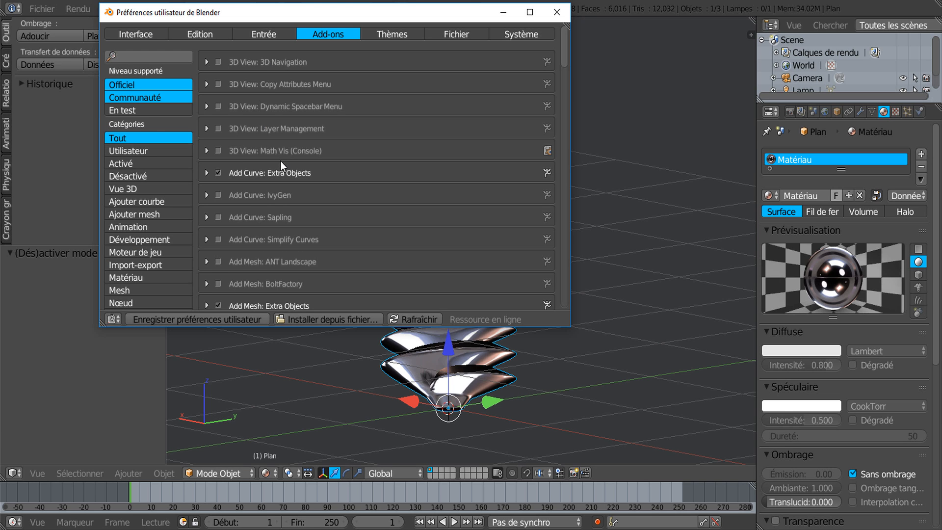
{"action": "scroll", "coordinate": [280, 161], "scroll_direction": "down", "scroll_amount": 3}
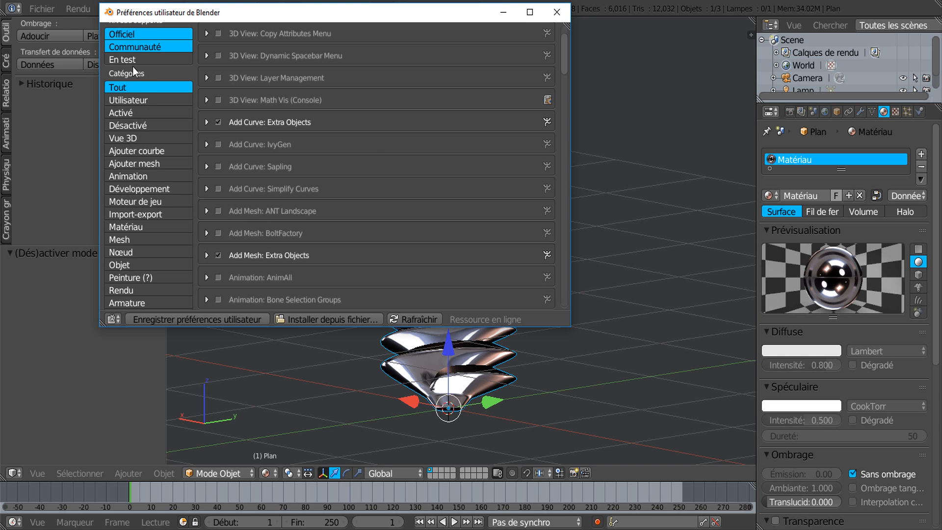
{"action": "scroll", "coordinate": [131, 93], "scroll_direction": "up", "scroll_amount": 2}
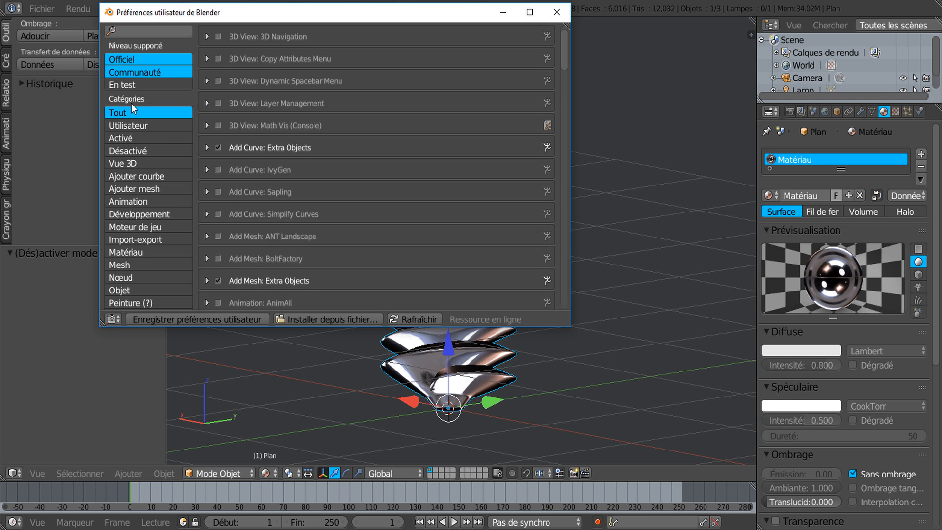
{"action": "left_click", "coordinate": [132, 151]}
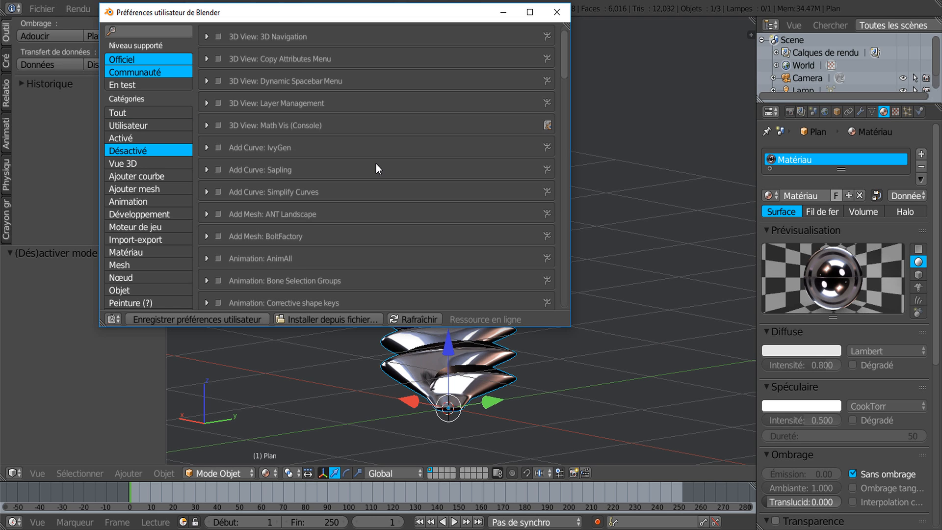
{"action": "scroll", "coordinate": [376, 169], "scroll_direction": "down", "scroll_amount": 2}
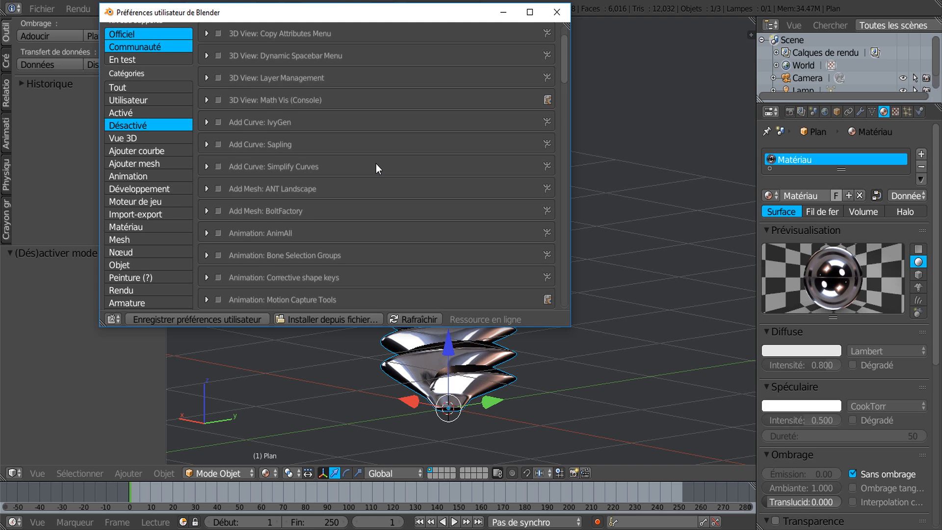
{"action": "scroll", "coordinate": [376, 164], "scroll_direction": "up", "scroll_amount": 2}
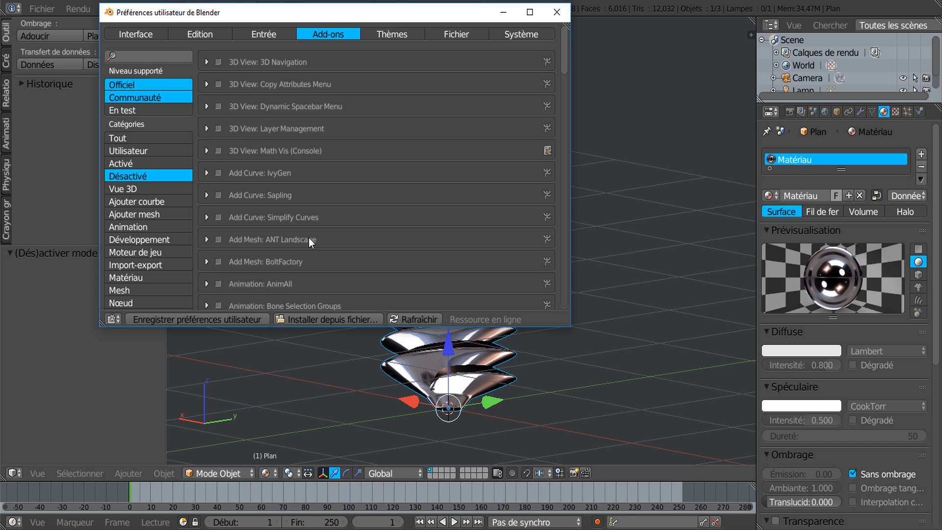
{"action": "scroll", "coordinate": [308, 238], "scroll_direction": "down", "scroll_amount": 1}
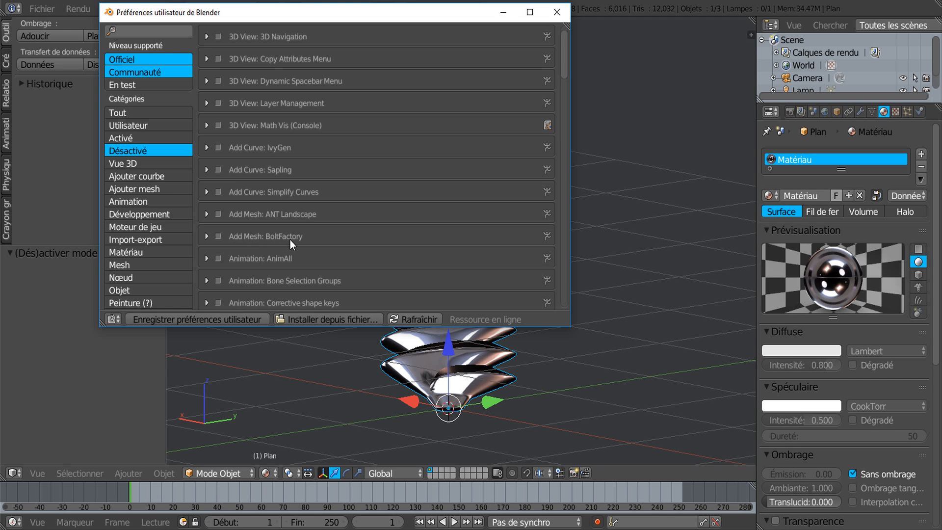
{"action": "left_click", "coordinate": [219, 236]}
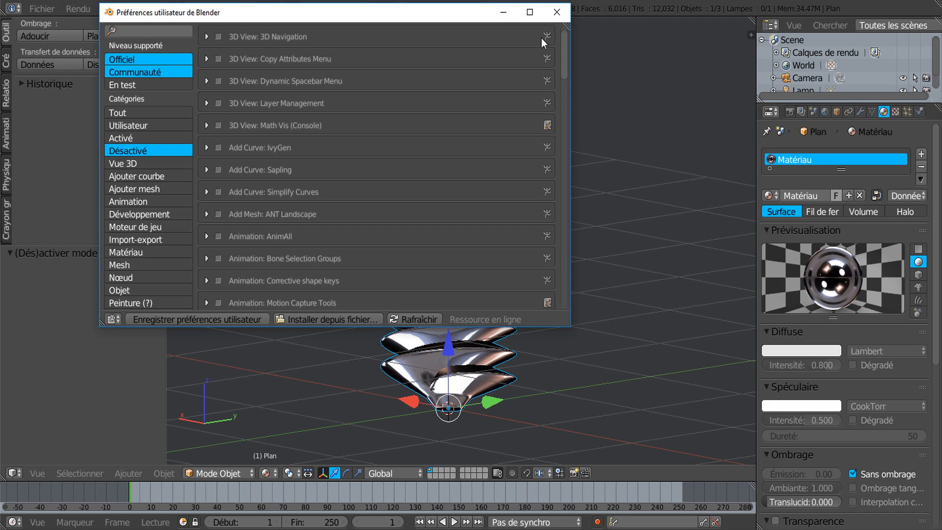
{"action": "left_click", "coordinate": [557, 13]}
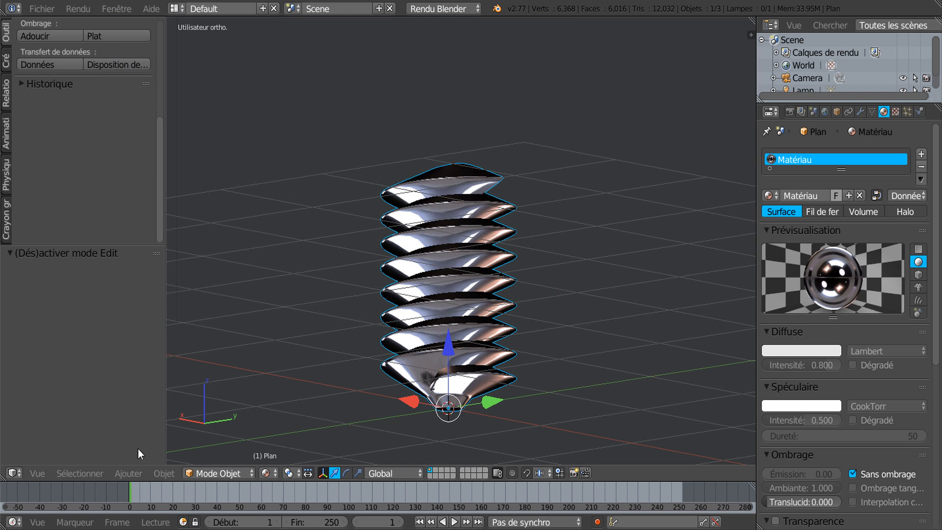
Add a Bolt mesh object at the 3D cursor.
{"action": "left_click", "coordinate": [164, 473]}
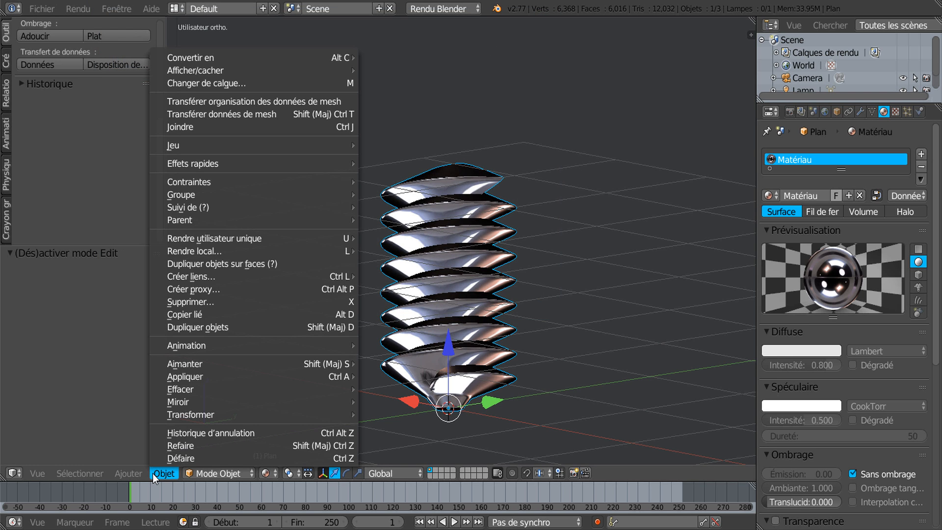
{"action": "left_click", "coordinate": [137, 474]}
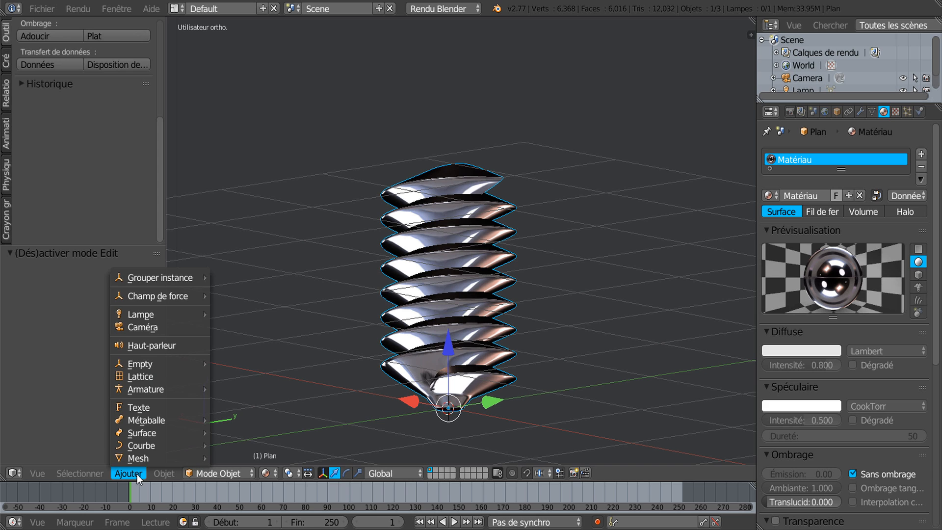
{"action": "mouse_move", "coordinate": [140, 461]}
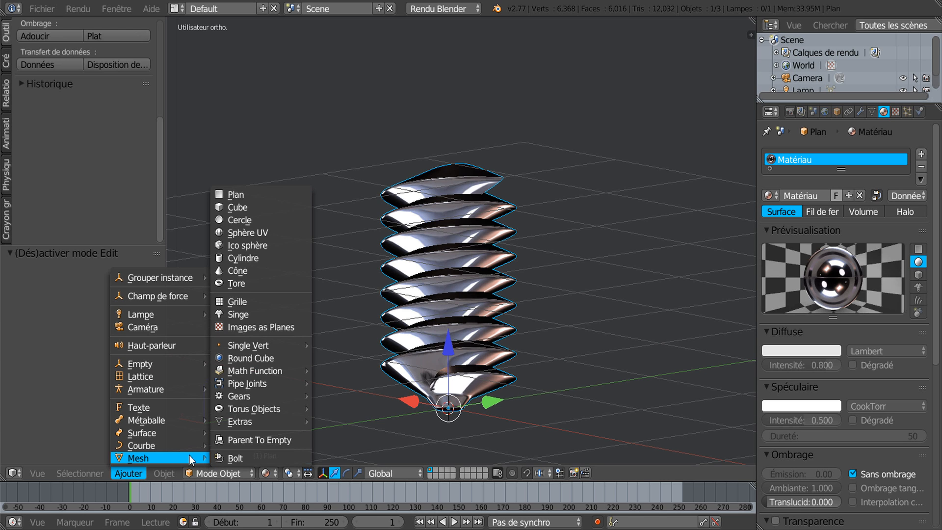
{"action": "left_click", "coordinate": [246, 457]}
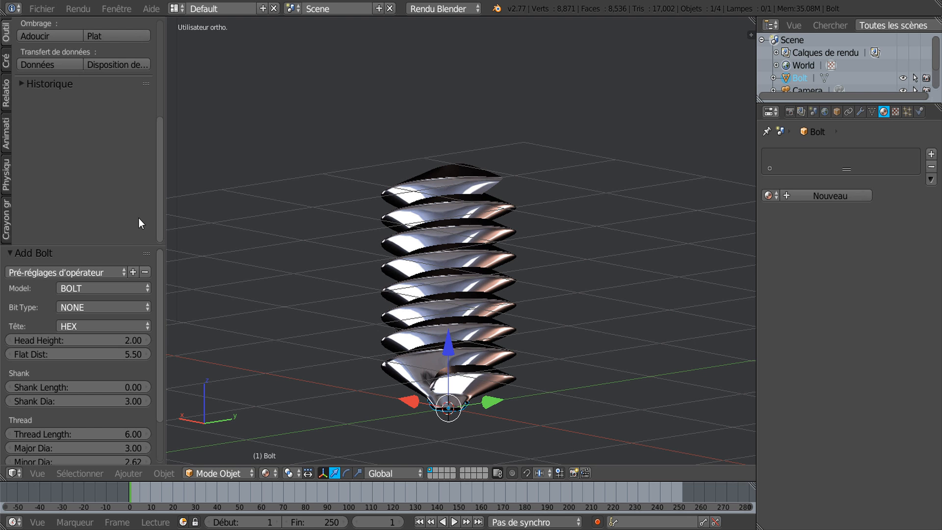
Move the bolt along Y until it stands beside the screw, raise it 0.381 along Z and compare both objects.
{"action": "left_click_drag", "start_coordinate": [489, 407], "coordinate": [640, 378]}
{"action": "middle_click_drag", "start_coordinate": [640, 379], "coordinate": [461, 392]}
{"action": "middle_click_drag", "start_coordinate": [462, 392], "coordinate": [559, 358]}
{"action": "scroll", "coordinate": [536, 361], "scroll_direction": "up", "scroll_amount": 4}
{"action": "left_click_drag", "start_coordinate": [505, 384], "coordinate": [499, 307]}
{"action": "scroll", "coordinate": [499, 306], "scroll_direction": "down", "scroll_amount": 3}
{"action": "middle_click_drag", "start_coordinate": [532, 310], "coordinate": [418, 360]}
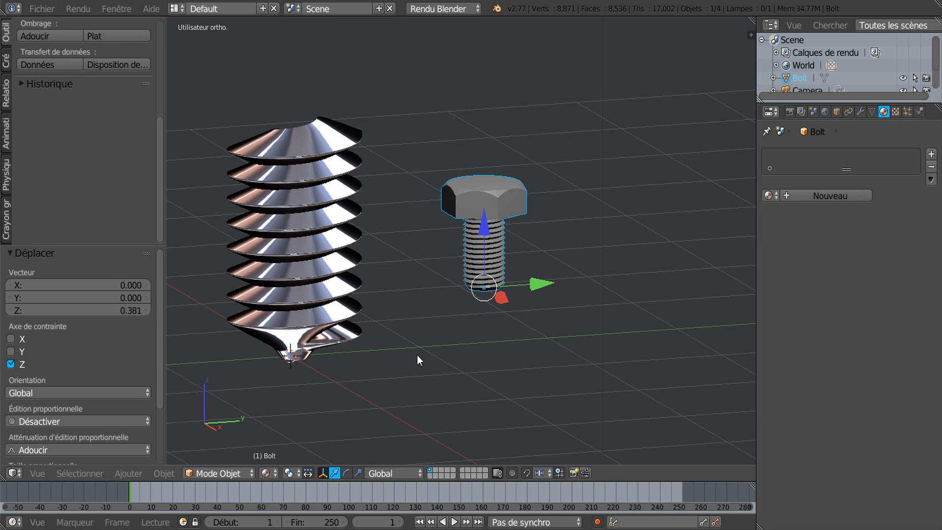
{"action": "middle_click_drag", "start_coordinate": [585, 301], "coordinate": [465, 322]}
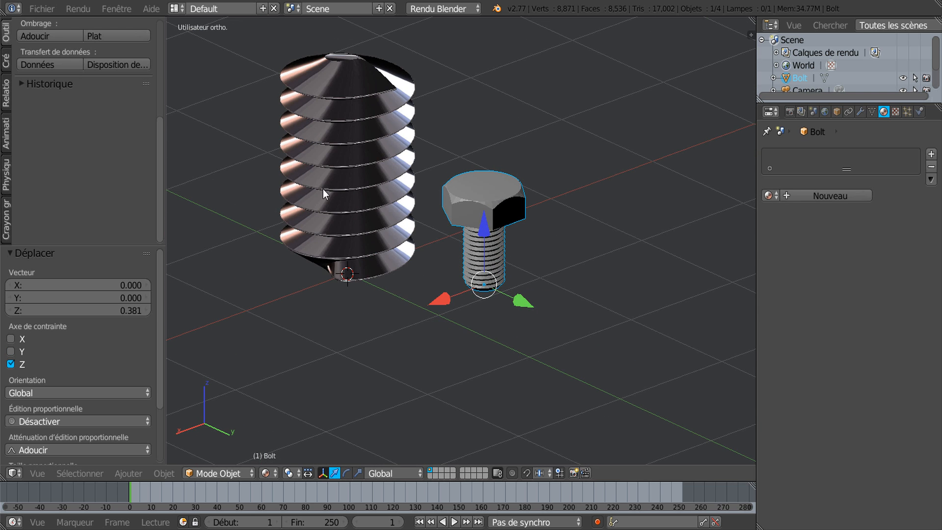
{"action": "middle_click_drag", "start_coordinate": [354, 250], "coordinate": [360, 294], "text": "shift"}
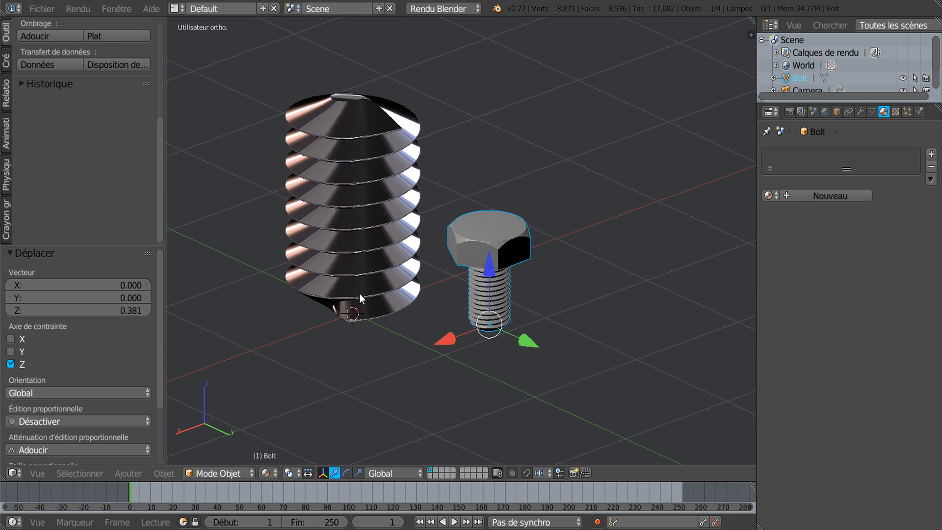
Enlarge the area showing the last operation's settings and delete the bolt beside the screw.
{"action": "left_click_drag", "start_coordinate": [167, 334], "coordinate": [197, 336]}
{"action": "left_click_drag", "start_coordinate": [95, 244], "coordinate": [103, 155]}
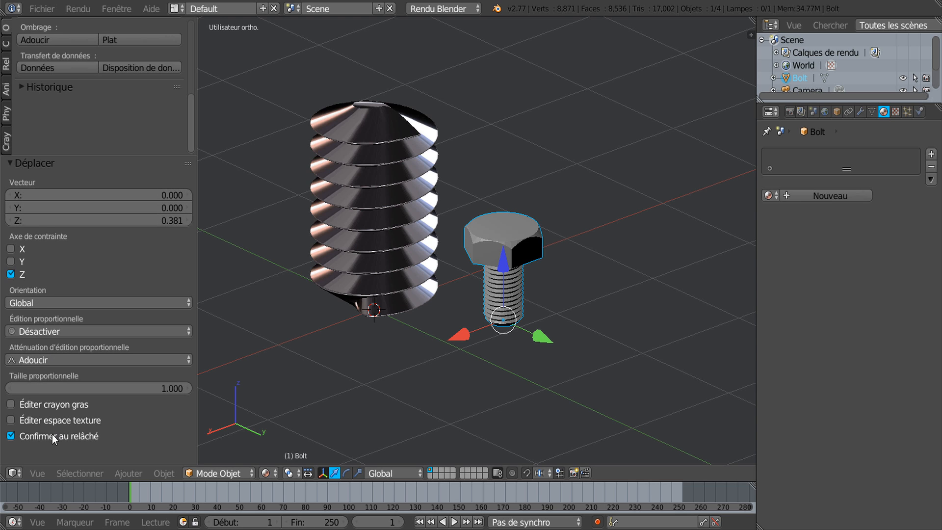
{"action": "key", "text": "x"}
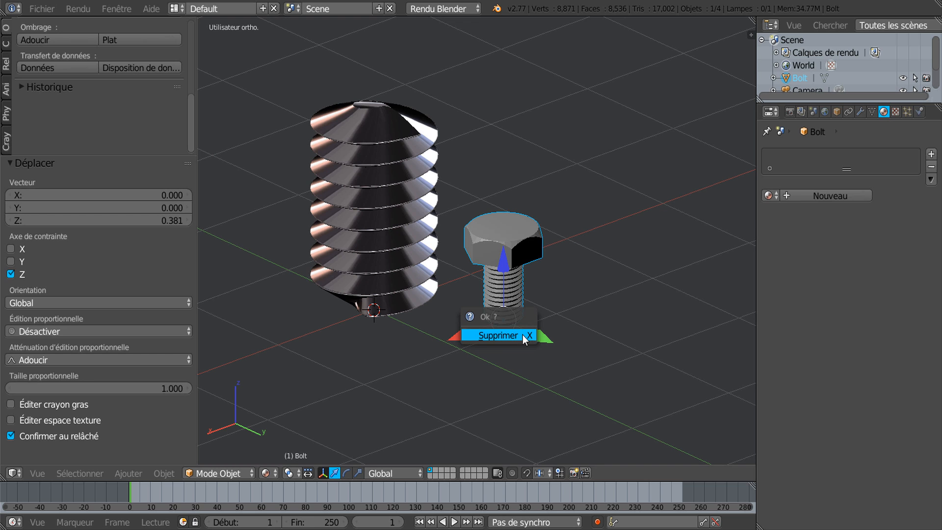
{"action": "left_click", "coordinate": [517, 335]}
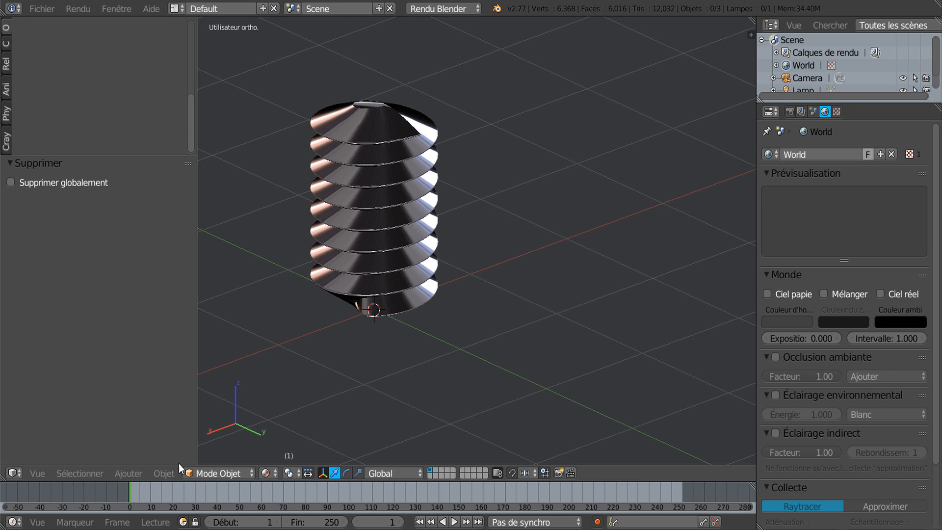
Add a Bolt mesh object at the 3D cursor and move it 1.153 along Y beside the screw.
{"action": "left_click", "coordinate": [129, 473]}
{"action": "mouse_move", "coordinate": [139, 463]}
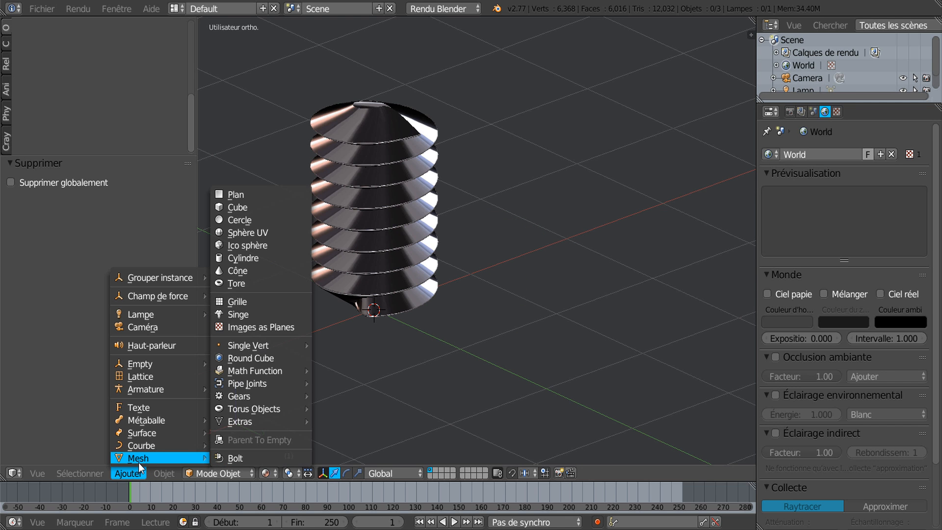
{"action": "left_click", "coordinate": [228, 457]}
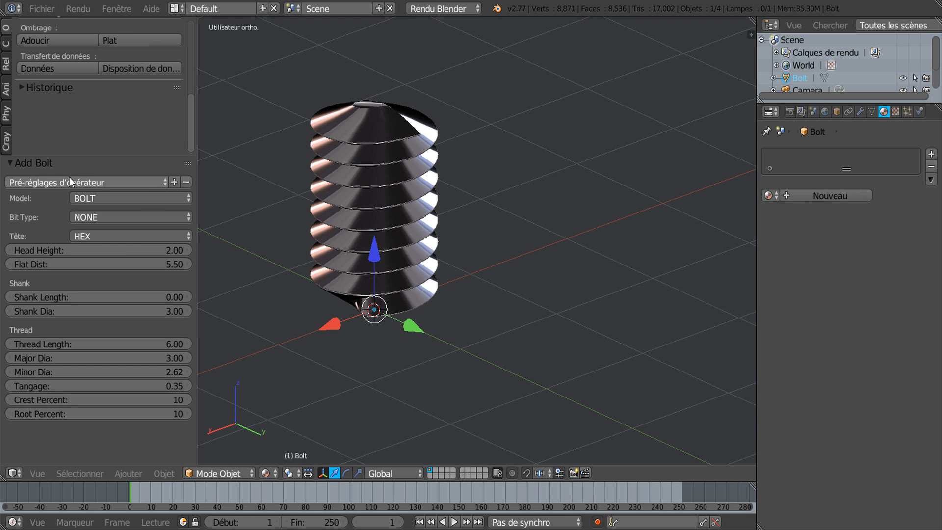
{"action": "left_click_drag", "start_coordinate": [418, 318], "coordinate": [455, 367]}
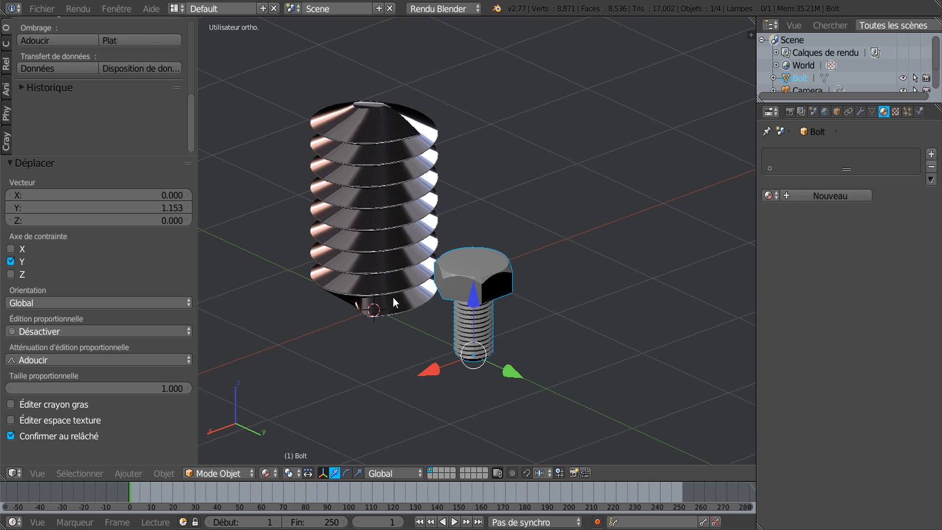
Delete the bolt beside the screw, and delete the chrome screw itself.
{"action": "key", "text": "x"}
{"action": "left_click", "coordinate": [464, 305]}
{"action": "right_click", "coordinate": [402, 241]}
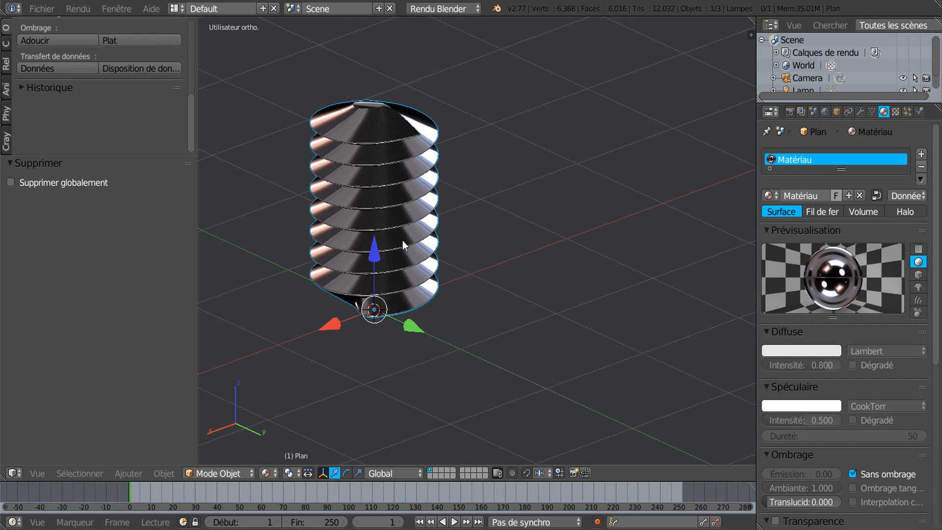
{"action": "key", "text": "x"}
{"action": "left_click", "coordinate": [402, 241]}
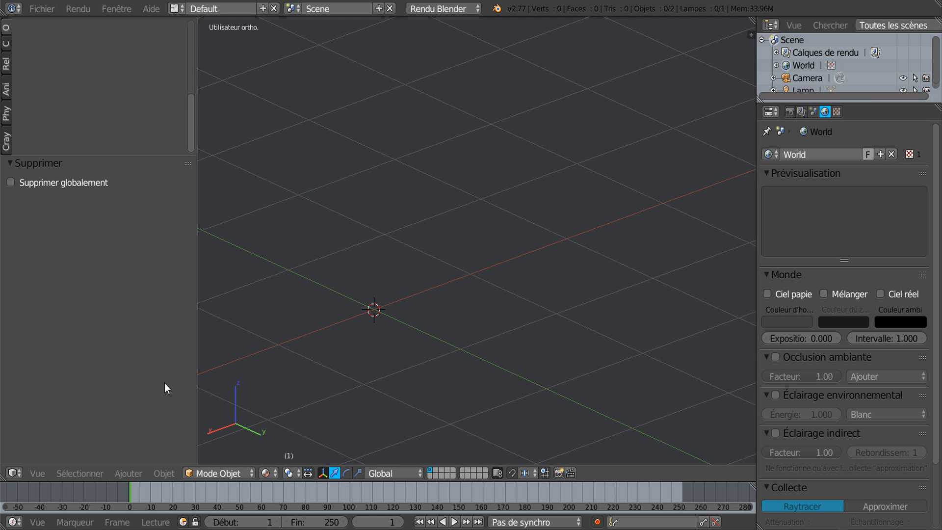
Add a Bolt mesh object at the 3D cursor and widen the area showing its settings.
{"action": "left_click", "coordinate": [125, 473]}
{"action": "mouse_move", "coordinate": [140, 458]}
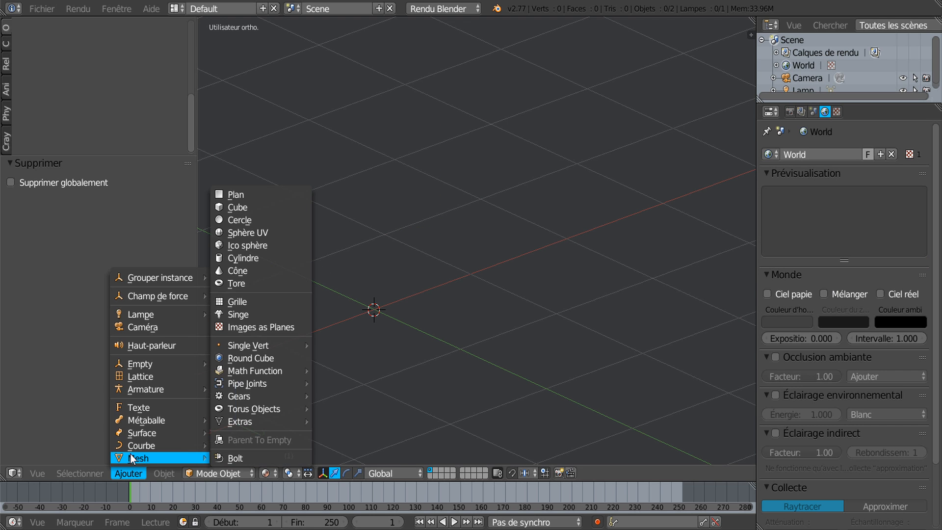
{"action": "left_click", "coordinate": [255, 458]}
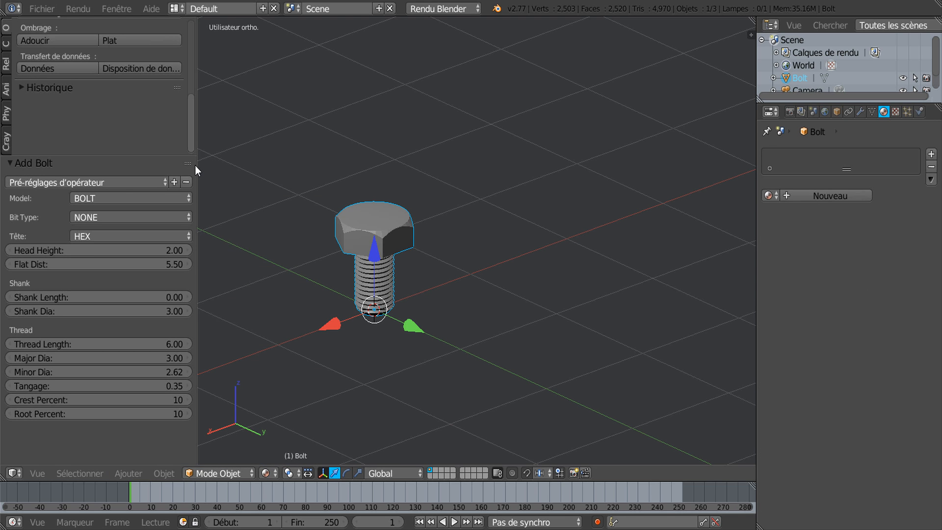
{"action": "left_click_drag", "start_coordinate": [195, 166], "coordinate": [287, 167]}
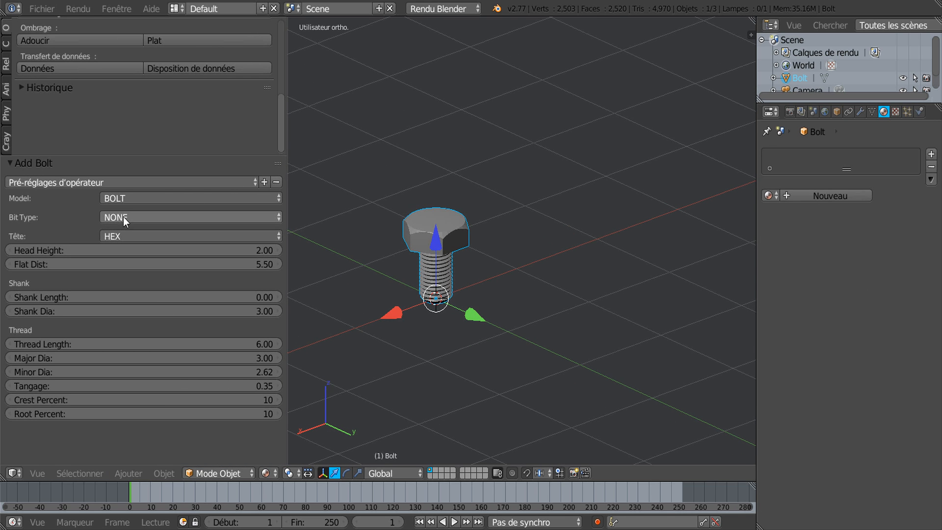
Switch the added object's model to NUT and inspect the nut up close.
{"action": "left_click", "coordinate": [140, 200]}
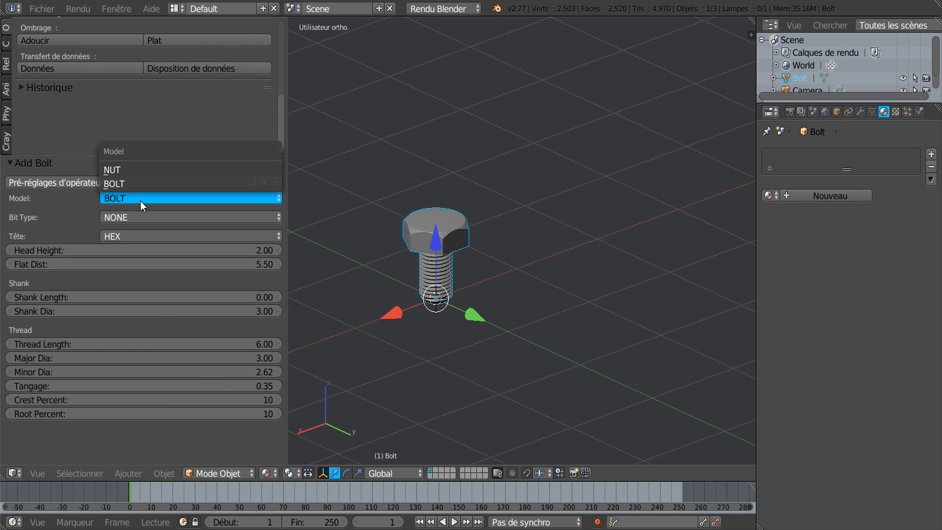
{"action": "left_click", "coordinate": [131, 172]}
{"action": "middle_click_drag", "start_coordinate": [418, 360], "coordinate": [429, 290], "text": "shift"}
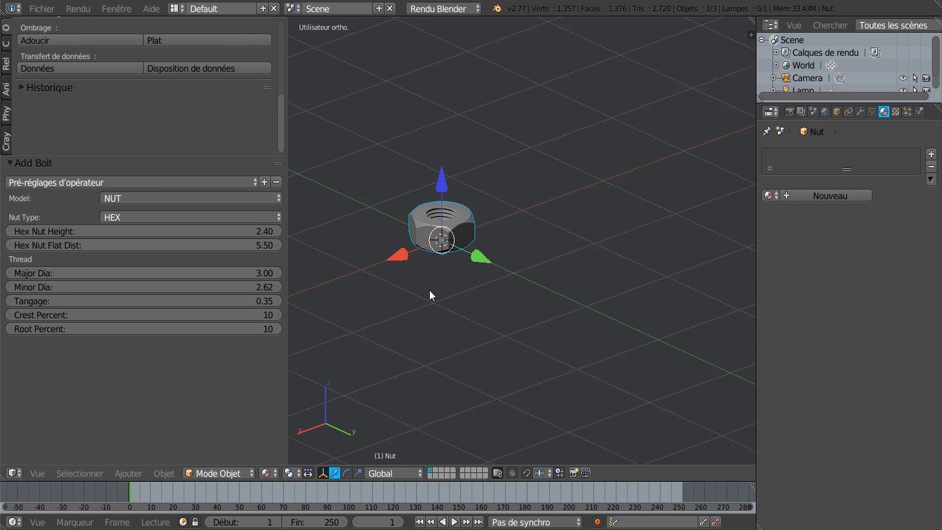
{"action": "scroll", "coordinate": [430, 290], "scroll_direction": "up", "scroll_amount": 2}
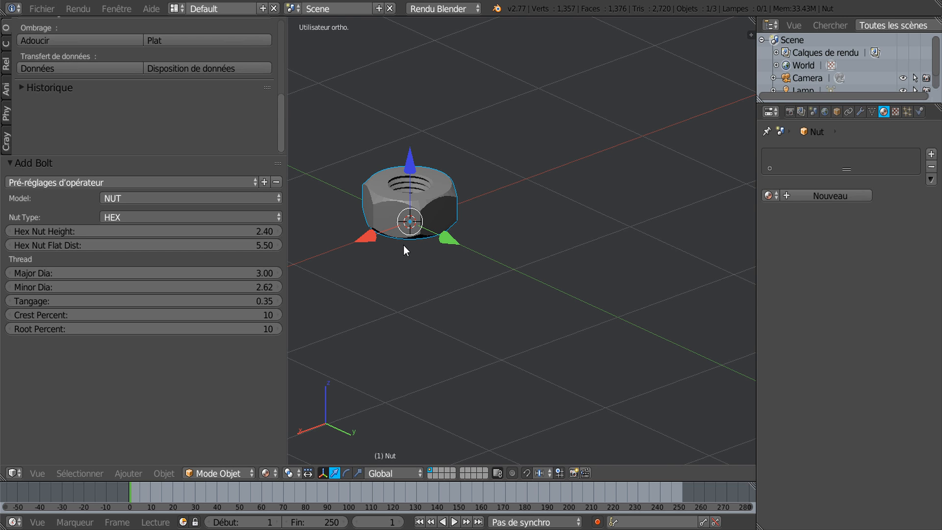
{"action": "scroll", "coordinate": [403, 248], "scroll_direction": "up", "scroll_amount": 2}
{"action": "middle_click_drag", "start_coordinate": [406, 254], "coordinate": [541, 267], "text": "shift"}
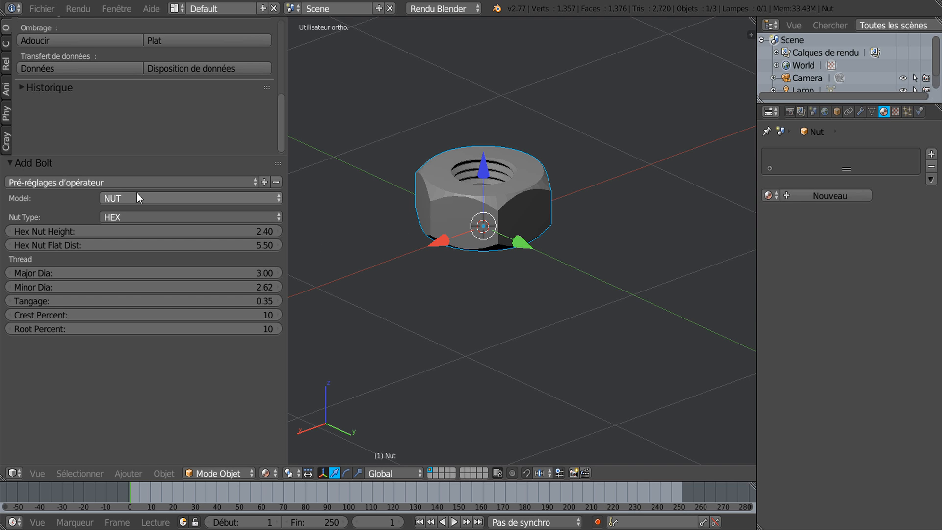
Switch the model back to BOLT and give its head the ALLEN bit type.
{"action": "left_click", "coordinate": [151, 197]}
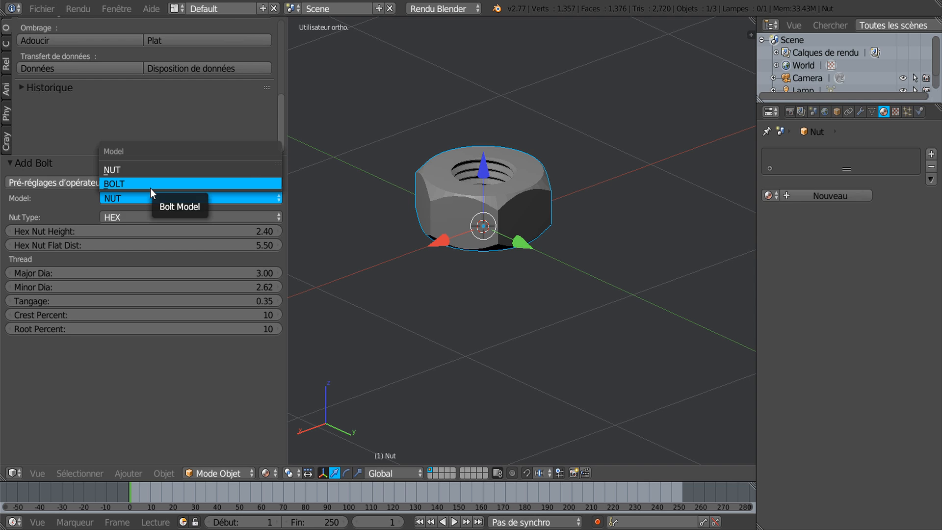
{"action": "left_click", "coordinate": [150, 188]}
{"action": "left_click", "coordinate": [149, 219]}
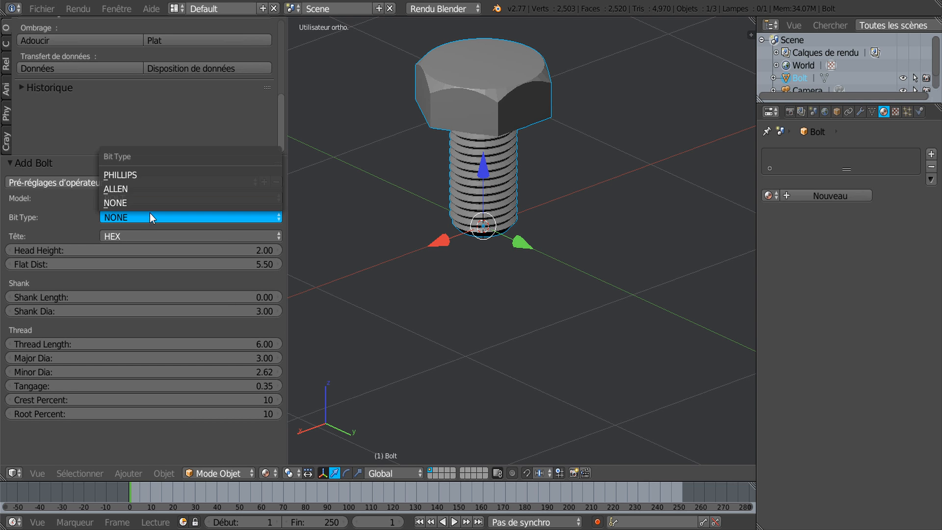
{"action": "left_click", "coordinate": [151, 190]}
{"action": "mouse_move", "coordinate": [444, 165]}
{"action": "middle_mouse_down"}
{"action": "mouse_move", "coordinate": [444, 180]}
{"action": "mouse_move", "coordinate": [444, 169]}
{"action": "middle_mouse_up"}
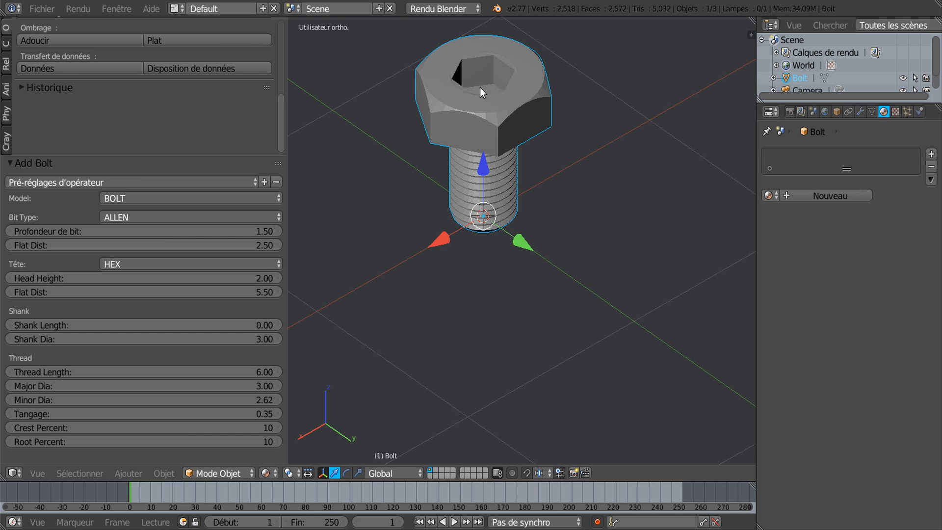
Change the bolt's bit type to PHILLIPS and inspect the recess in its head up close.
{"action": "left_click", "coordinate": [162, 218]}
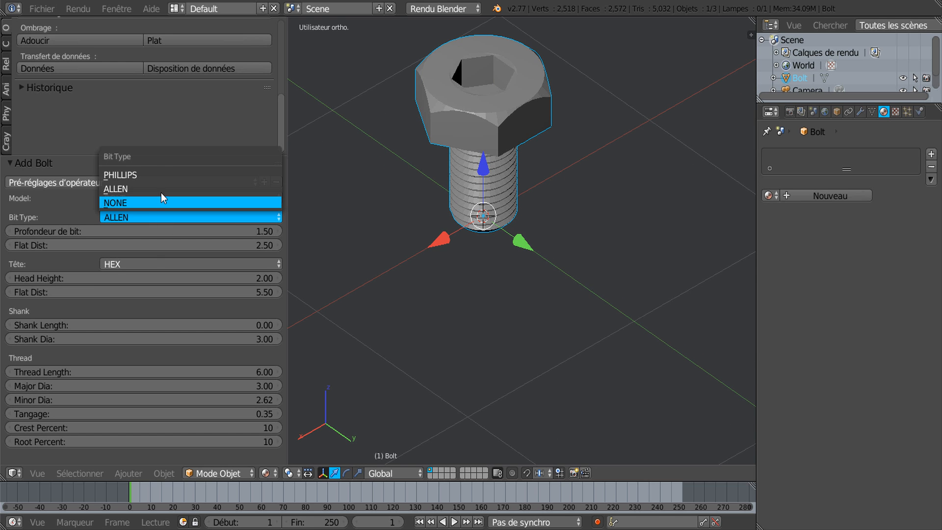
{"action": "left_click", "coordinate": [164, 176]}
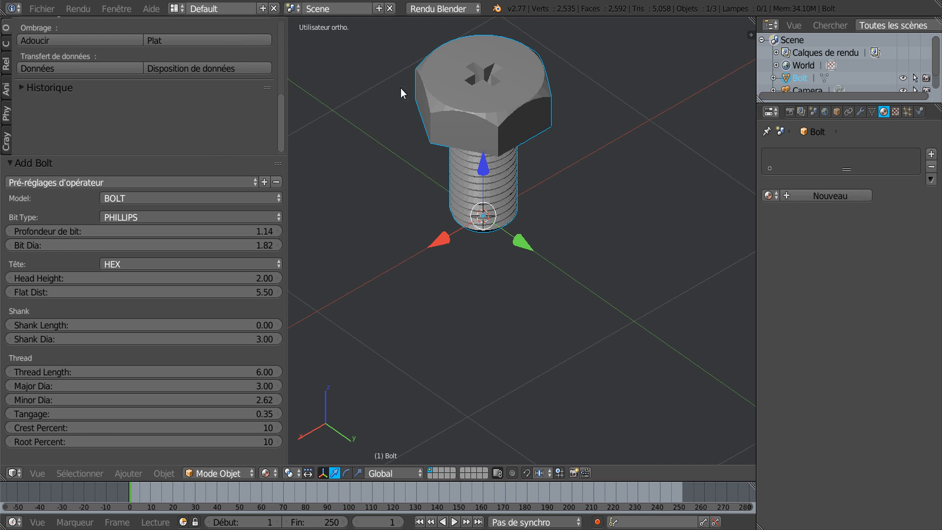
{"action": "scroll", "coordinate": [478, 81], "scroll_direction": "up", "scroll_amount": 3}
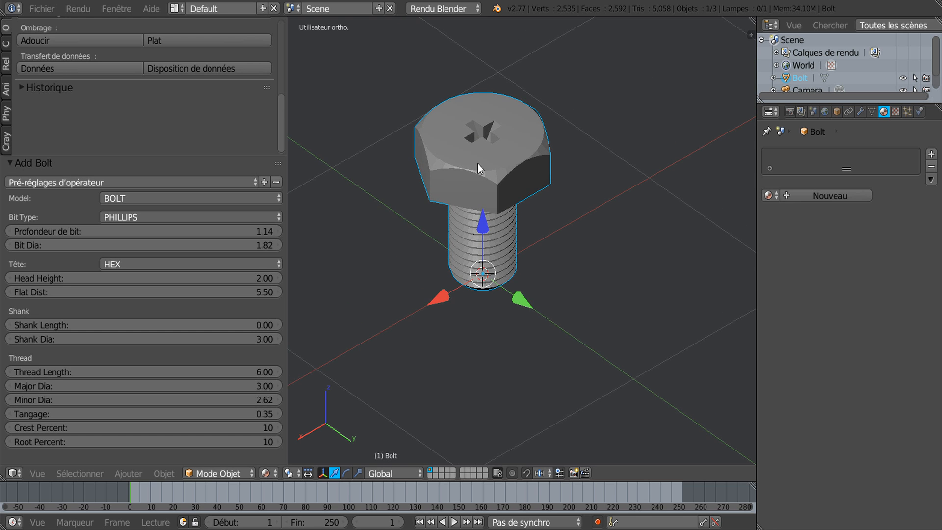
{"action": "middle_click_drag", "start_coordinate": [474, 144], "coordinate": [484, 212], "text": "shift"}
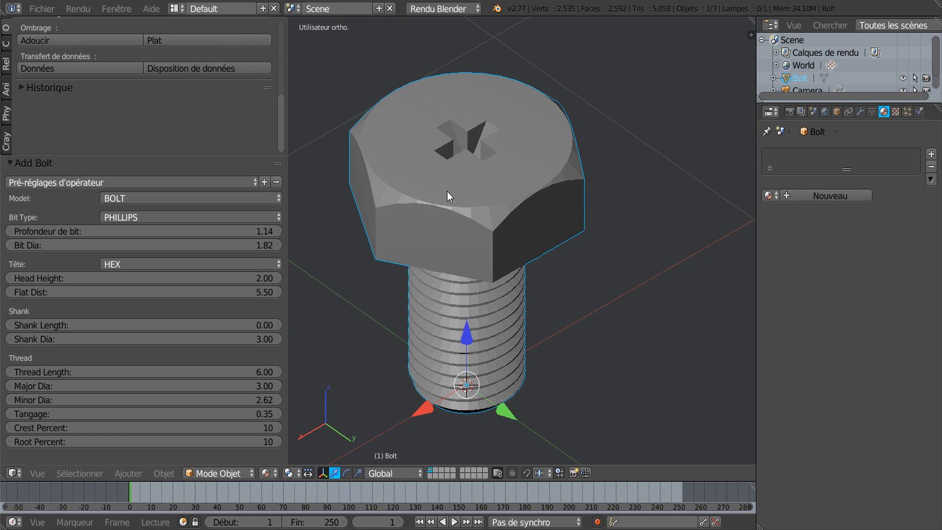
{"action": "left_click", "coordinate": [134, 216]}
{"action": "left_click", "coordinate": [135, 216]}
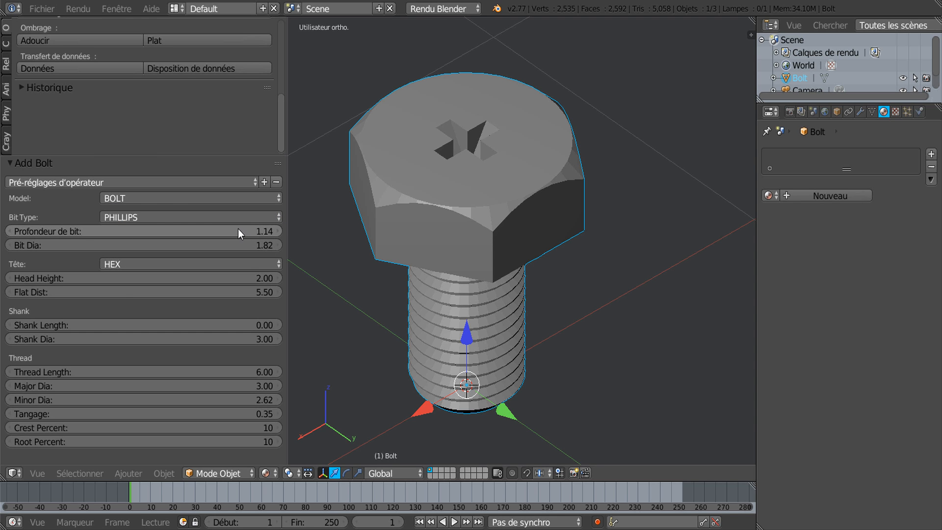
{"action": "left_click", "coordinate": [165, 201]}
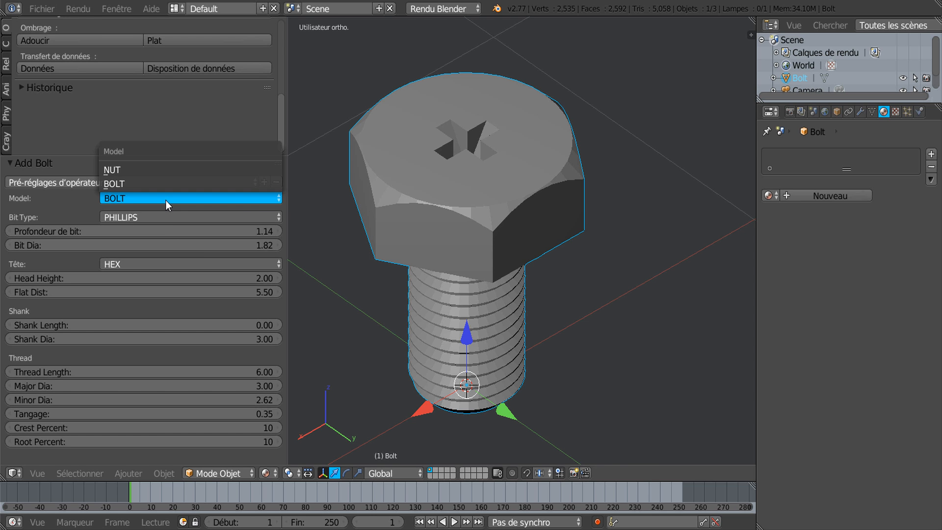
{"action": "scroll", "coordinate": [440, 283], "scroll_direction": "down", "scroll_amount": 2}
{"action": "middle_click_drag", "start_coordinate": [433, 278], "coordinate": [437, 249]}
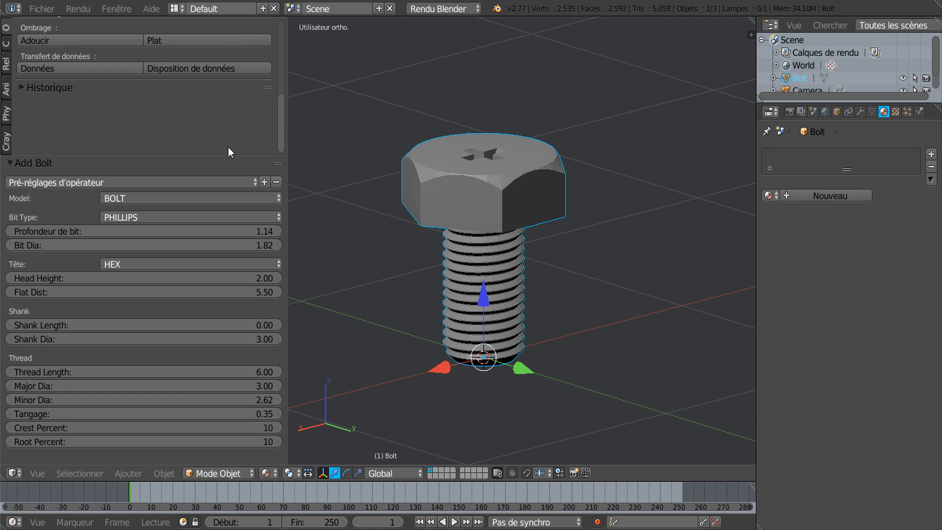
Delete the Phillips bolt and narrow the area showing the last operation's settings.
{"action": "key", "text": "c"}
{"action": "key", "text": "x"}
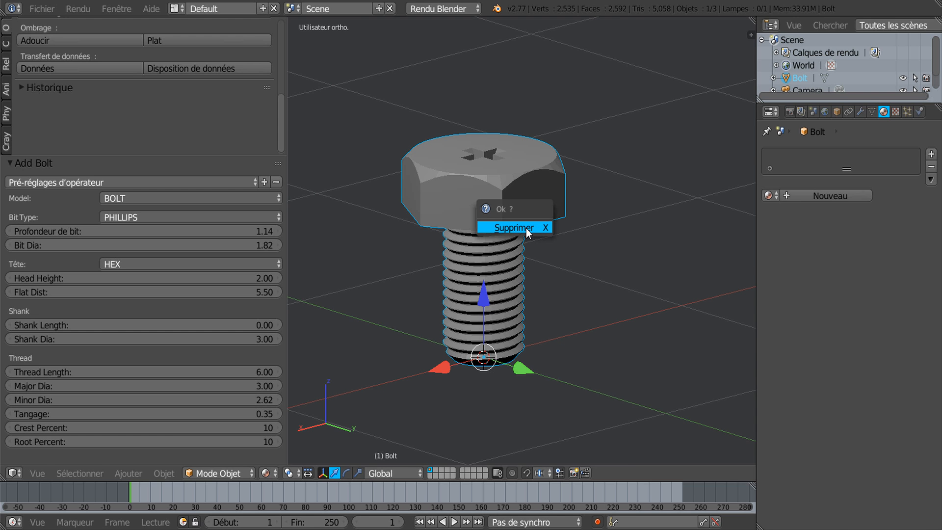
{"action": "left_click", "coordinate": [538, 226]}
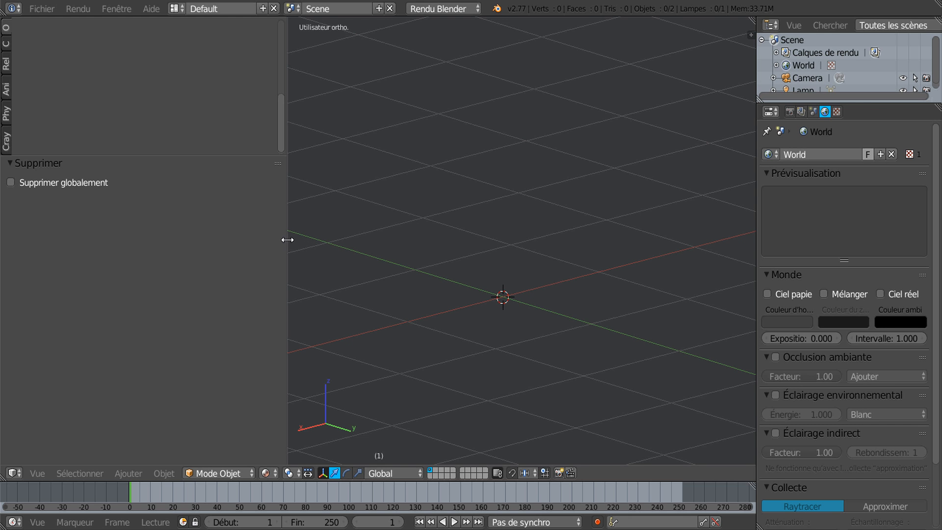
{"action": "left_click_drag", "start_coordinate": [287, 242], "coordinate": [162, 256]}
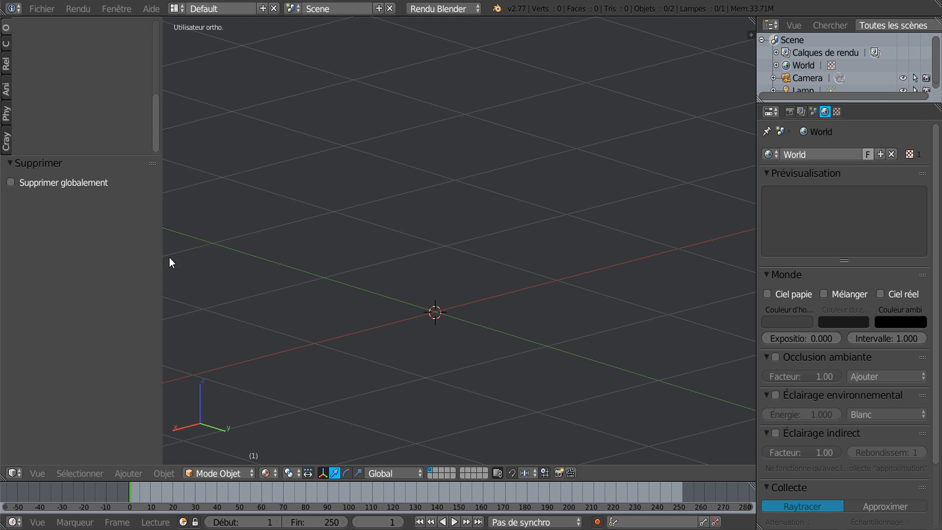
{"action": "middle_click_drag", "start_coordinate": [399, 235], "coordinate": [532, 287]}
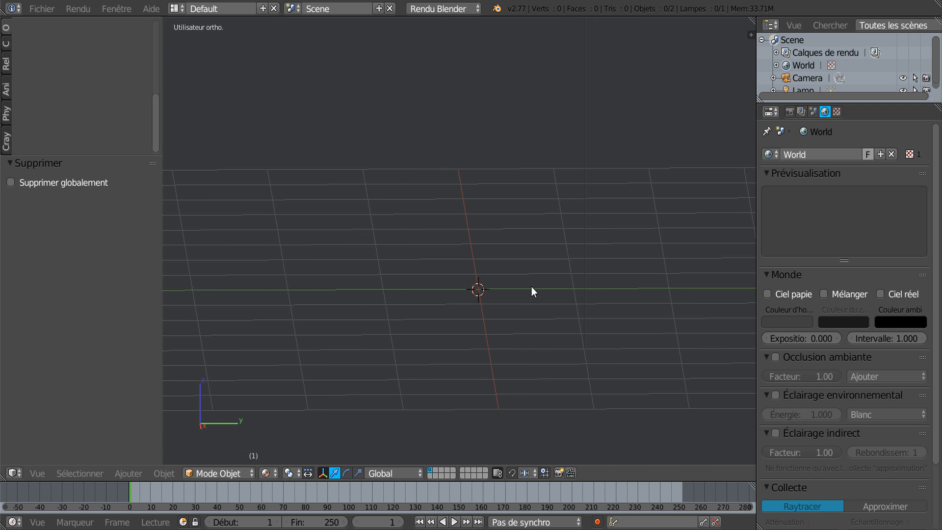